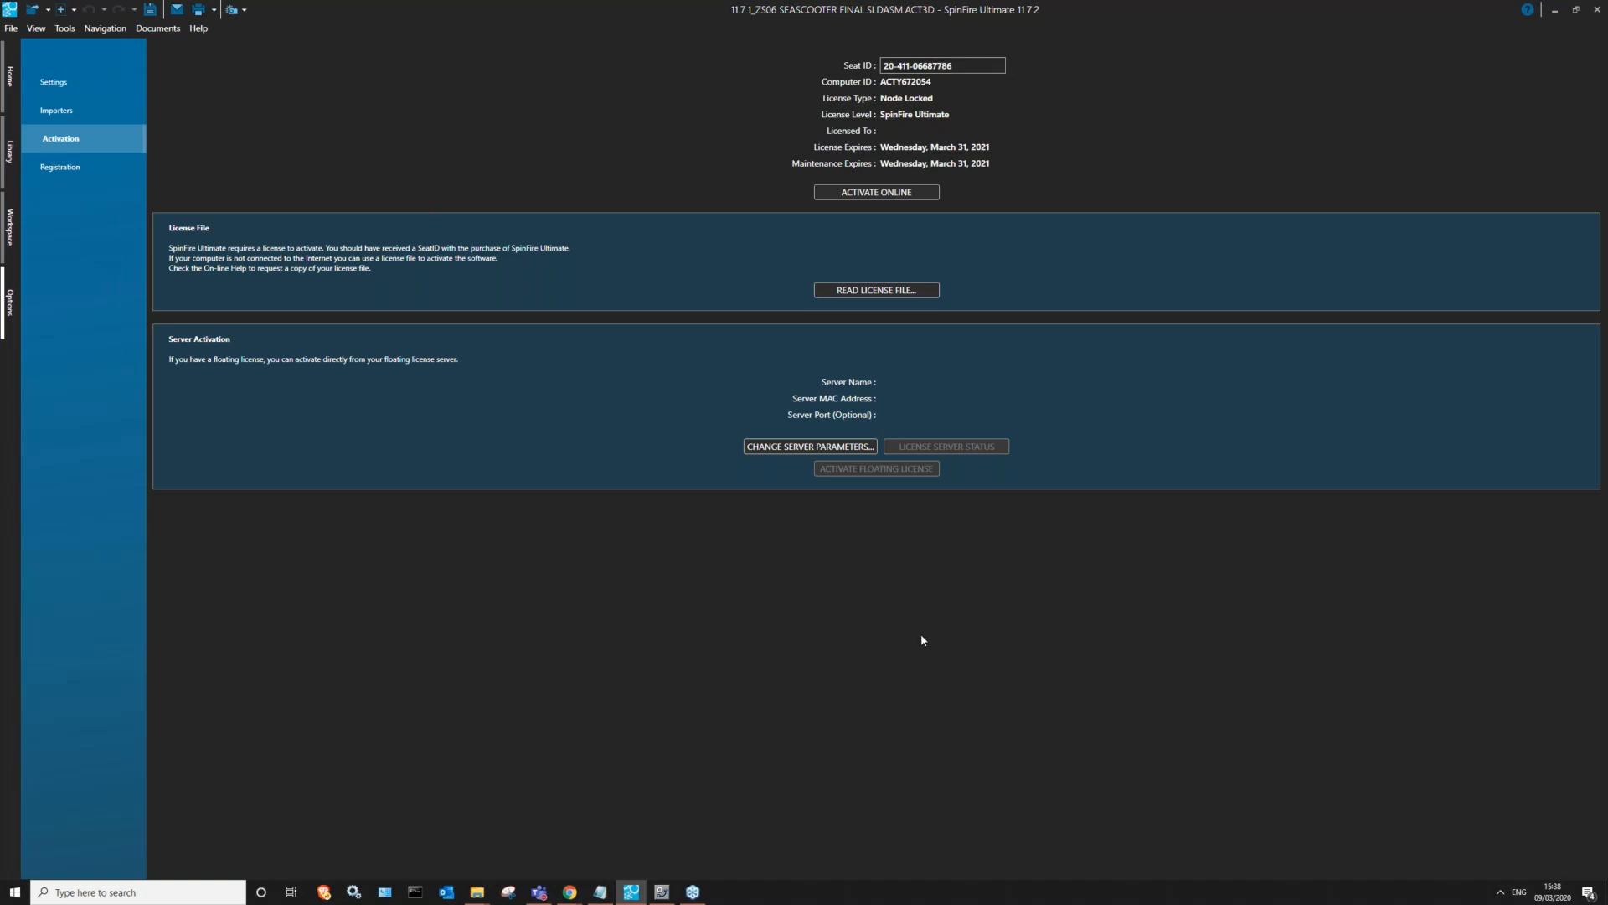
- Switch to the actifyd.opt file in Notepad and move its window clear of the license details to review the options
mouse_move(600, 892)
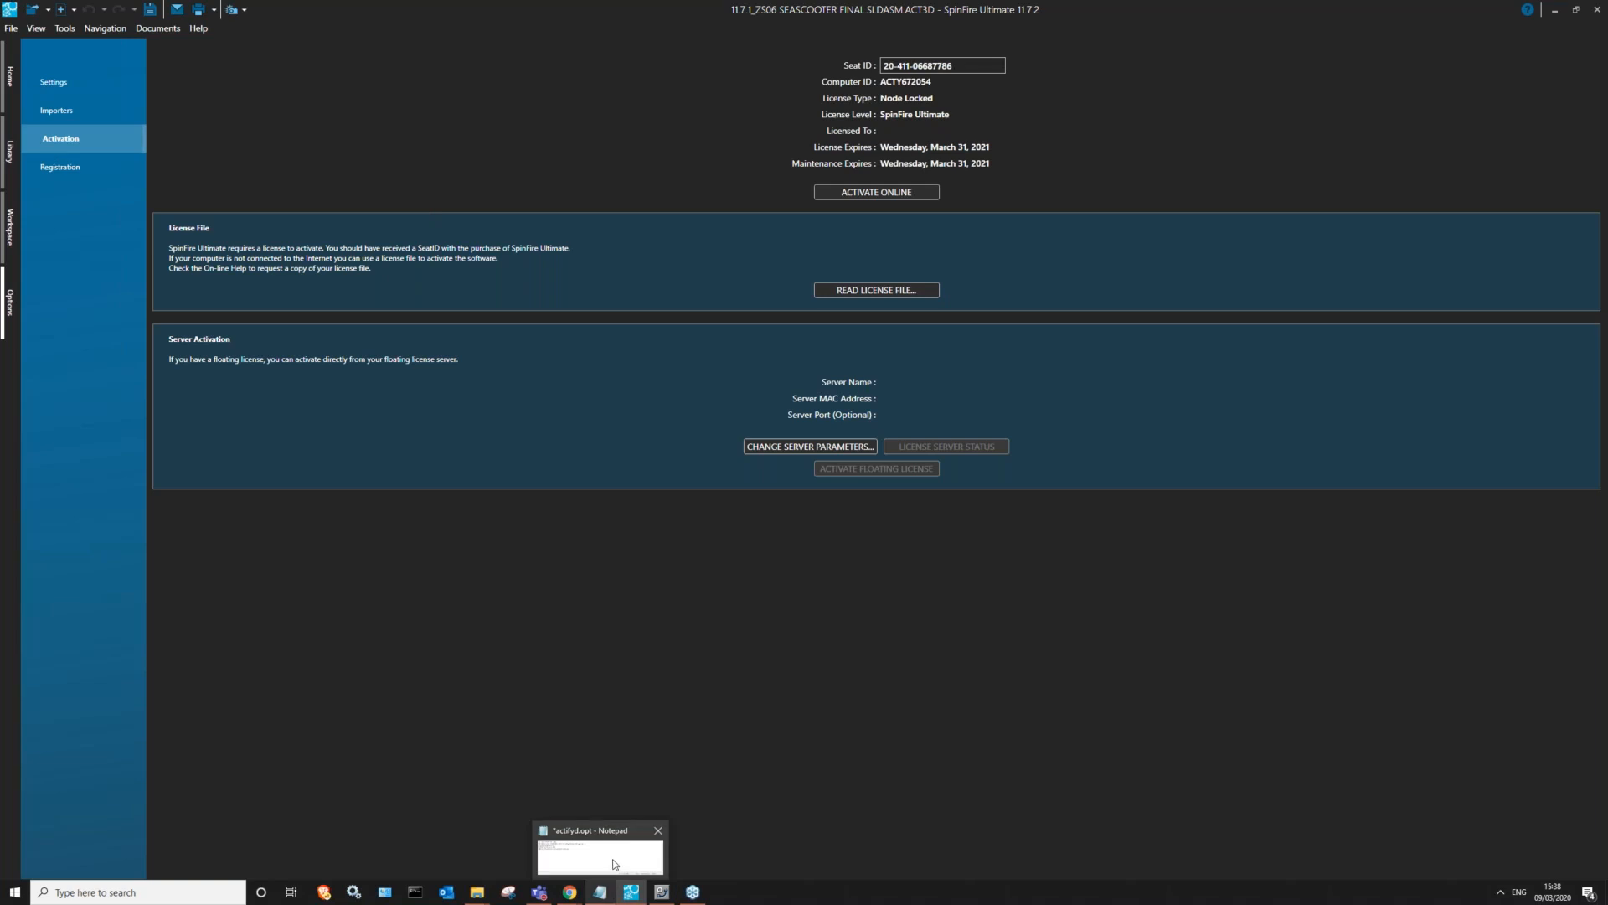
left_click(616, 865)
left_click_drag(718, 394, 595, 527)
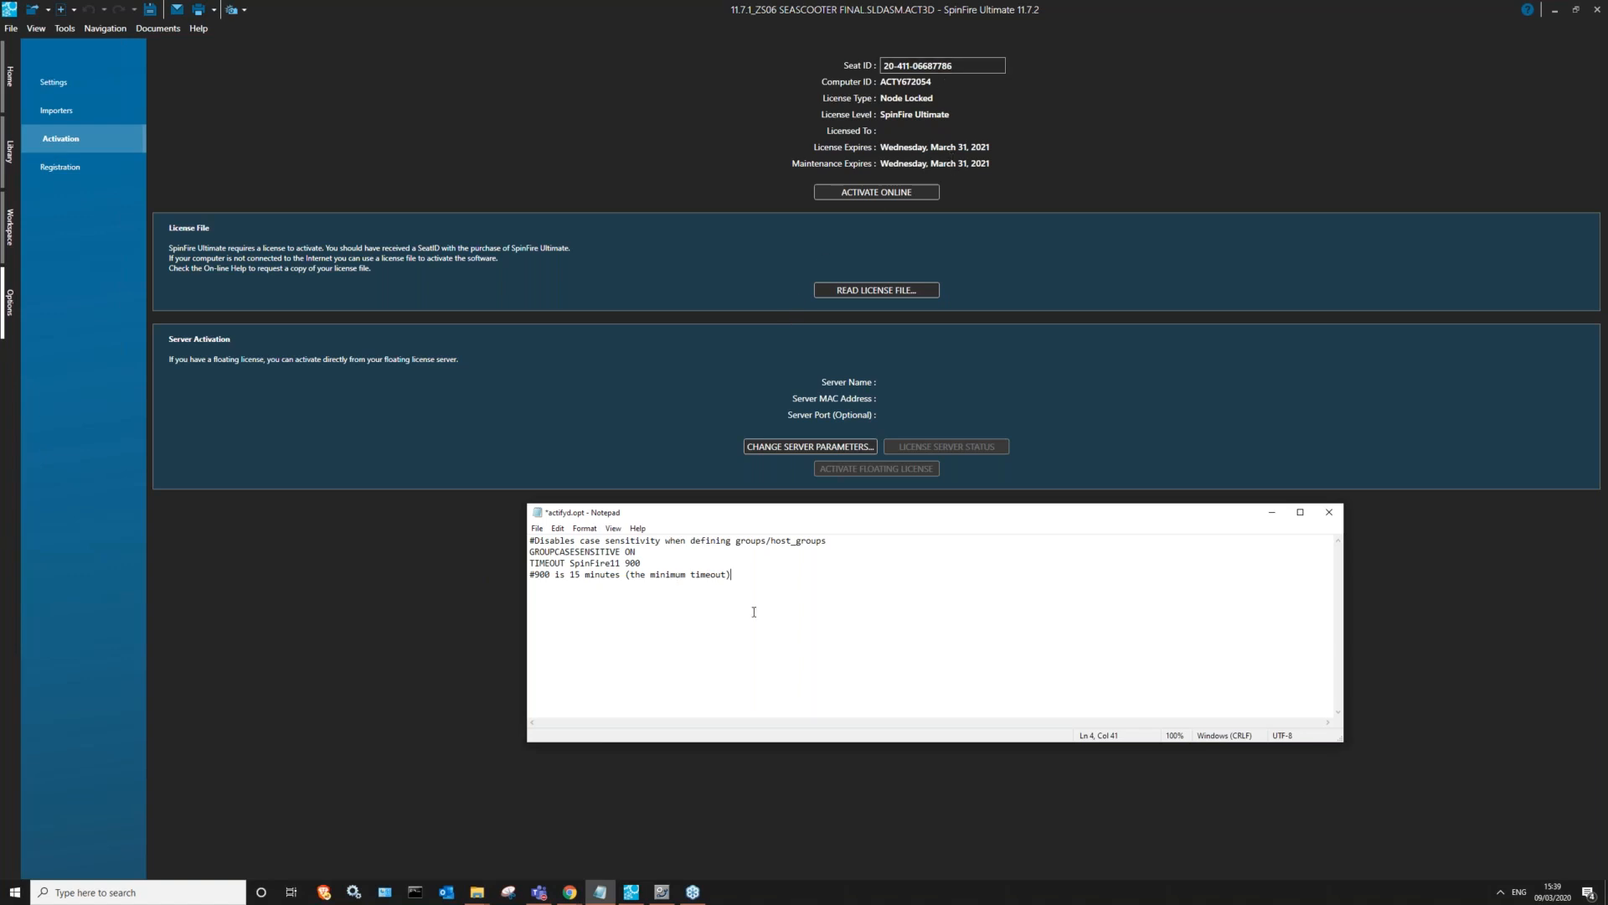
- Switch to LMTOOLS, check its version information, and return to SpinFire Ultimate
left_click(663, 891)
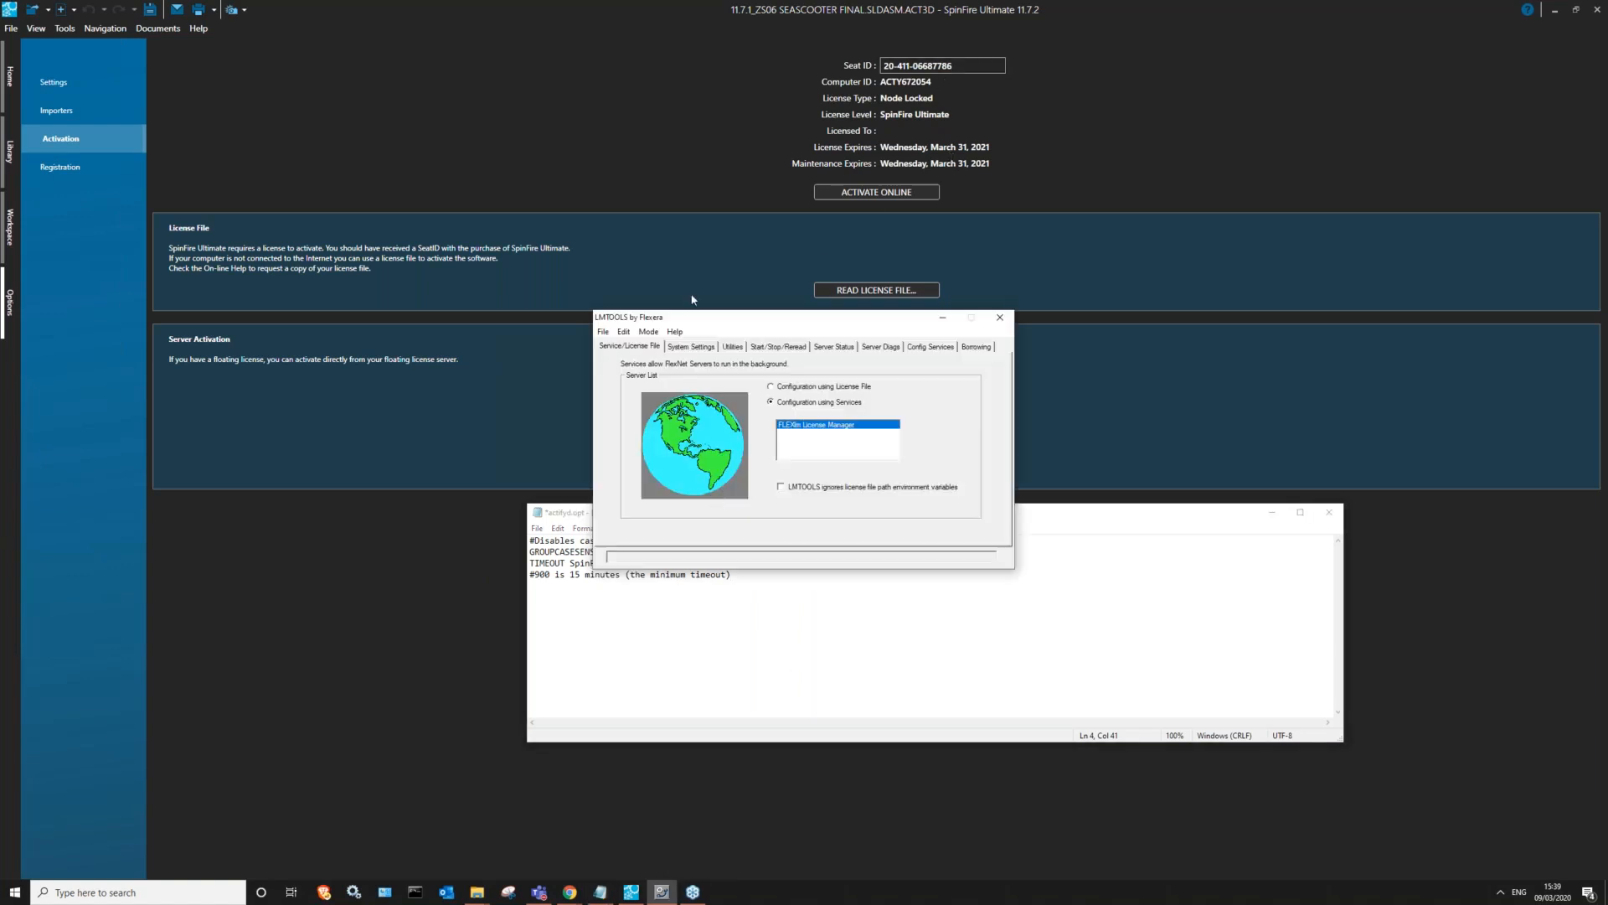
left_click_drag(731, 323, 637, 183)
left_click(584, 192)
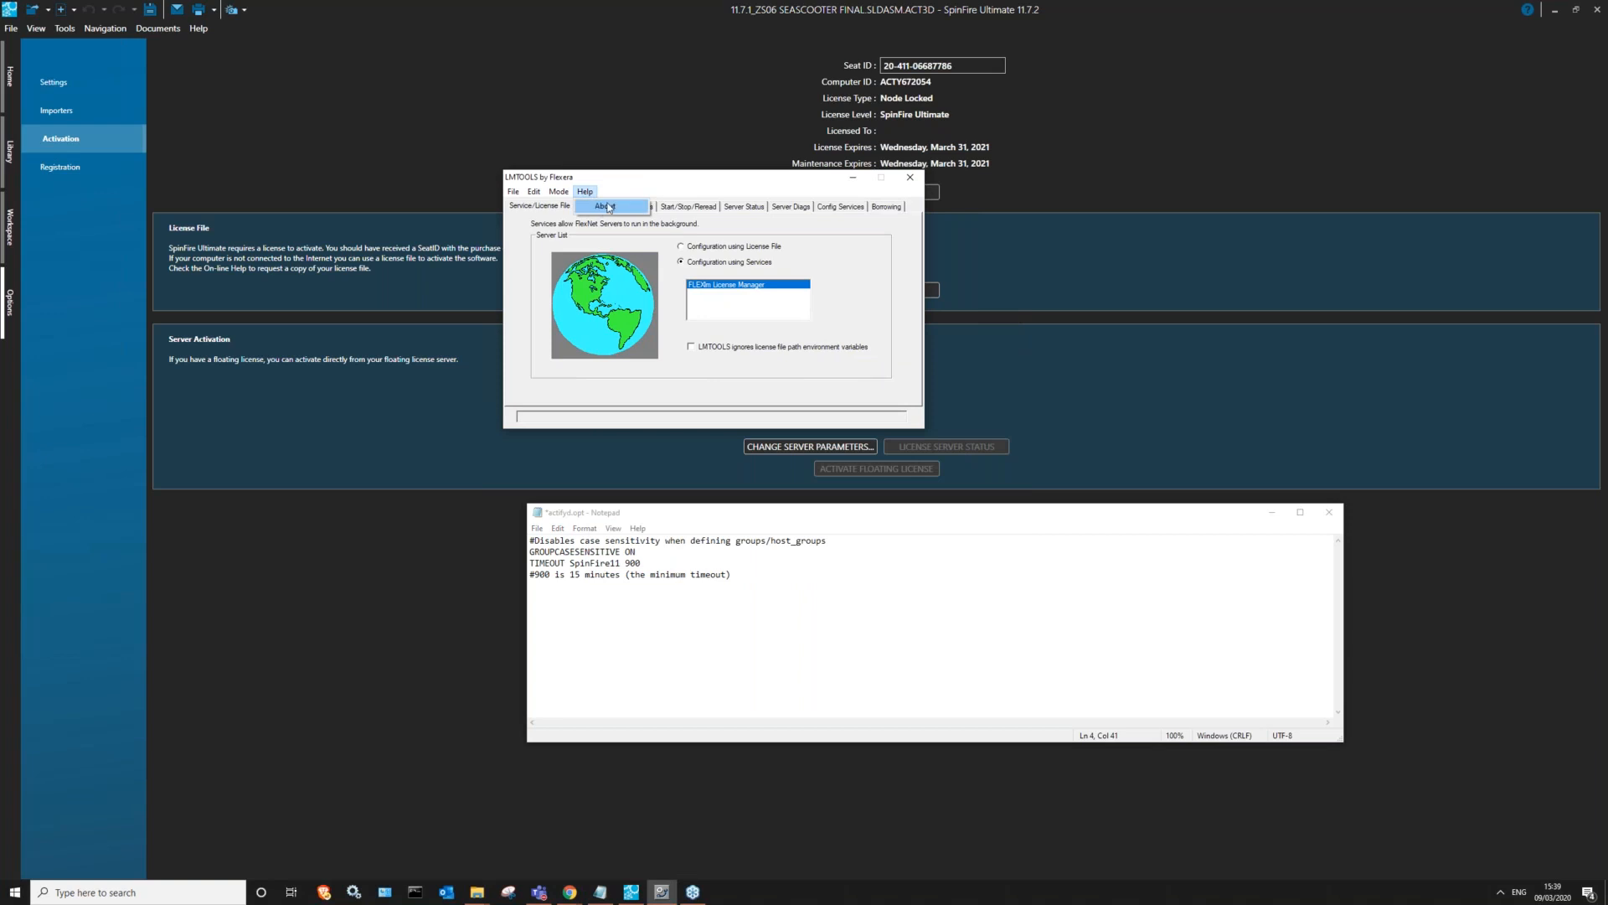
left_click(609, 207)
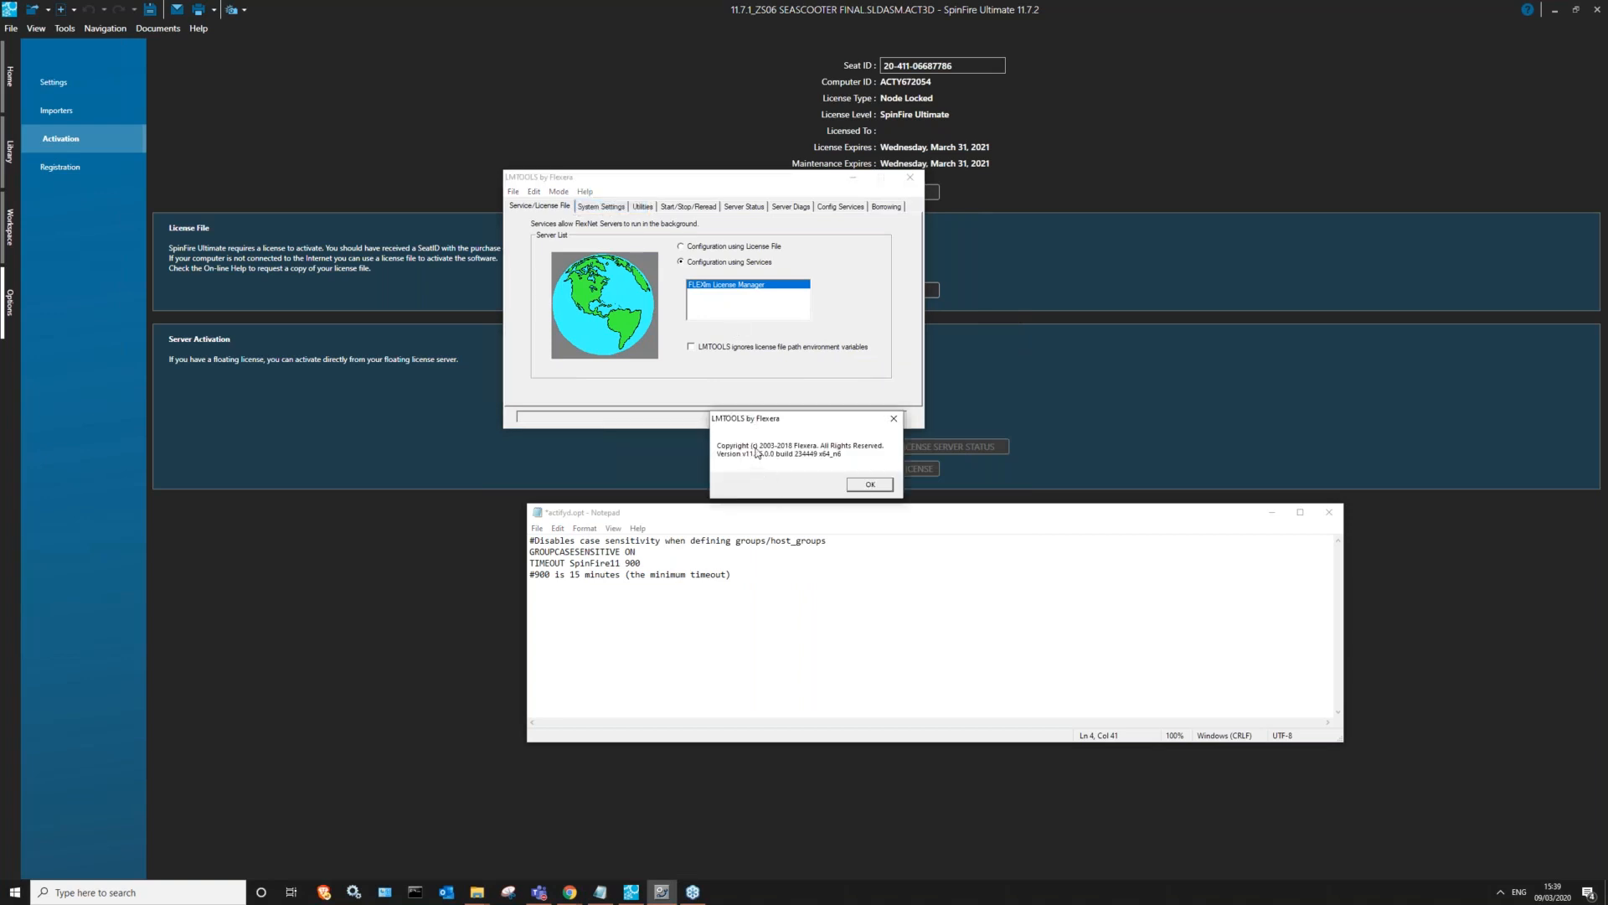
left_click(869, 484)
left_click(584, 192)
left_click(602, 207)
left_click(869, 486)
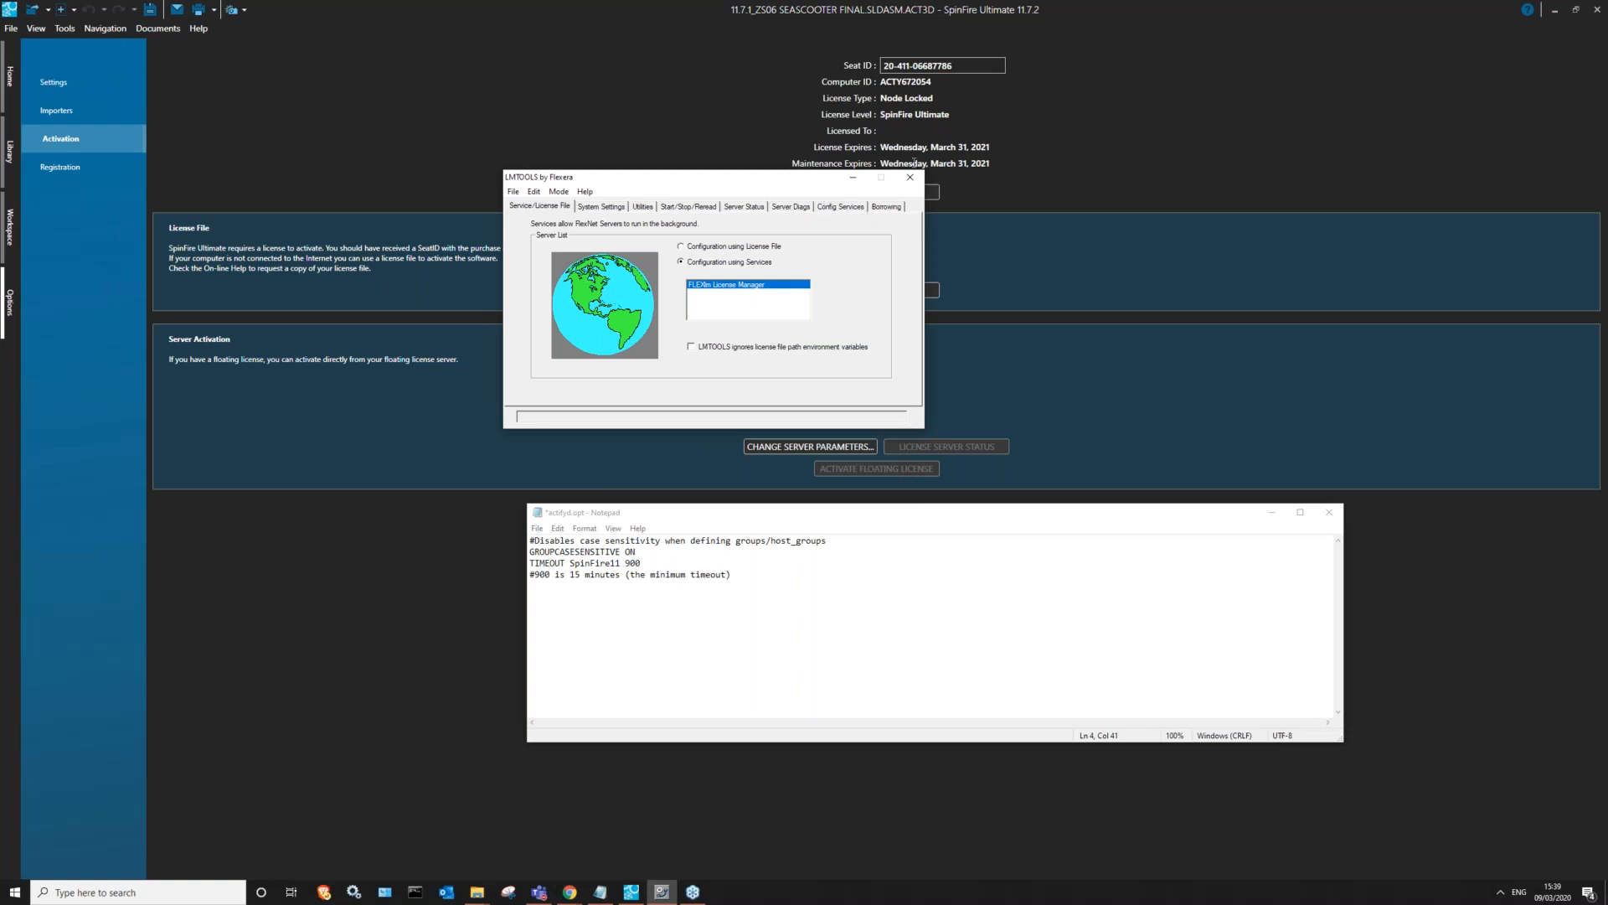
left_click(852, 176)
left_click(1119, 426)
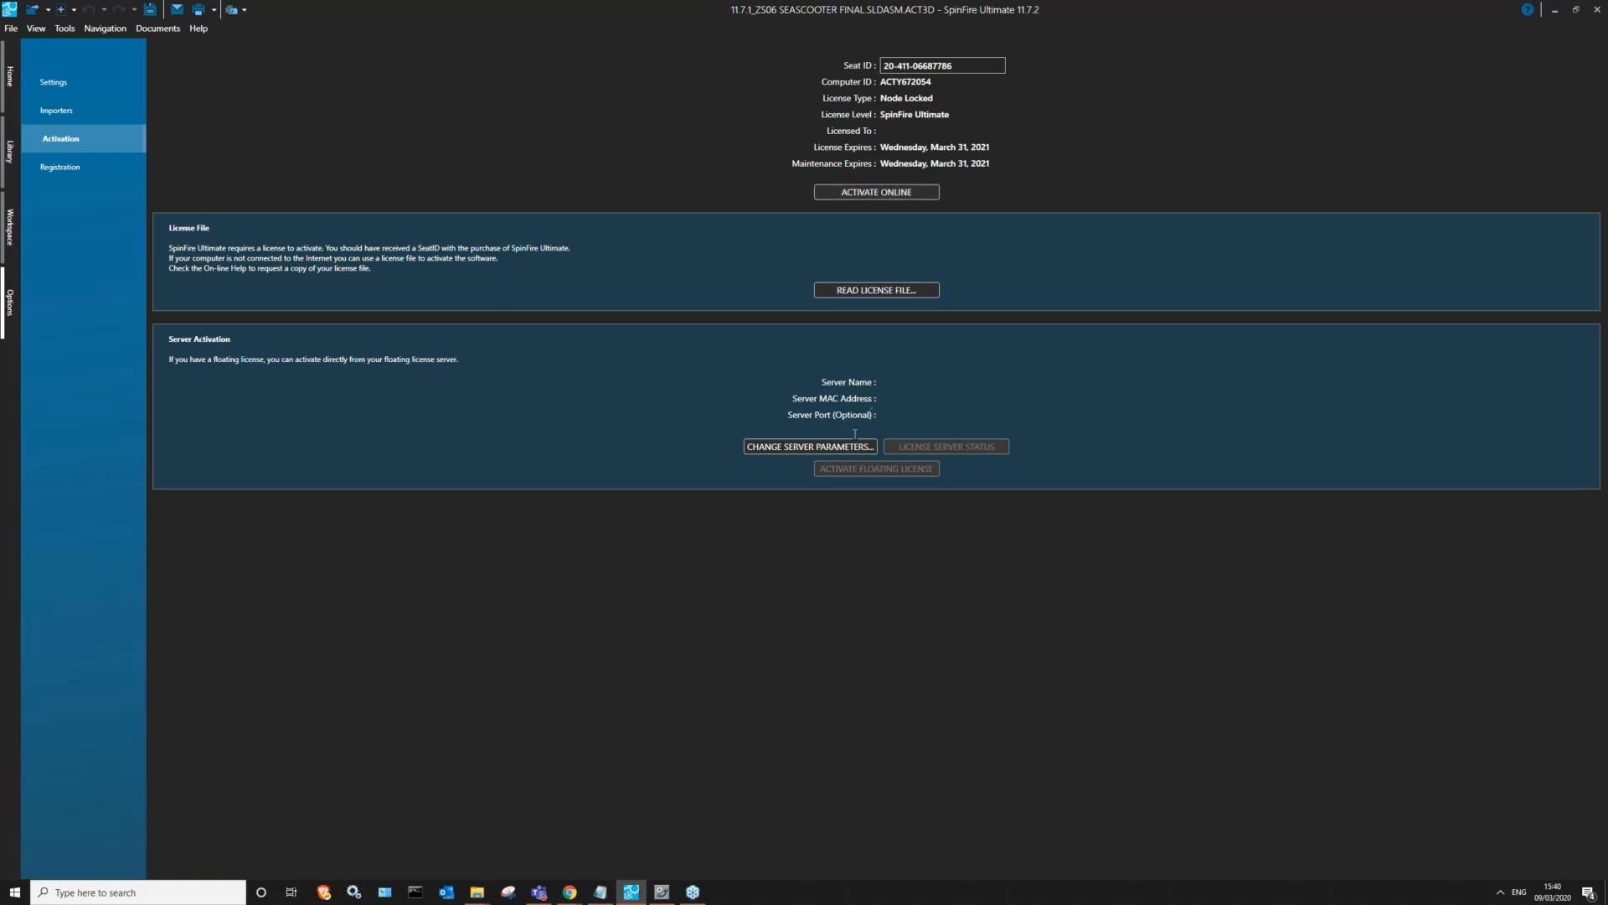
left_click_drag(812, 415, 834, 414)
left_click_drag(815, 415, 834, 411)
left_click(829, 458)
left_click_drag(843, 384, 849, 416)
left_click(810, 416)
left_click(839, 400)
- Open the application settings and review the available themes, the update-check frequencies and the help commands
left_click(55, 89)
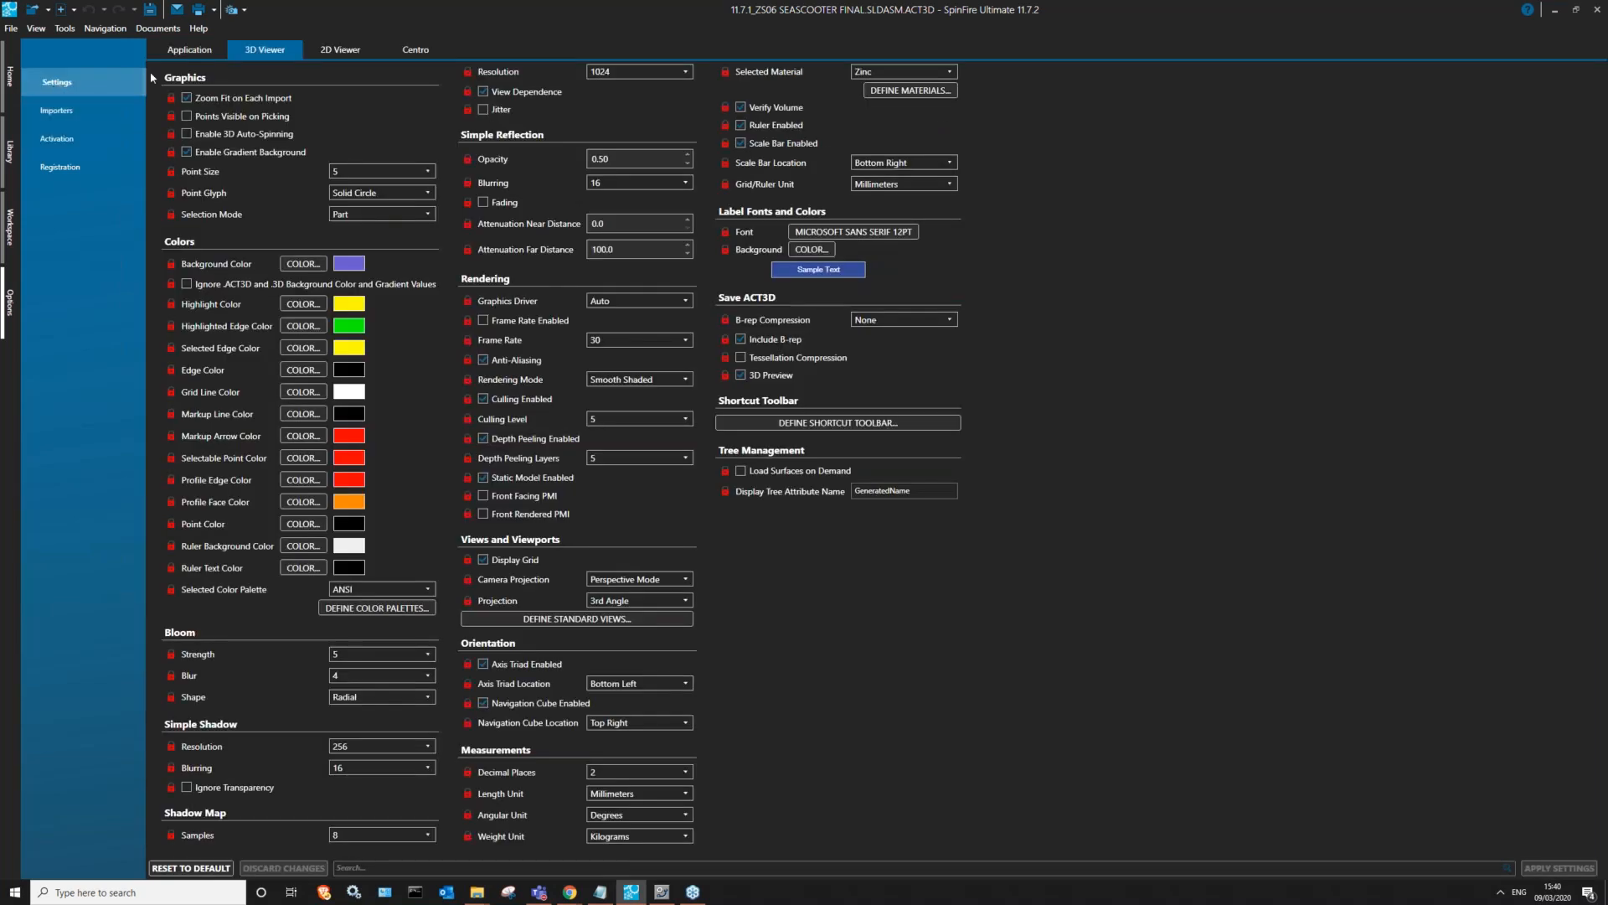
left_click(181, 56)
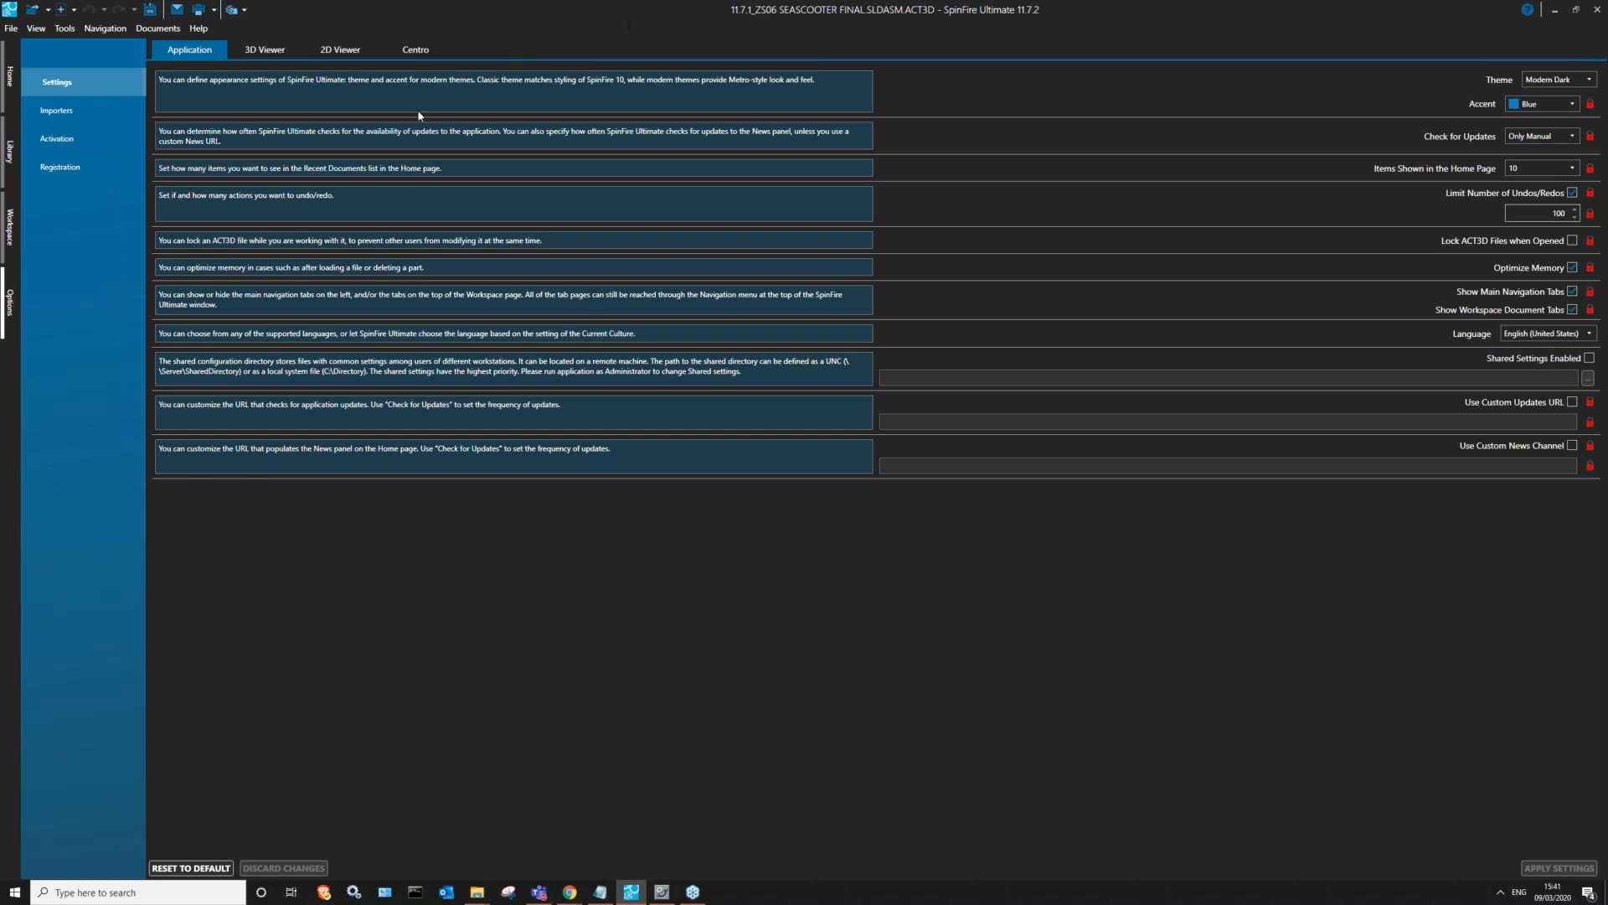
left_click(1558, 80)
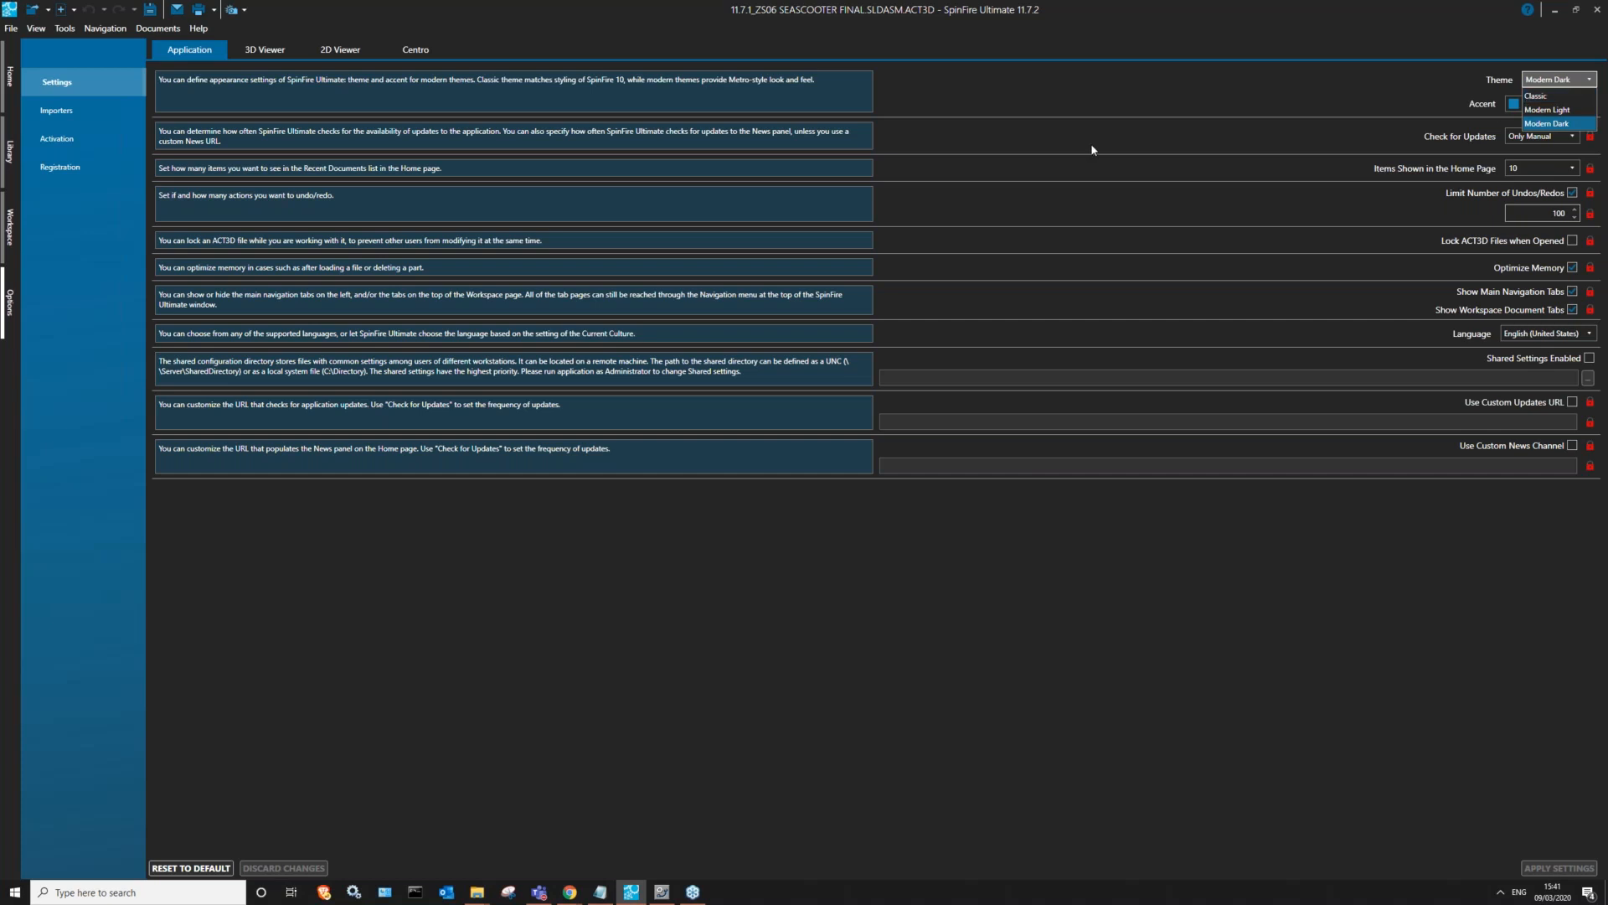
left_click(1201, 134)
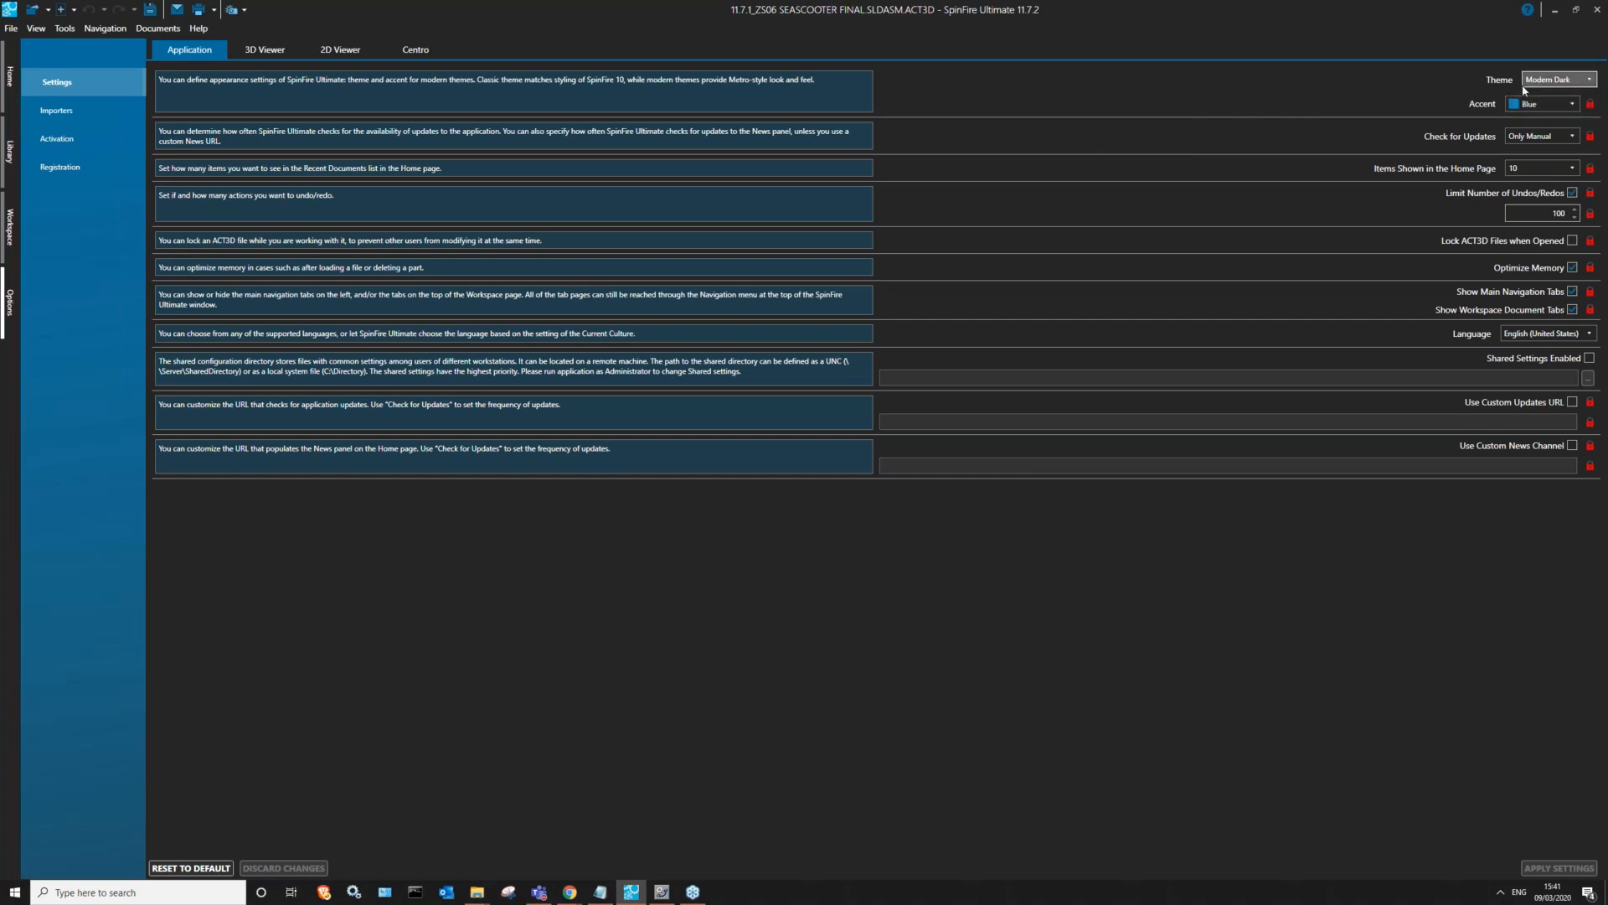
left_click(1518, 137)
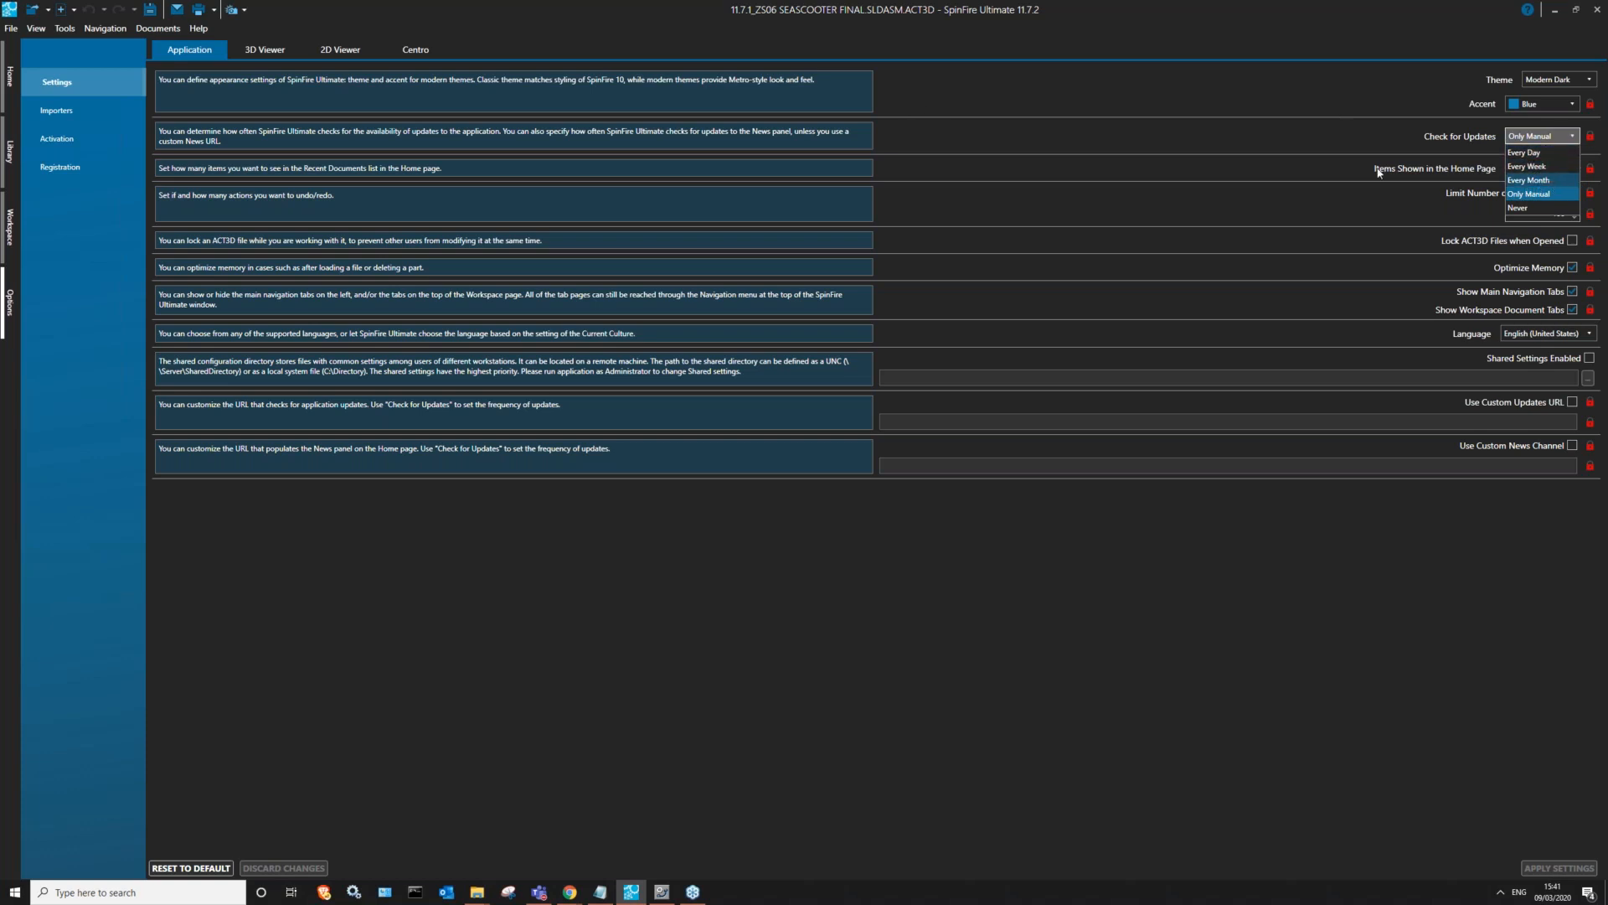
left_click(618, 52)
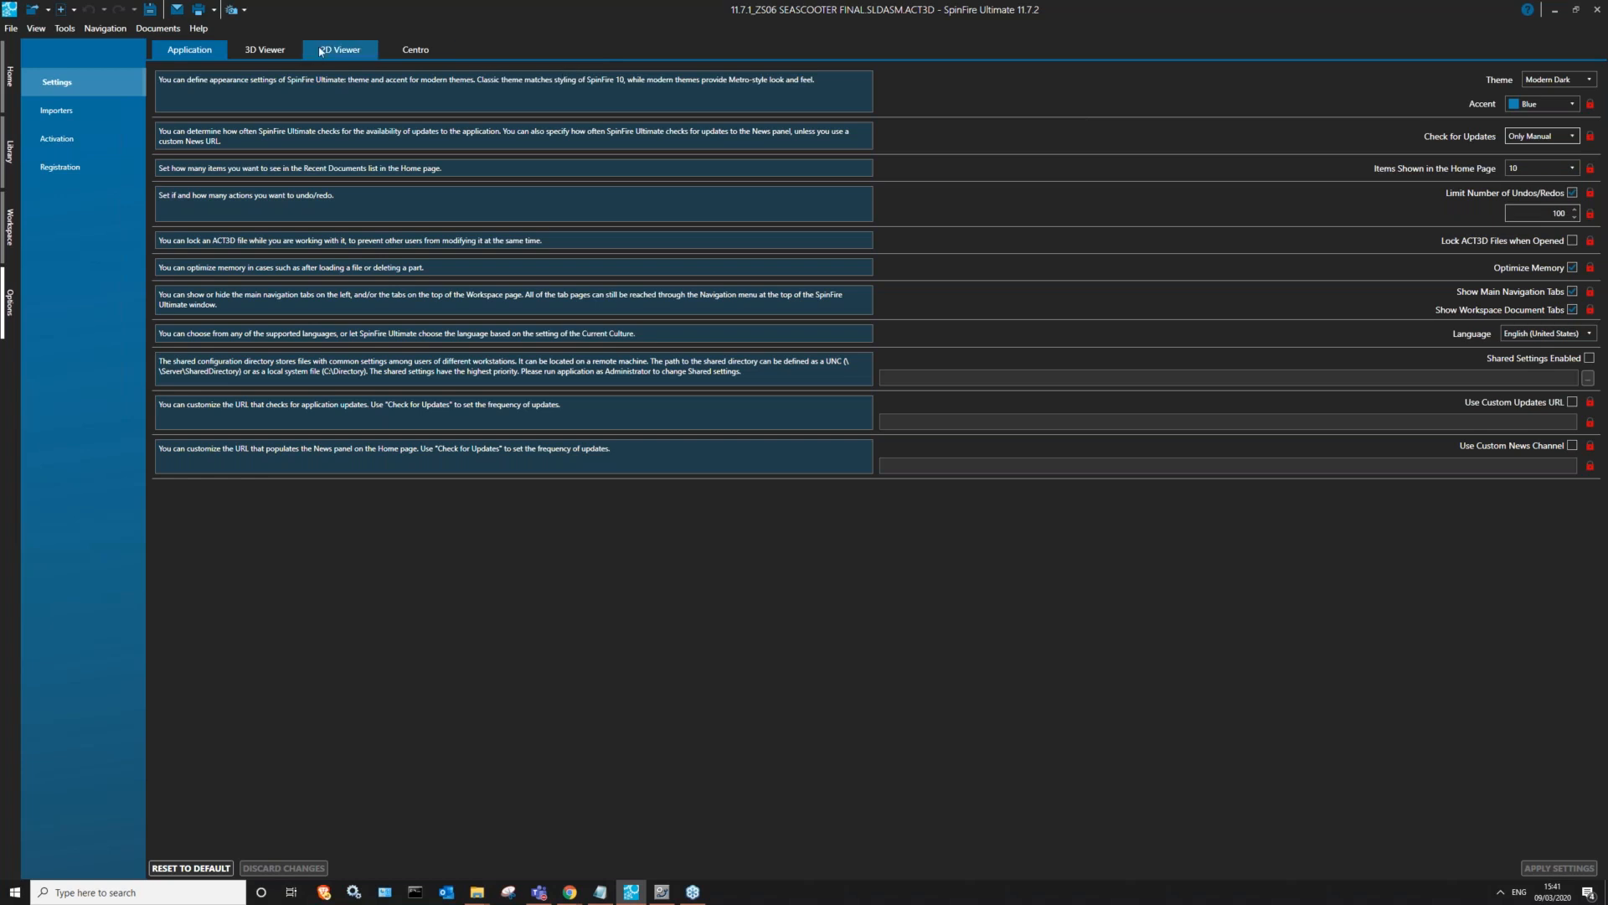
left_click(200, 29)
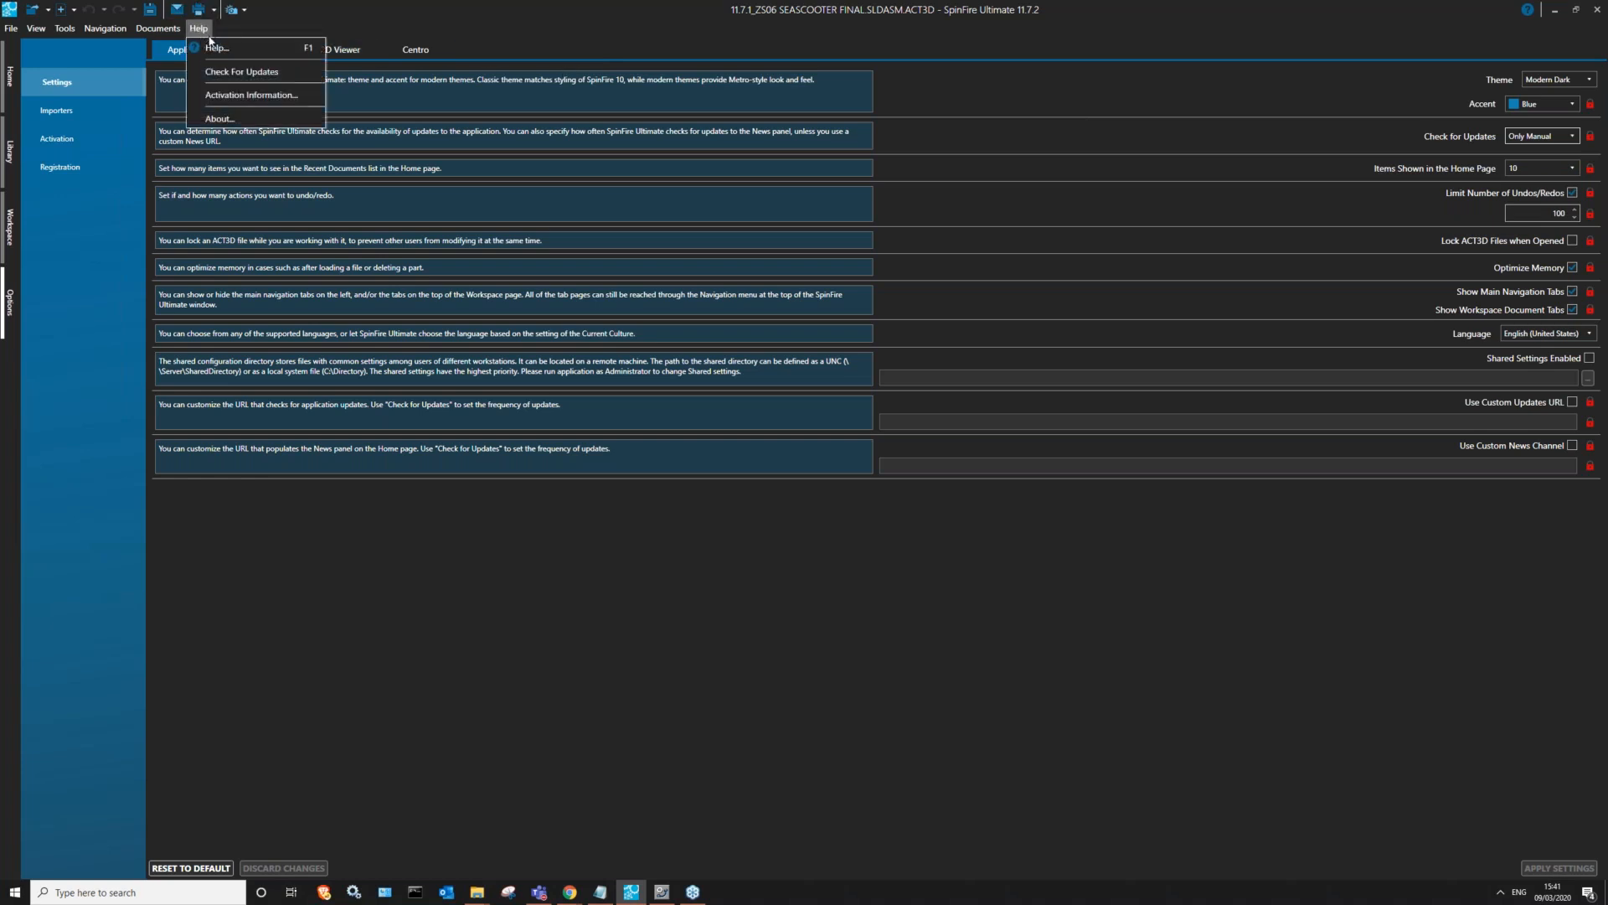
left_click(434, 31)
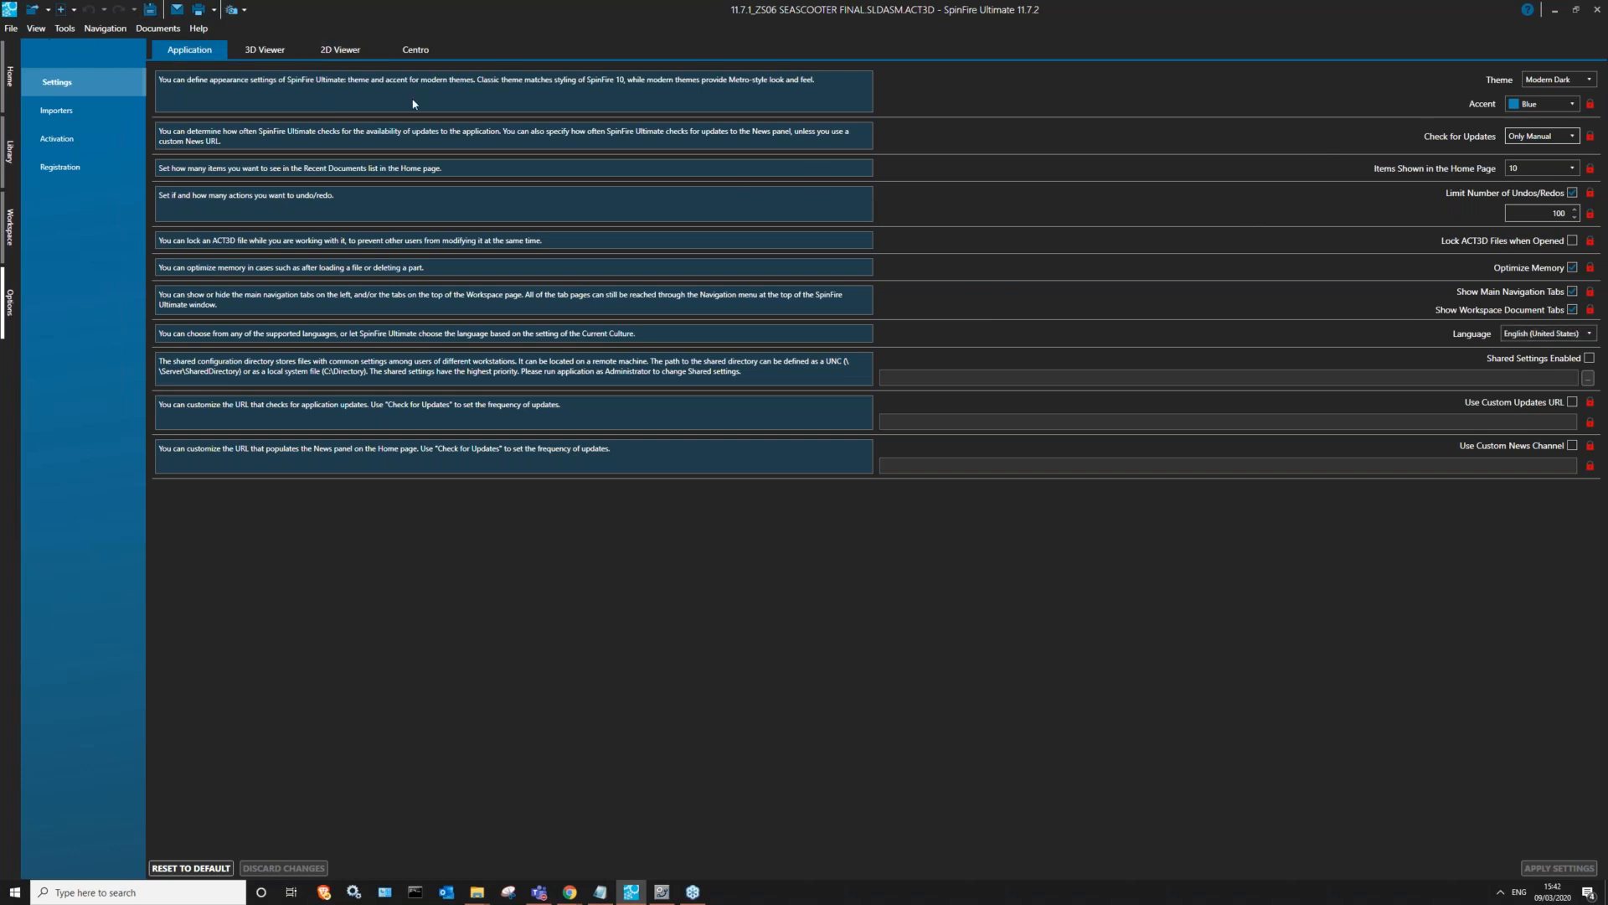
- Open the material definitions in the 3D viewer settings and review the listed materials and densities
left_click(266, 51)
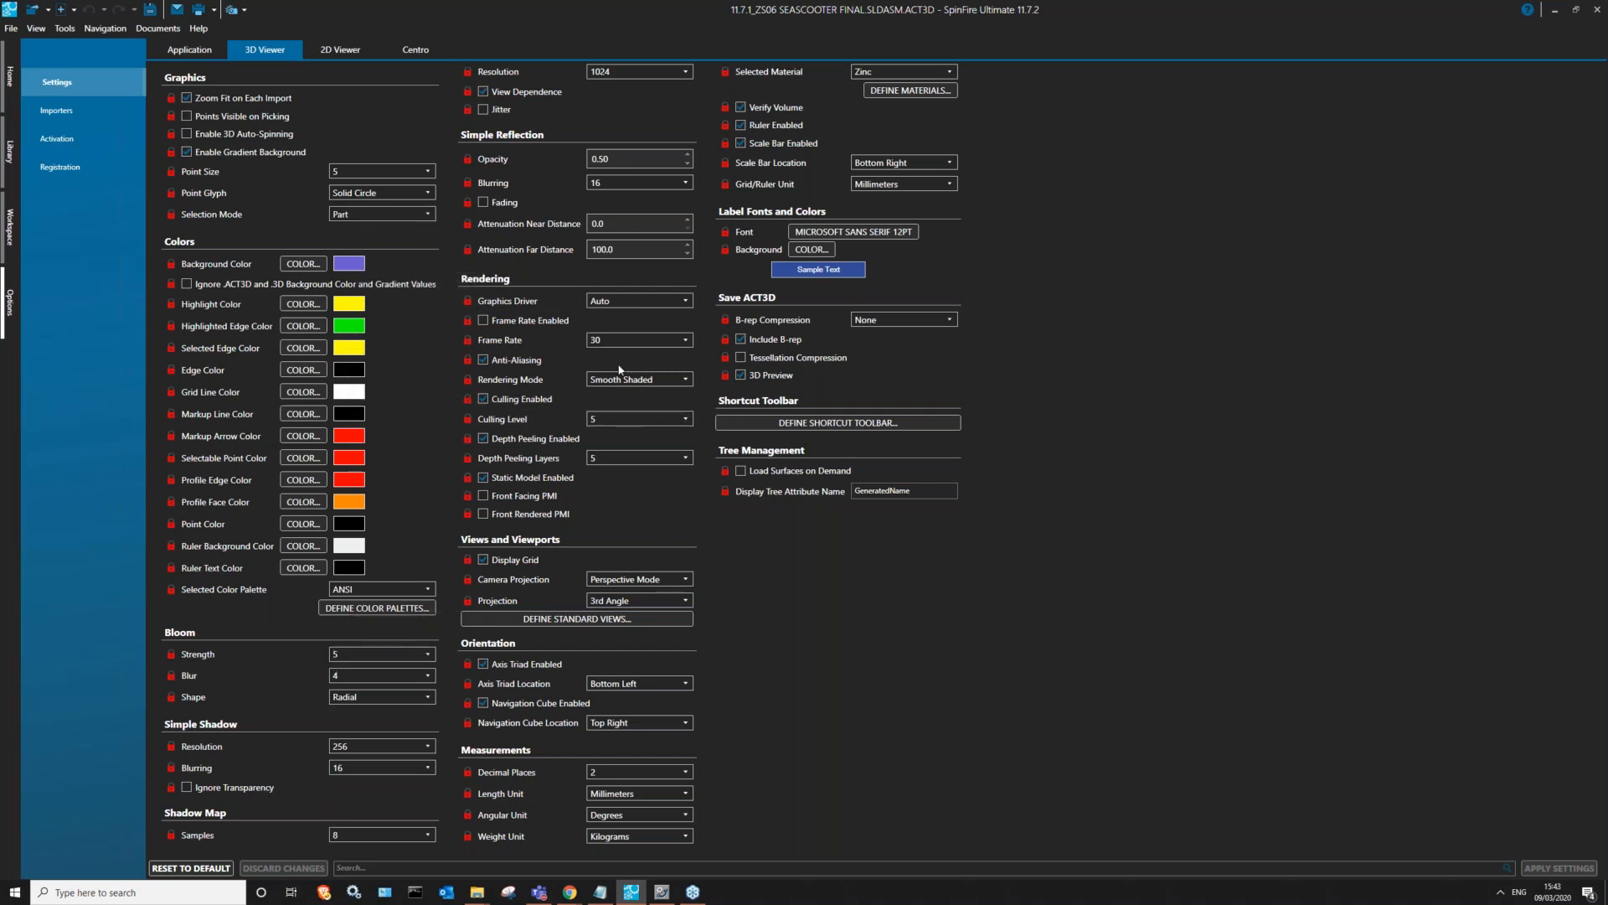
left_click(898, 94)
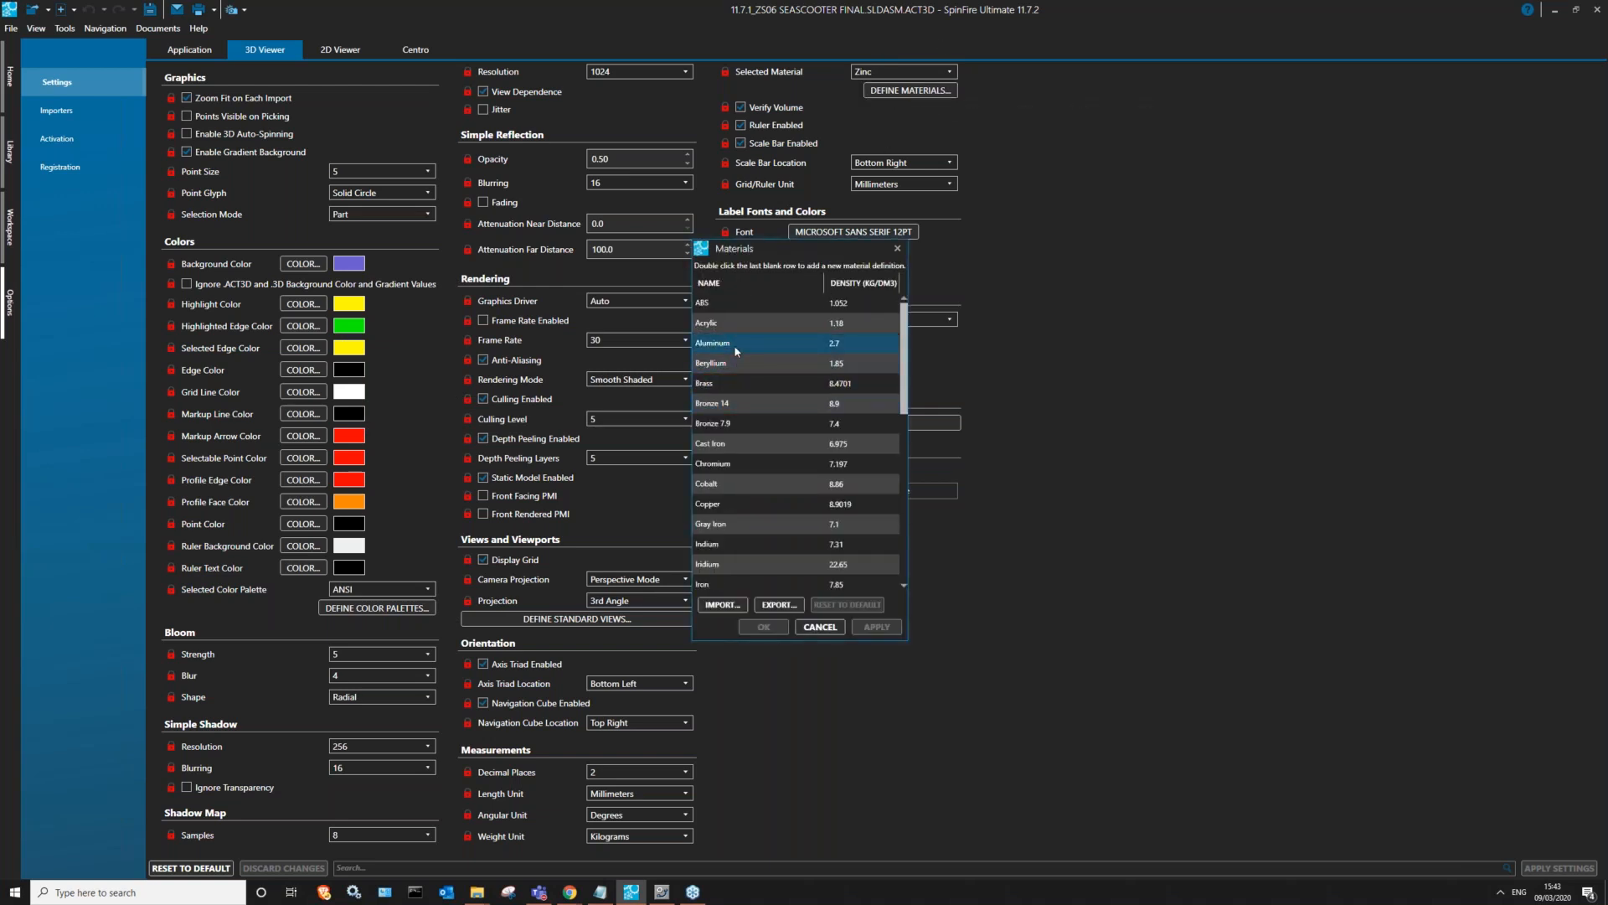
scroll(746, 486, "down", 2)
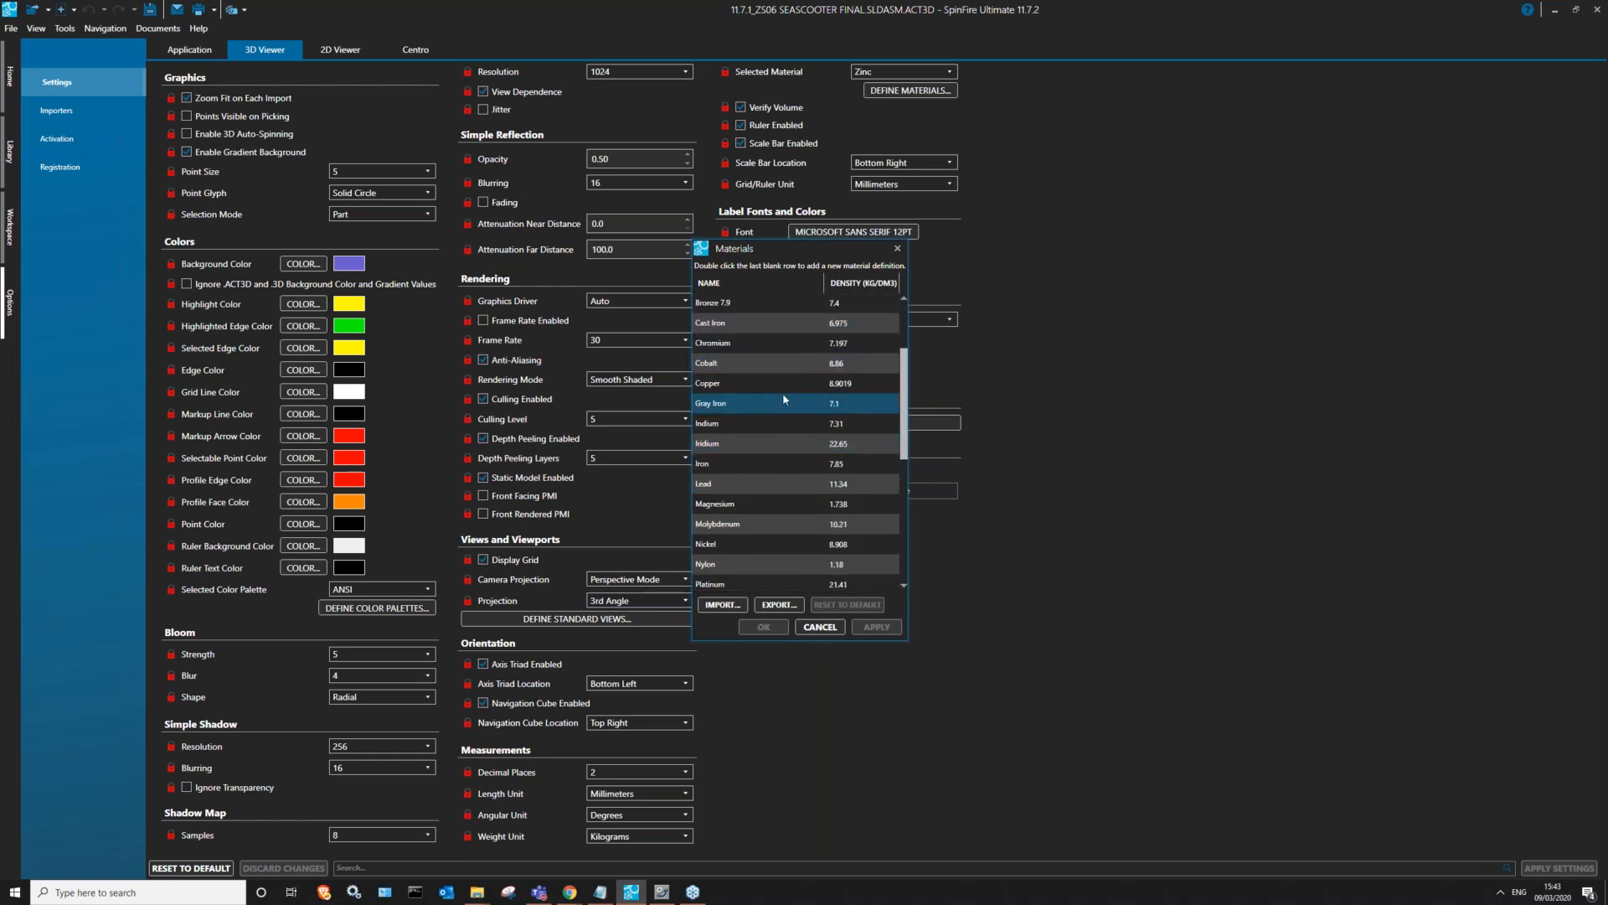
scroll(769, 342, "down", 3)
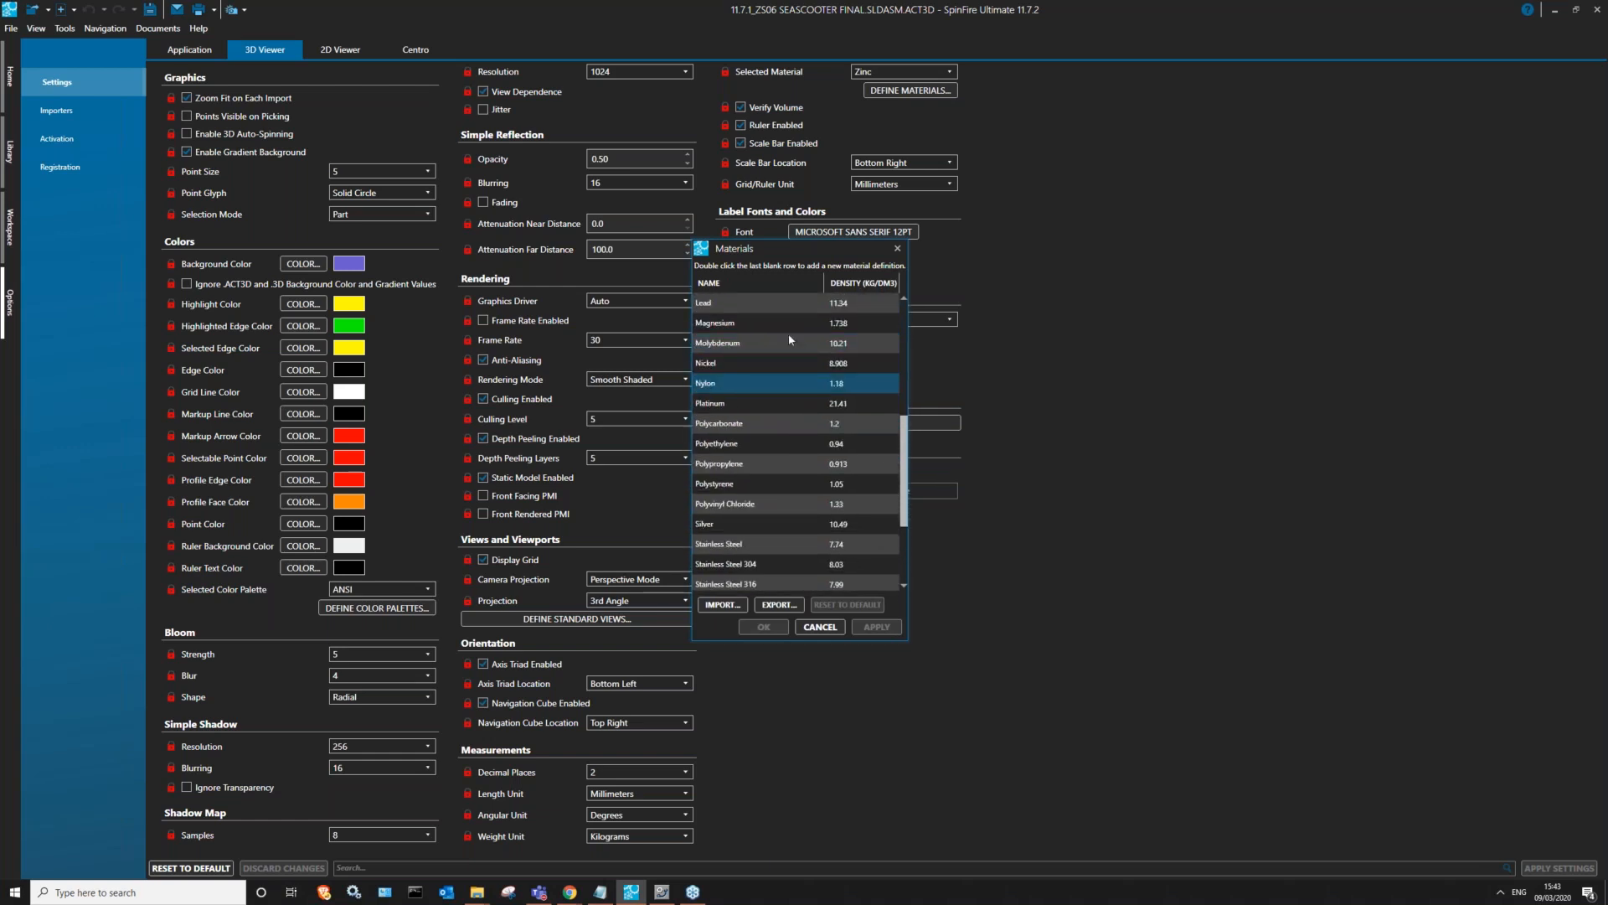
scroll(843, 491, "down", 2)
- Try editing the Polypropylene density and adding a new material definition, and discard the changes
double_click(855, 373)
key("Return")
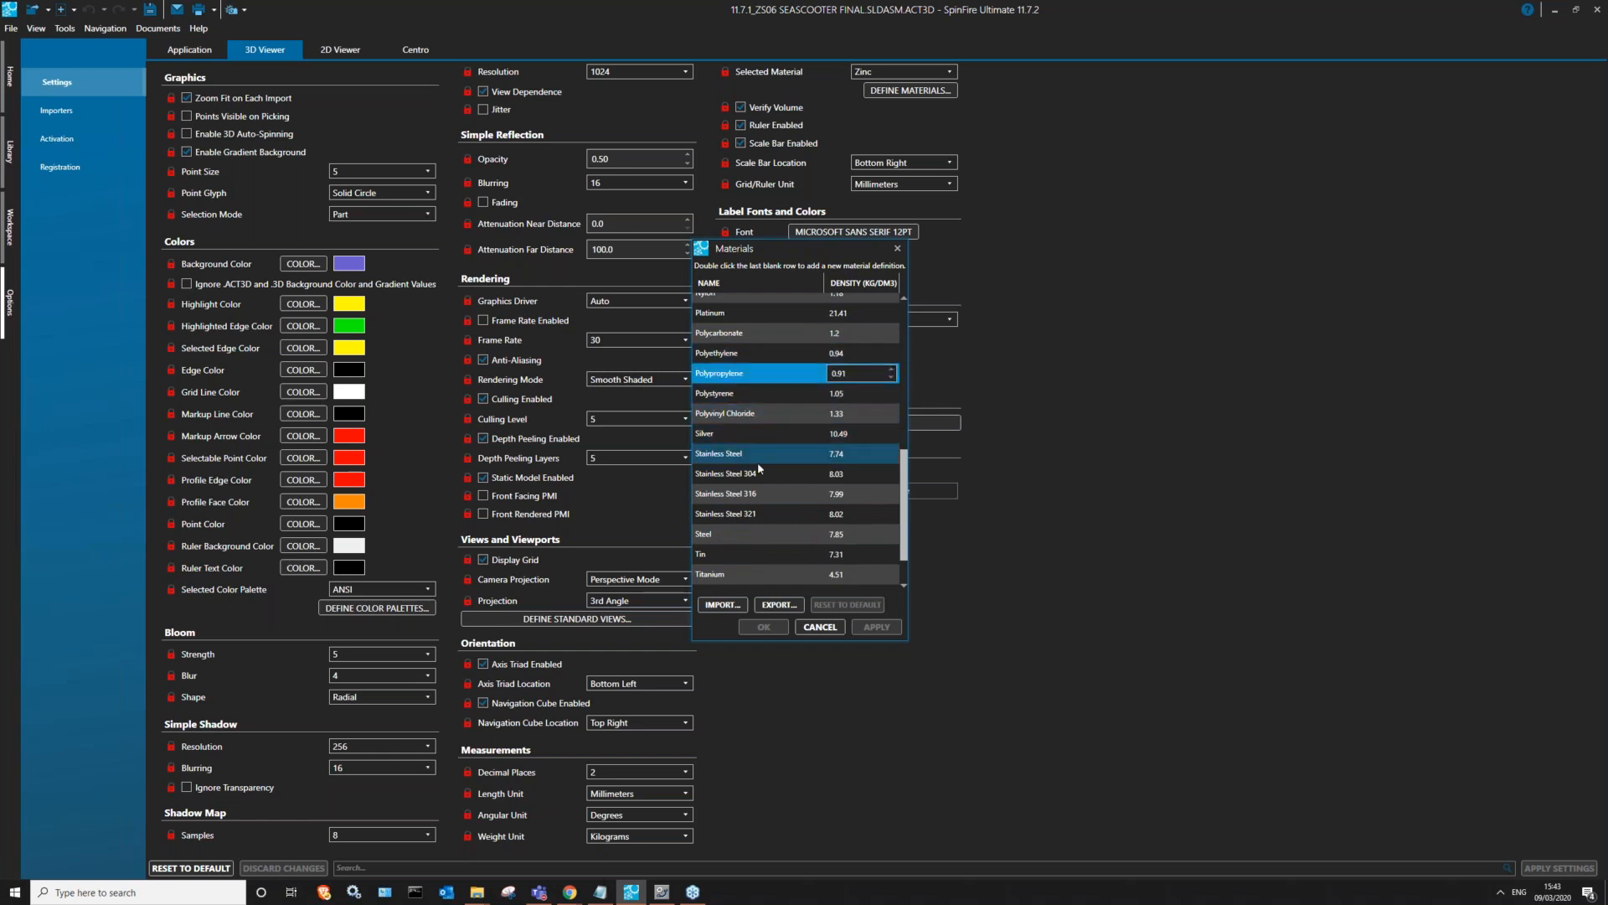
scroll(757, 460, "down", 1)
double_click(722, 581)
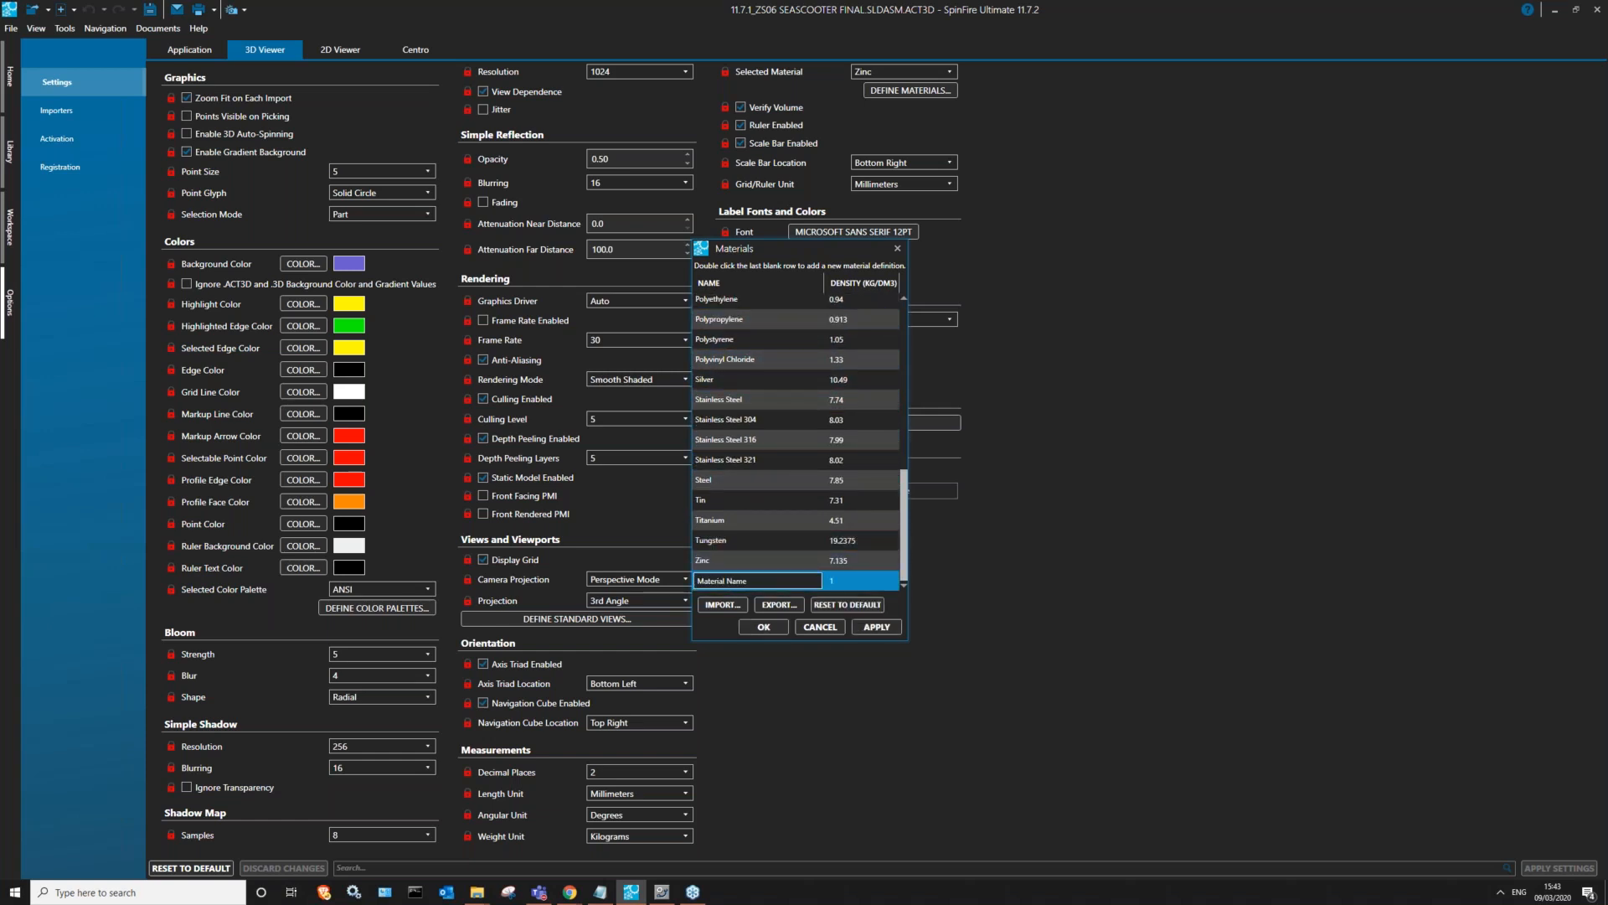
double_click(865, 584)
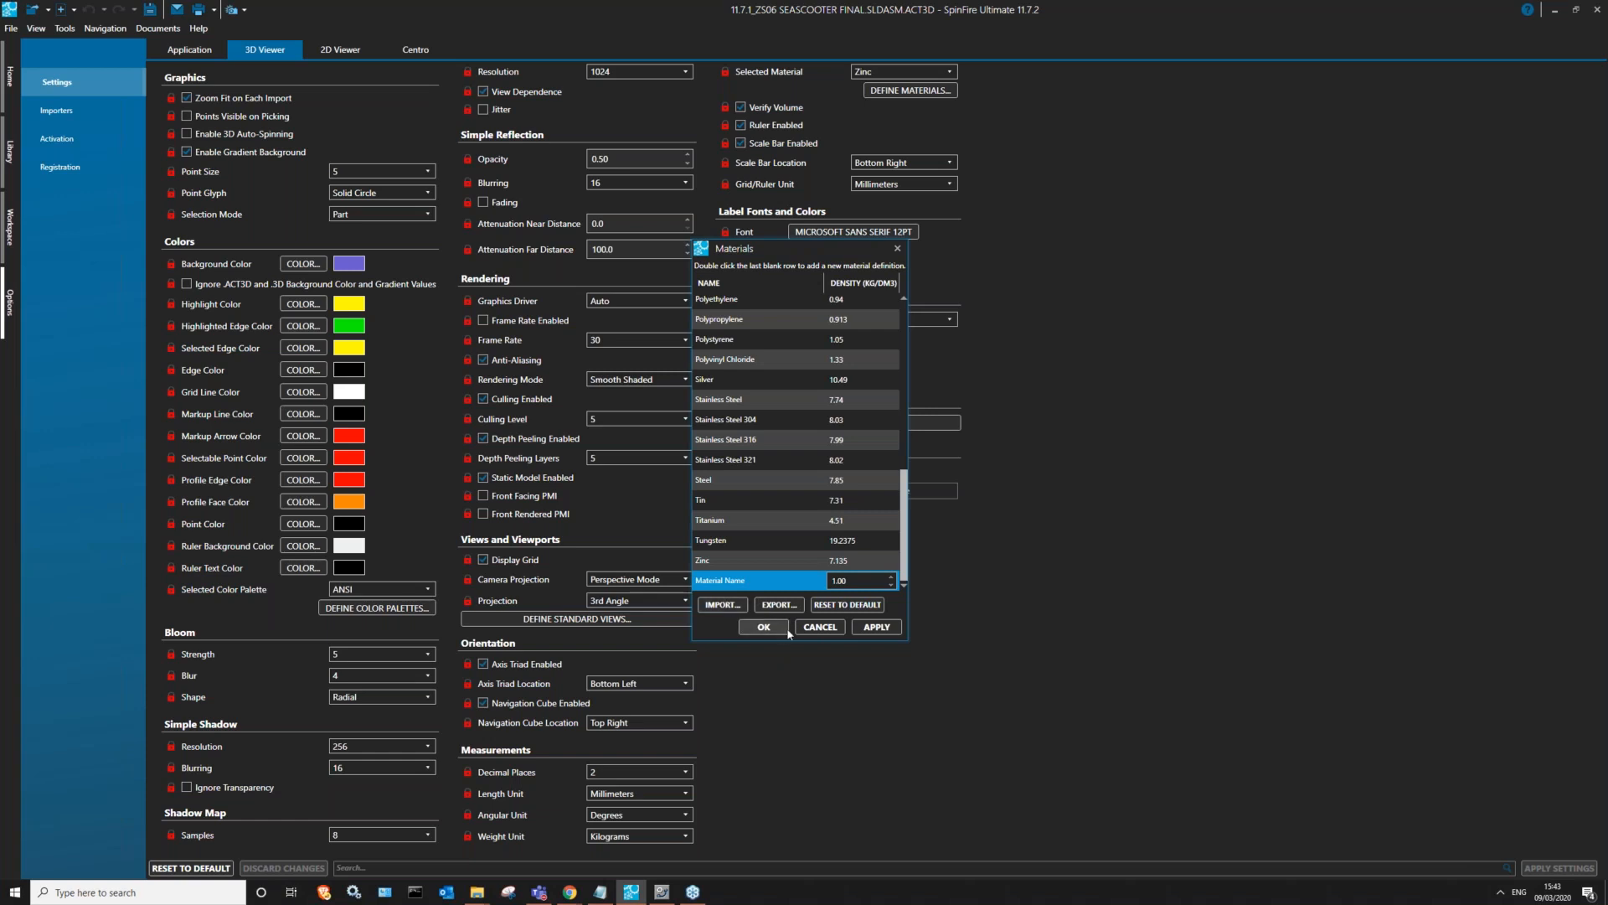
left_click(818, 628)
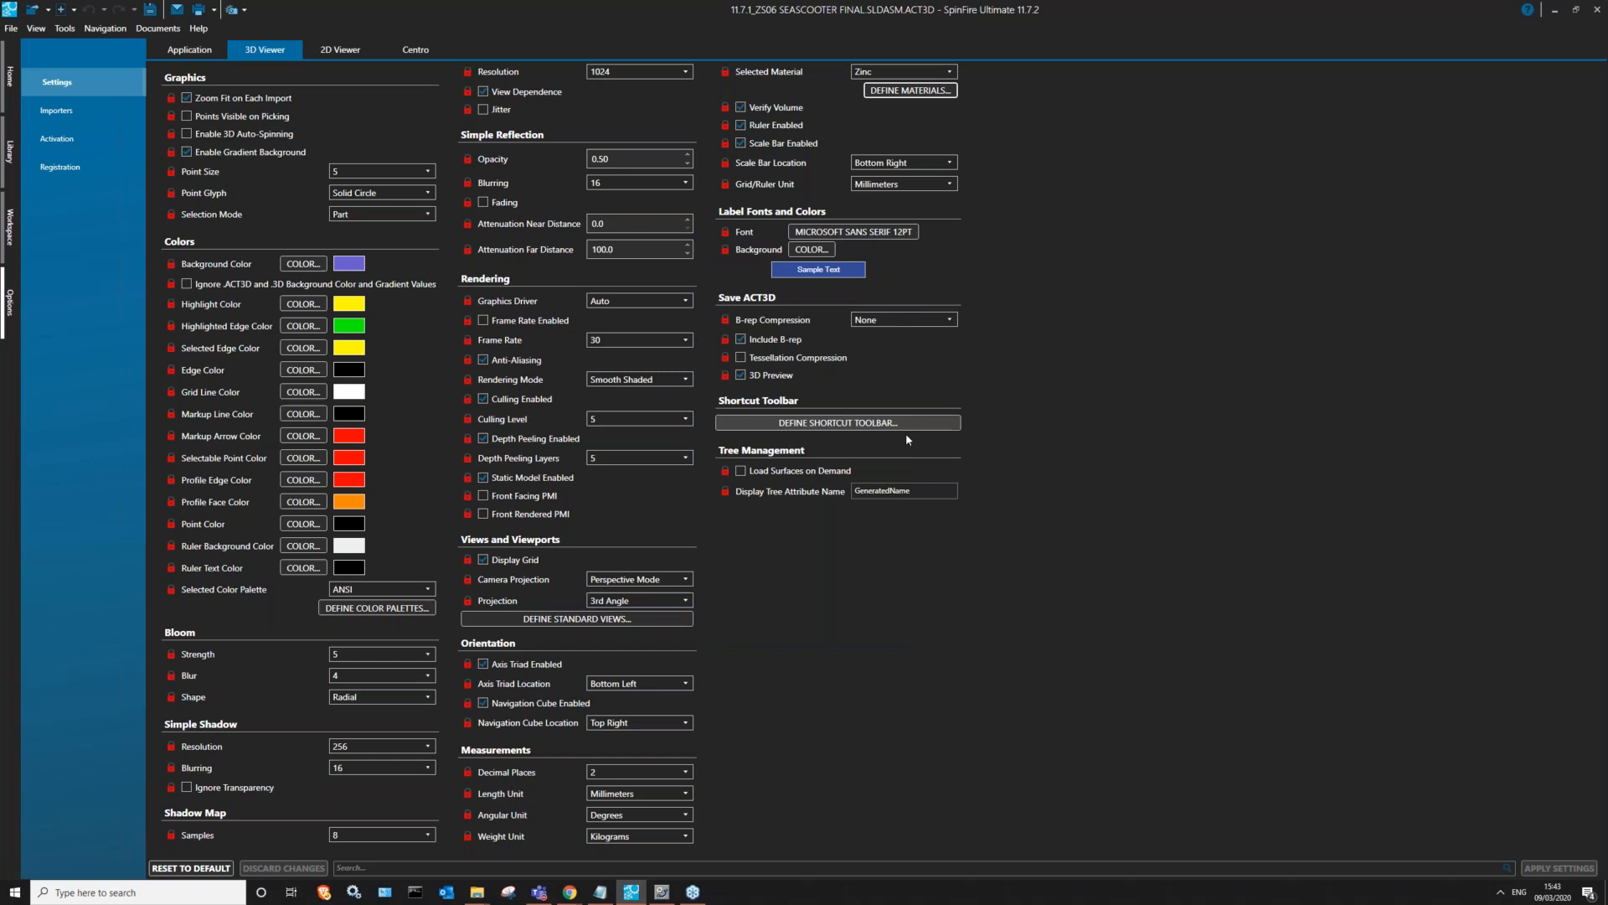
- Try adding the first five advanced measurements to the shortcut toolbar and toggling Show On Load, and discard the changes
left_click(812, 423)
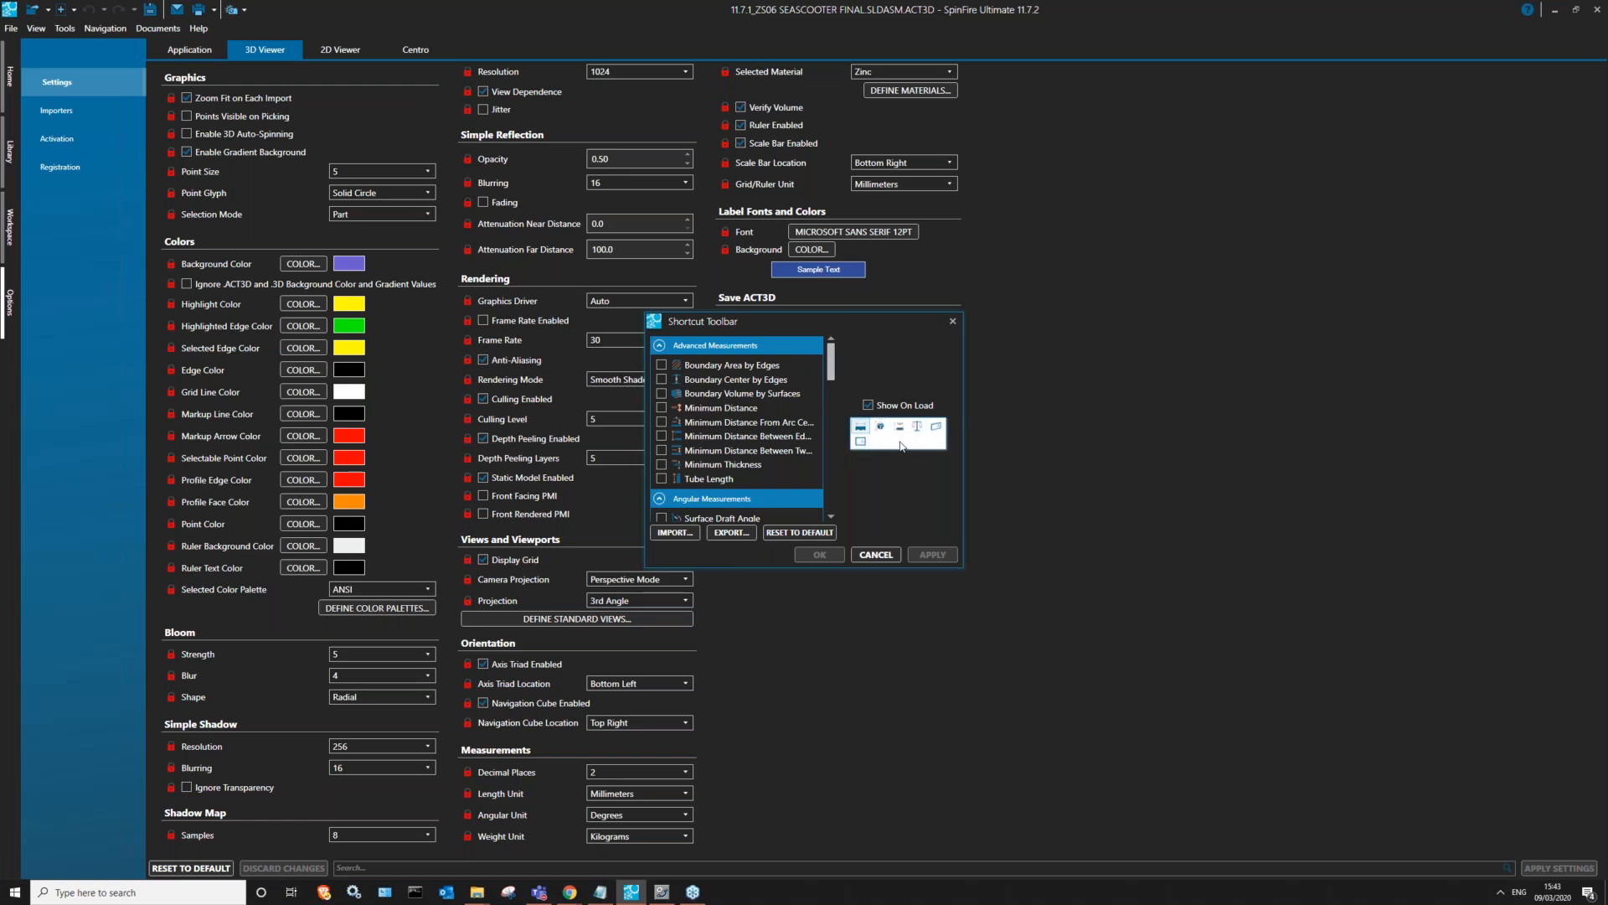
left_click(662, 365)
left_click(662, 380)
left_click(662, 393)
left_click(662, 407)
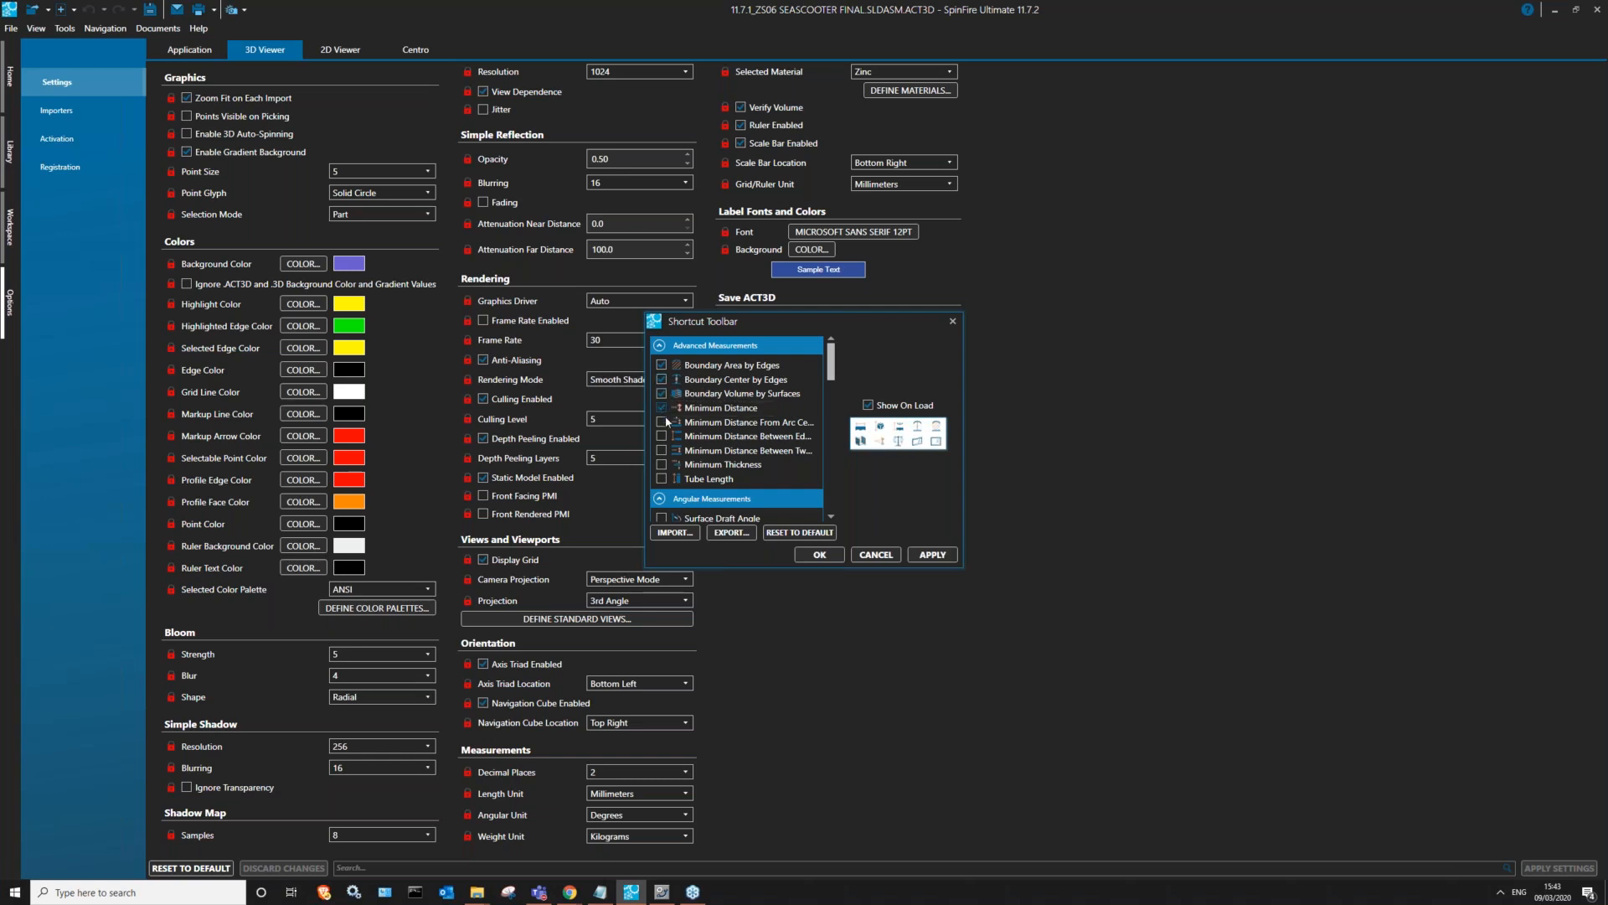
left_click(662, 421)
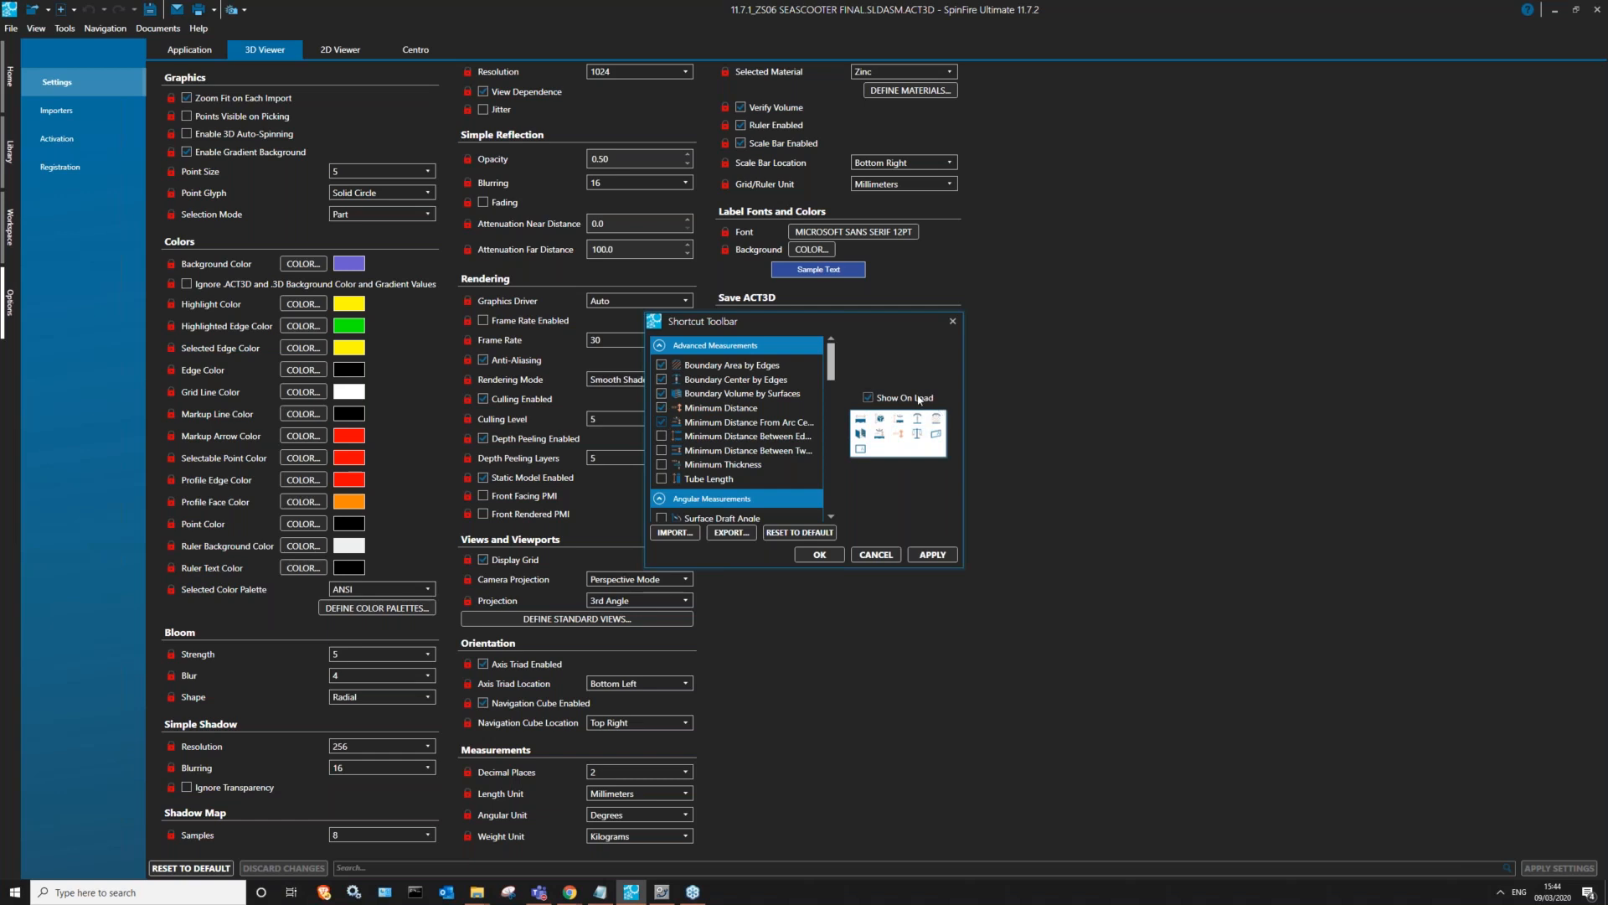
left_click(868, 398)
left_click(894, 554)
left_click(846, 467)
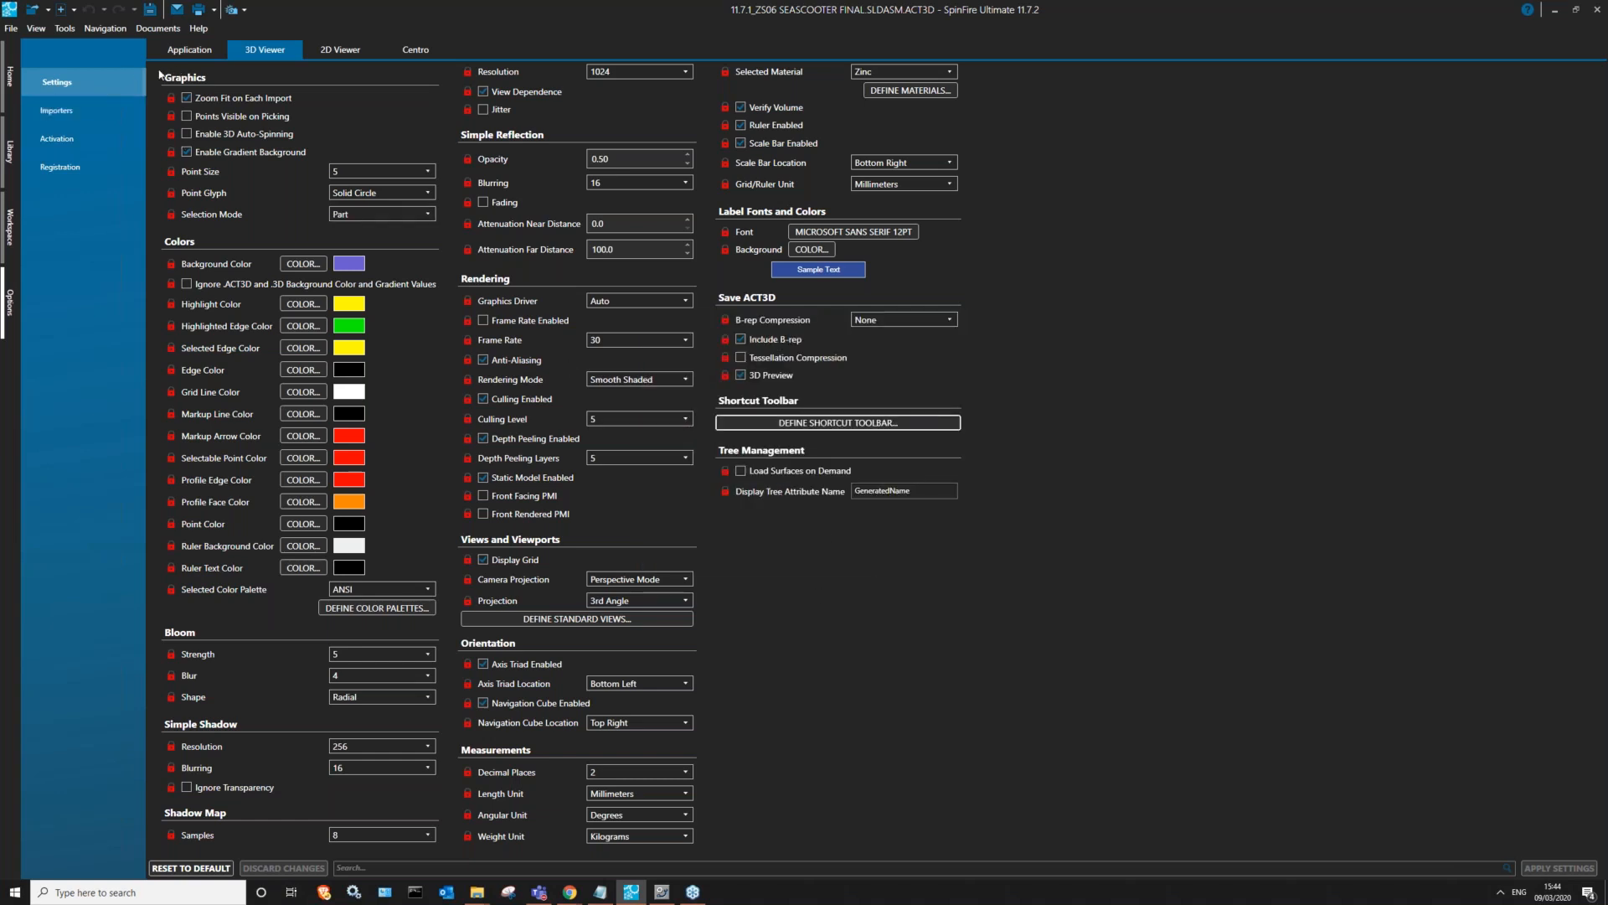
- Review the application settings, and look through the graphics driver choices in the 3D viewer's rendering settings
left_click(201, 52)
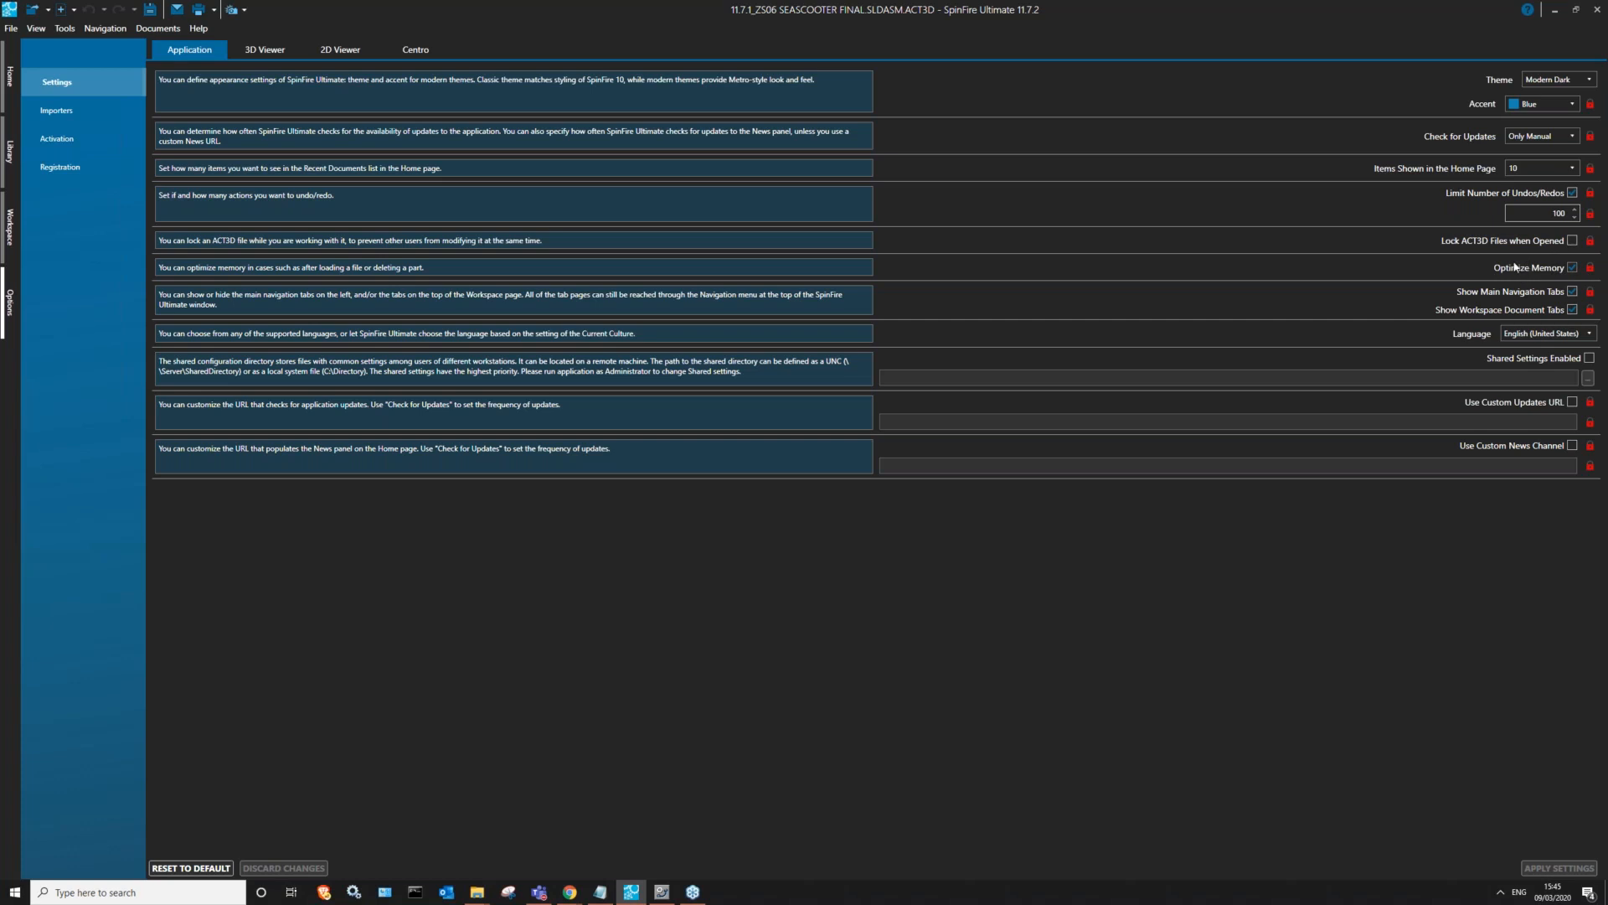
left_click(266, 49)
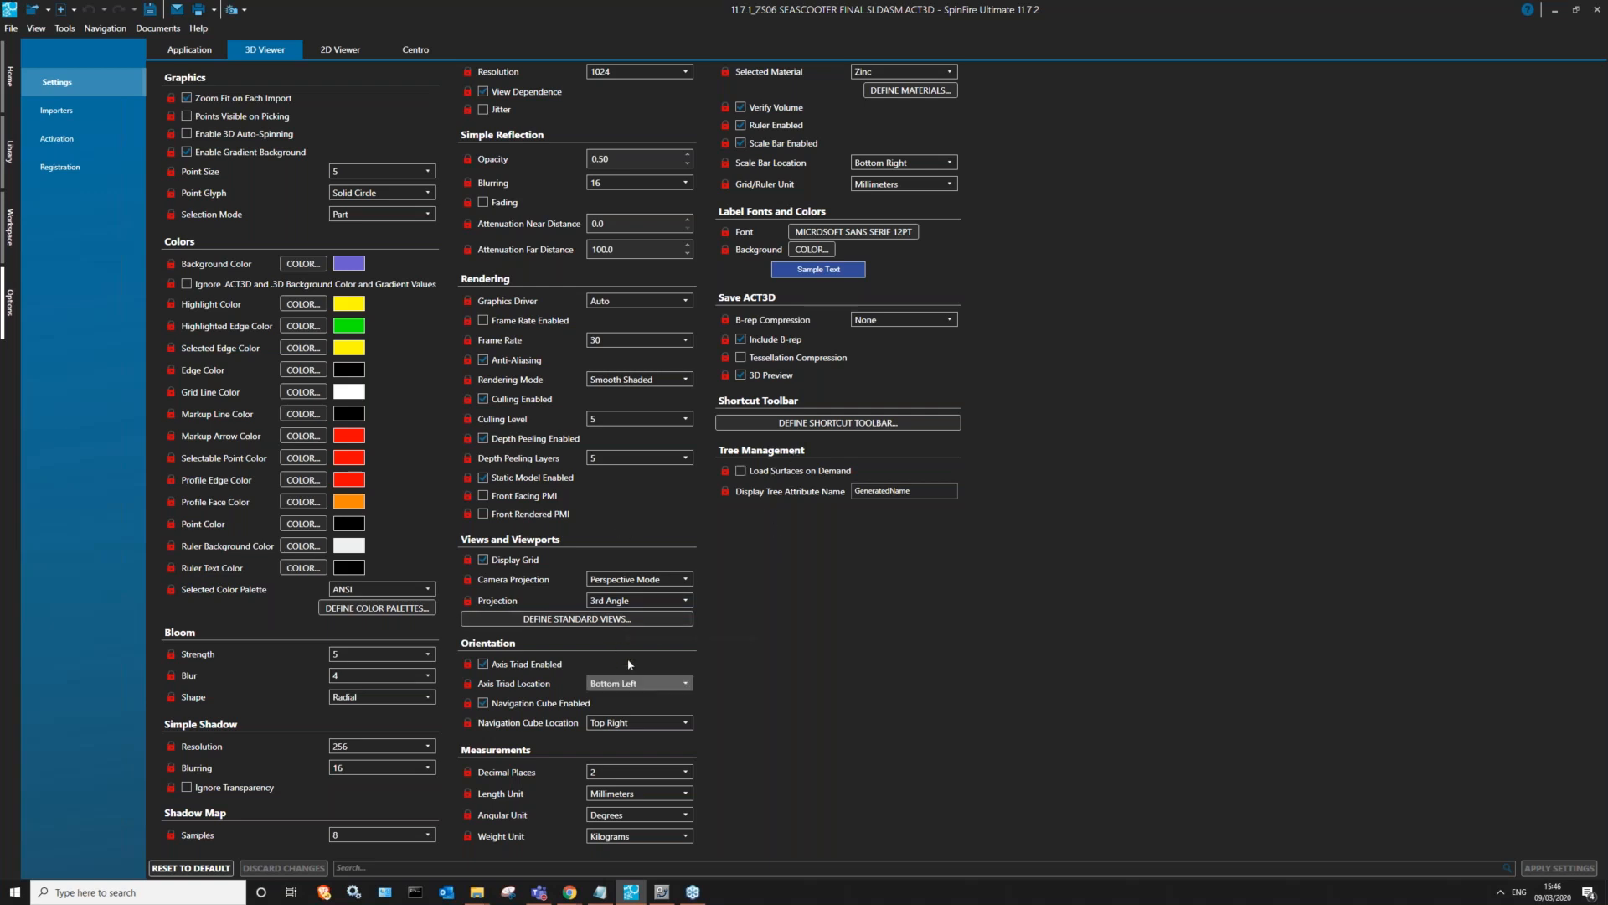
left_click(634, 302)
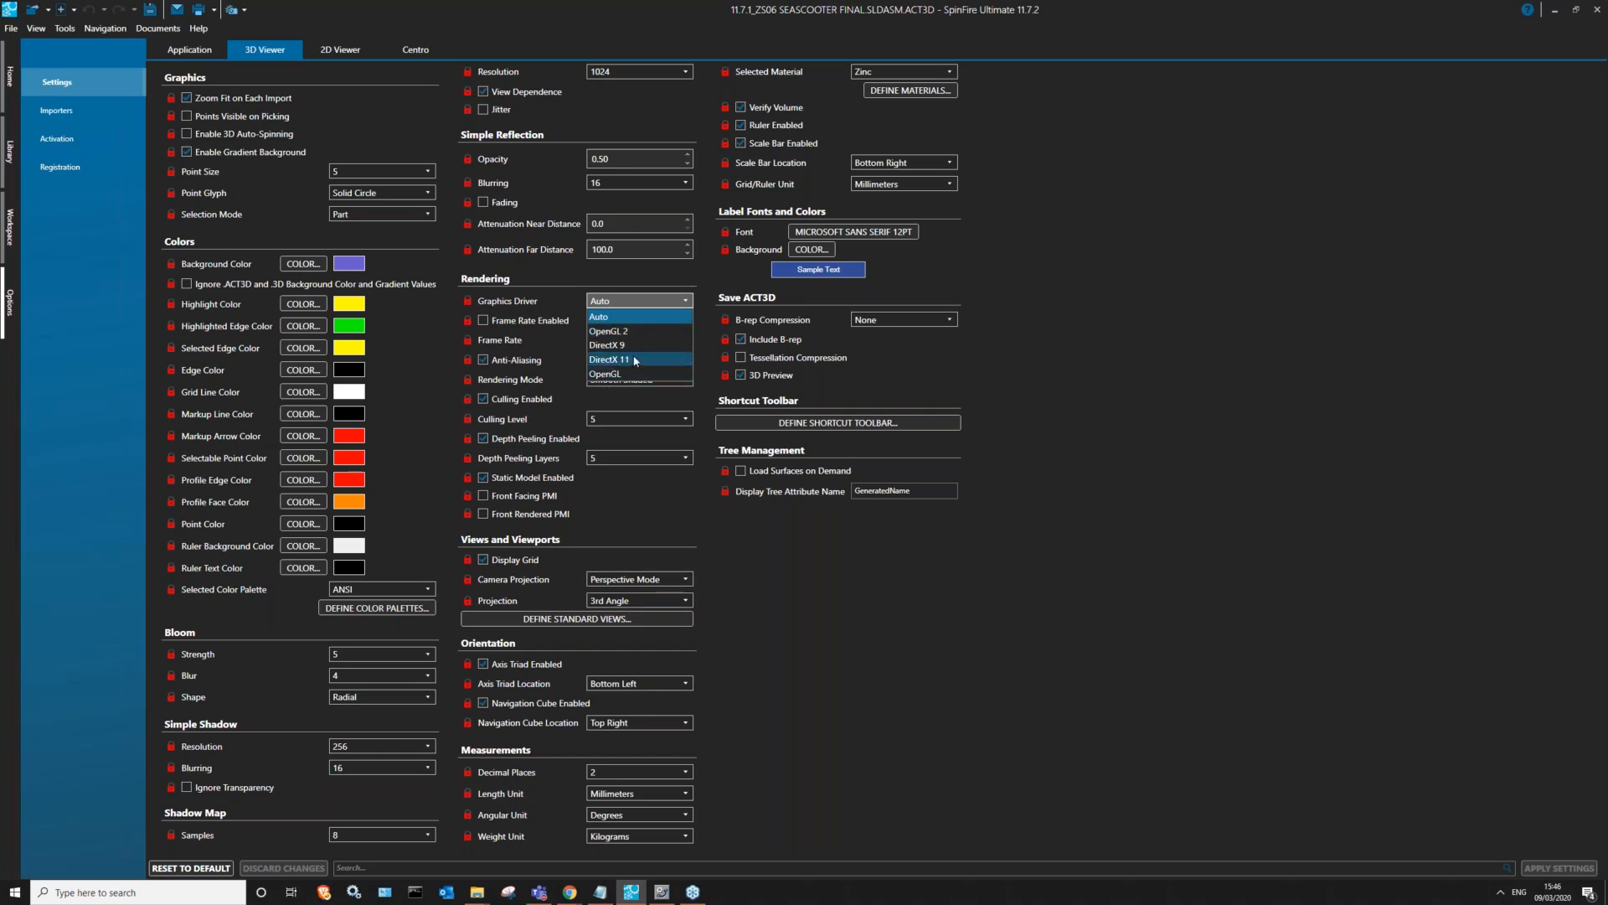
left_click(579, 290)
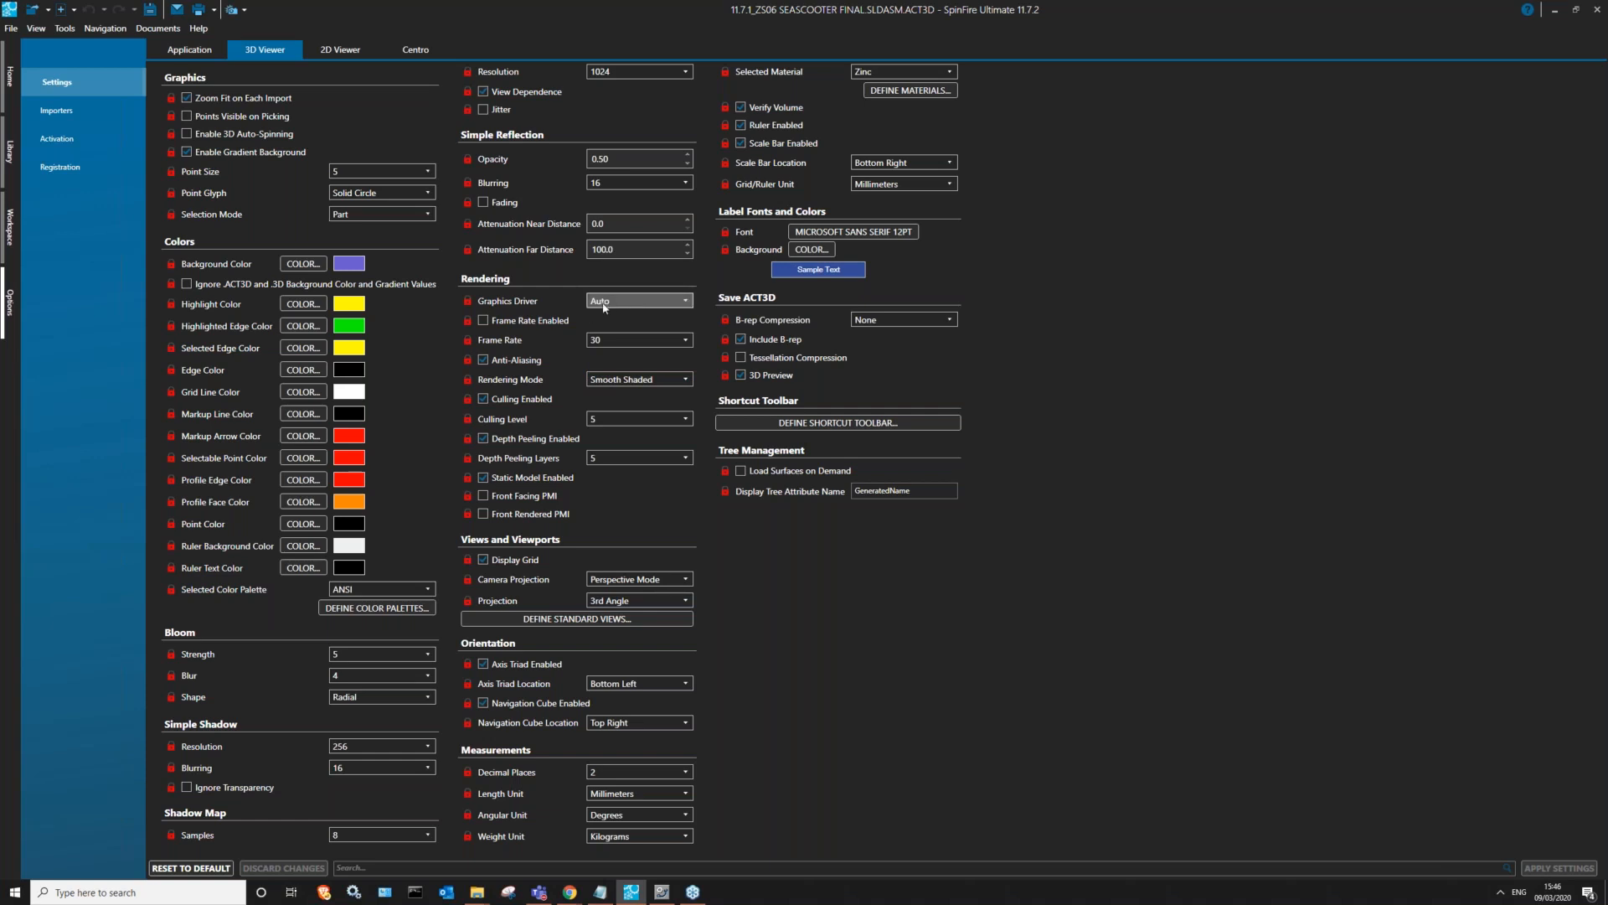
left_click(606, 301)
left_click(619, 300)
- Open the Translations Editor and view the languages available for translation
left_click(89, 30)
mouse_move(66, 30)
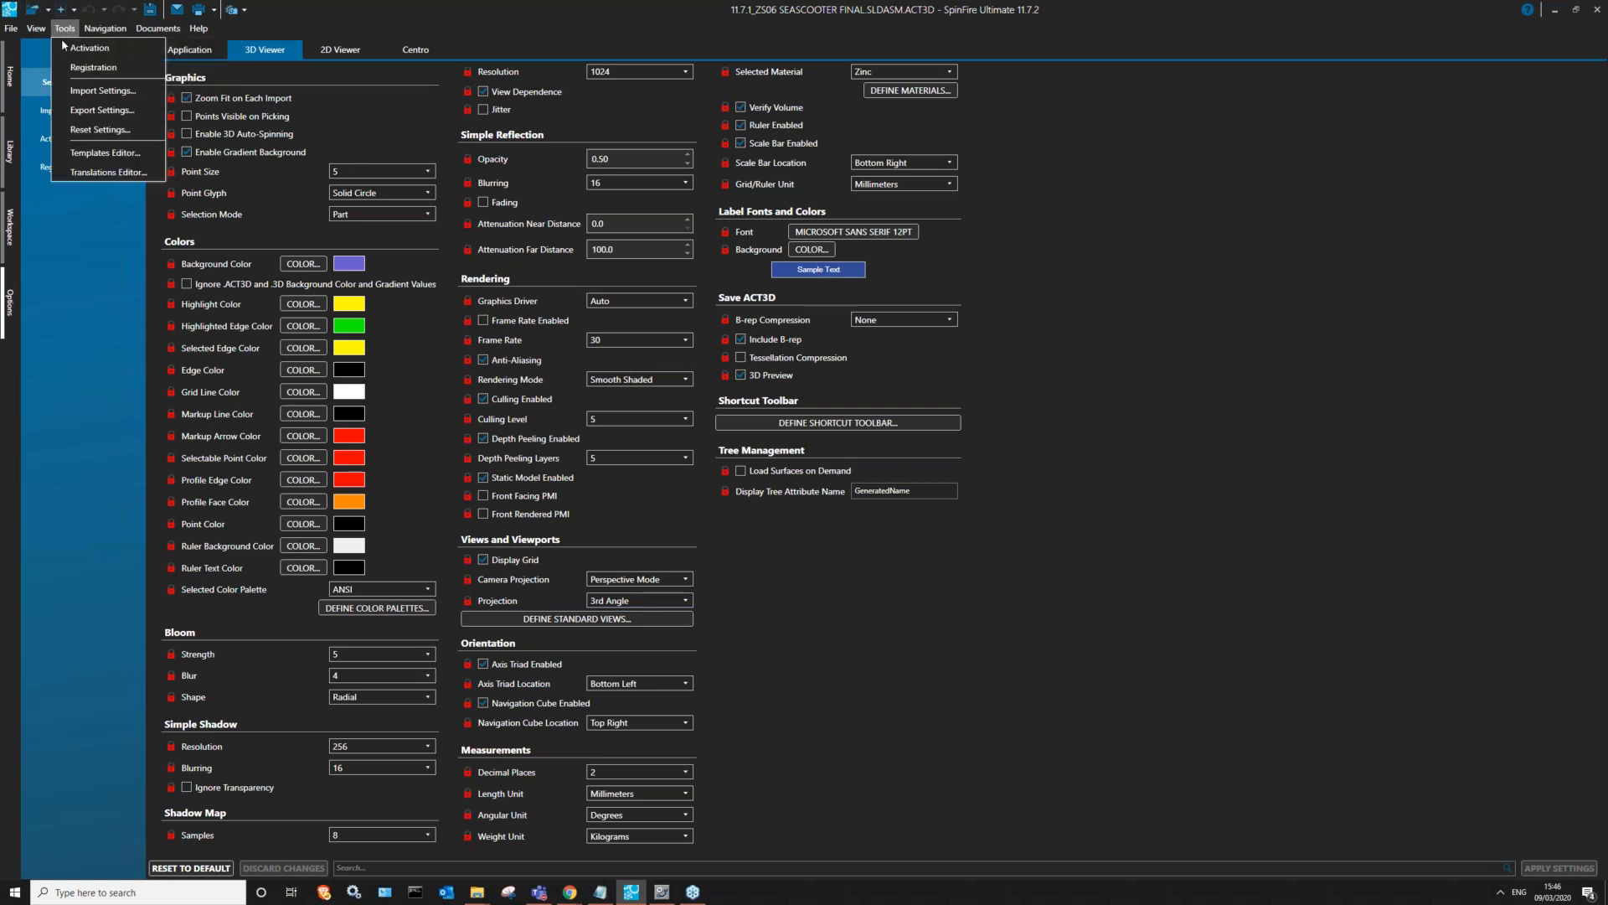
left_click(107, 173)
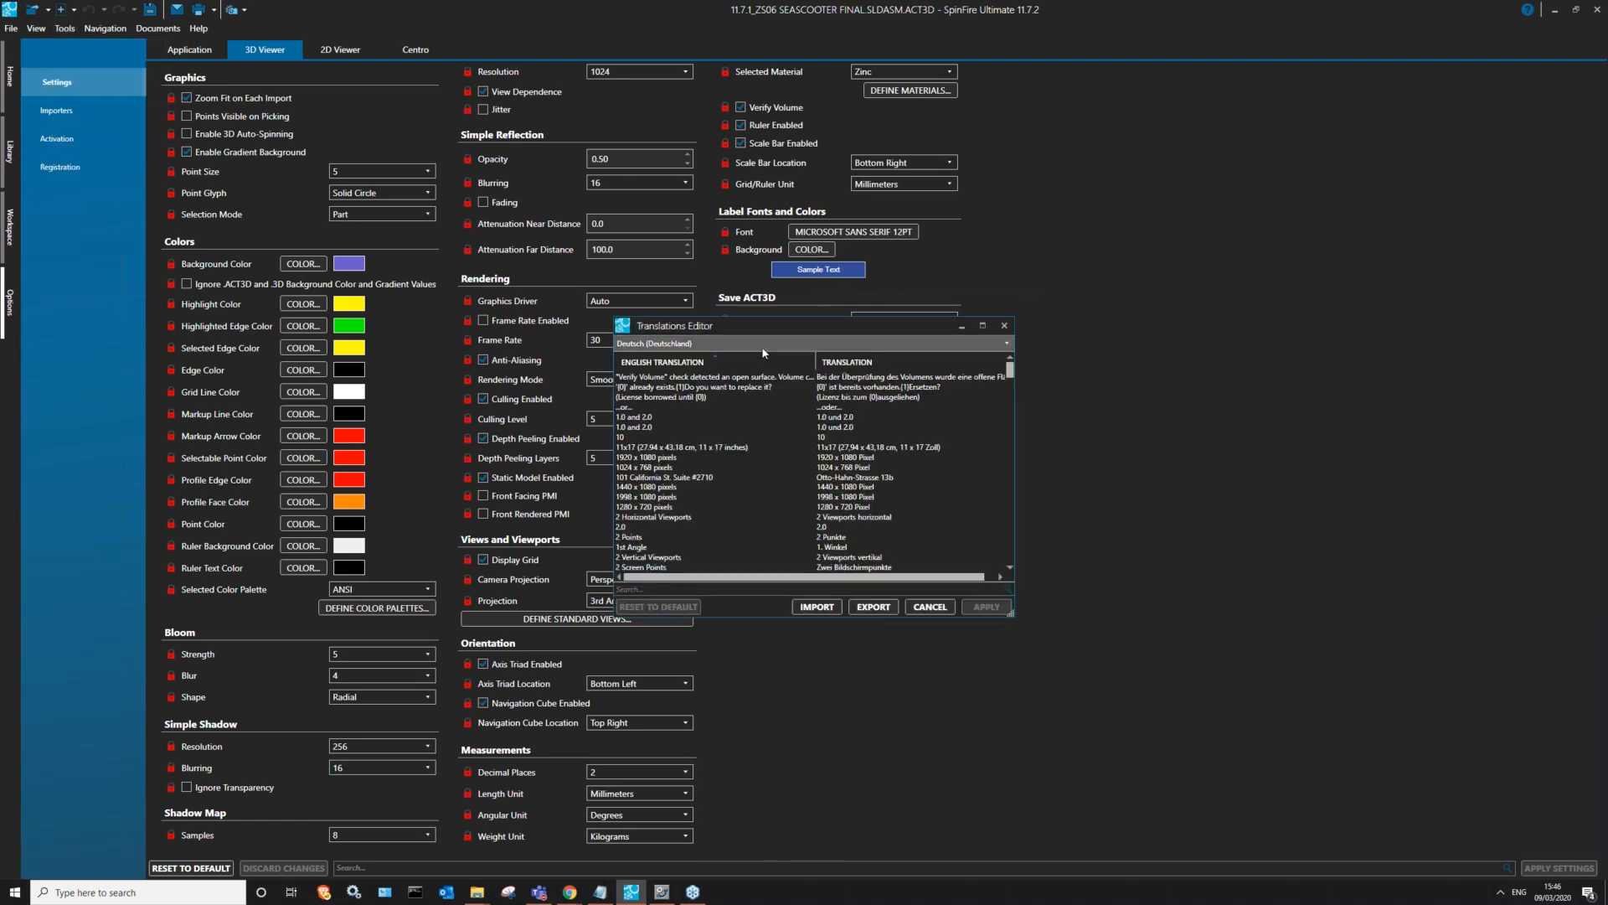
left_click(763, 345)
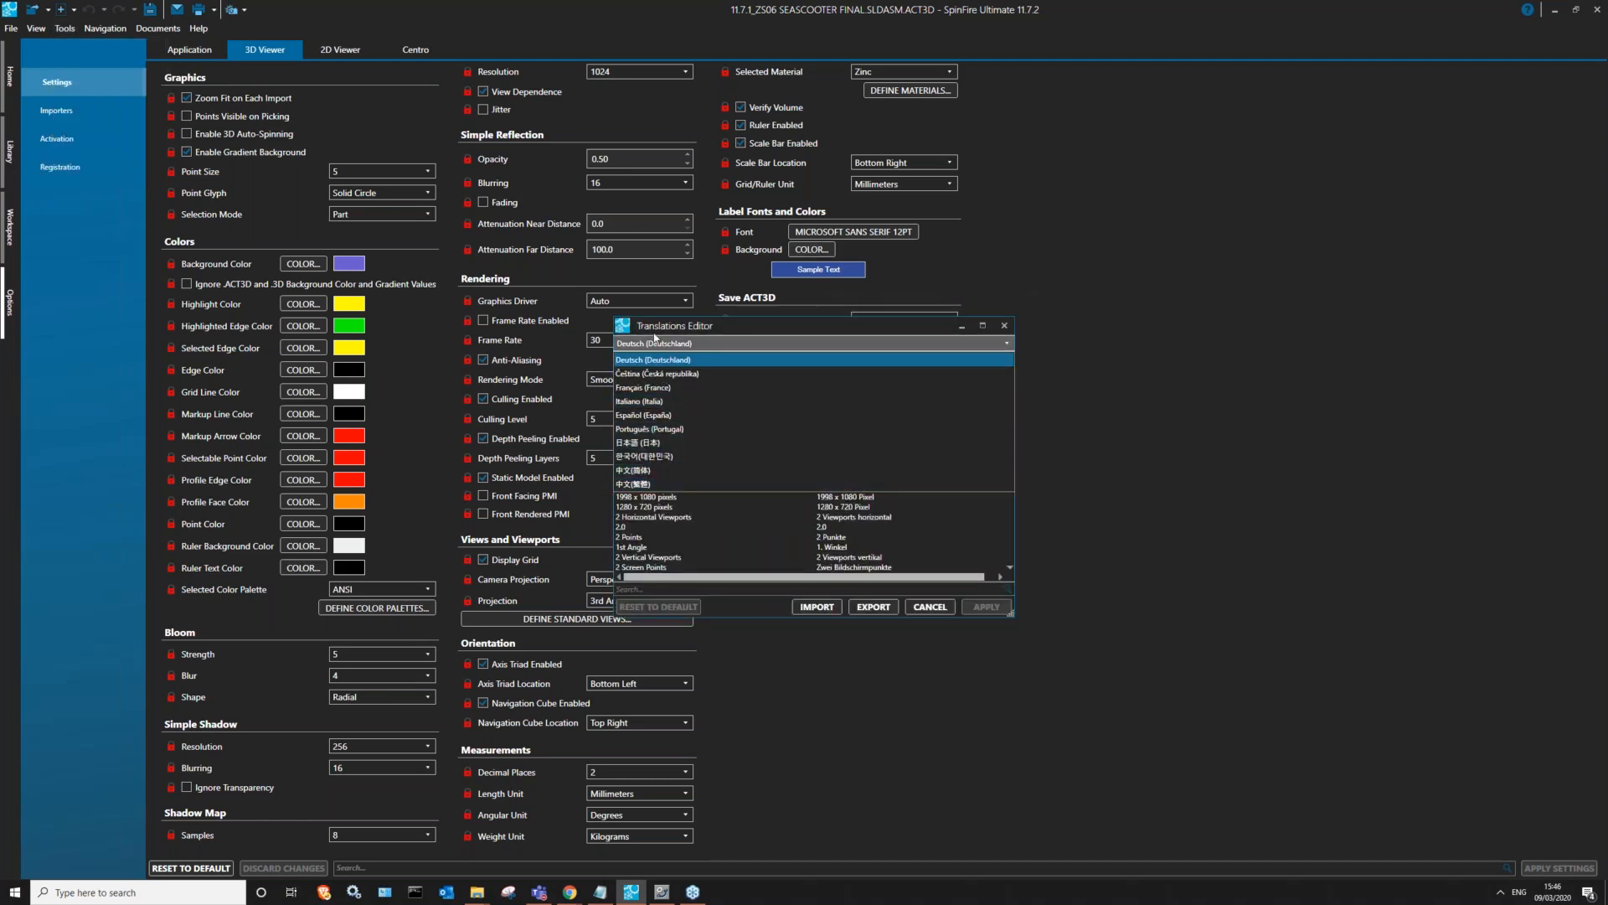
left_click(733, 327)
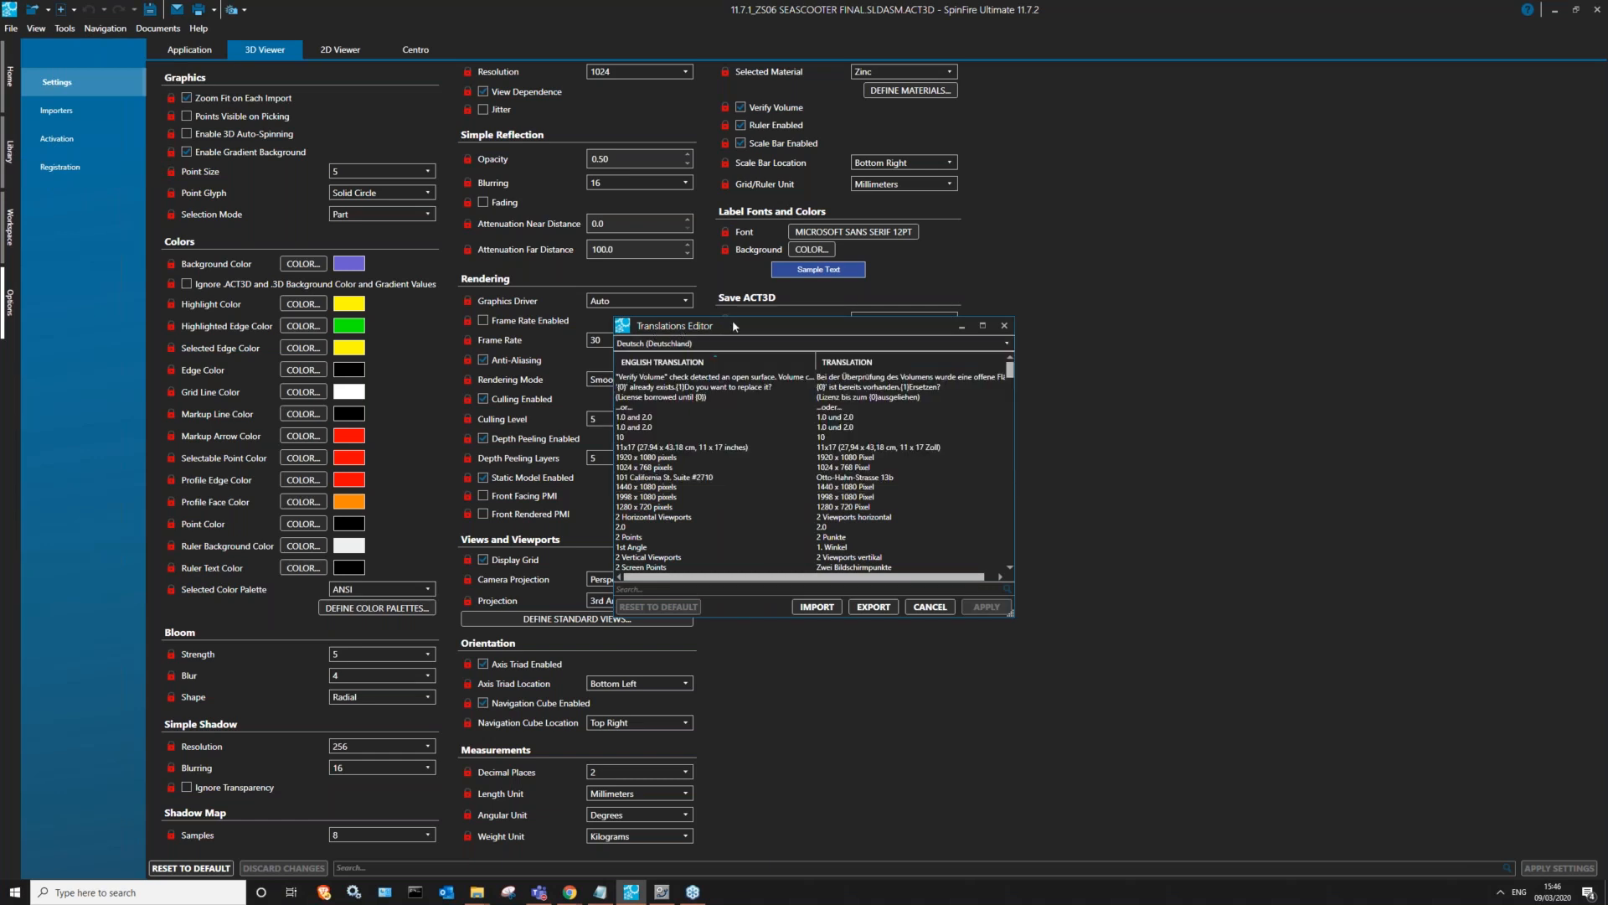
- Show the Italiano (Italia) translations and open the Italian text of the "Verify Volume" message for editing
left_click(675, 345)
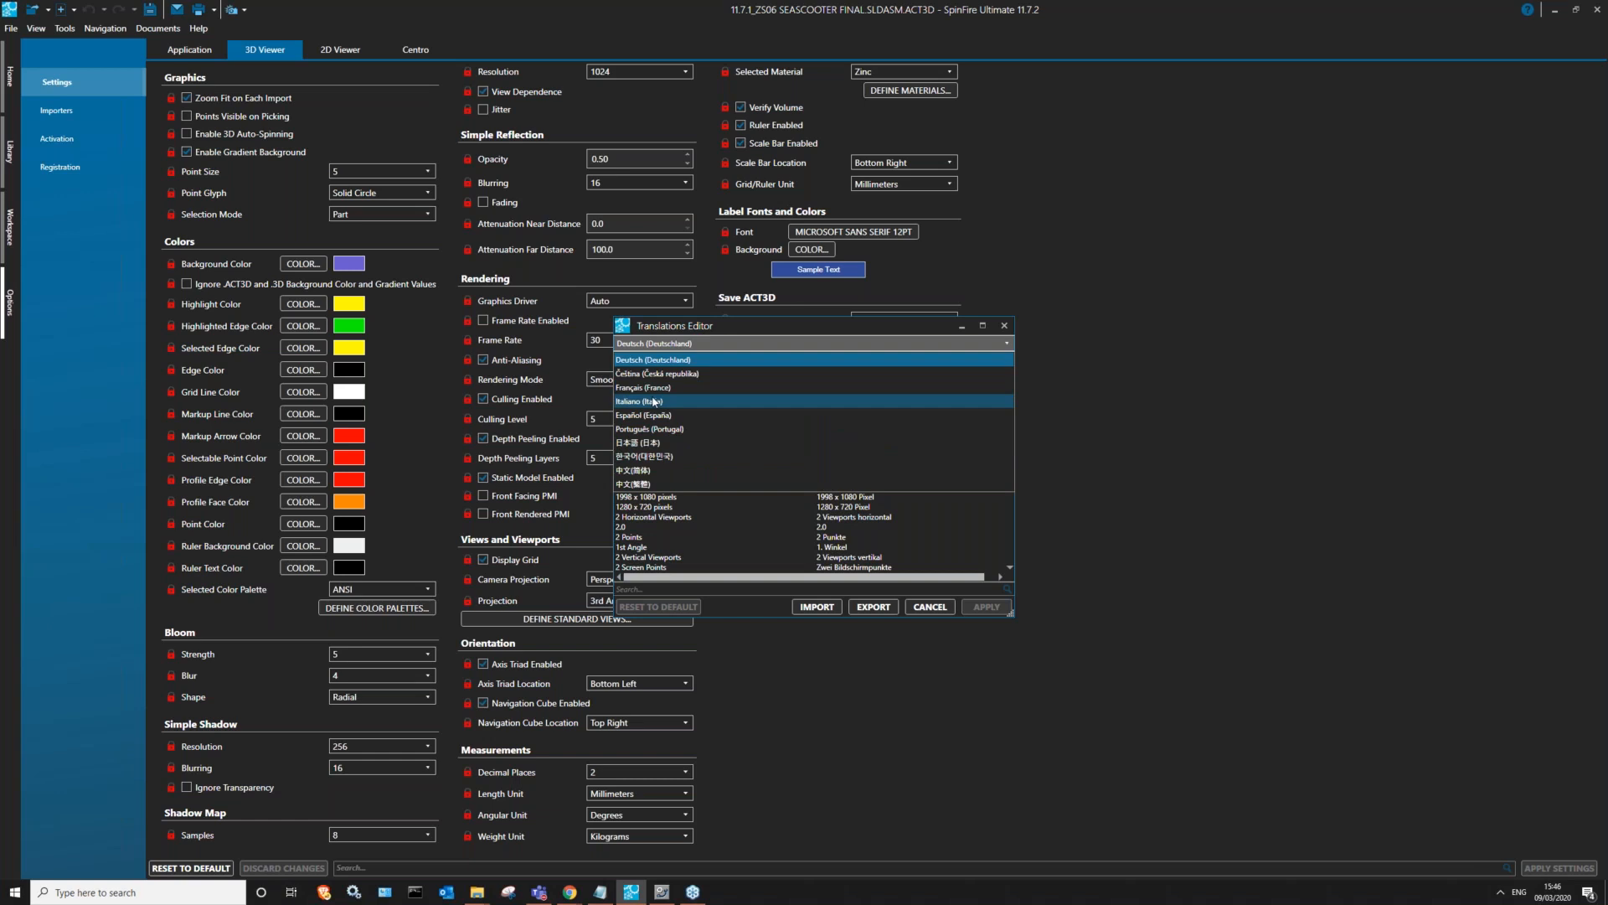
left_click(654, 402)
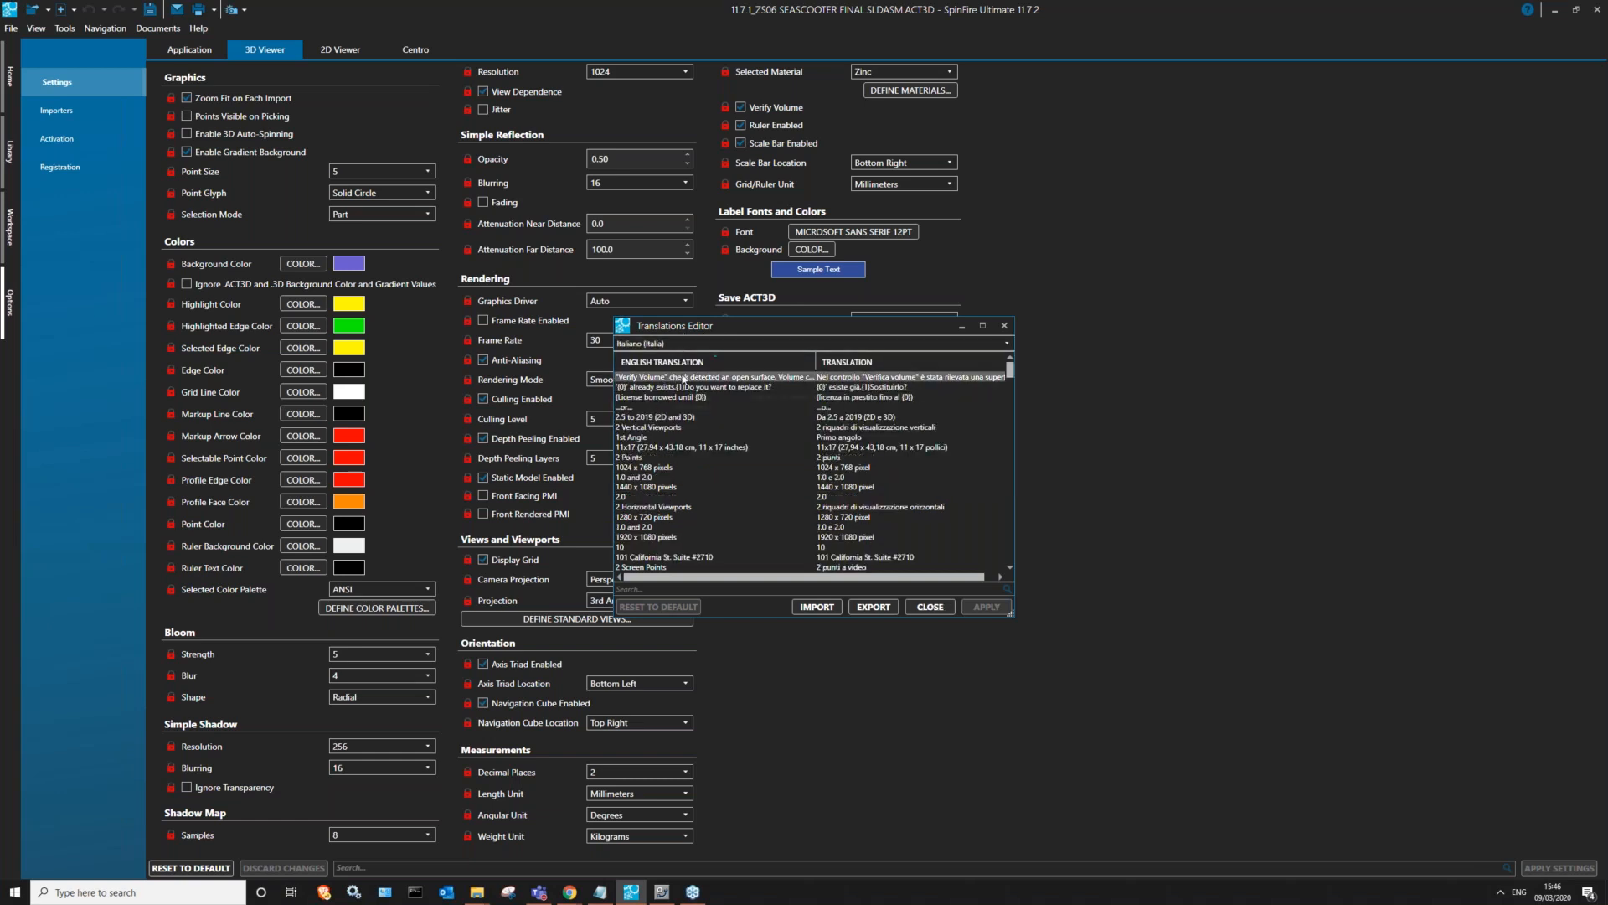
double_click(851, 379)
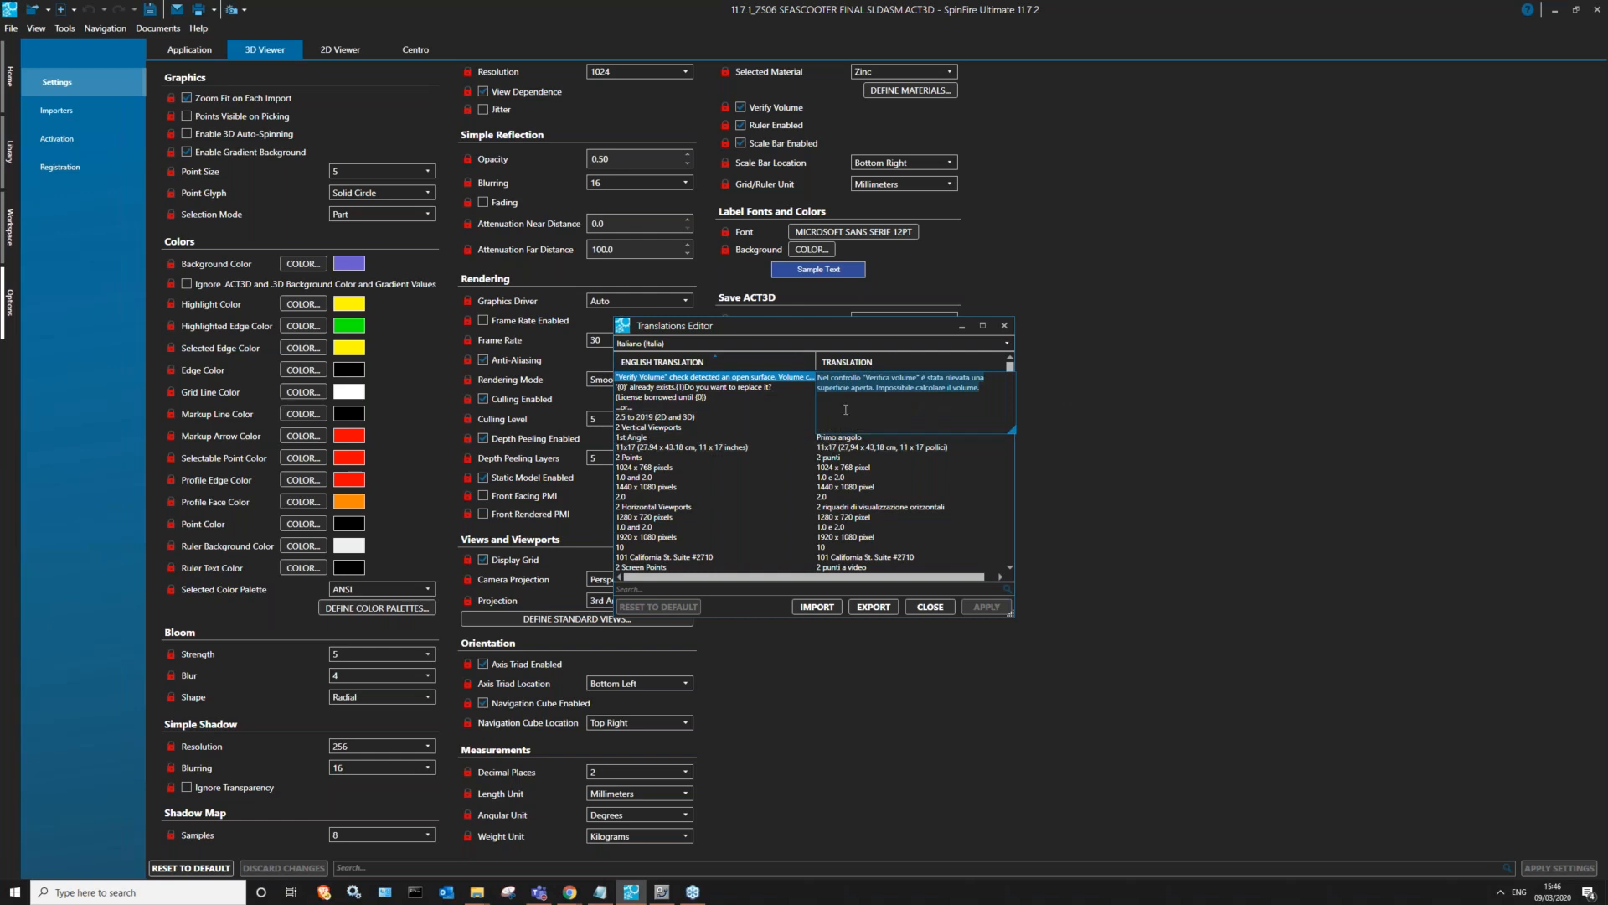
left_click(764, 346)
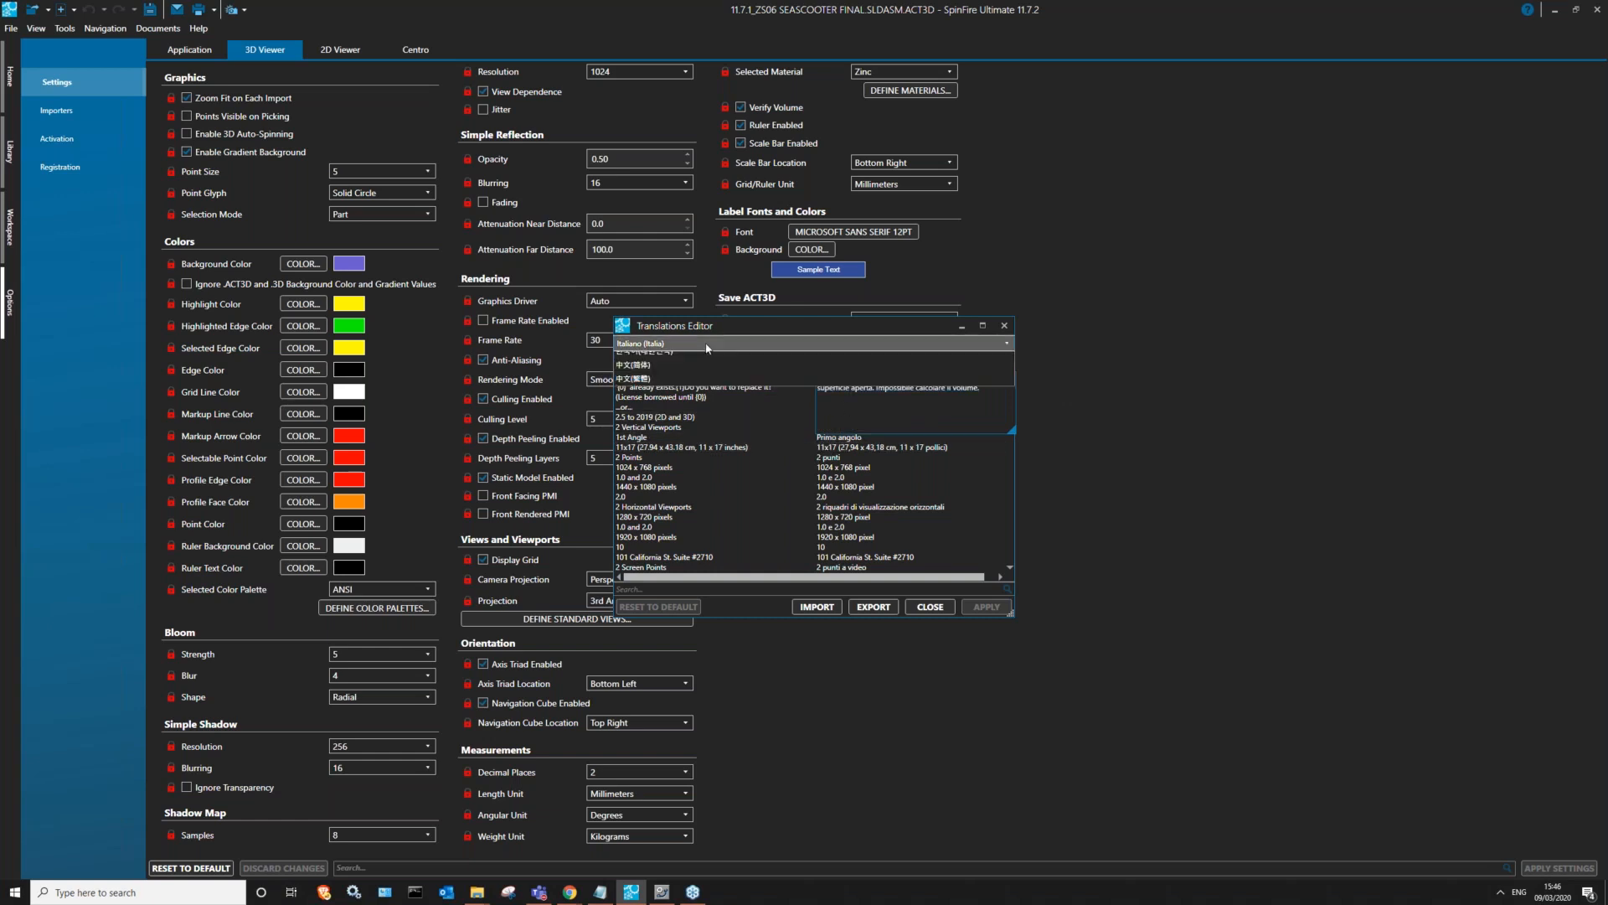
left_click(763, 350)
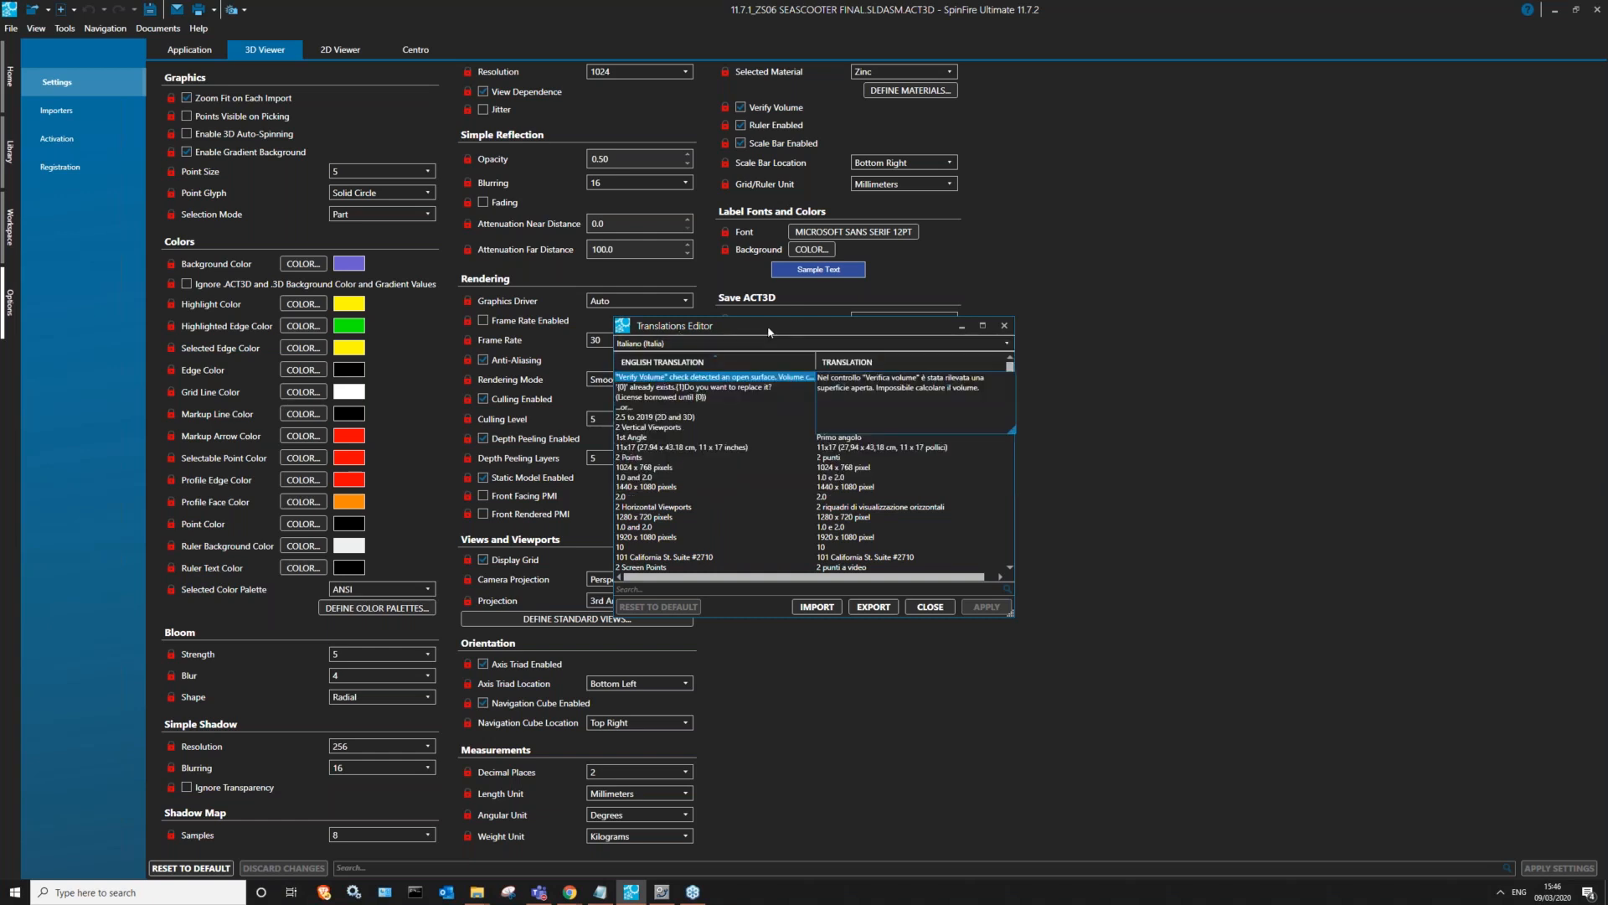
double_click(909, 389)
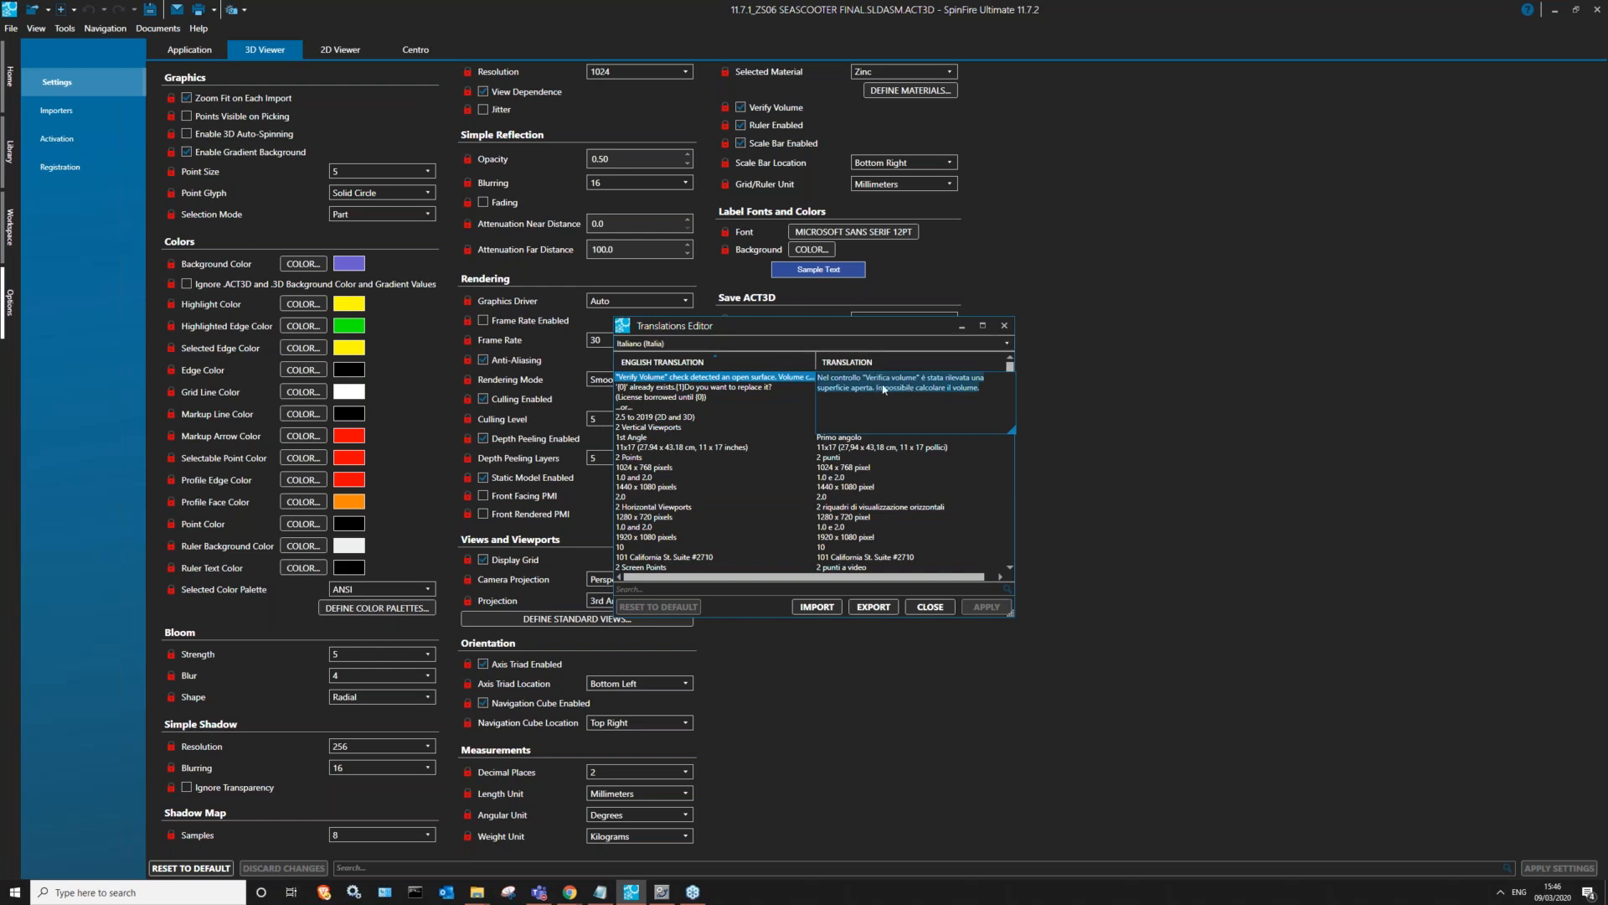
- Check the language list again, examine the Italian "Verify Volume" text, and close the Translations Editor without applying changes
left_click(733, 344)
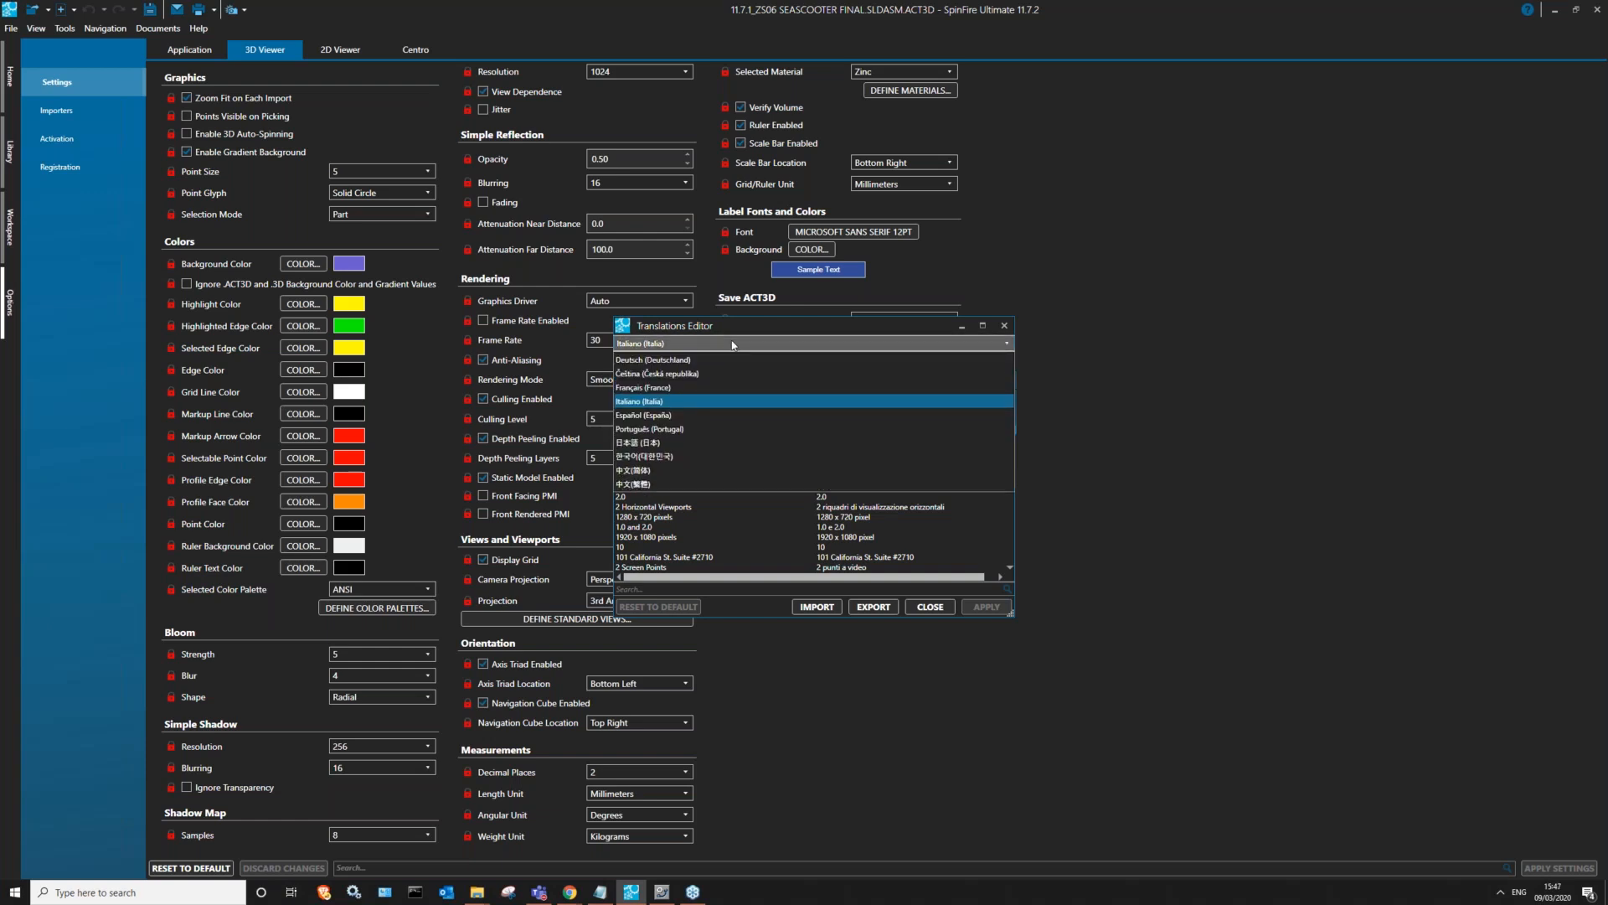
left_click(830, 344)
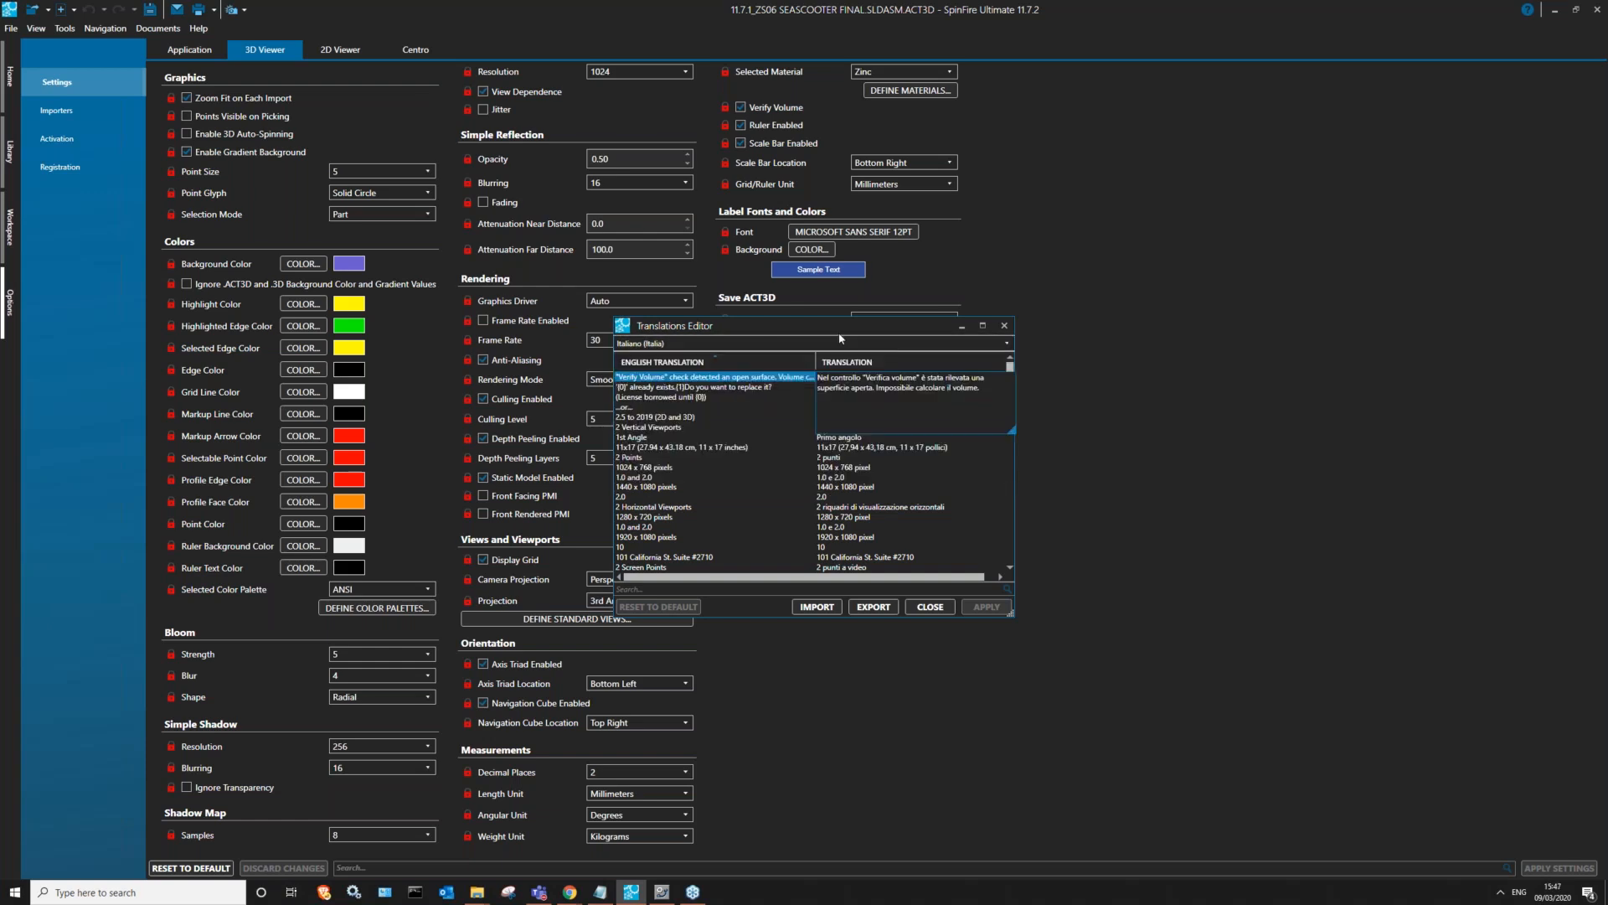
left_click(960, 380)
left_click(980, 387)
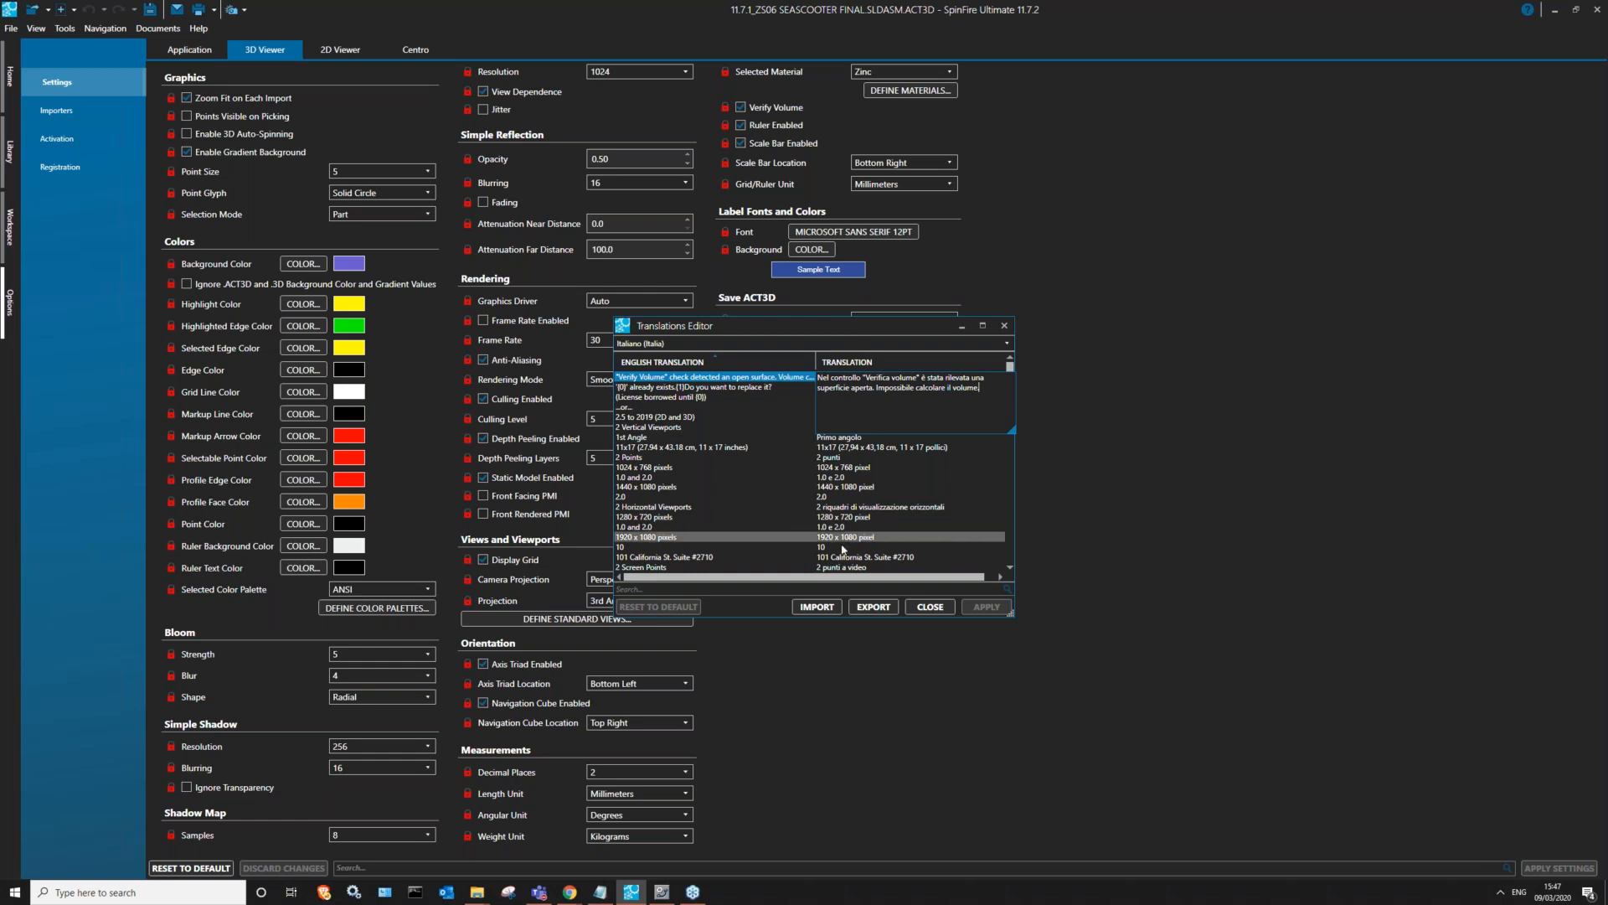
left_click_drag(837, 326, 1105, 340)
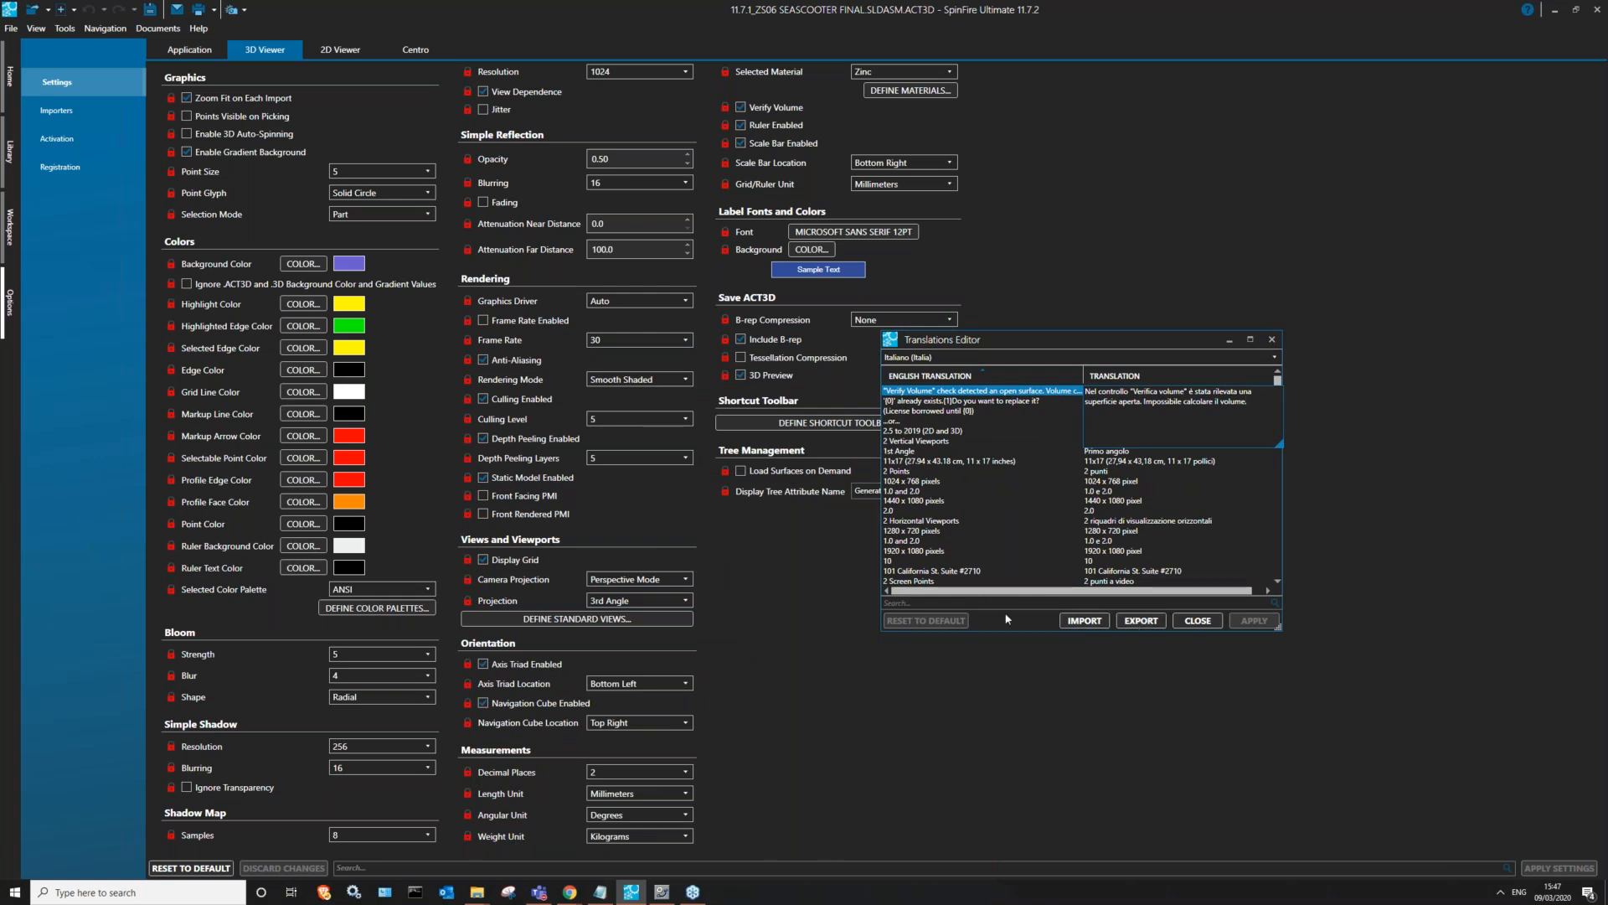
left_click(1271, 339)
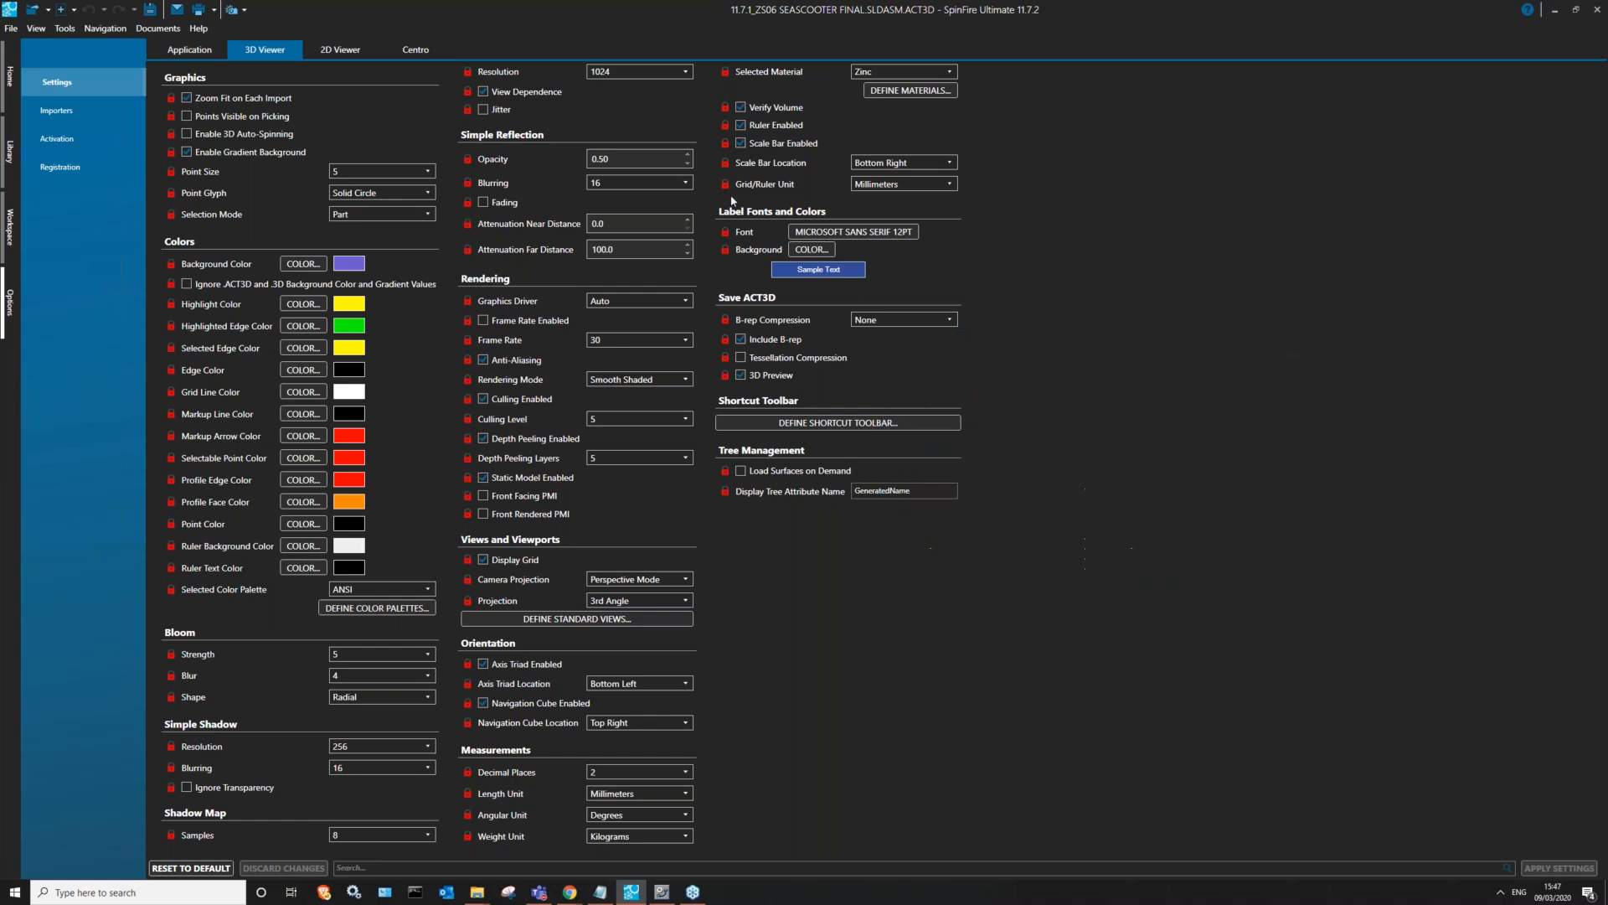
- Review the commands for importing, exporting and resetting settings, and view the Export Settings differences without exporting
left_click(48, 28)
mouse_move(105, 28)
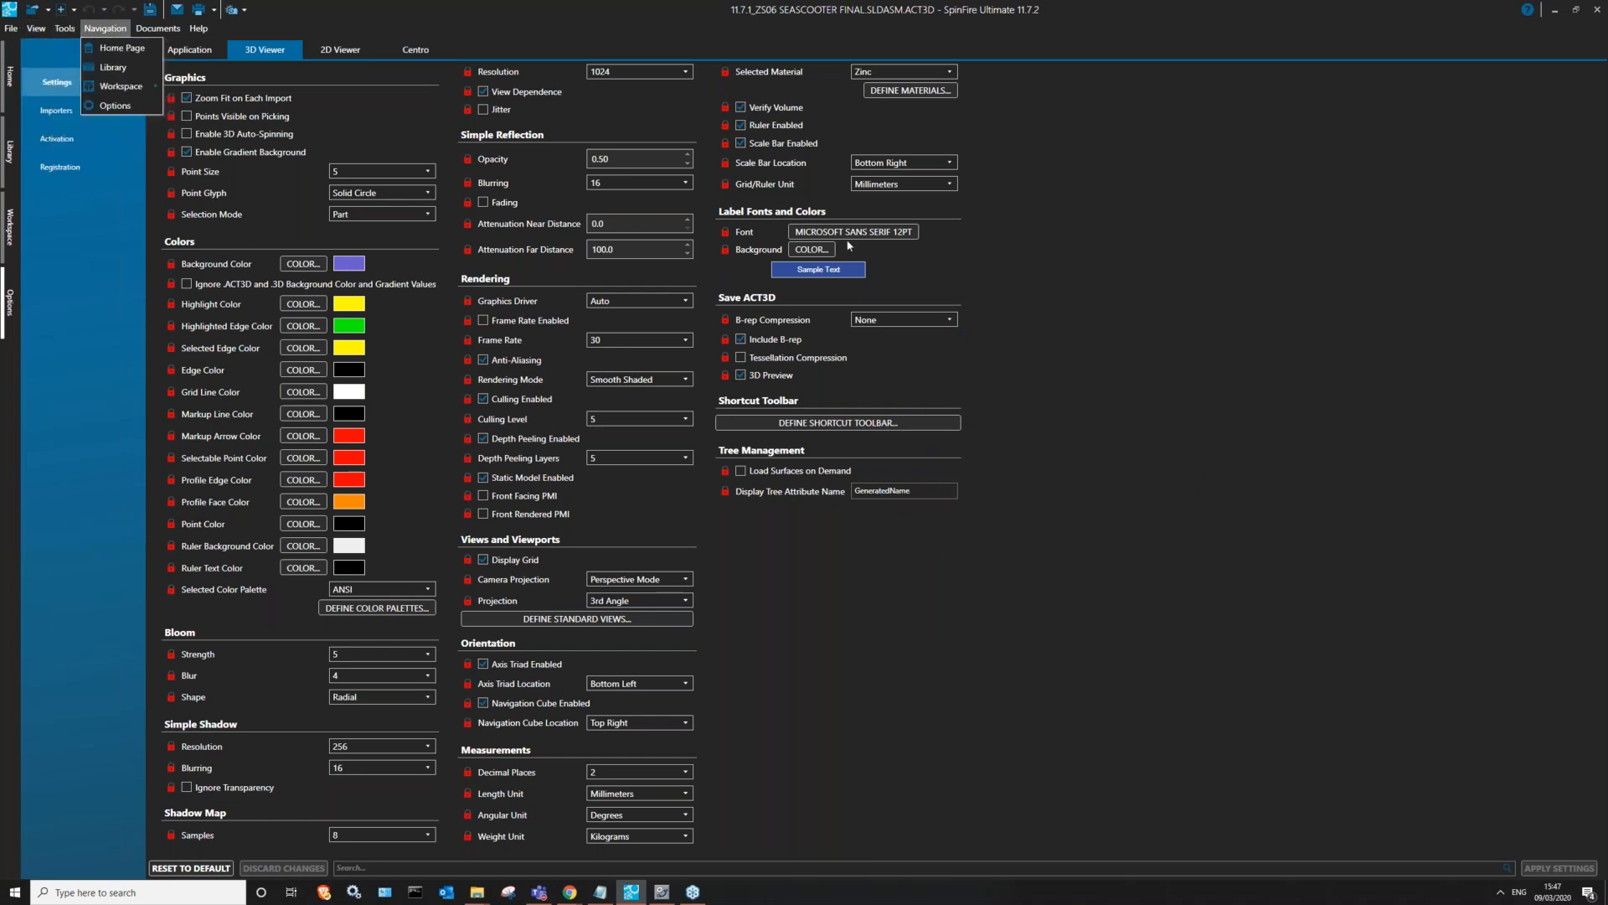
left_click(969, 242)
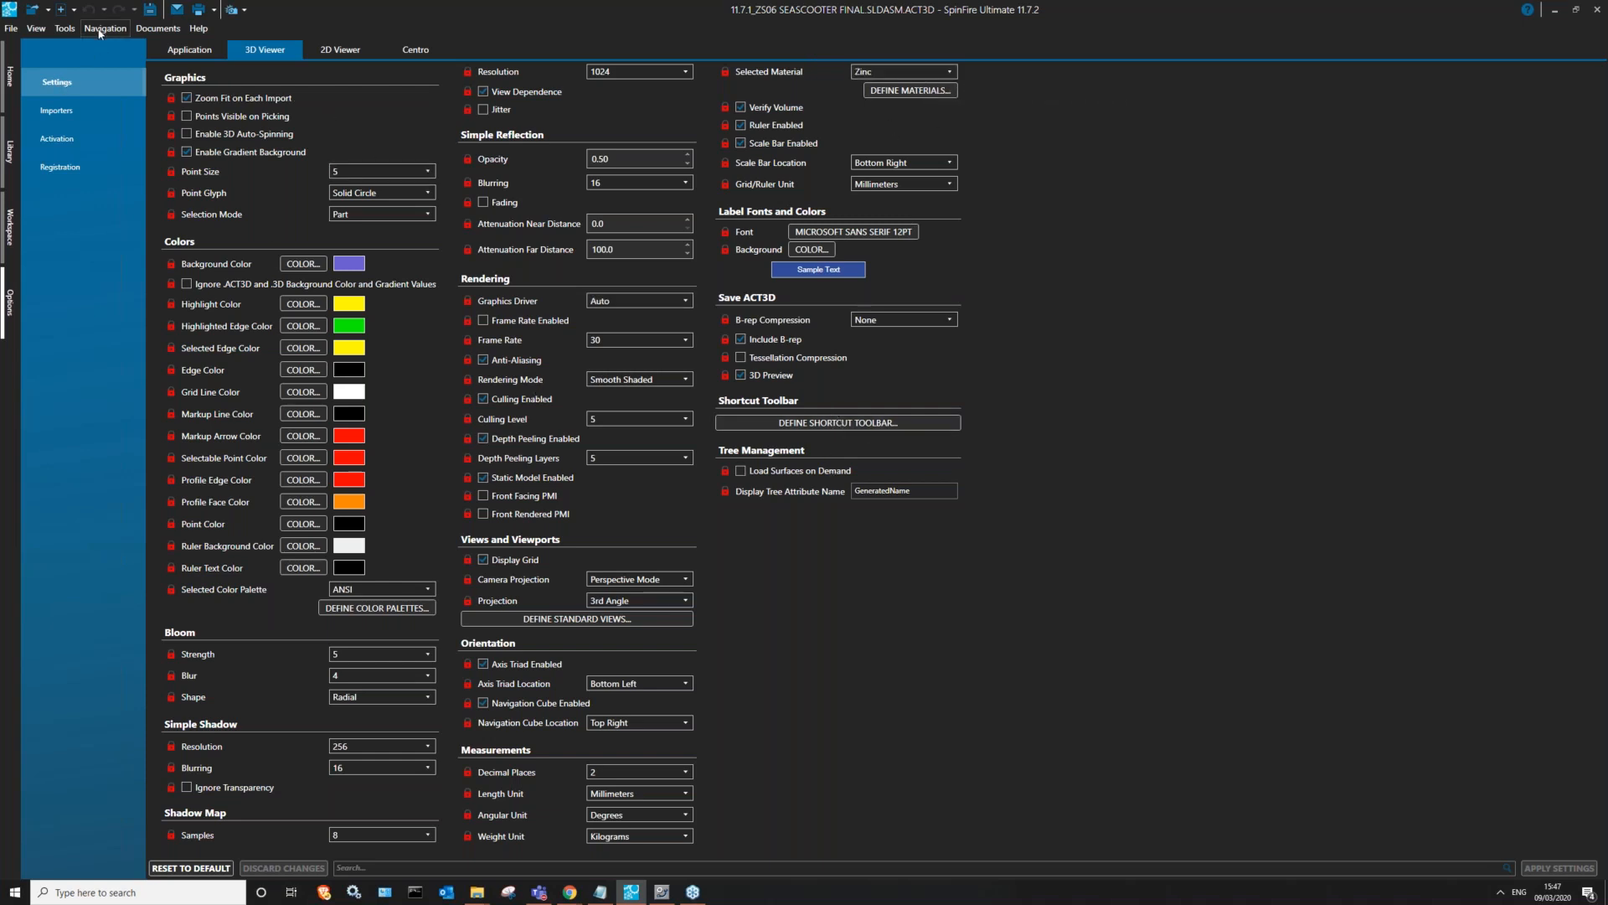
left_click(65, 28)
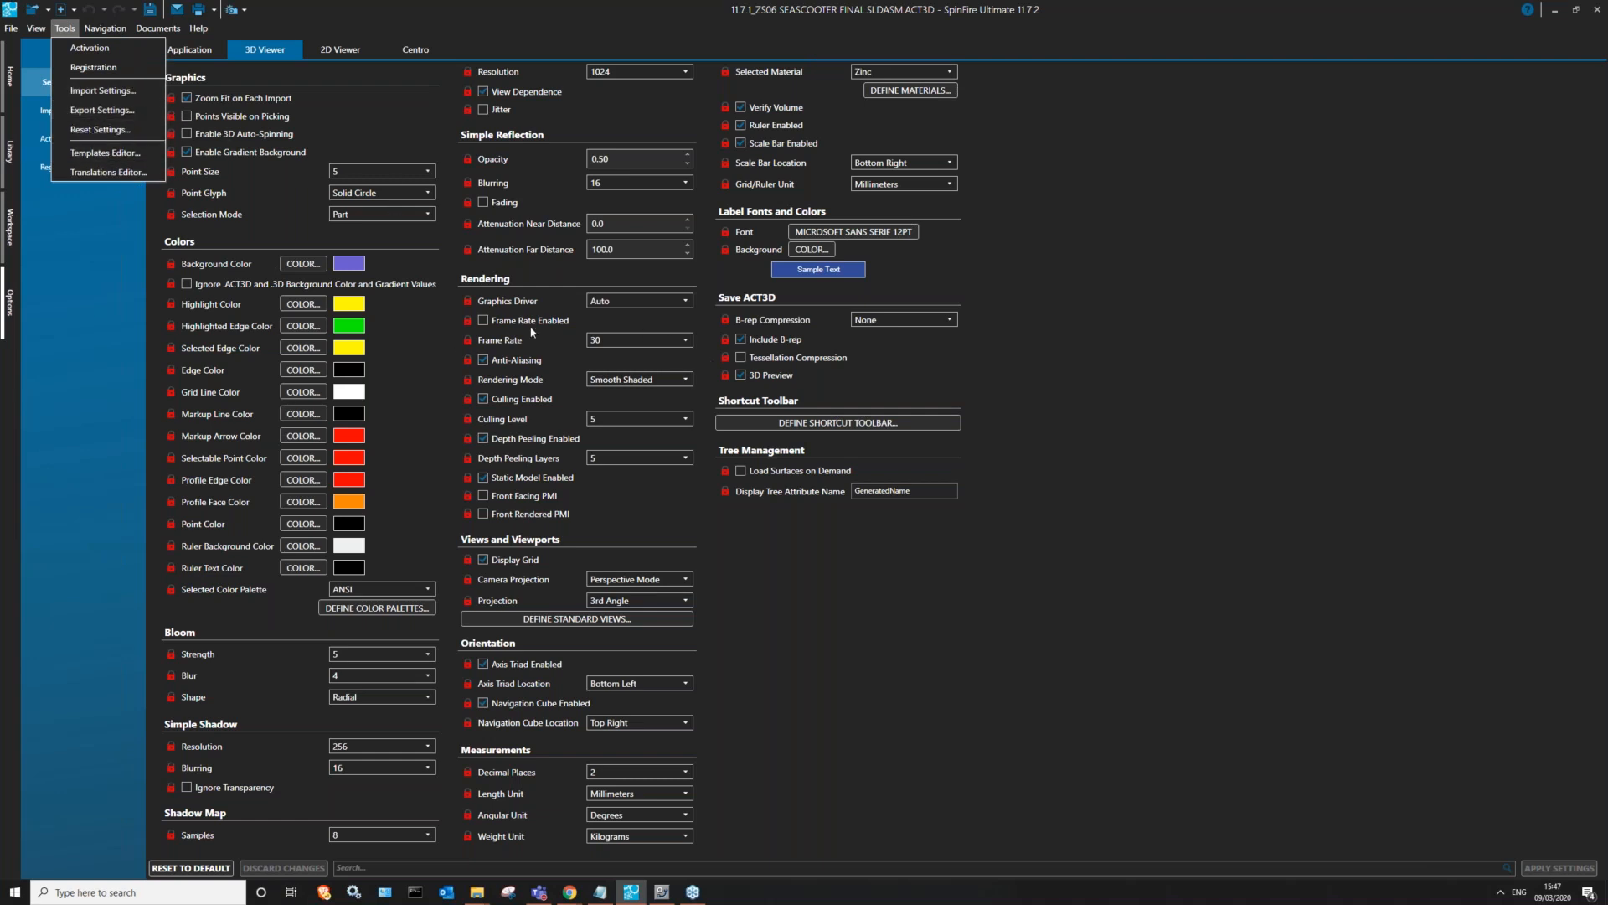
left_click(100, 114)
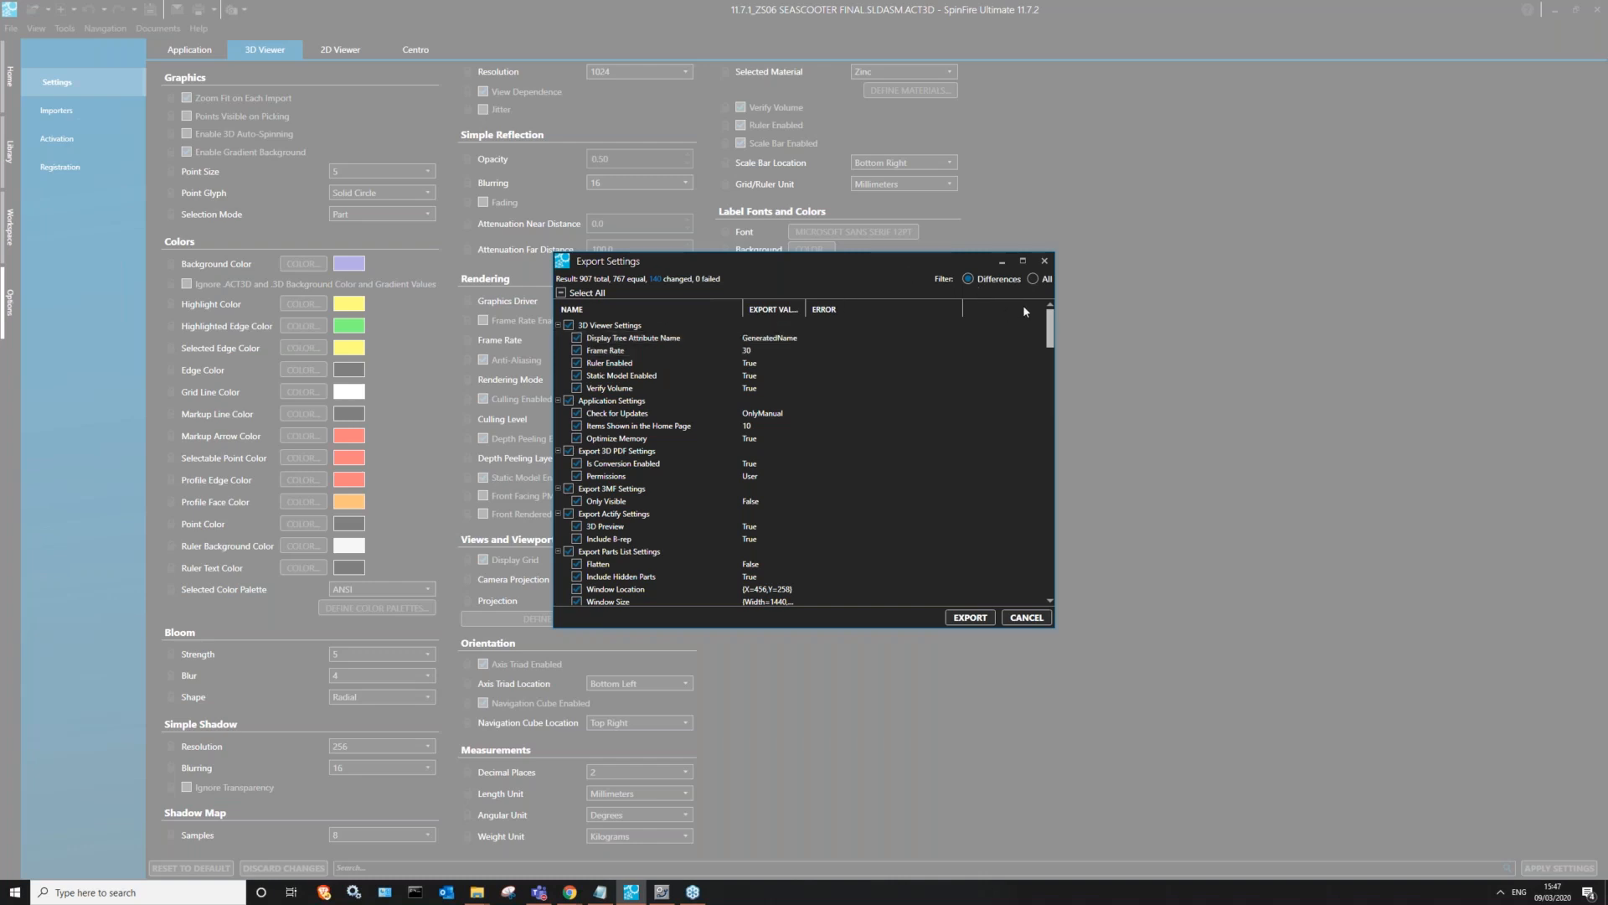
left_click(1045, 260)
left_click(62, 28)
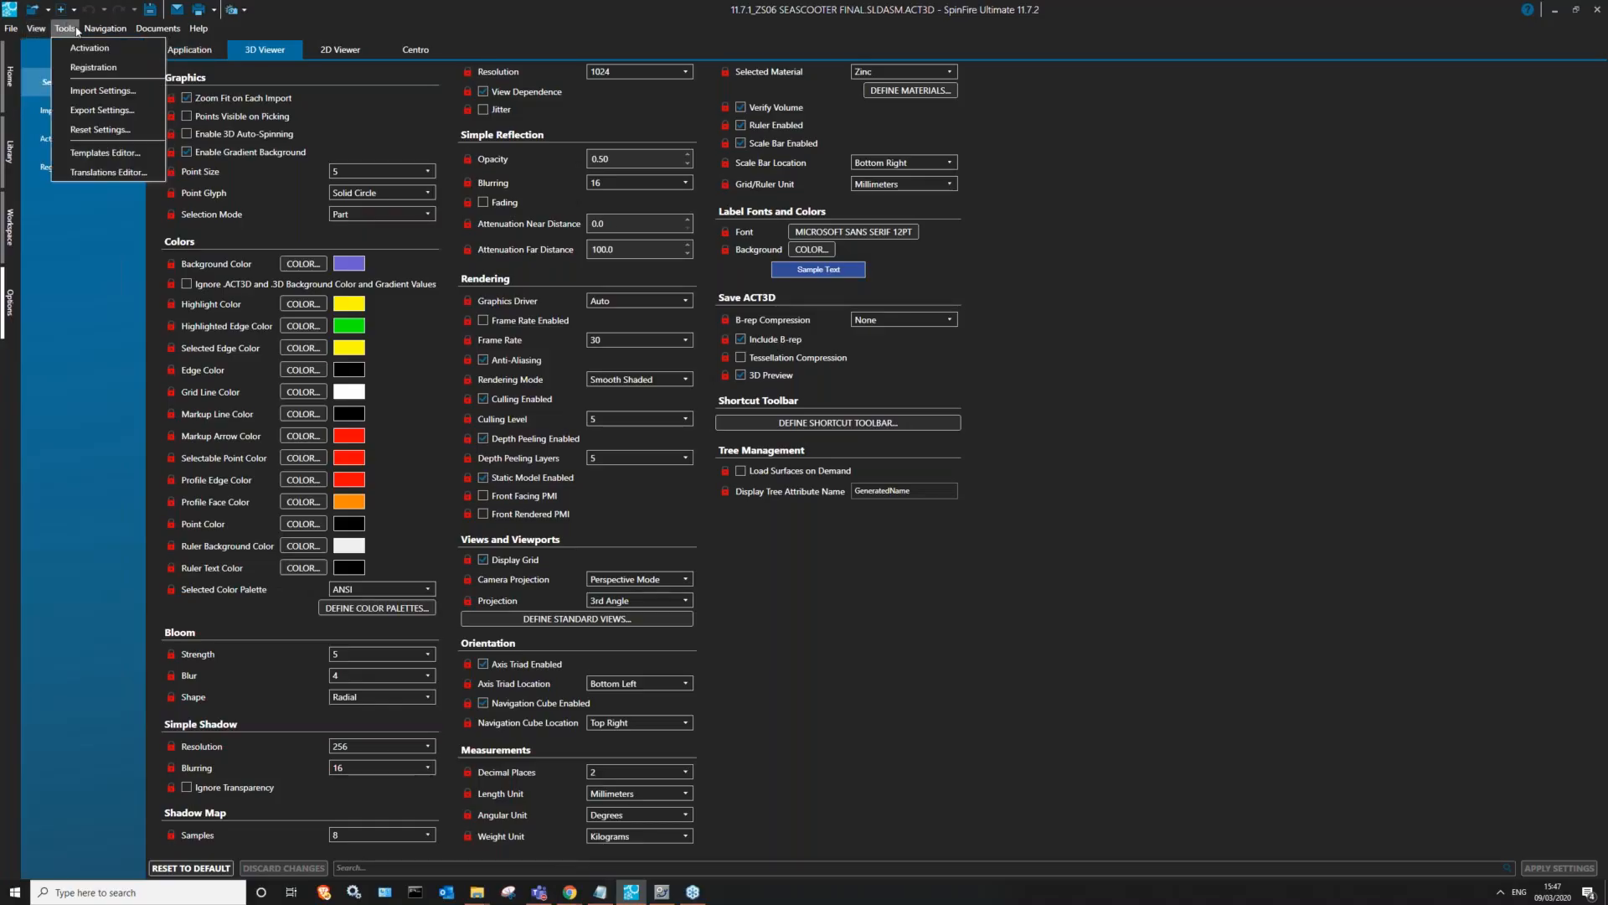
left_click(1148, 295)
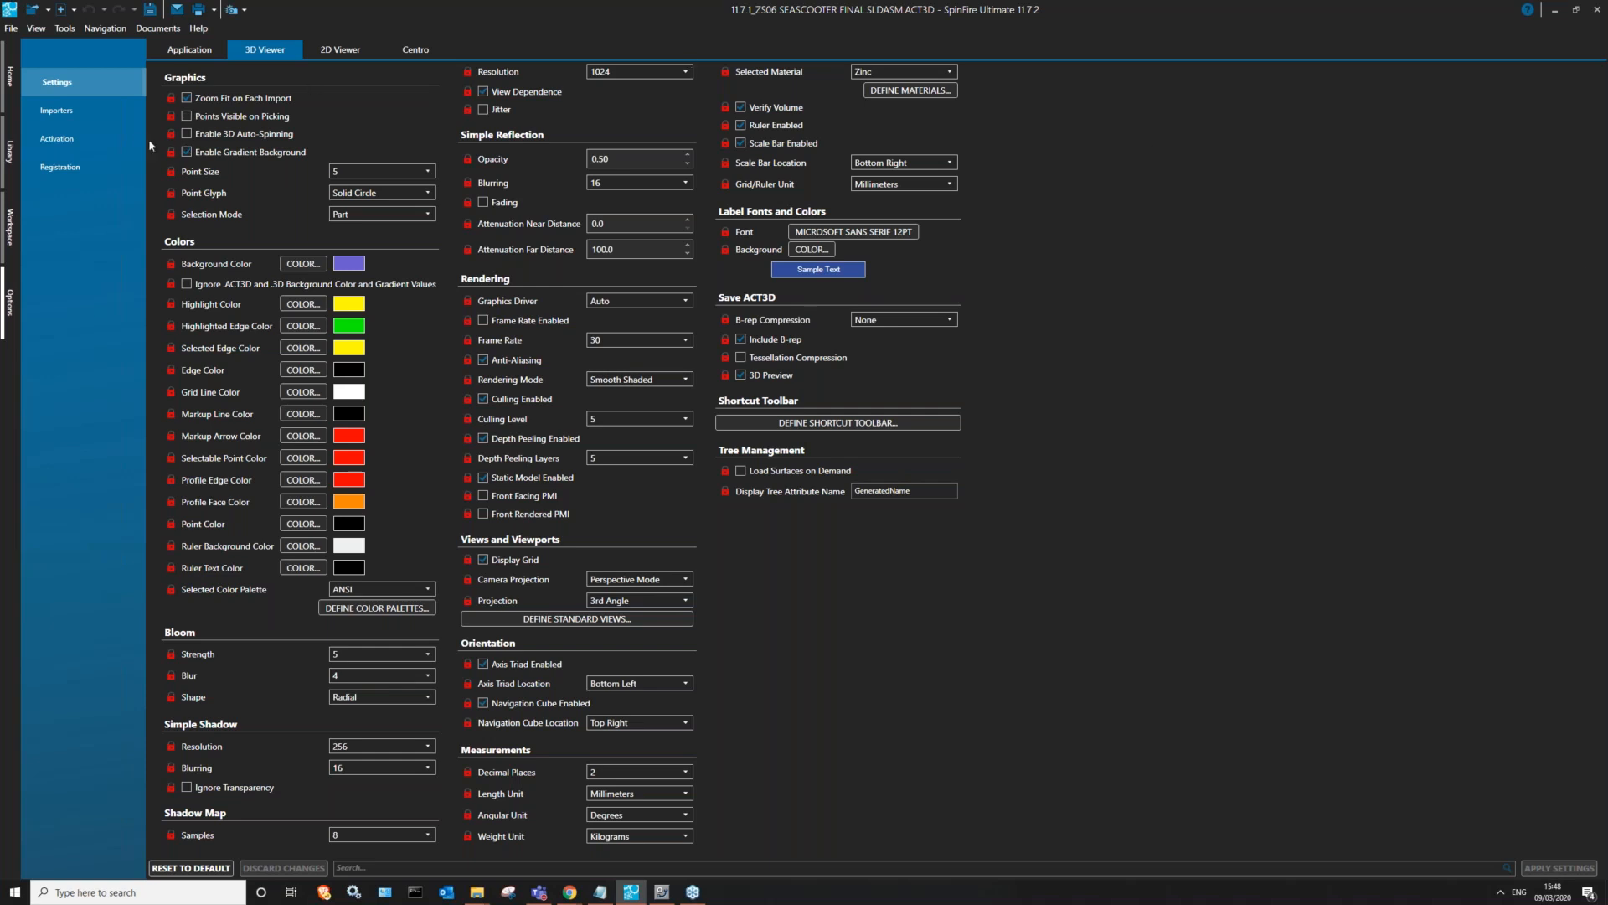
- Review the list of CAD importers, their combined import options and the Autodesk 3ds Max options, without making changes
left_click(70, 115)
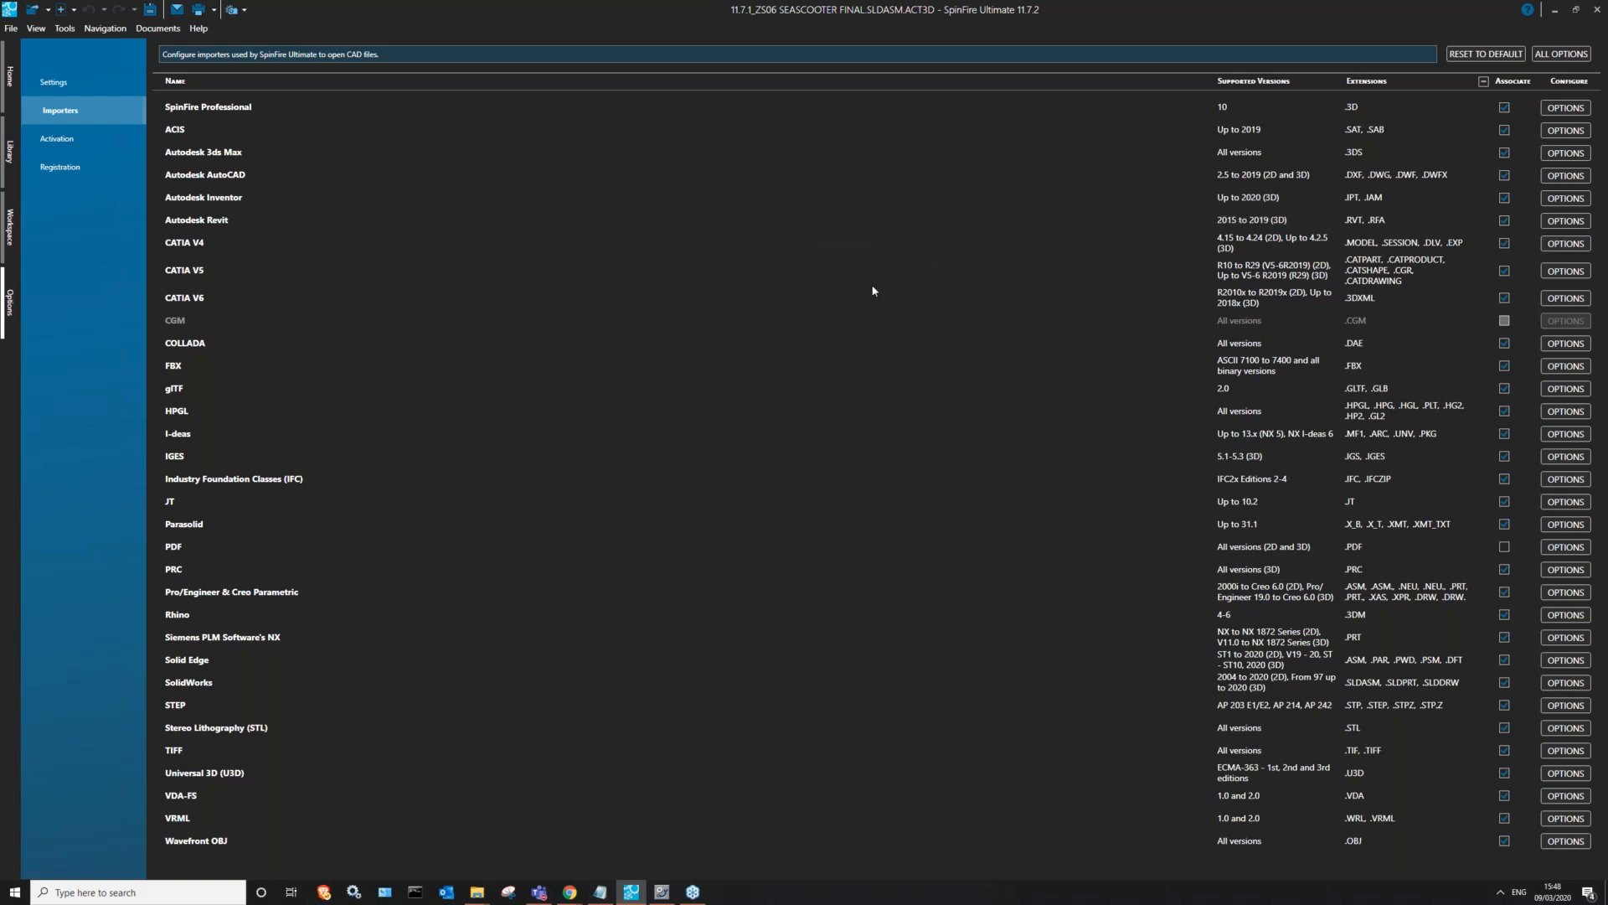
left_click(1559, 55)
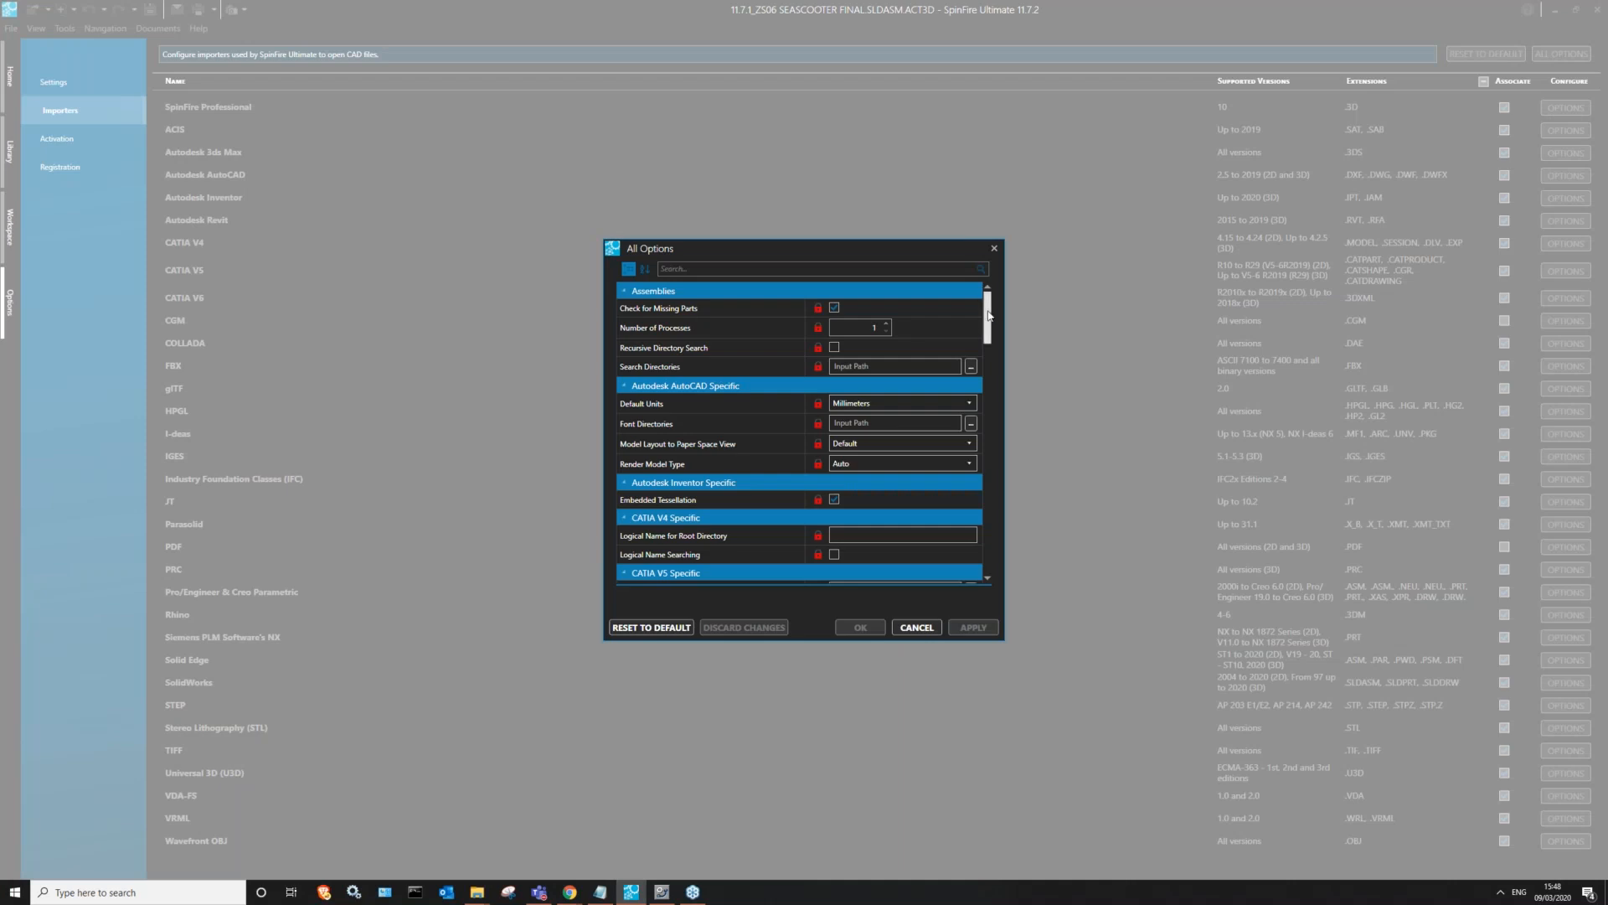
left_click_drag(991, 309, 965, 395)
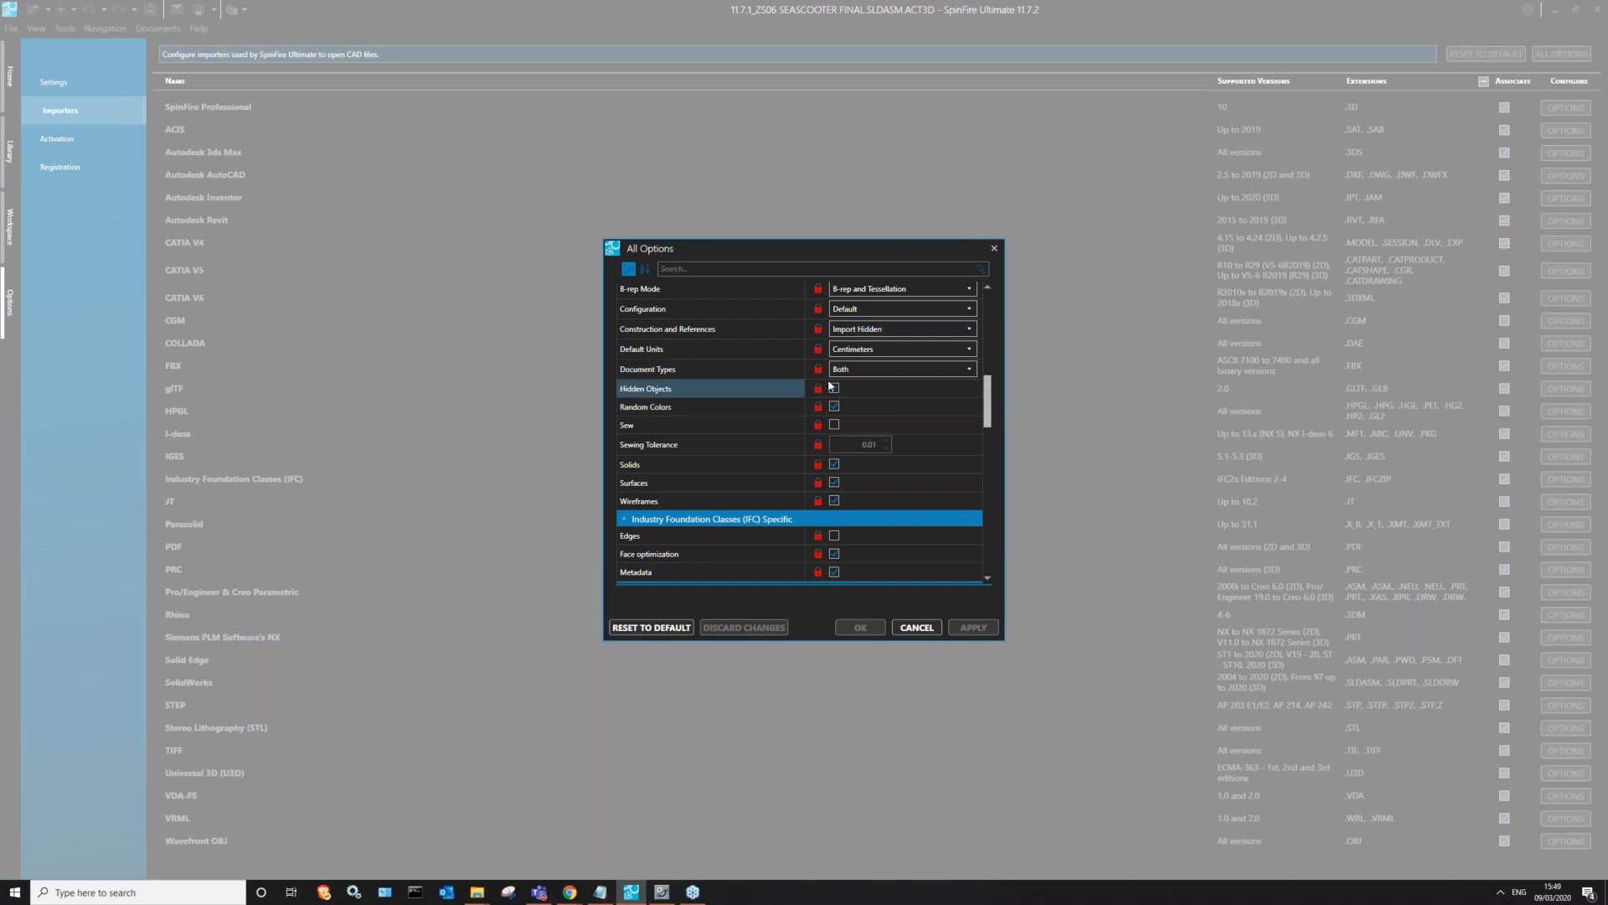
left_click_drag(868, 246, 670, 142)
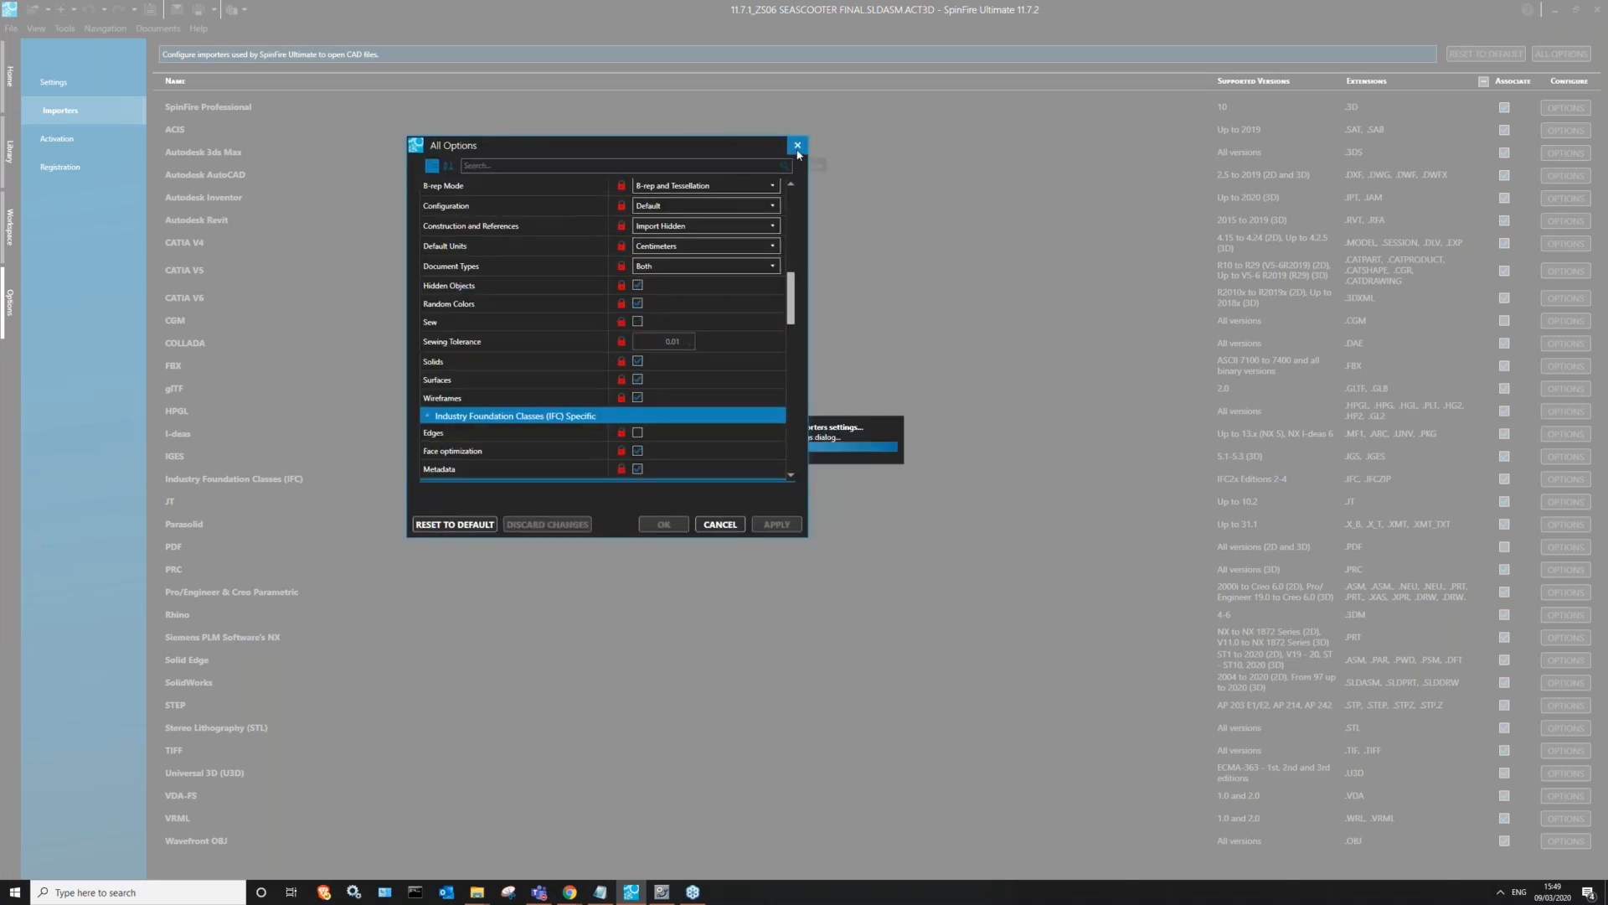
left_click(796, 144)
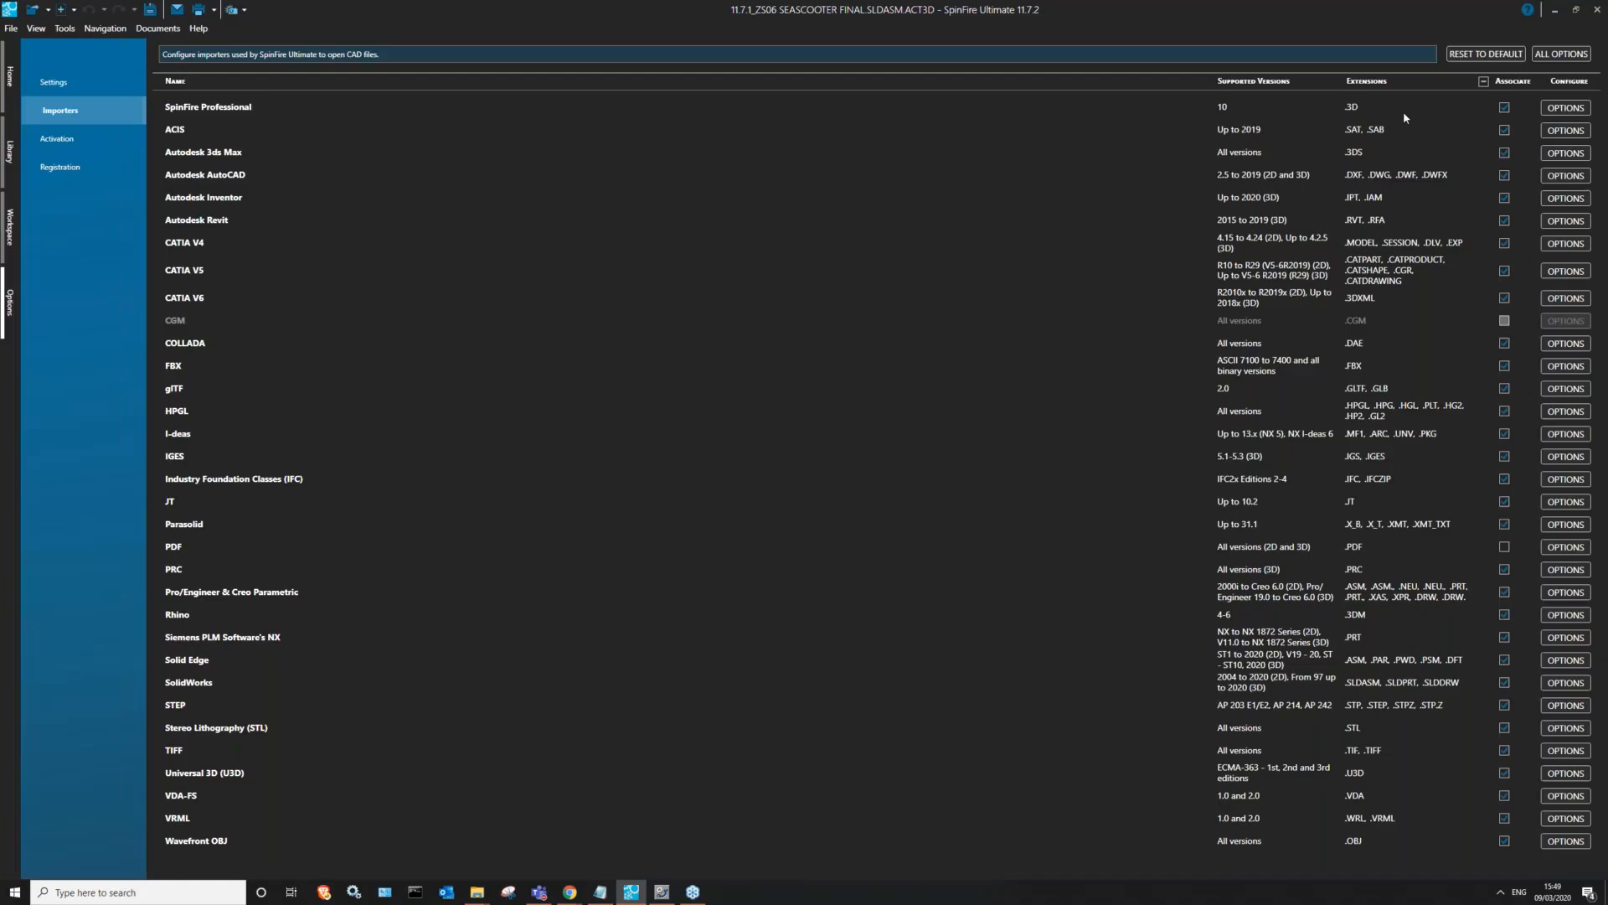
left_click(1574, 154)
left_click(994, 248)
- Reopen the combined importer options and view the Document Types choices in the General section
left_click(1563, 53)
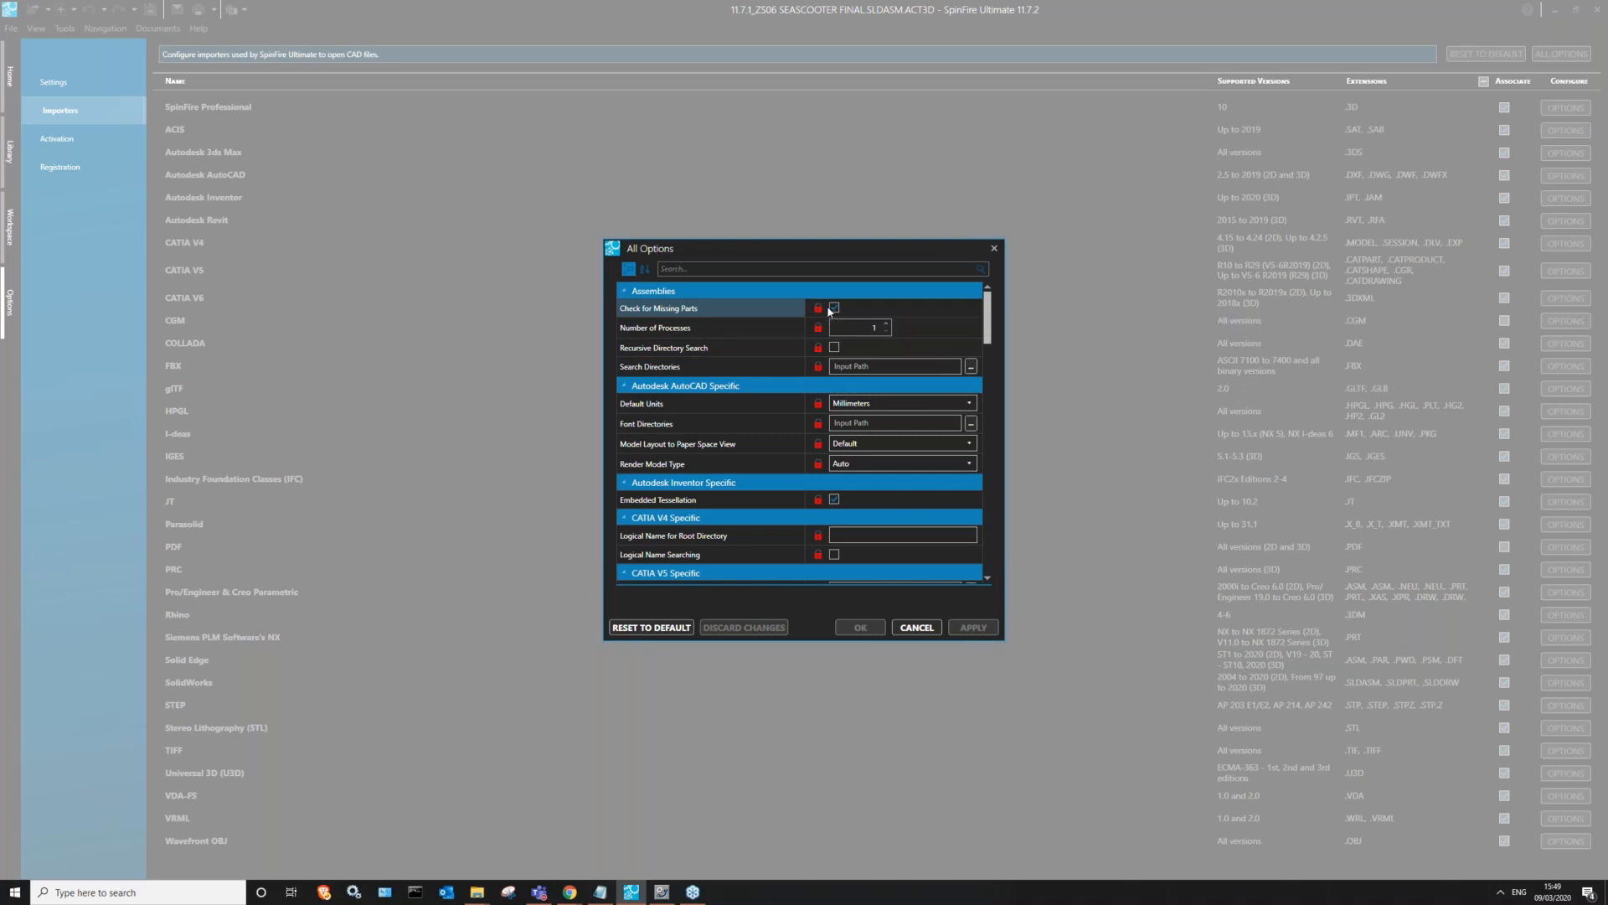
scroll(827, 485, "down", 1)
scroll(826, 485, "down", 7)
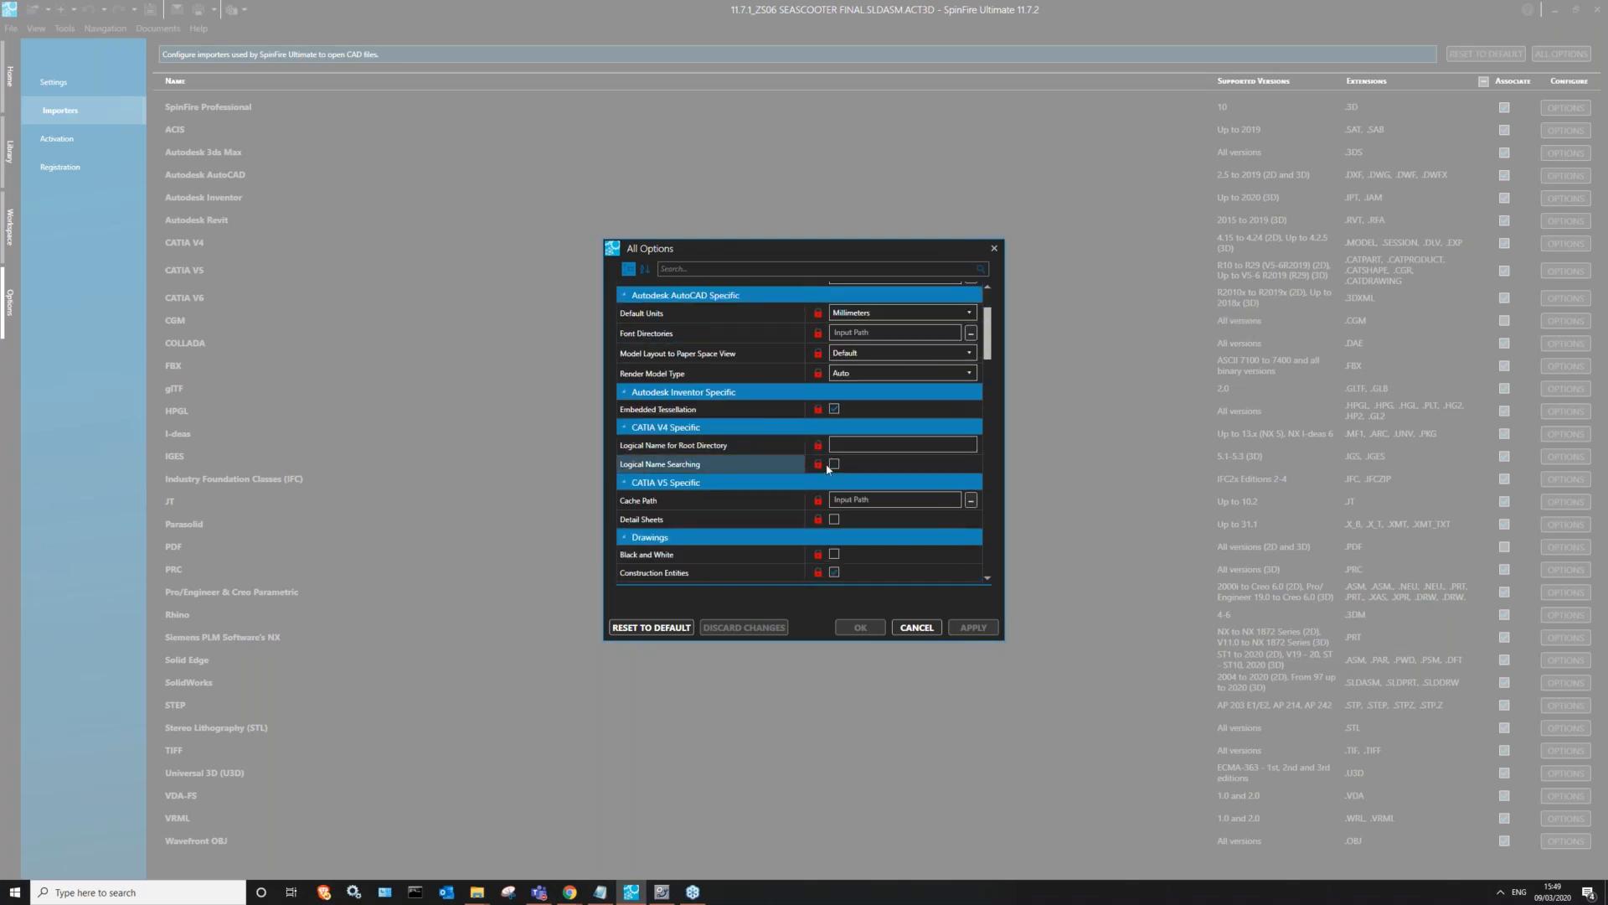
scroll(971, 463, "down", 1)
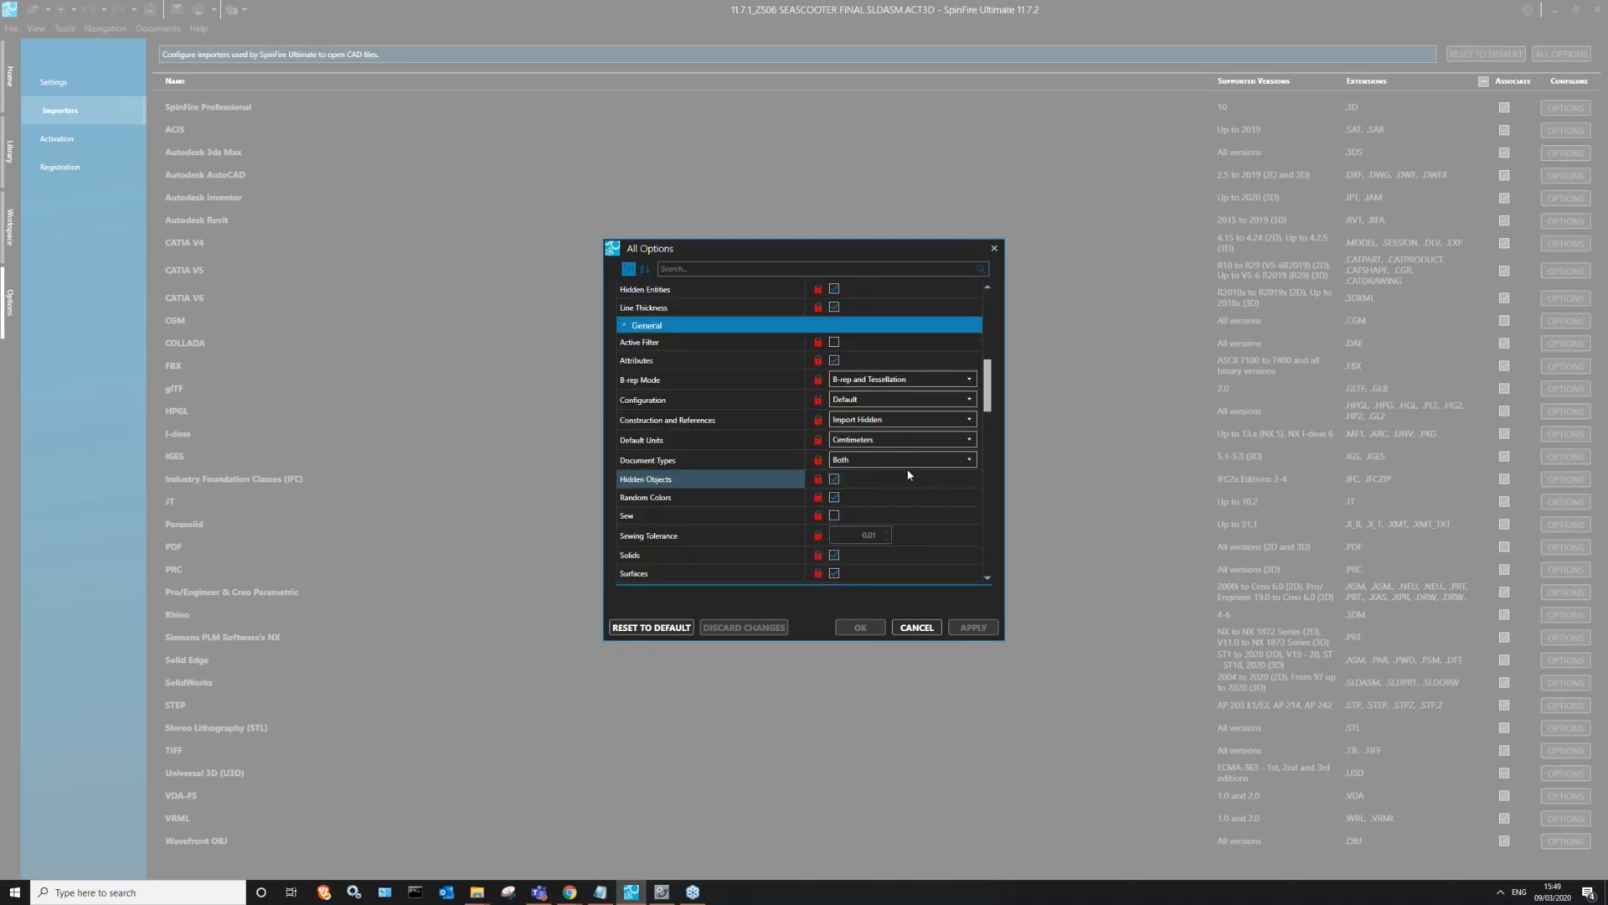
left_click(900, 459)
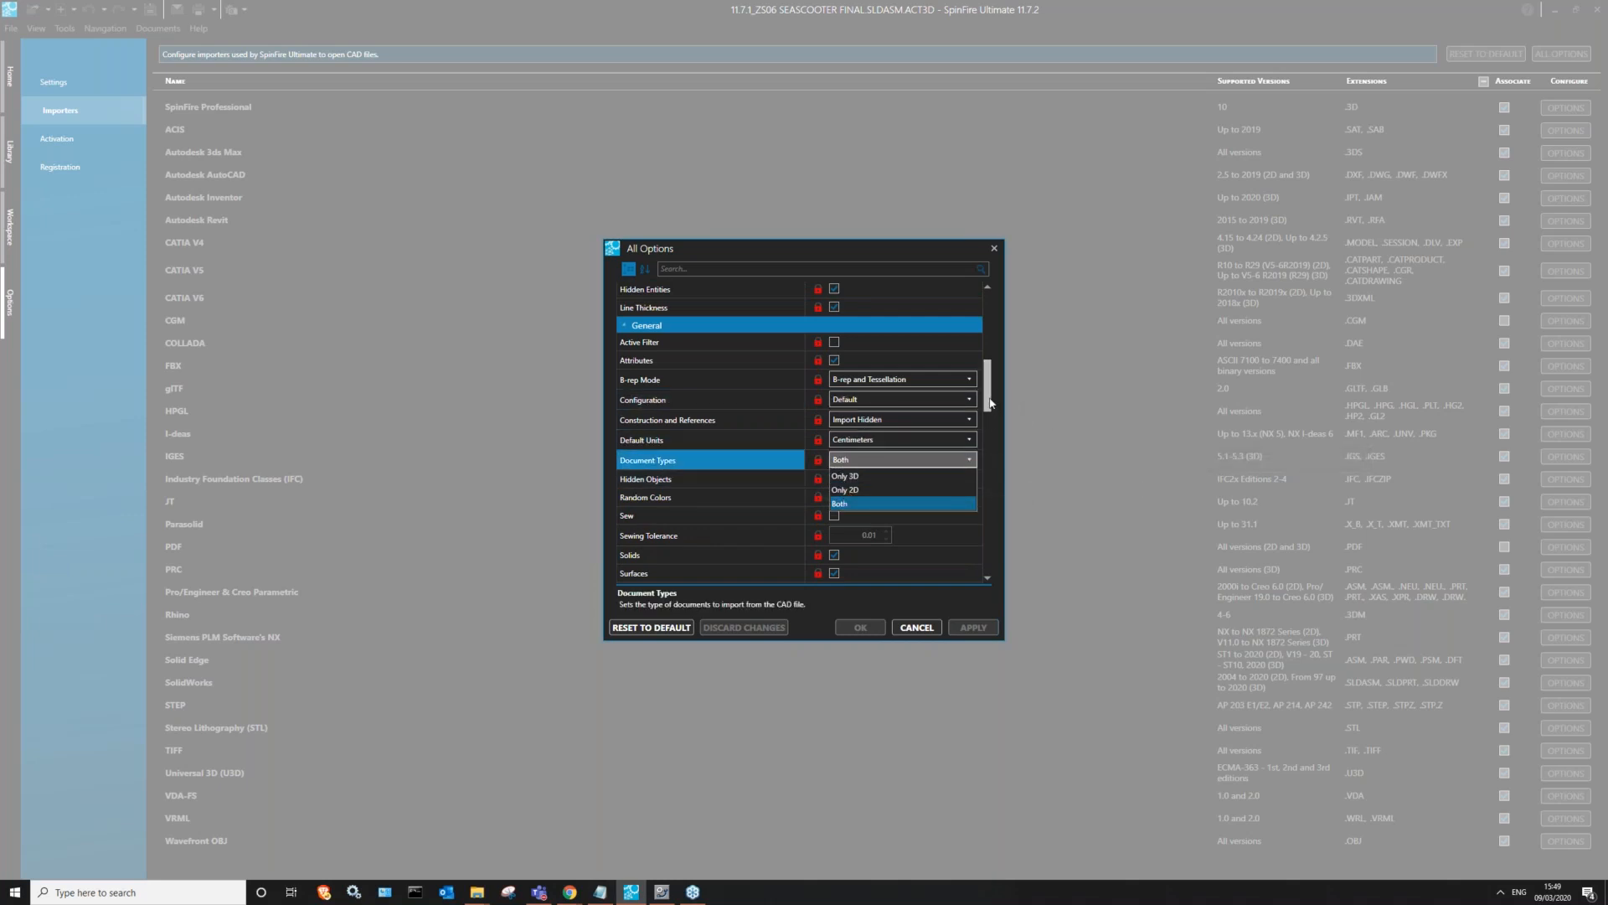
left_click(970, 501)
- Examine the importers' Tessellation options, including Tessellation Level and Tessellation Maximum Edge Length, and close the options without changes
left_click_drag(990, 392, 959, 494)
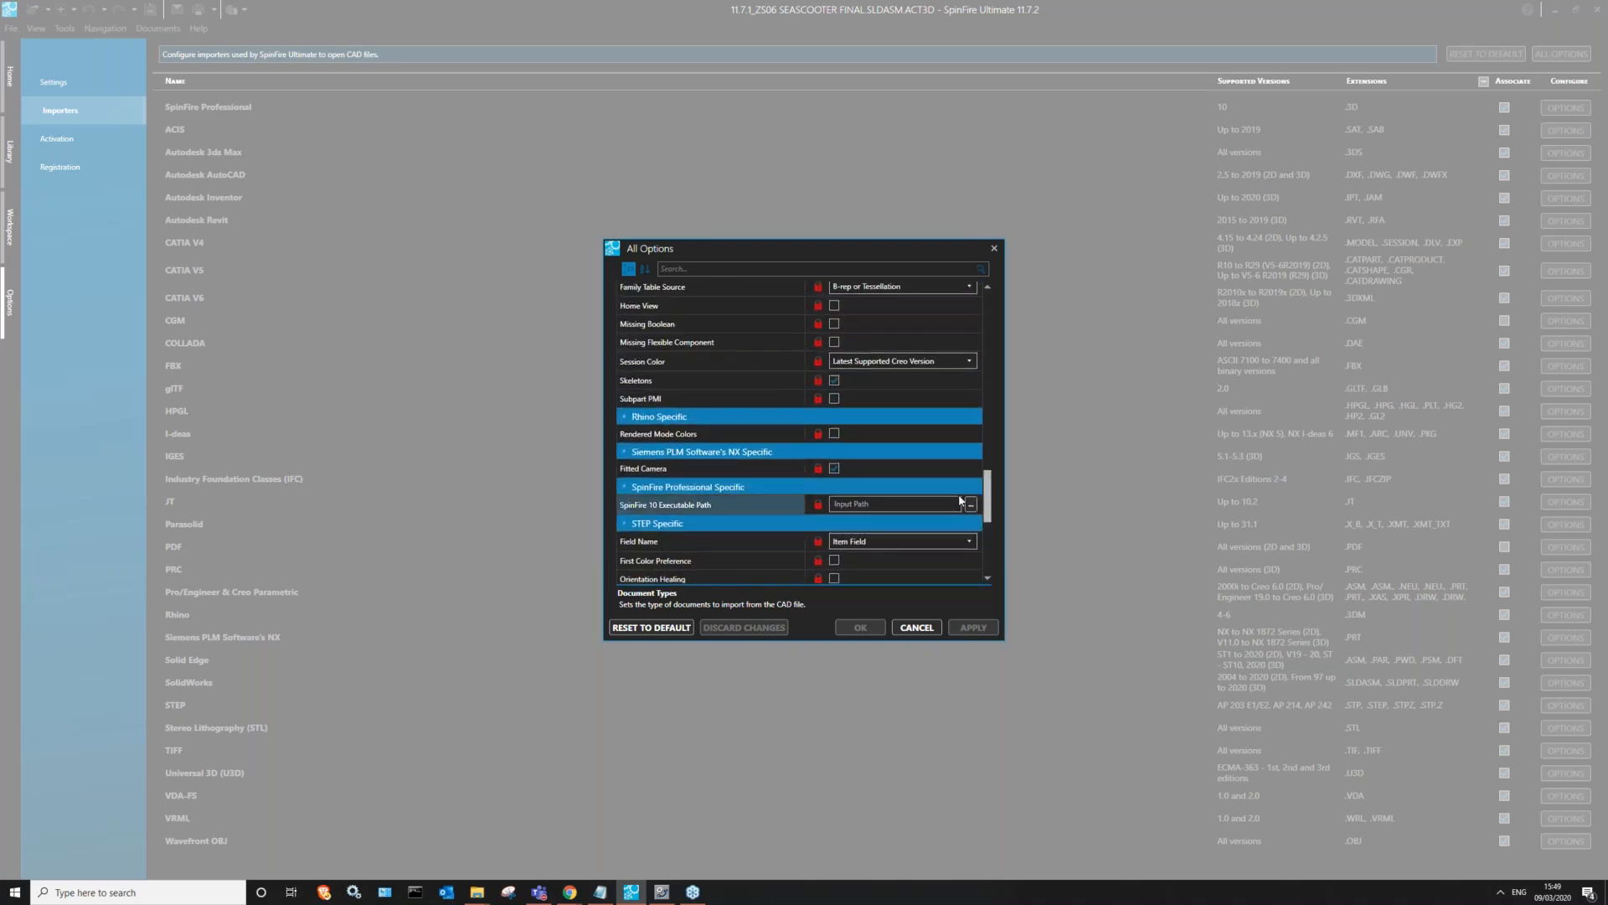
scroll(759, 505, "down", 4)
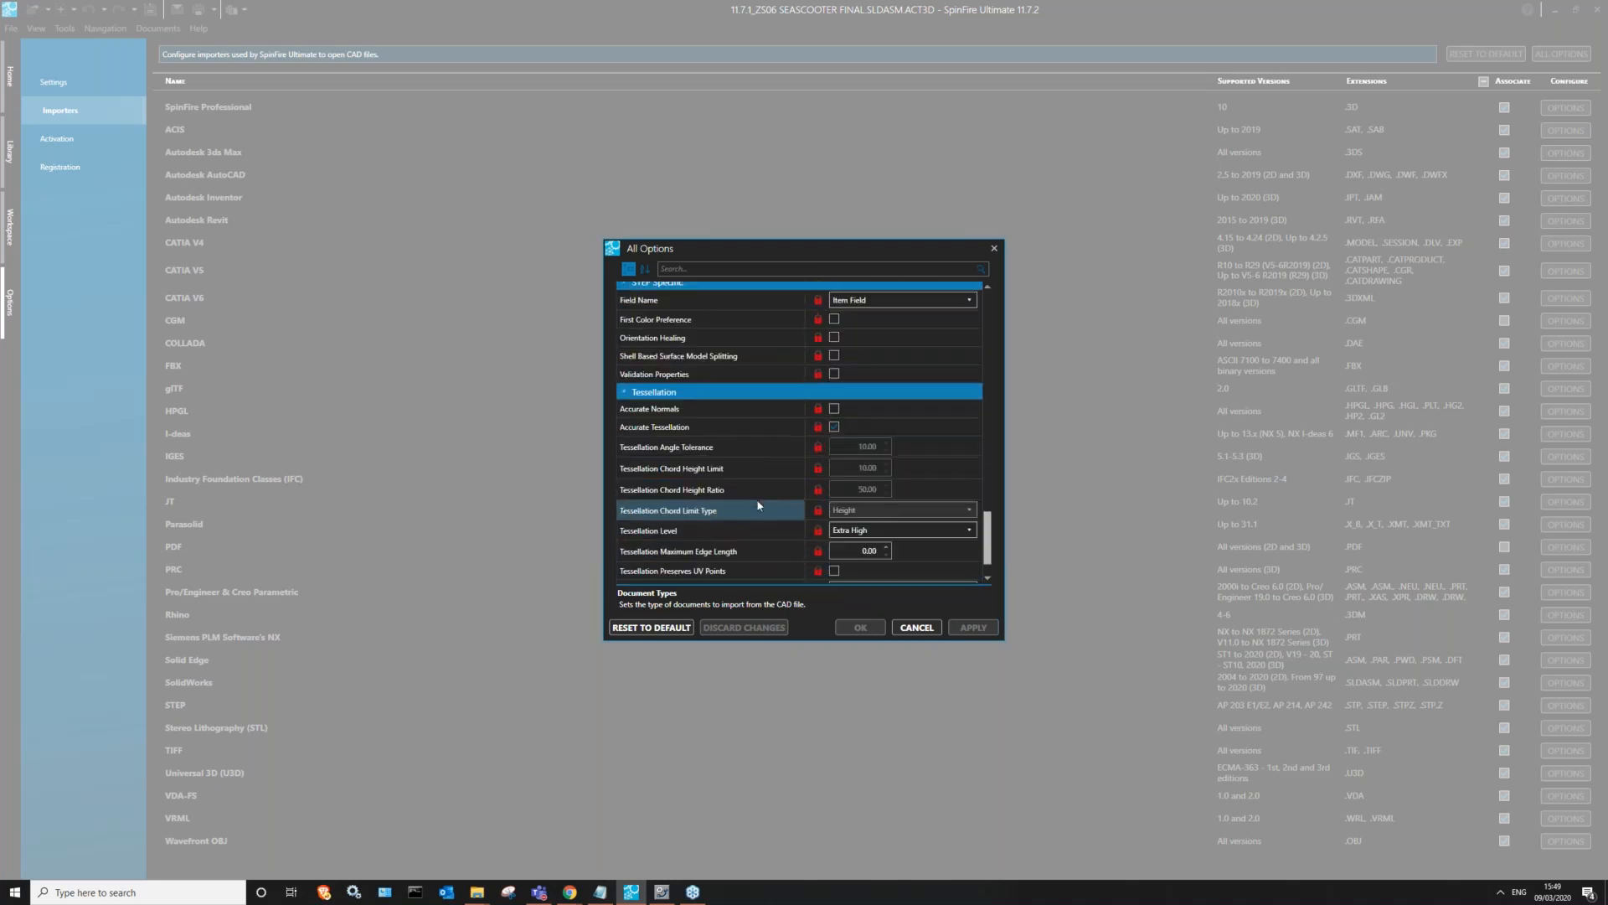
scroll(759, 505, "down", 1)
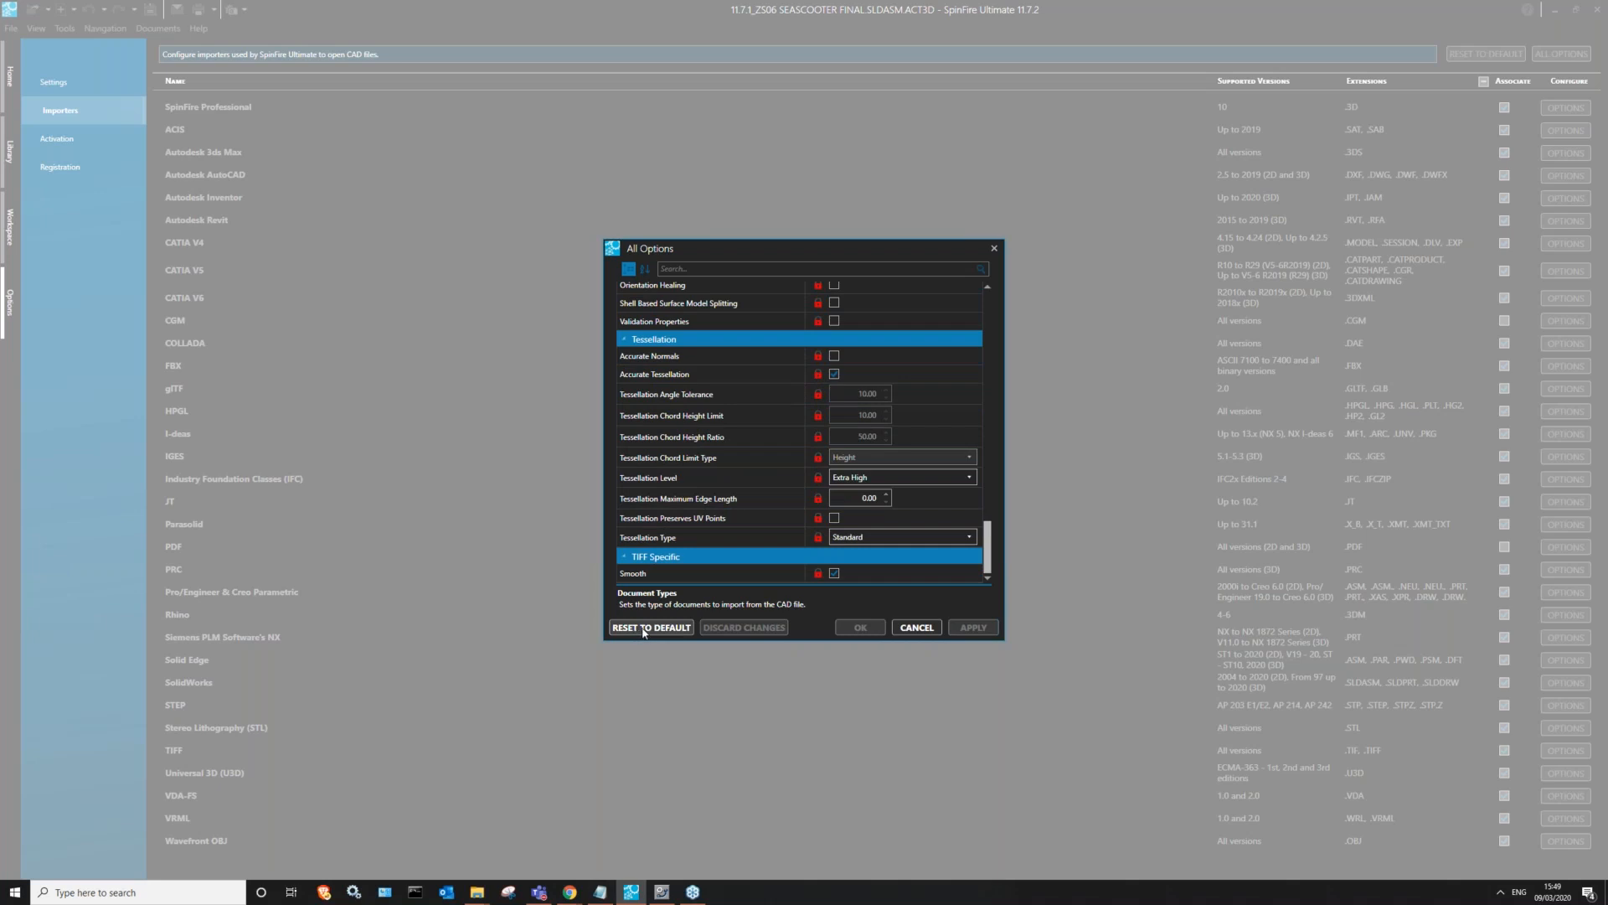
left_click(880, 480)
left_click(782, 475)
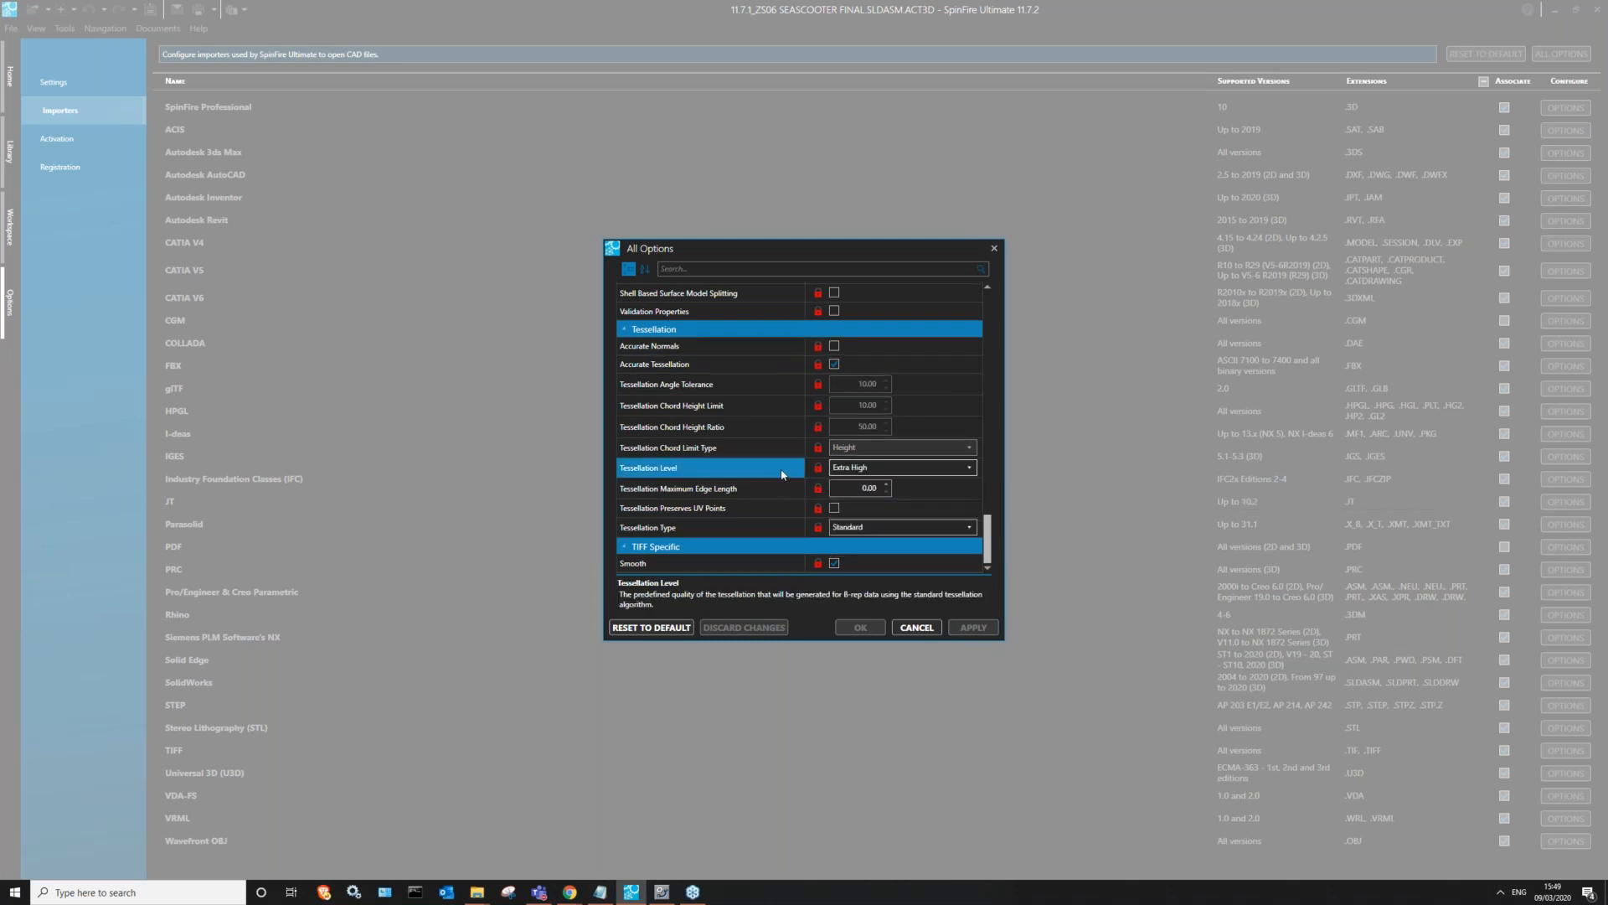
left_click(817, 483)
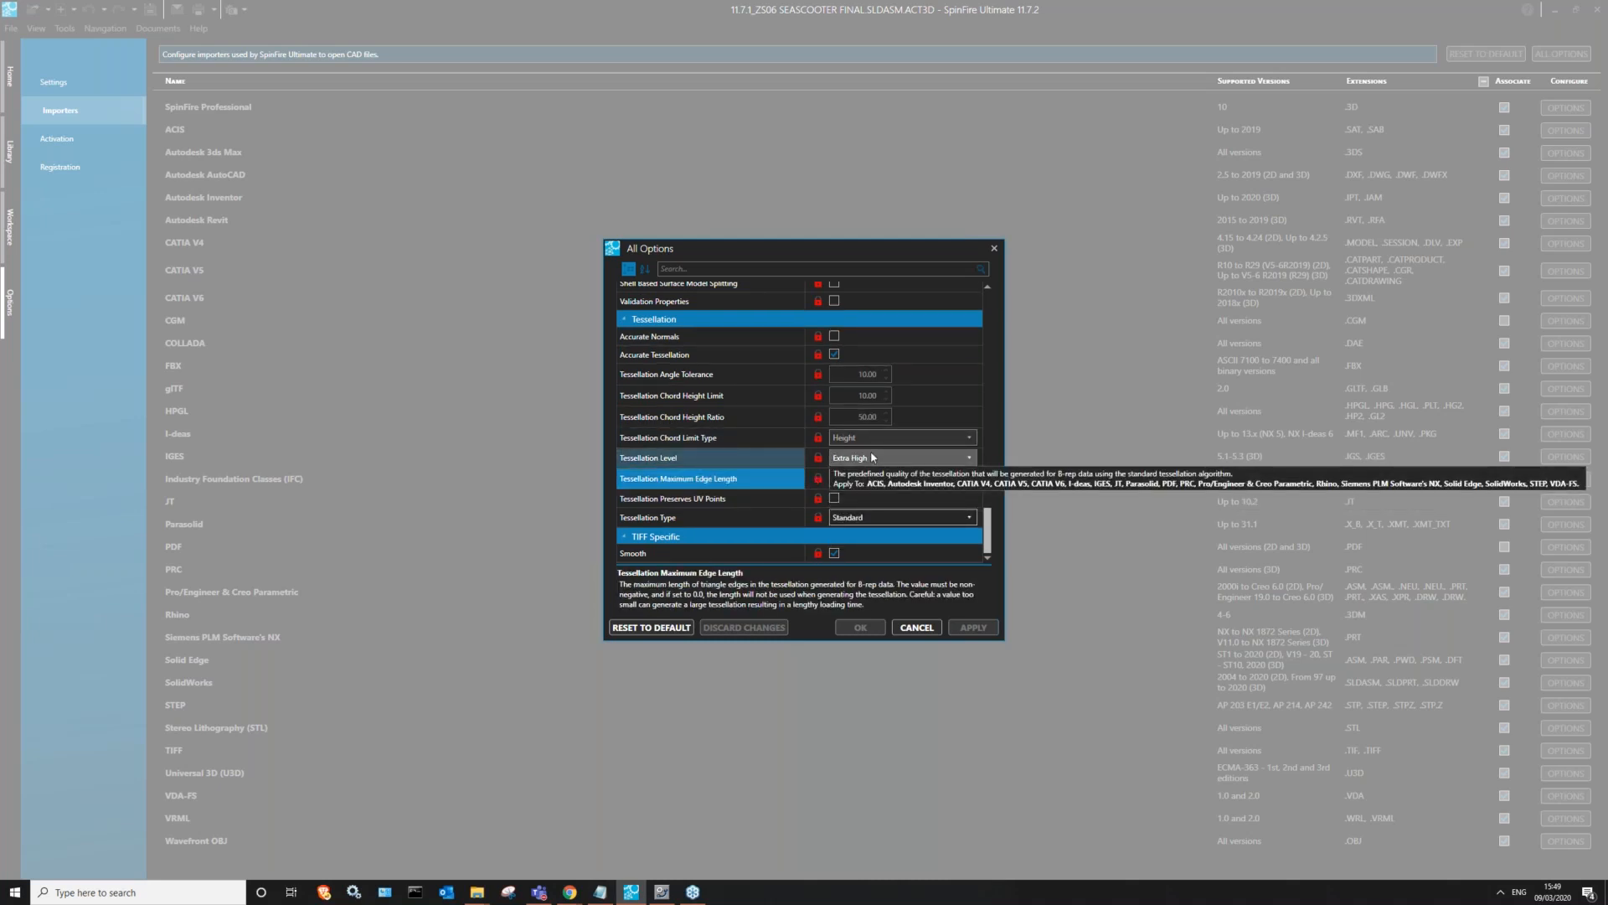
left_click(995, 253)
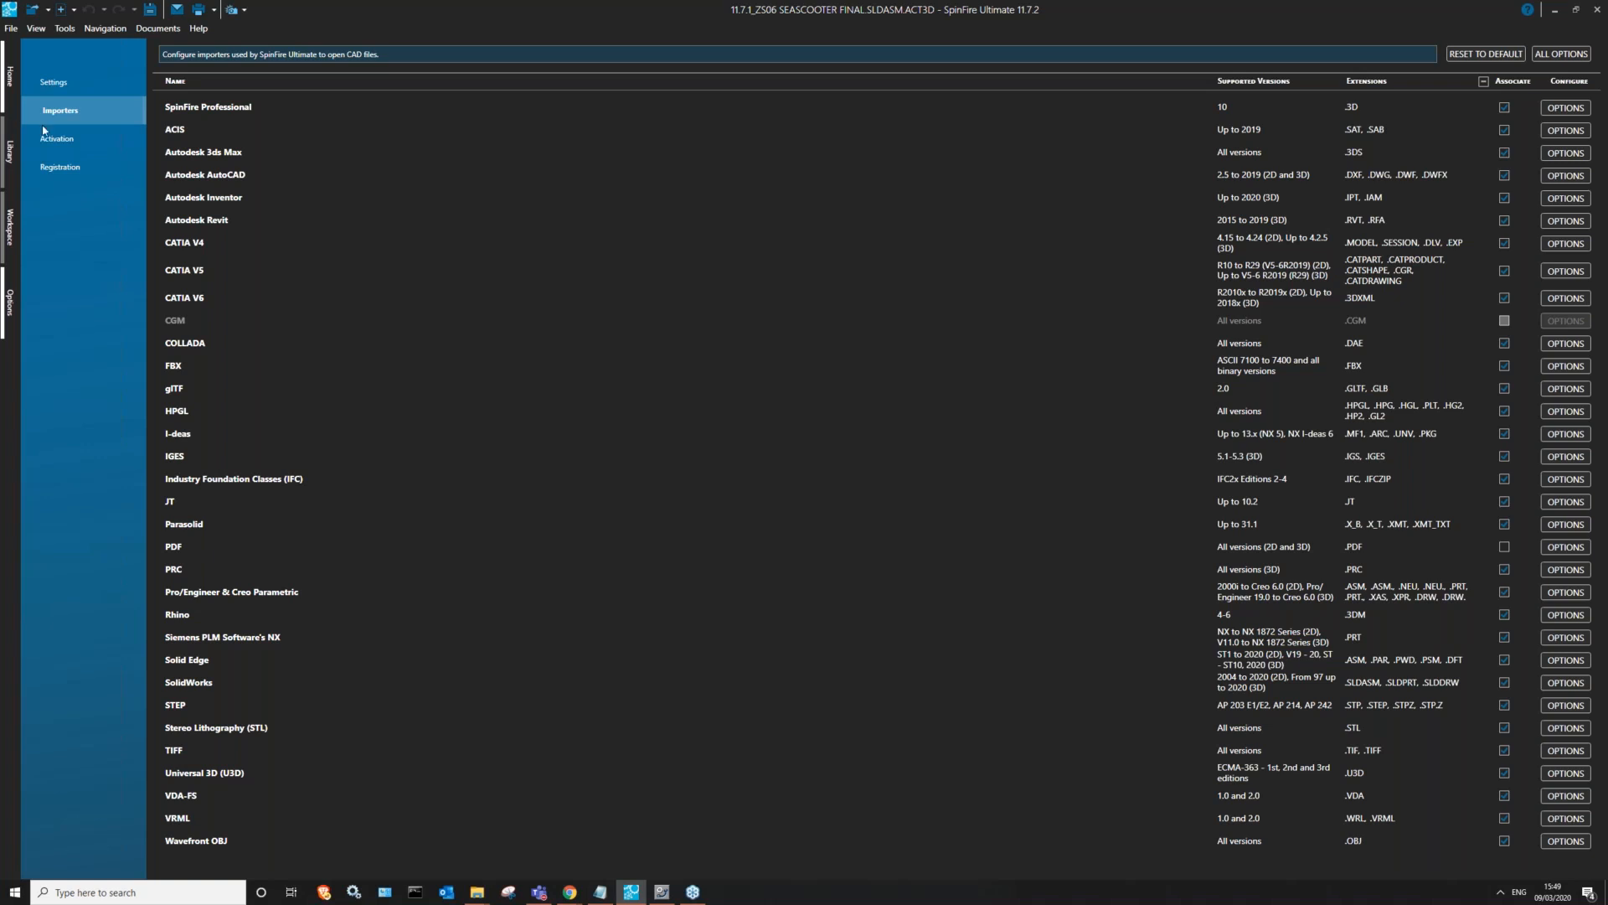
- Check the Display Tree Attribute Name in the 3D viewer settings, and return to the seascooter assembly in the workspace
left_click(64, 87)
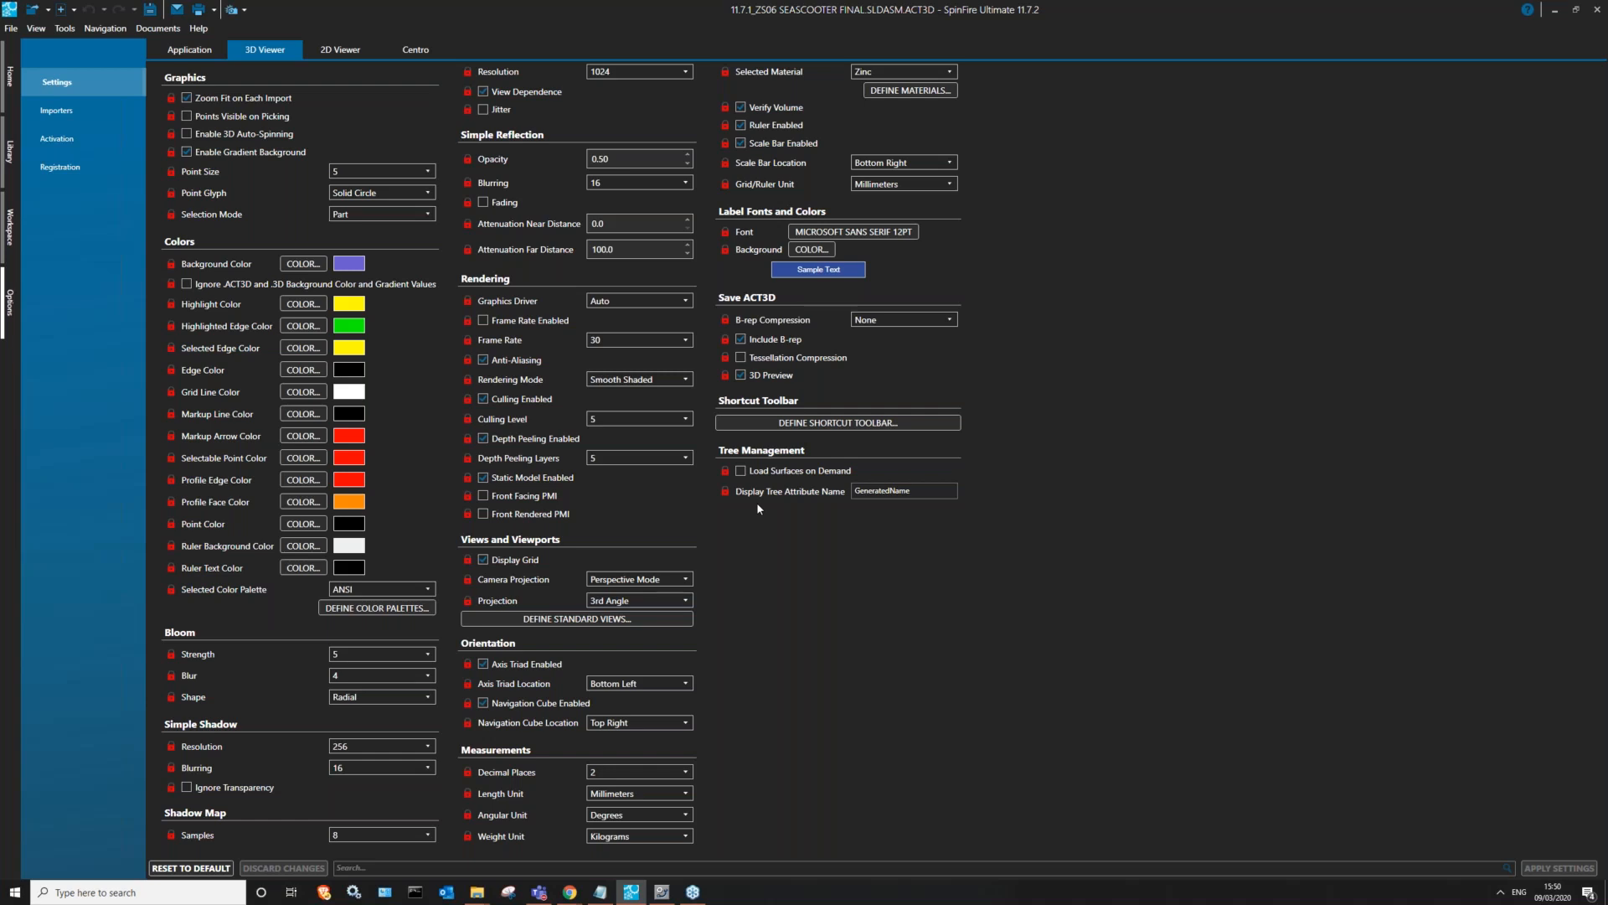
left_click(925, 486)
left_click_drag(917, 490, 799, 491)
left_click(930, 487)
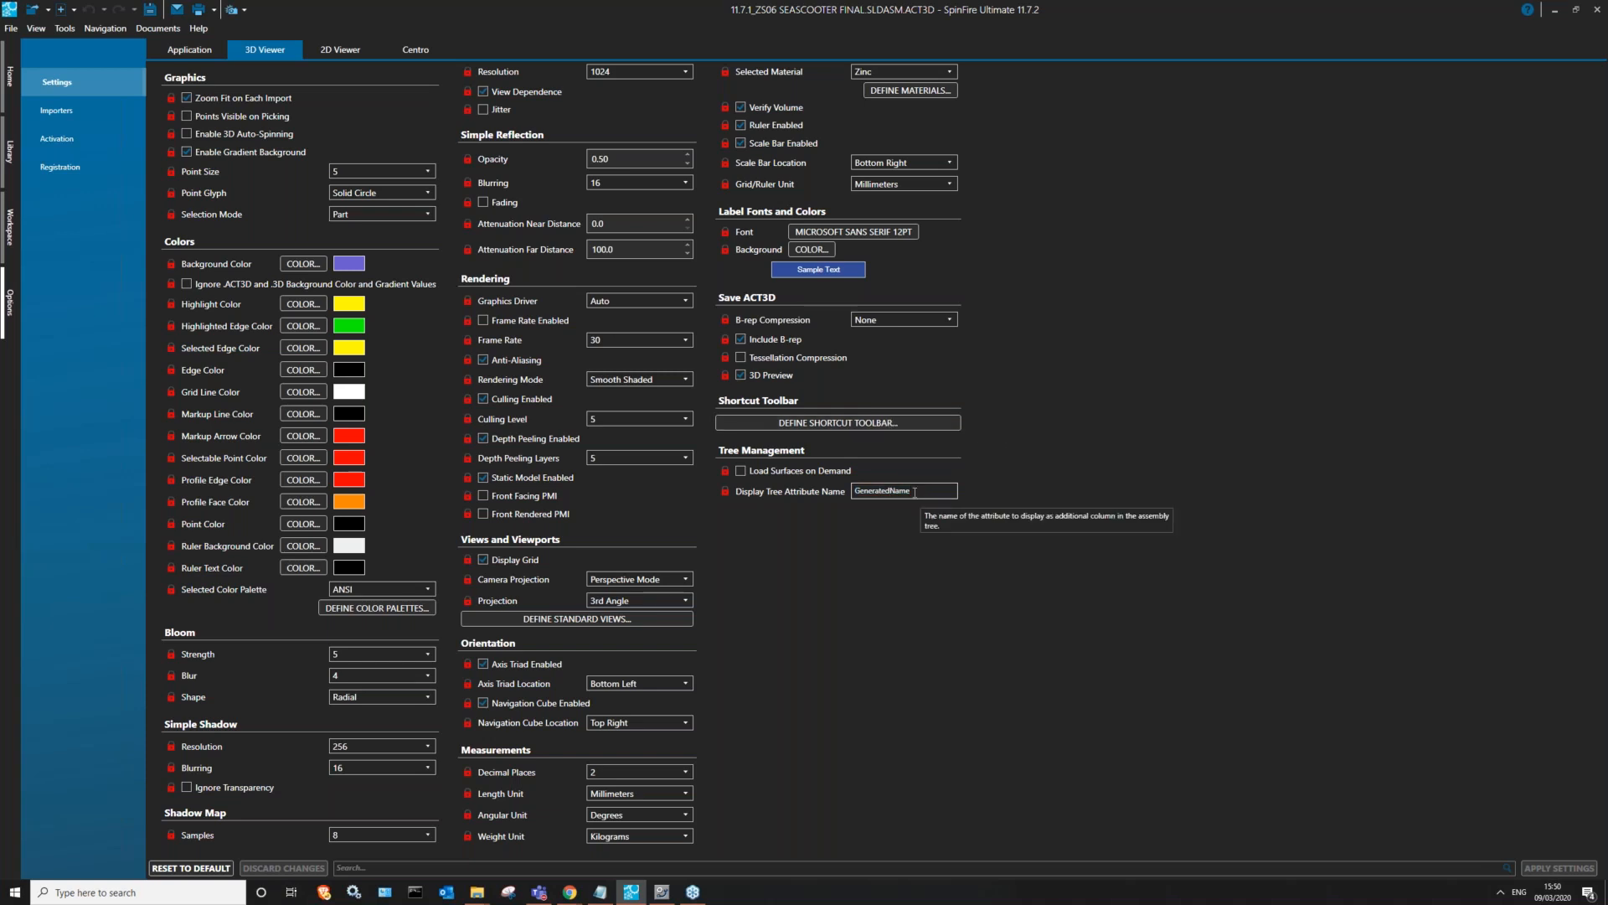
left_click(10, 227)
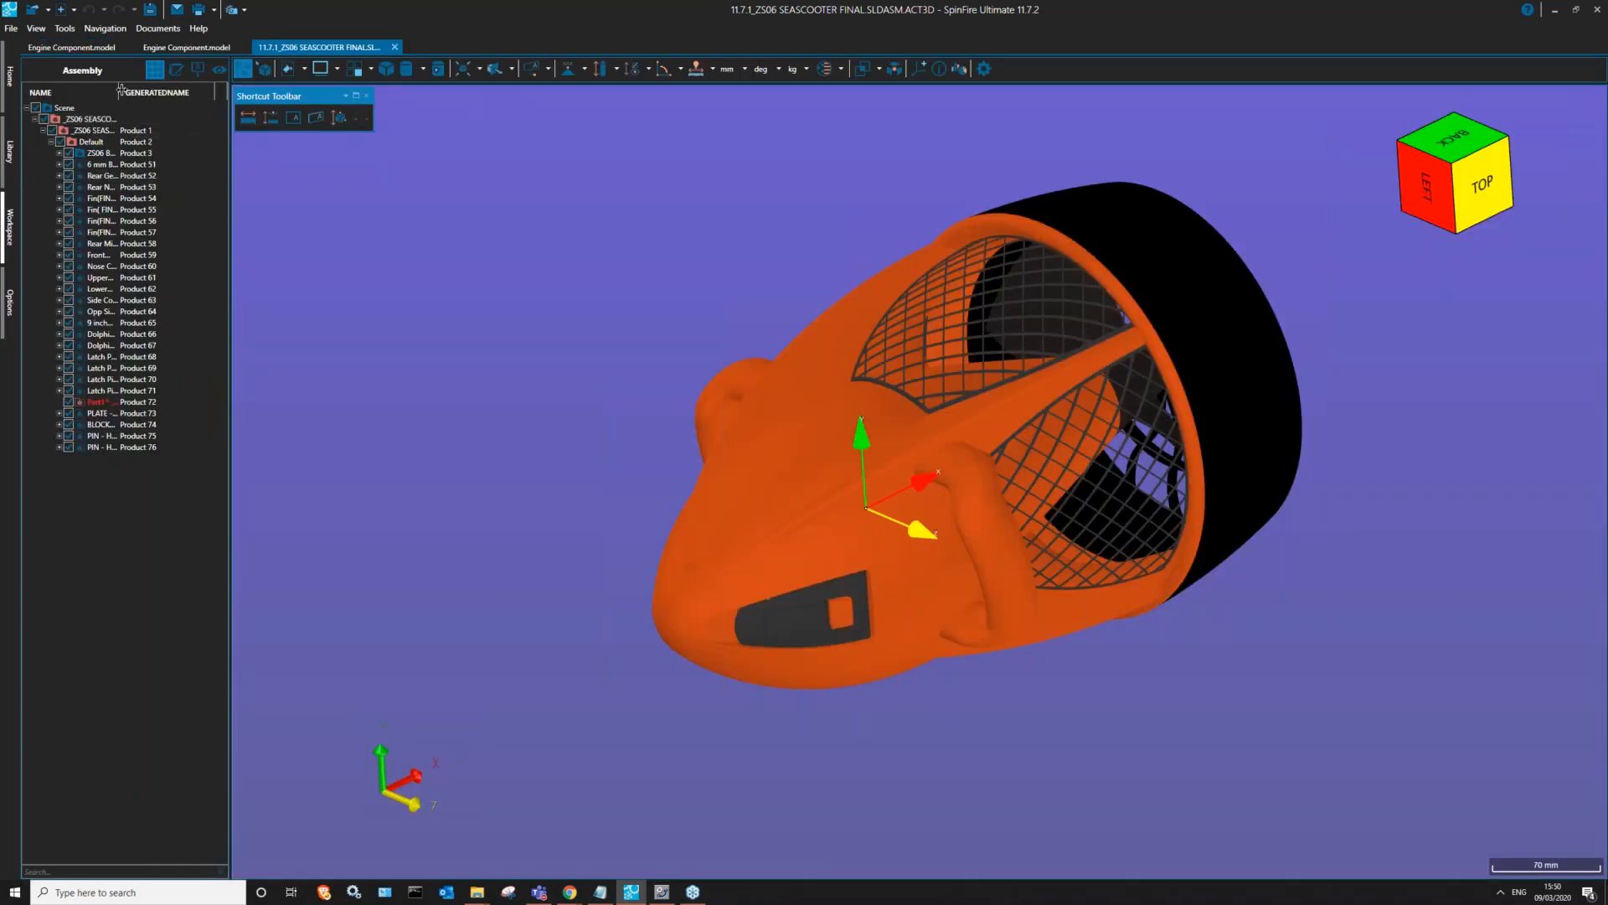
- Widen the assembly tree and its name column until the part names are readable, and close the floating Shortcut Toolbar
left_click_drag(118, 92, 153, 87)
left_click_drag(227, 140, 320, 126)
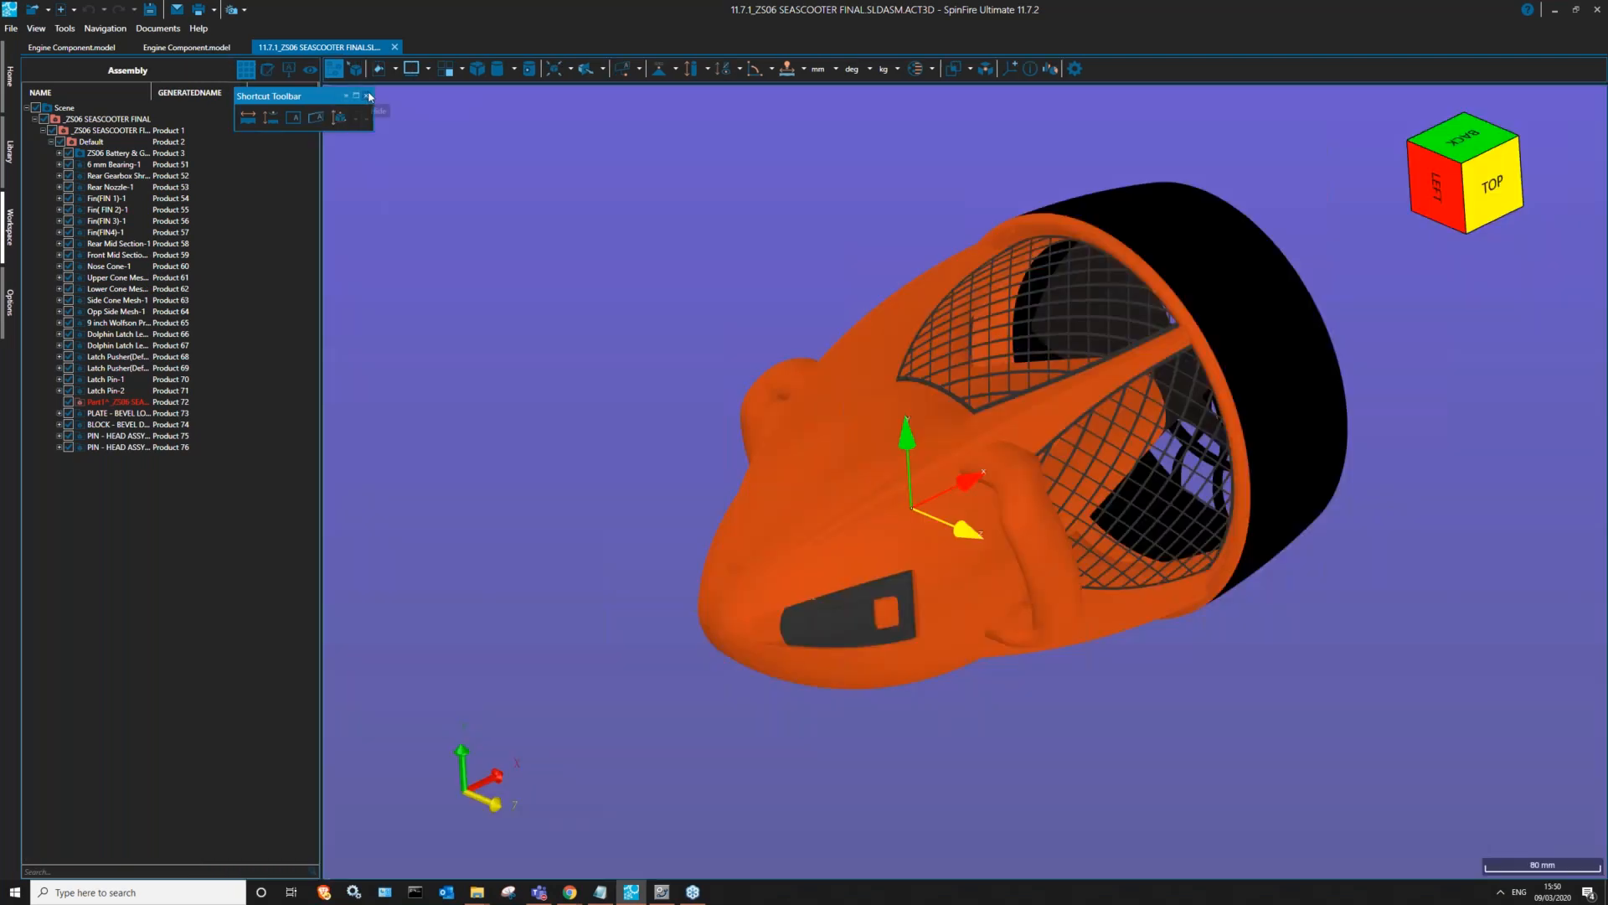
left_click(366, 96)
left_click_drag(152, 91, 199, 92)
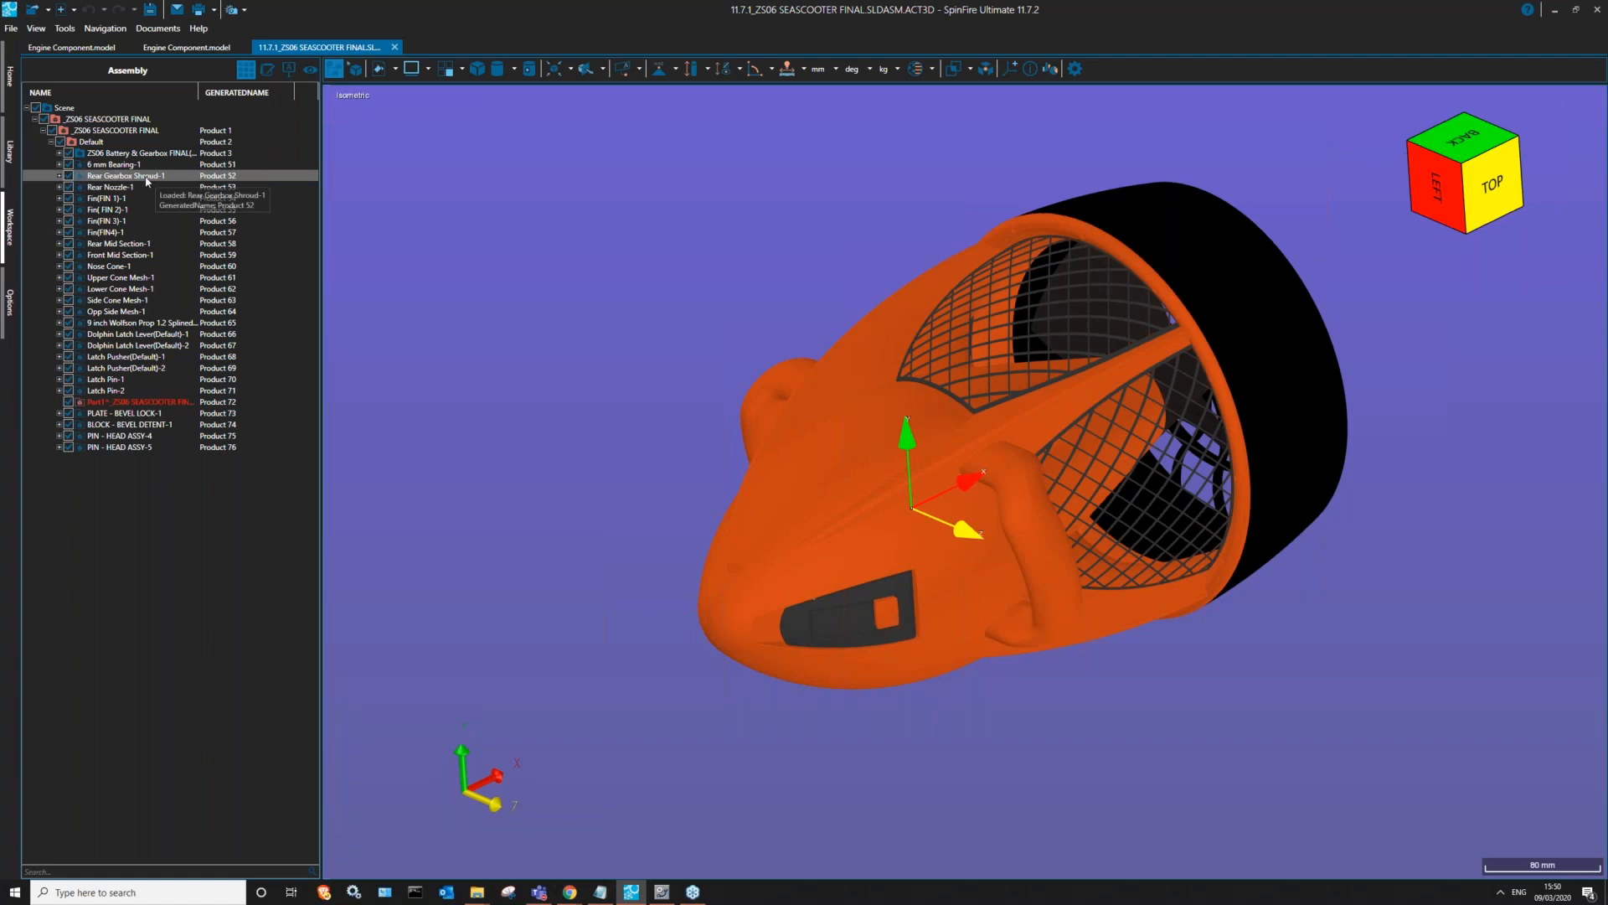
- Examine the CAD properties of the 6 mm Bearing-1 part with their values, close them, and widen the assembly tree area
right_click(114, 168)
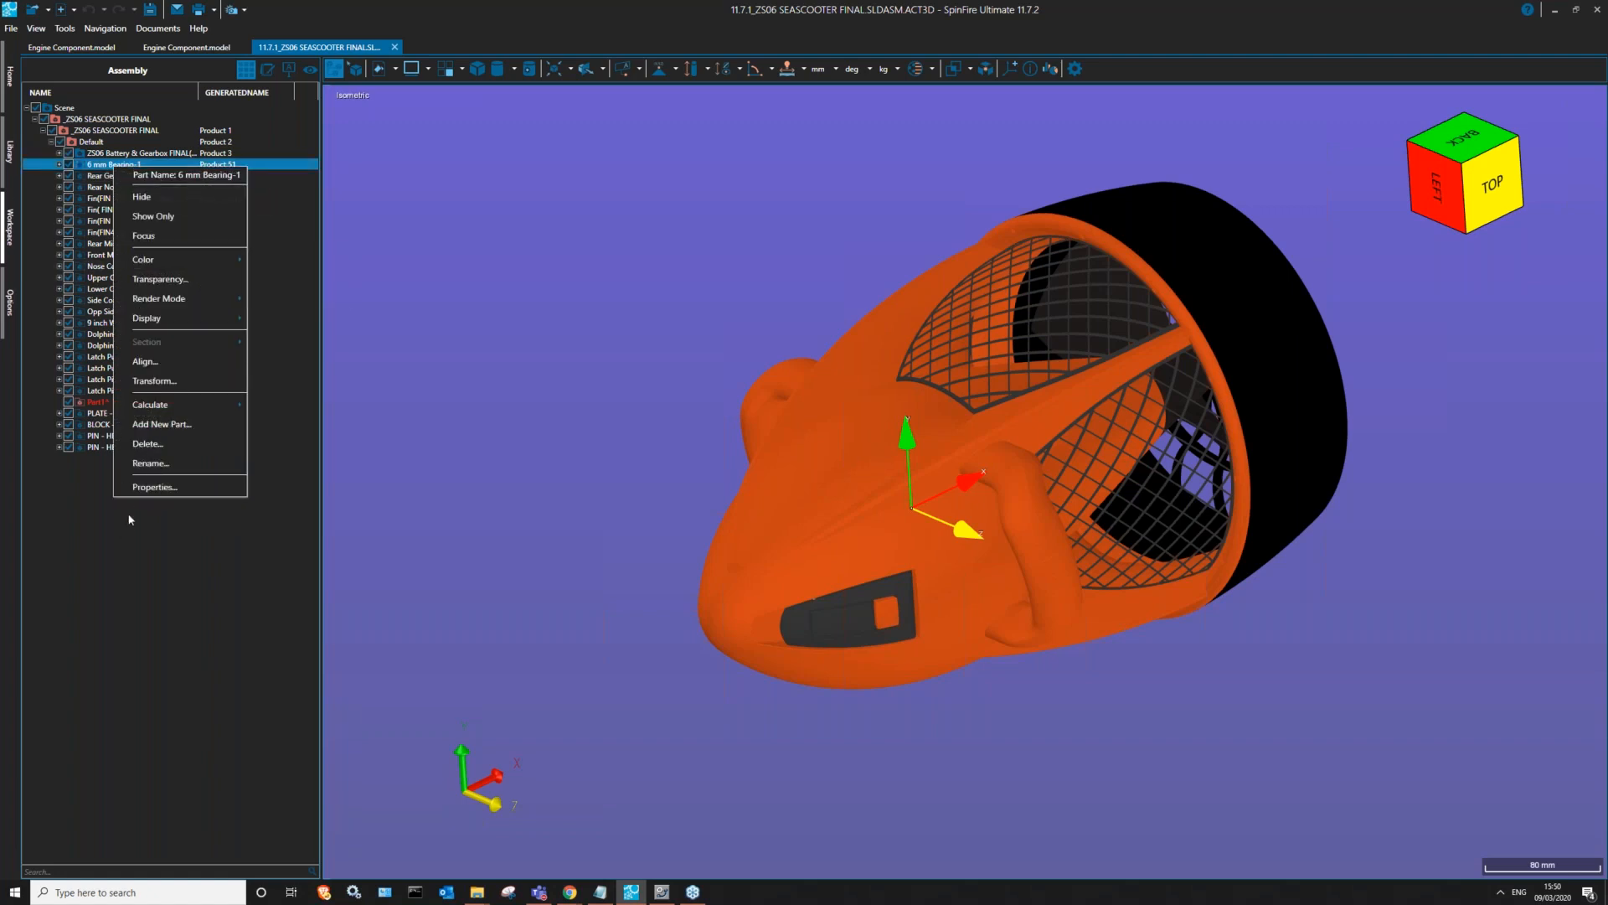
left_click(165, 486)
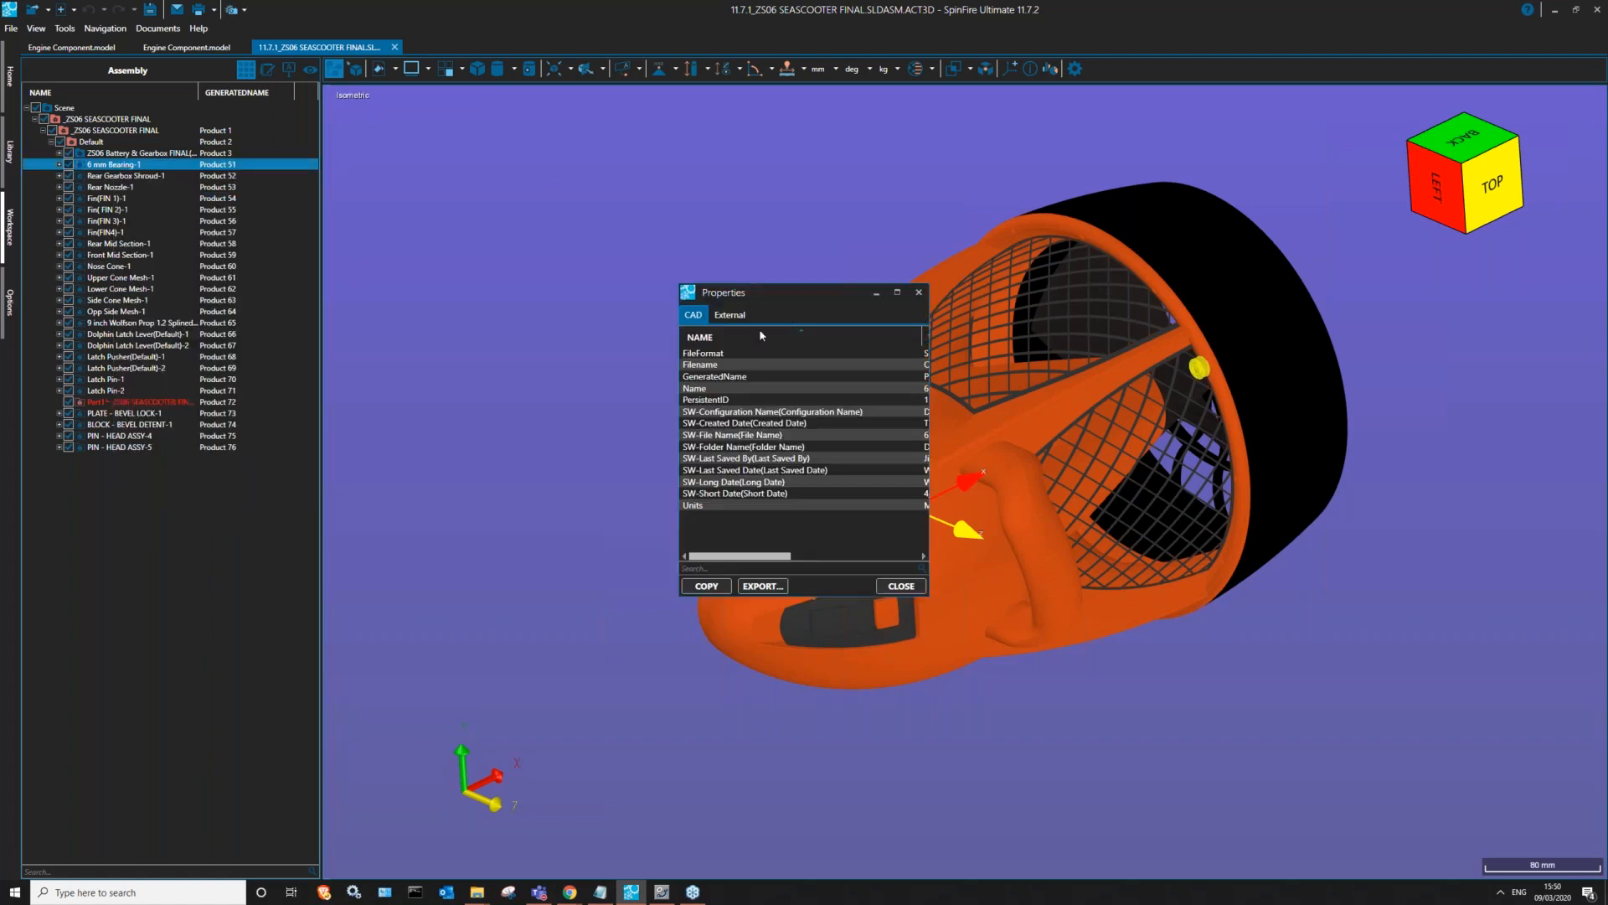
left_click(725, 411)
left_click_drag(945, 419, 1072, 419)
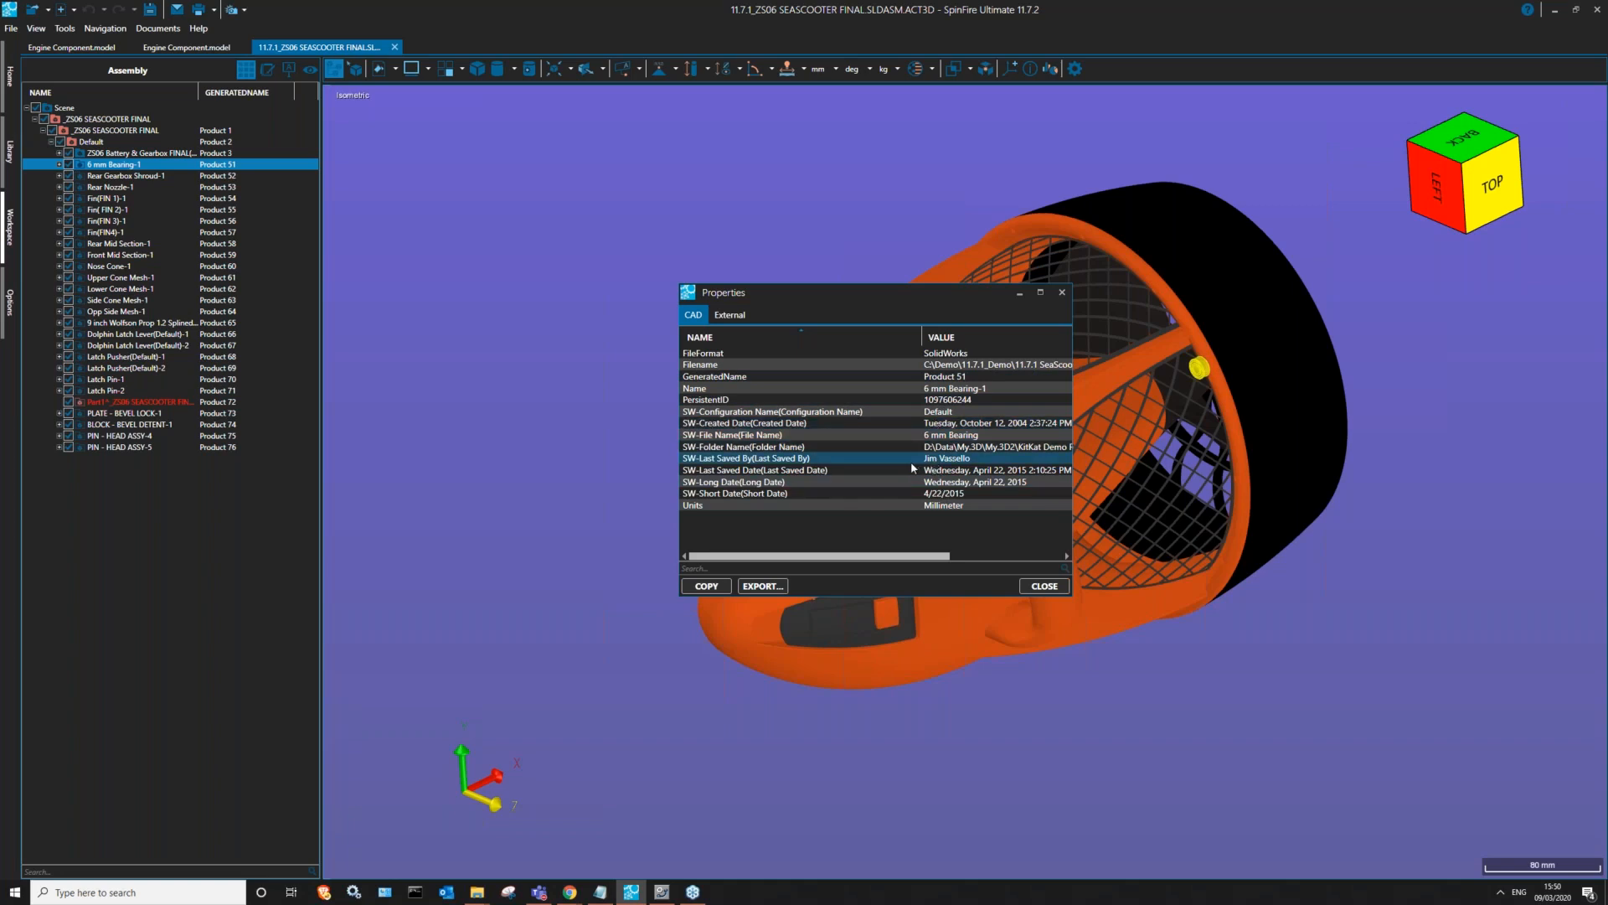
left_click(788, 463)
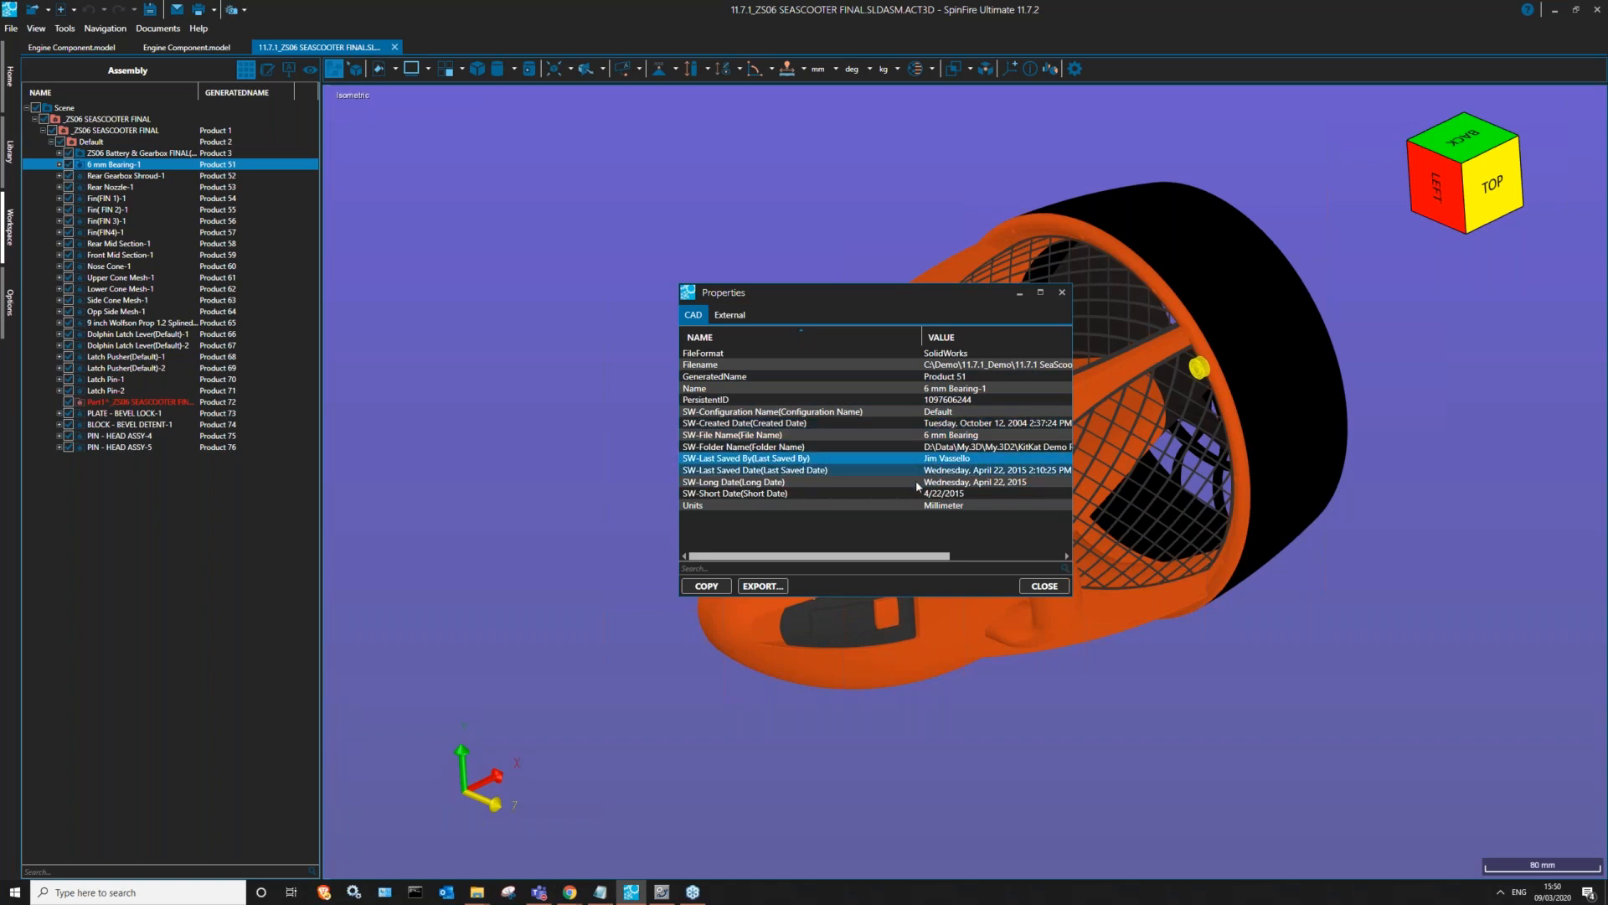
left_click(888, 493)
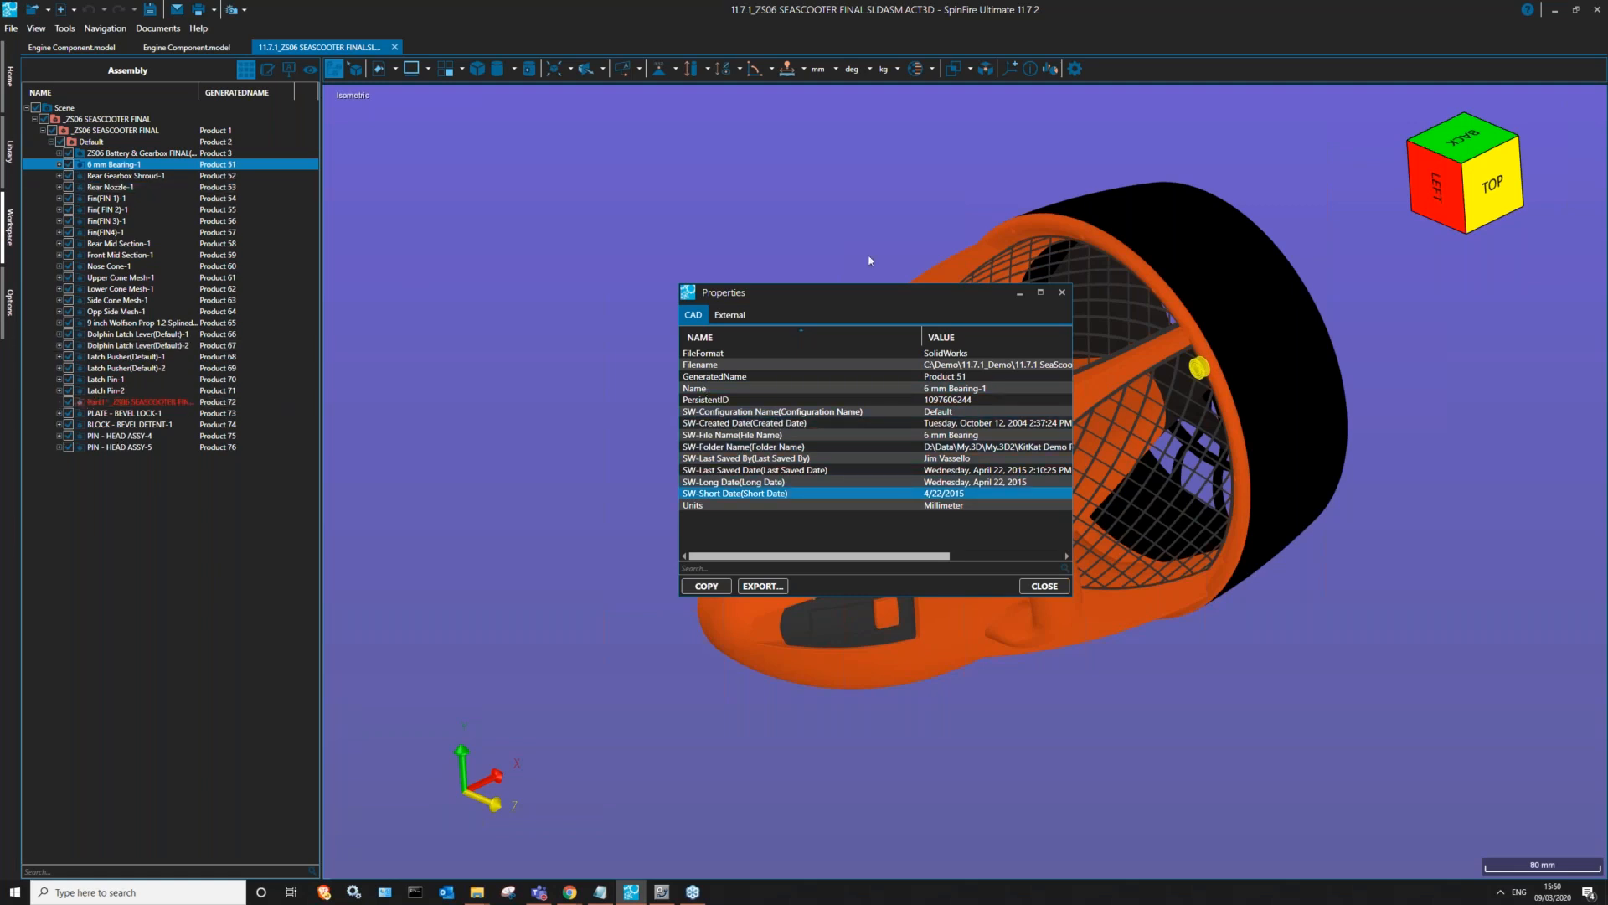
left_click(1062, 293)
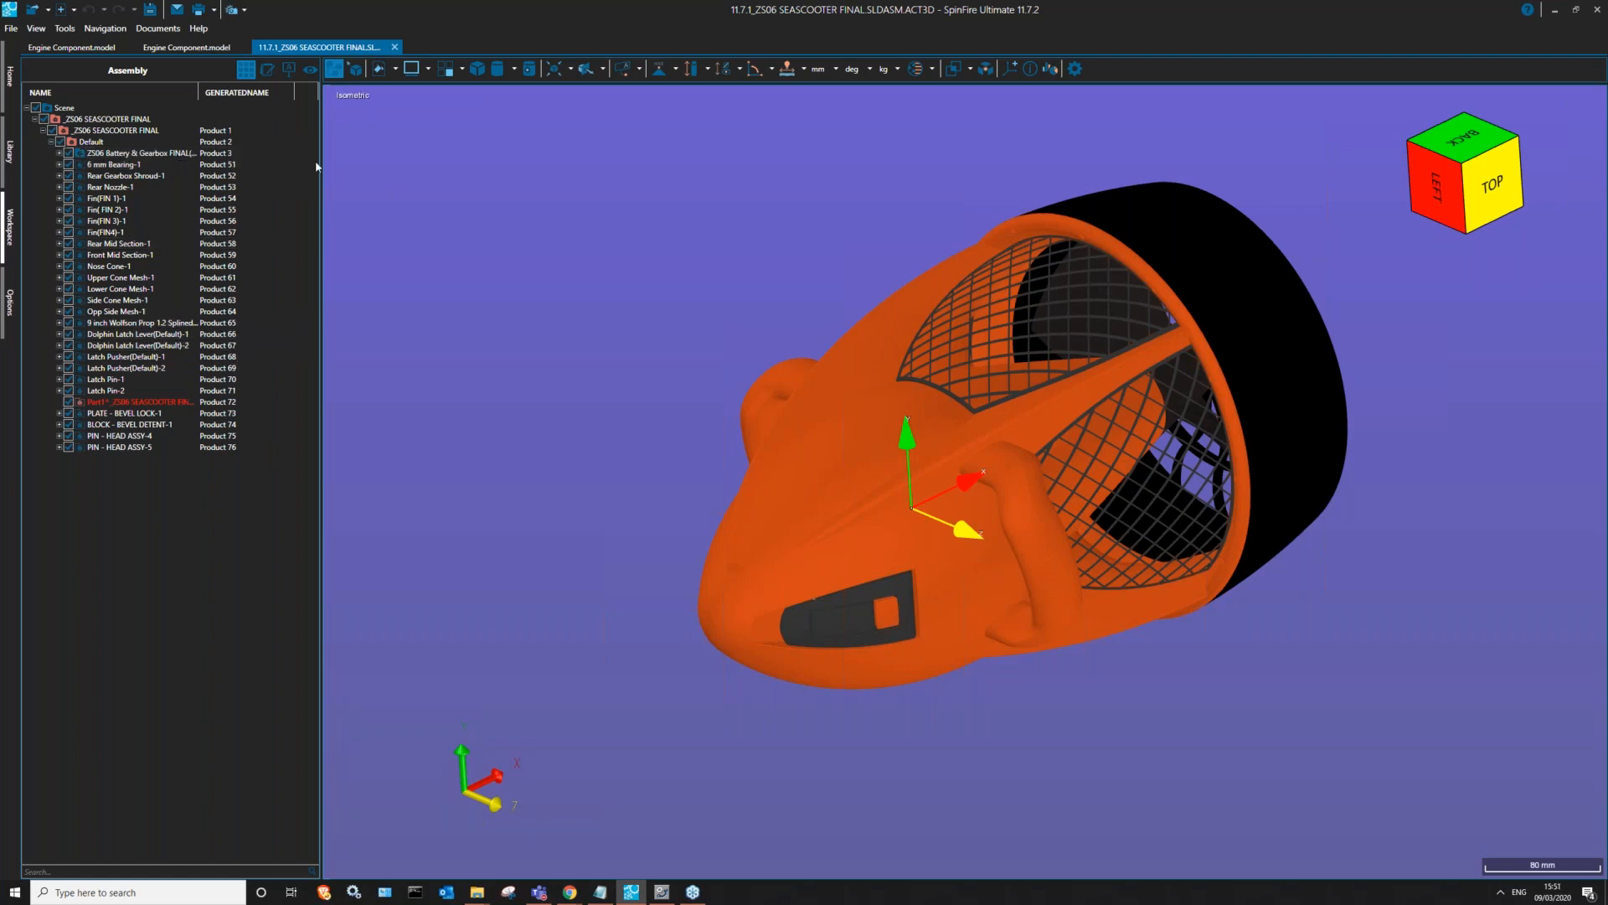
left_click_drag(321, 137, 413, 138)
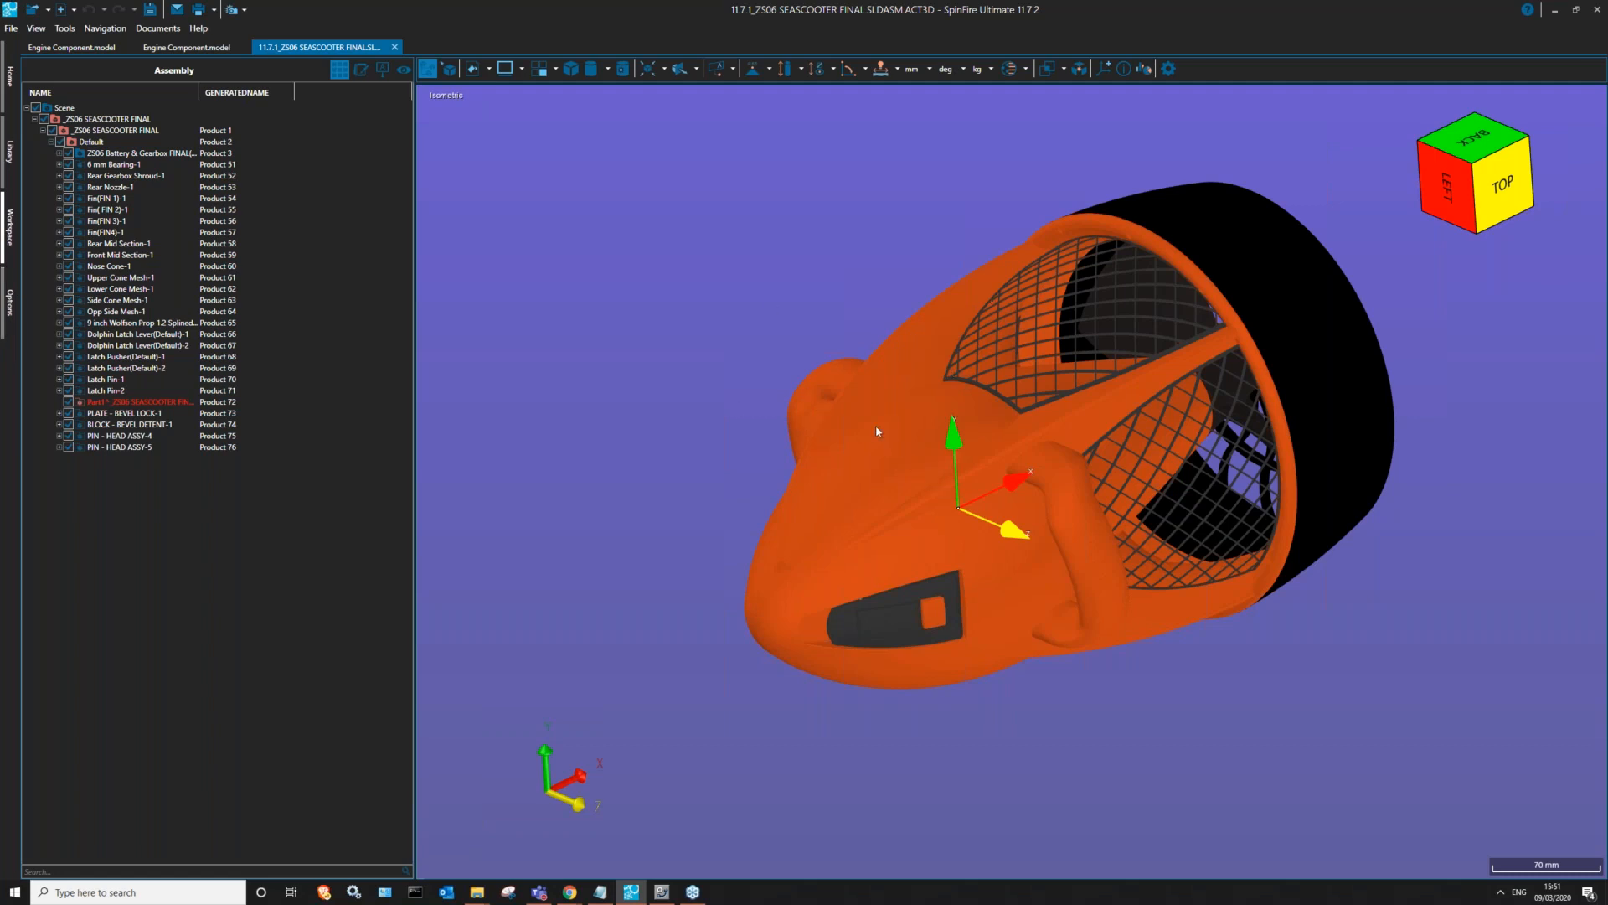
- Open the library and display the contents of the 11.7.1 SeaScooter folder
left_click(8, 163)
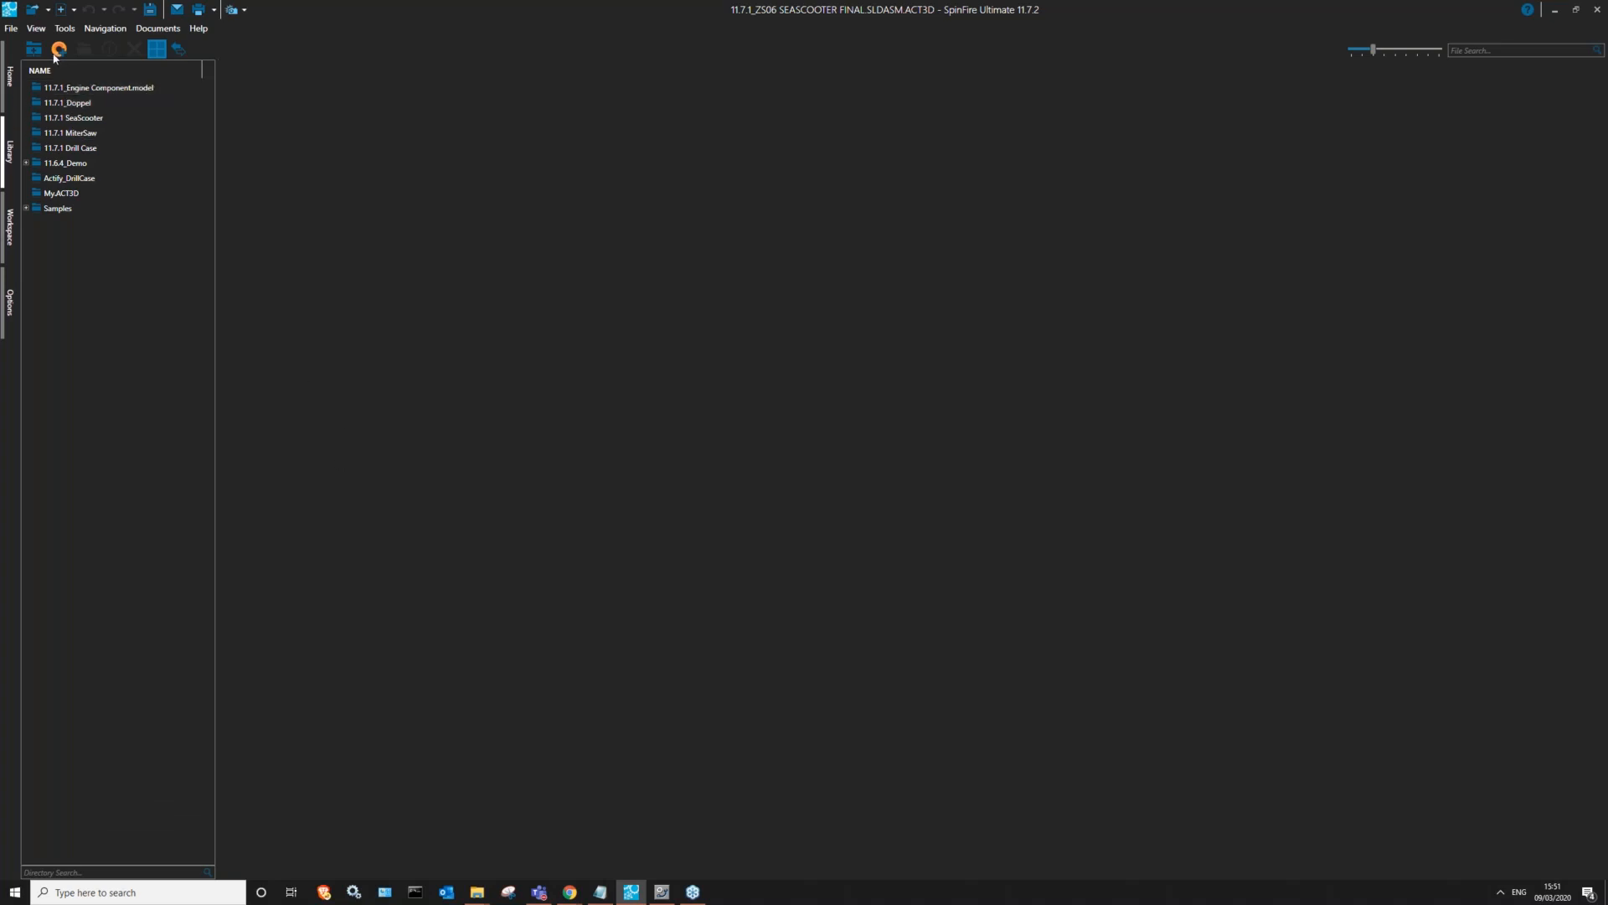
left_click(73, 102)
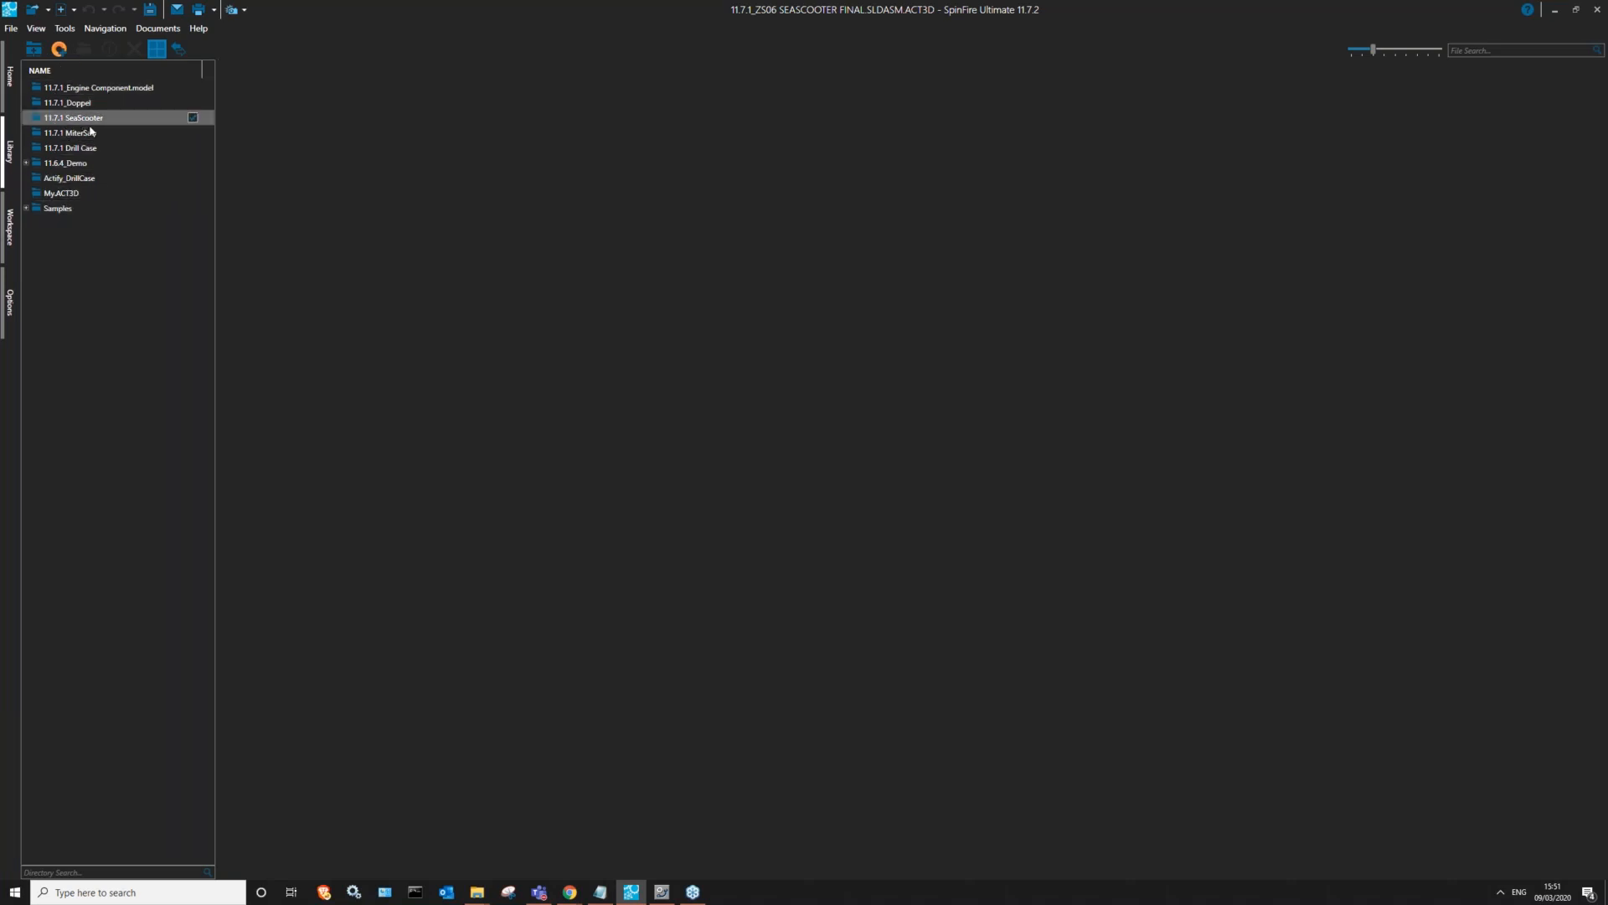
left_click(72, 120)
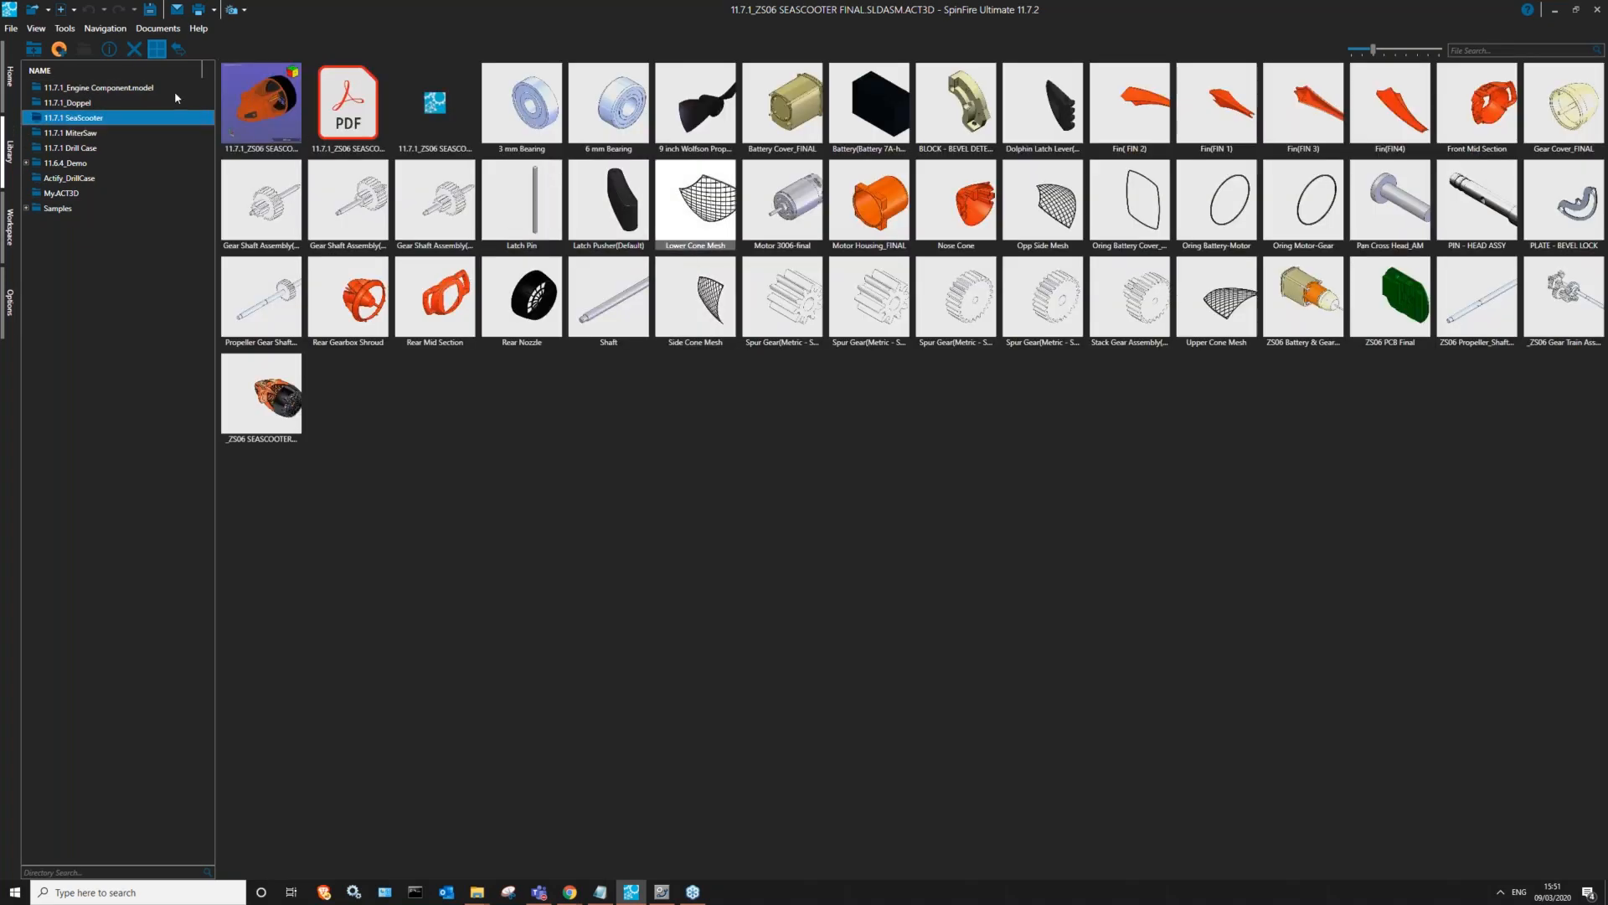
- Compare the detailed file list with the thumbnail view, return to thumbnails, and enlarge them to 146
left_click(159, 50)
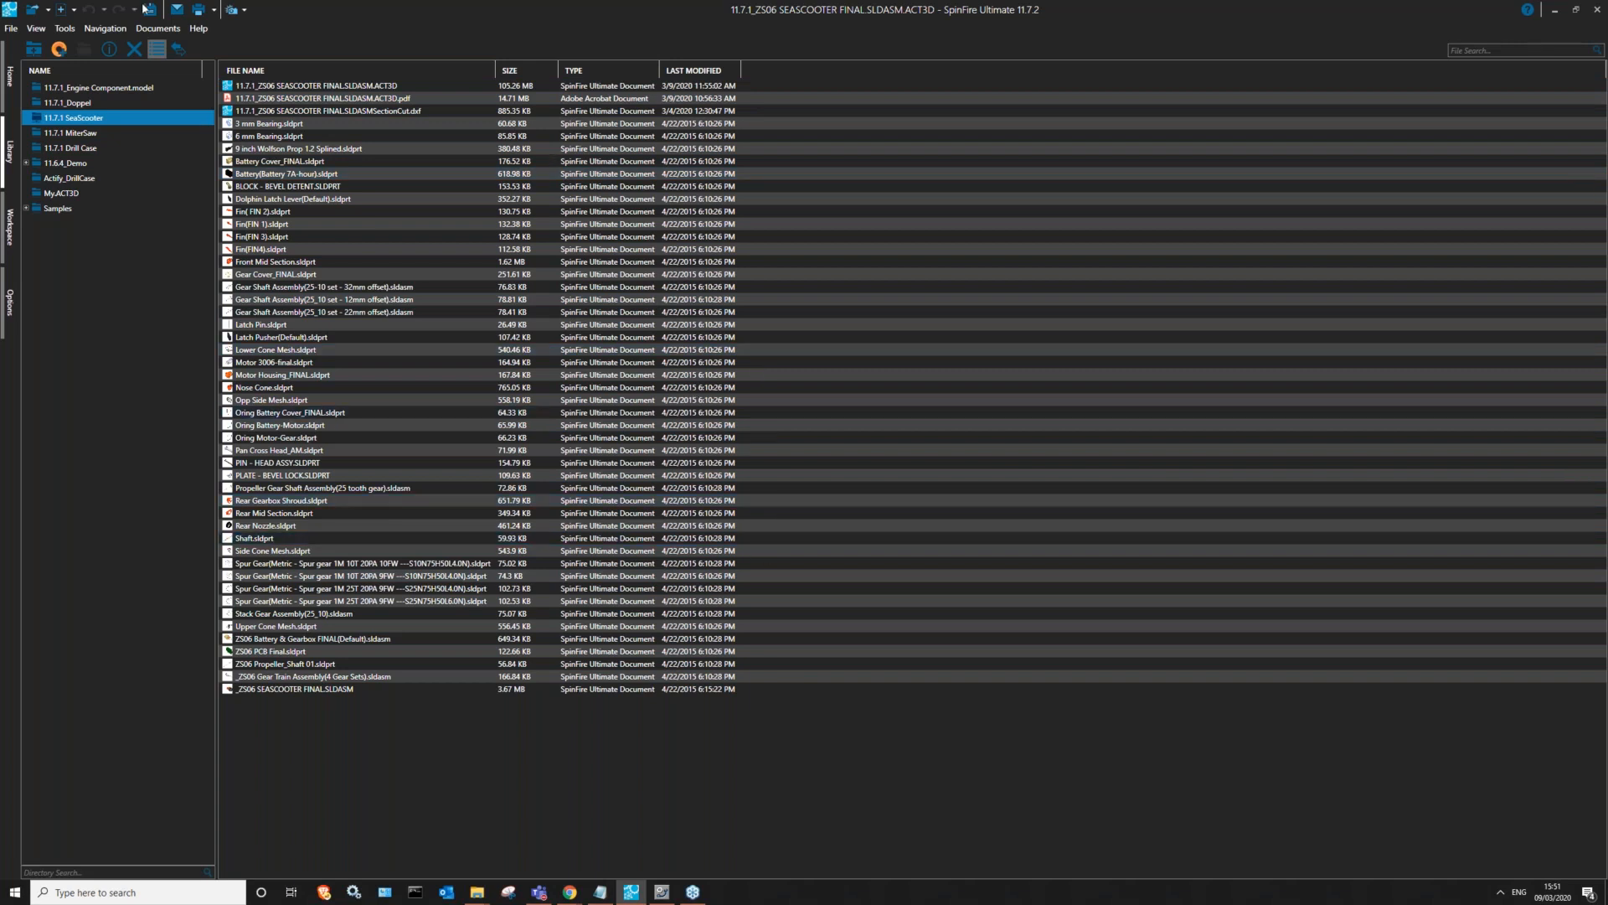
left_click(158, 52)
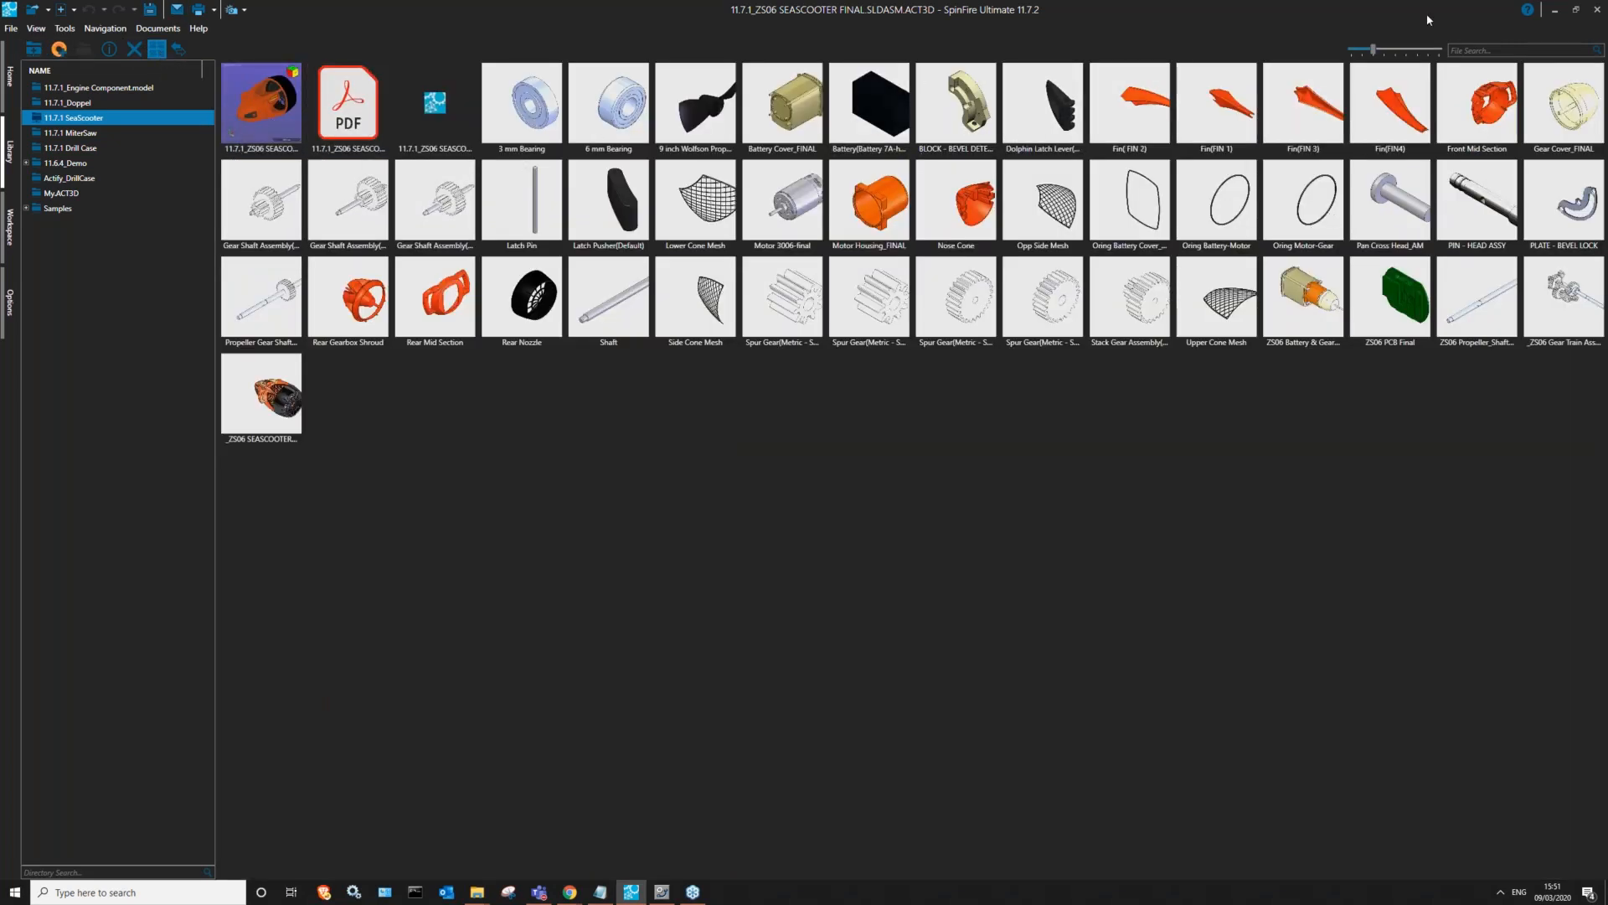
mouse_move(1374, 50)
left_mouse_down()
mouse_move(1396, 47)
mouse_move(1378, 50)
left_mouse_up()
left_click(1395, 48)
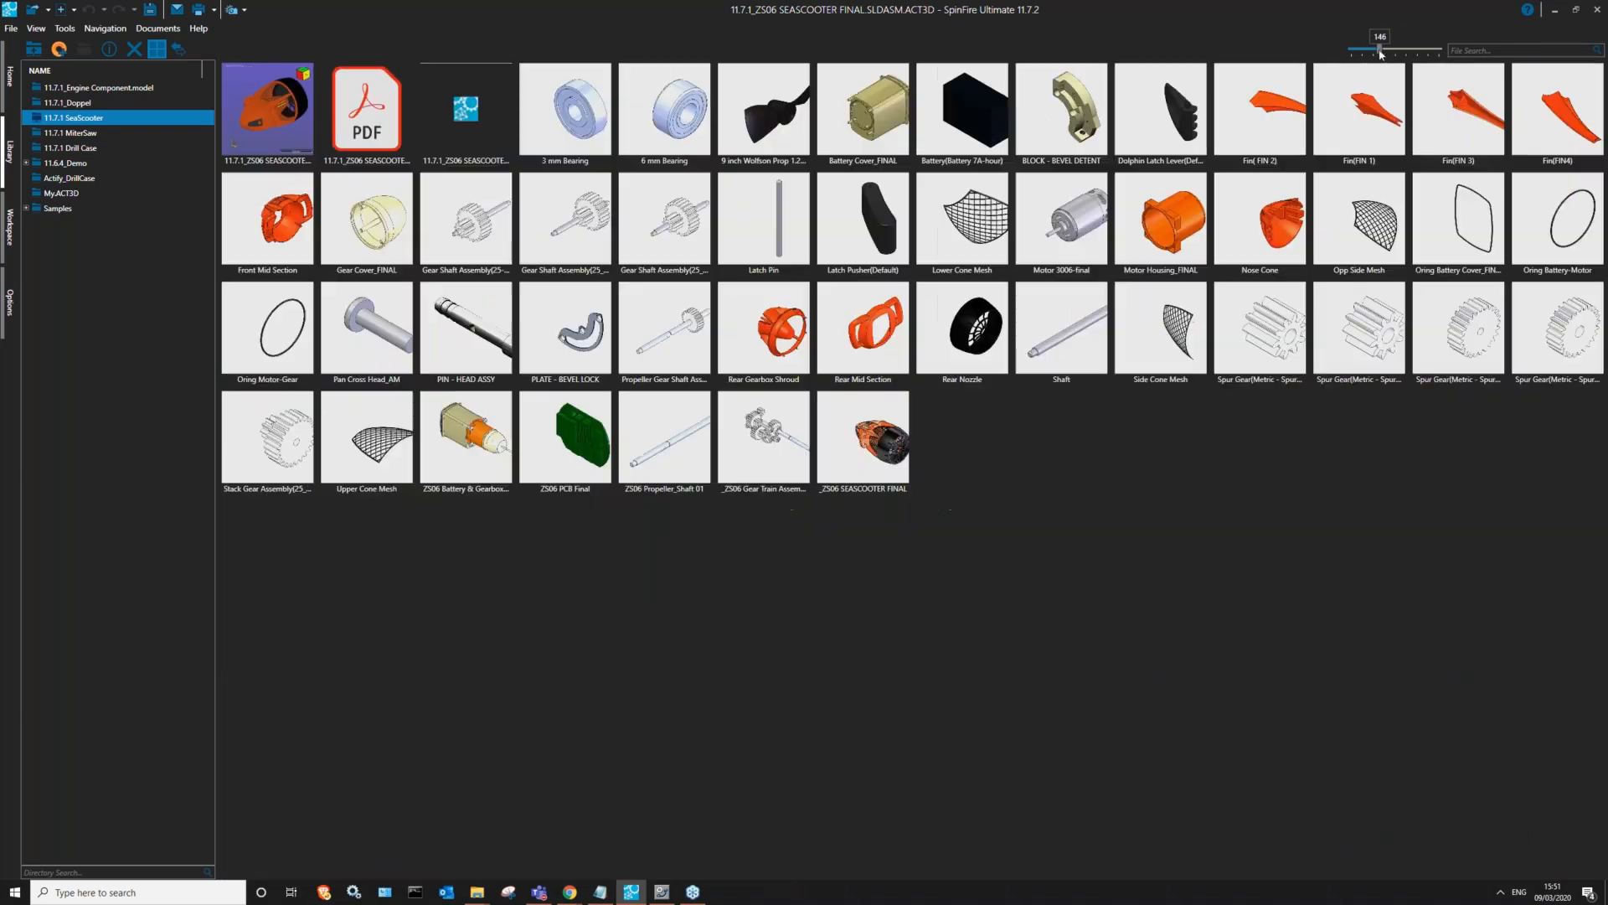
- Search the library directories for "seascooter" and check the Remove option for the 11.7.1 SeaScooter connection, declining the removal
left_click(92, 873)
type("seascooter")
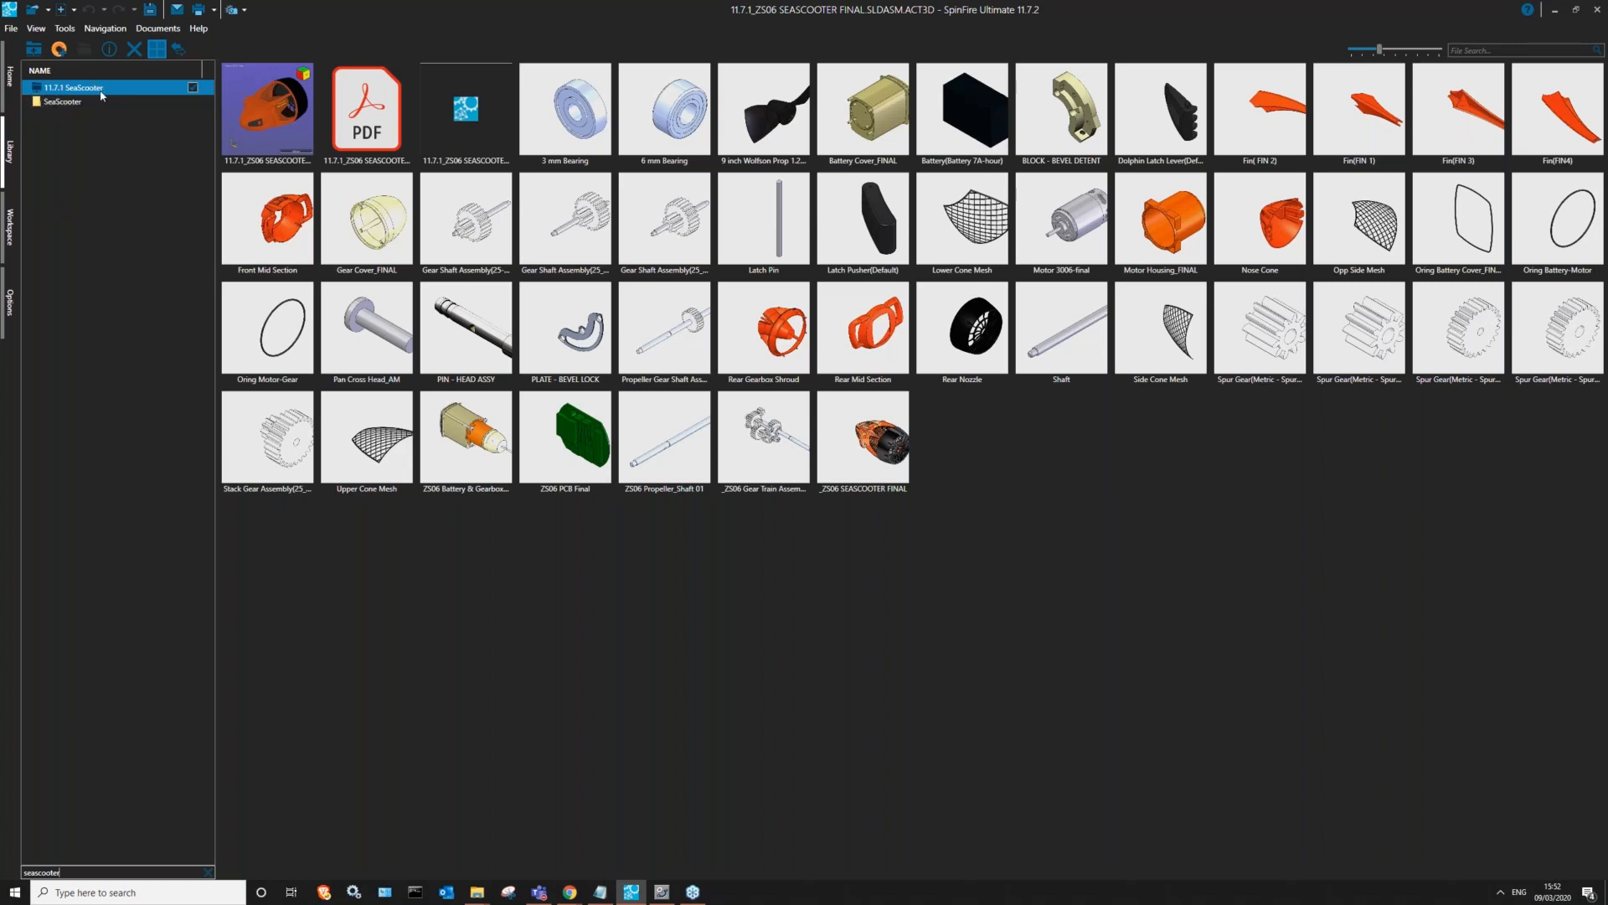
right_click(44, 89)
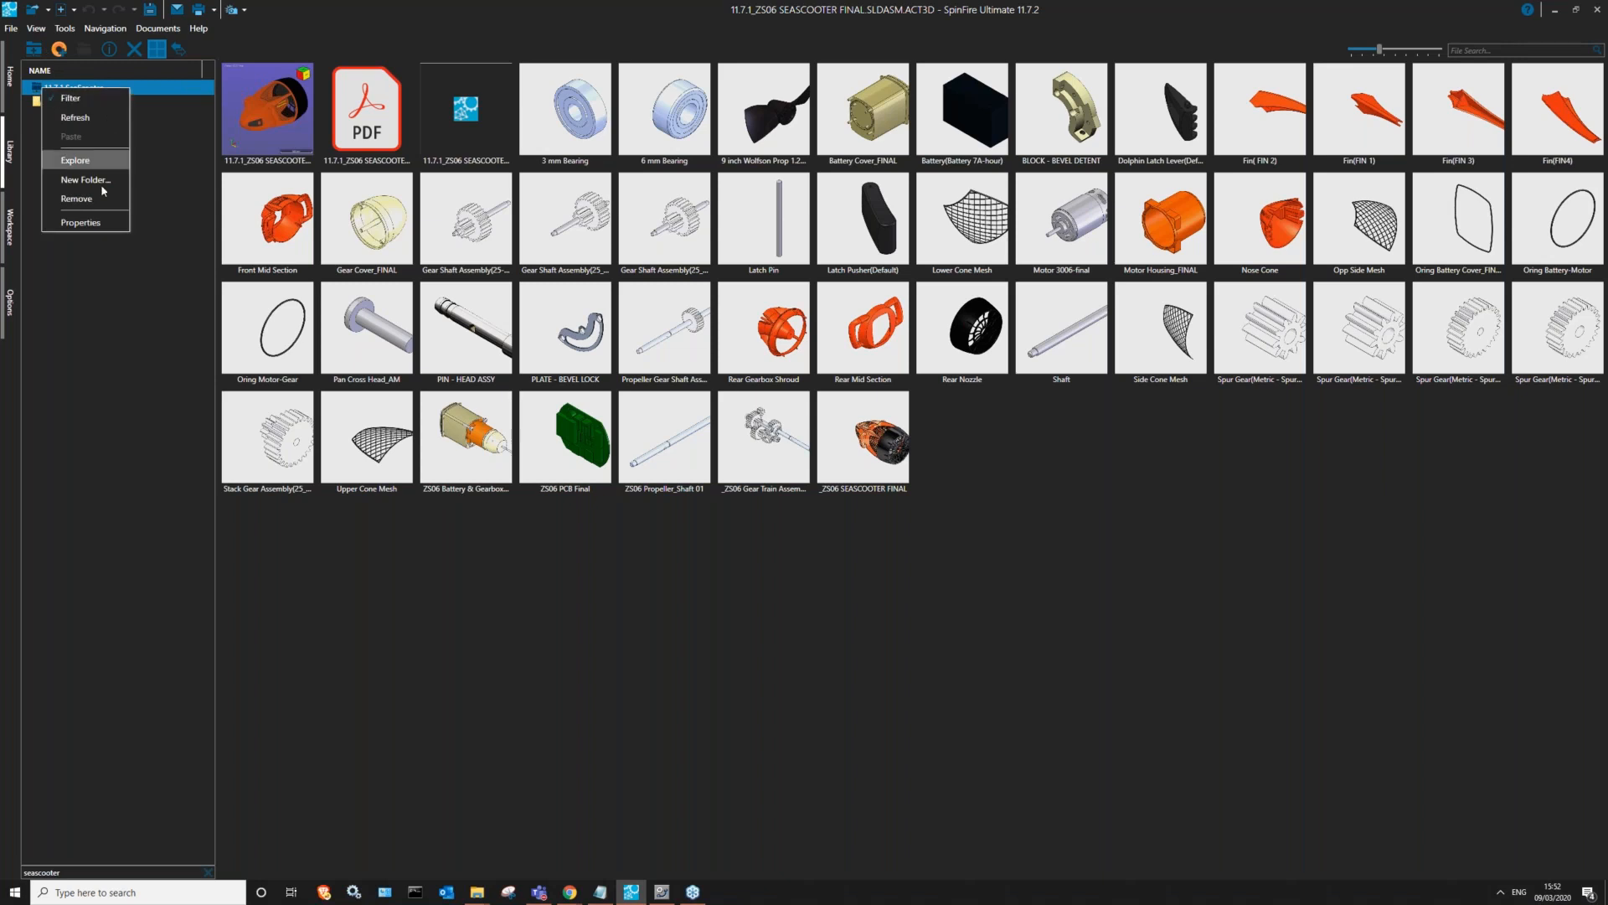
left_click(93, 201)
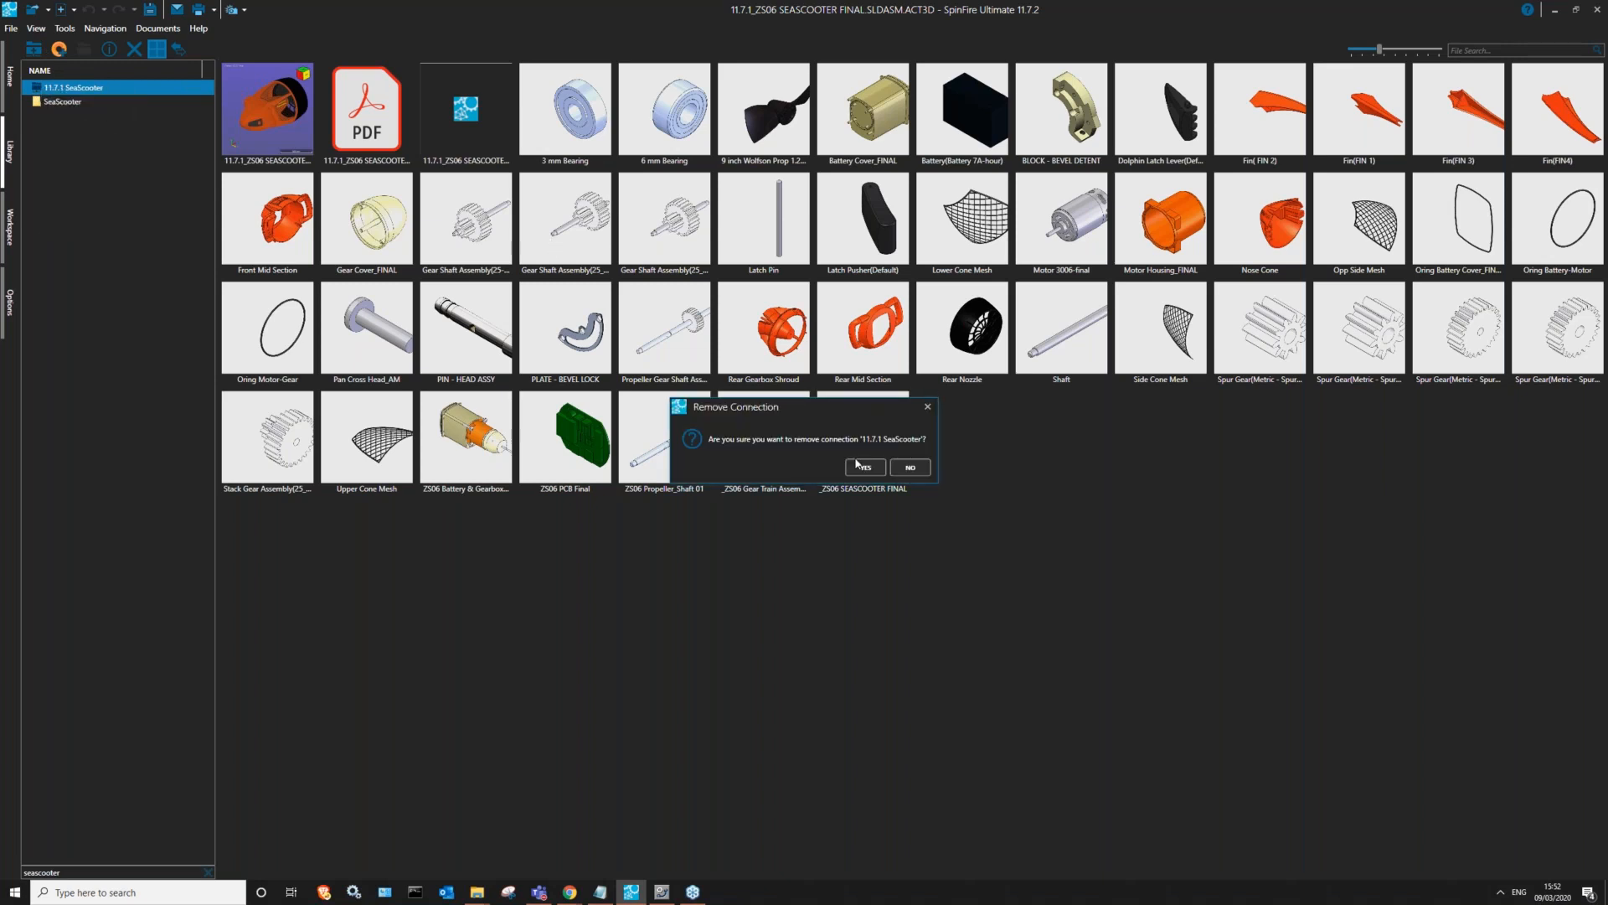
left_click(902, 466)
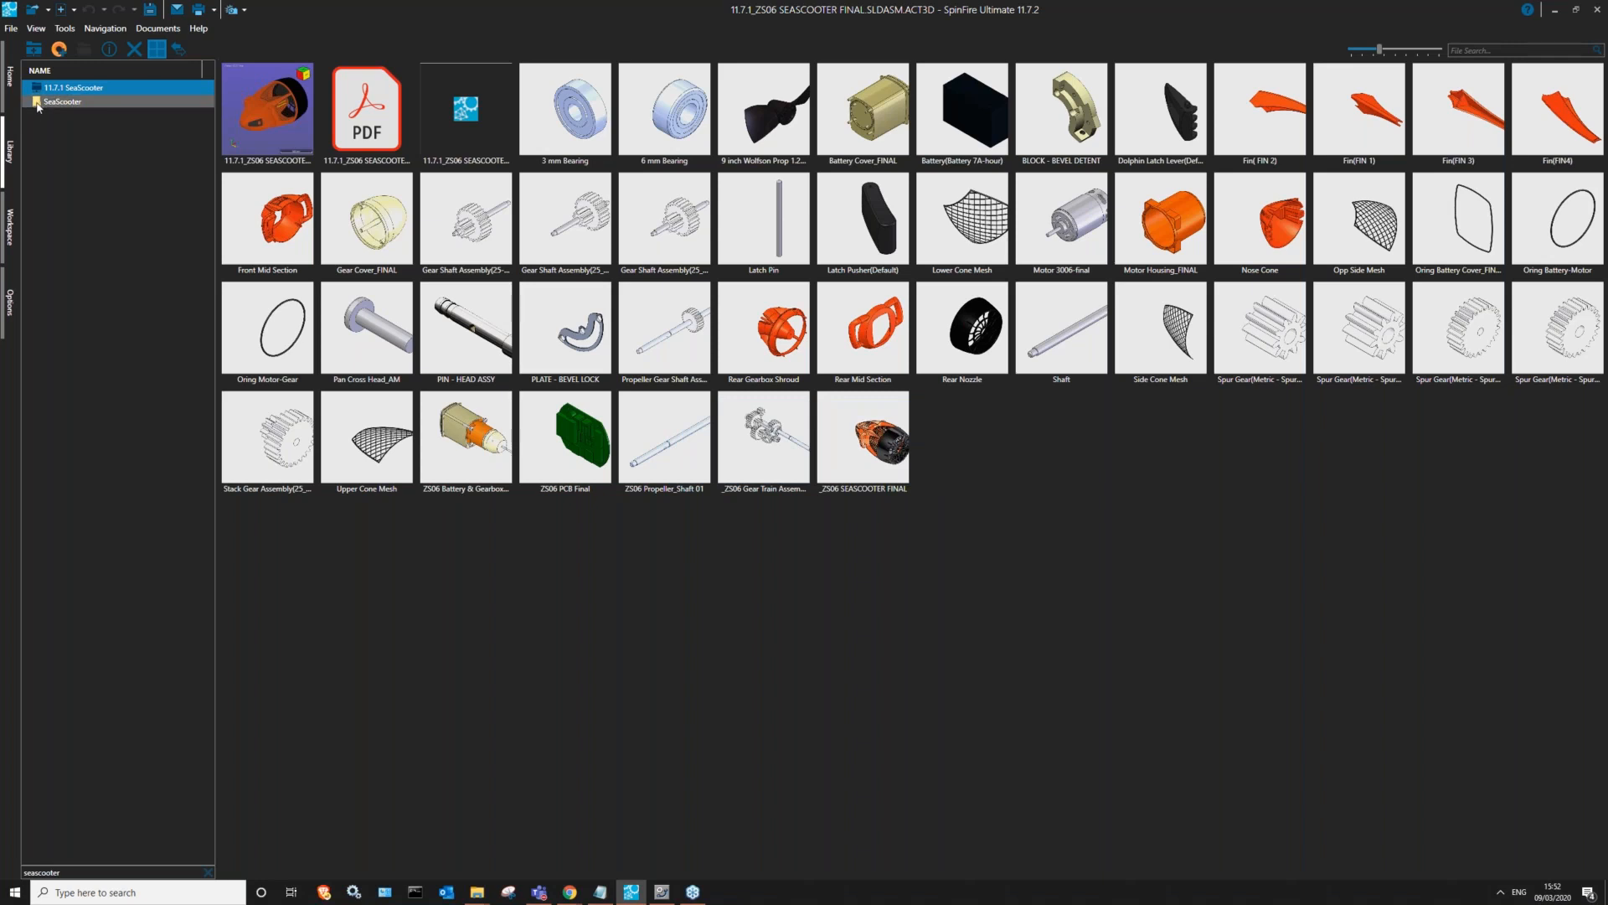
- Check the delete option for the SeaScooter subfolder of 11.6.4_Demo and decline the deletion
left_click(38, 103)
right_click(36, 105)
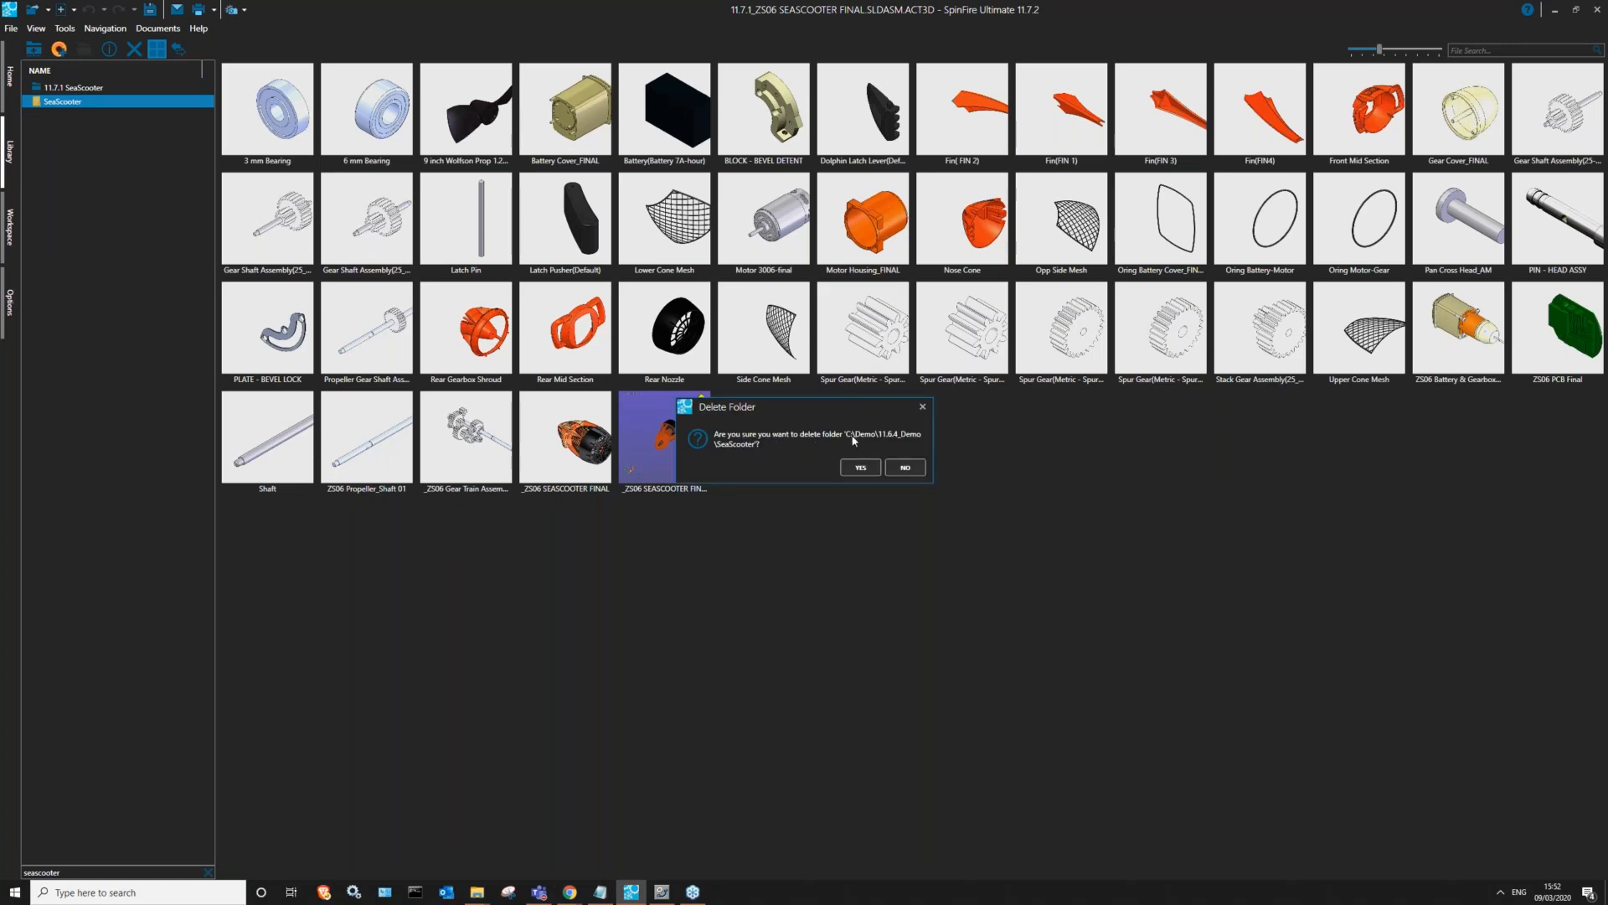
left_click(905, 467)
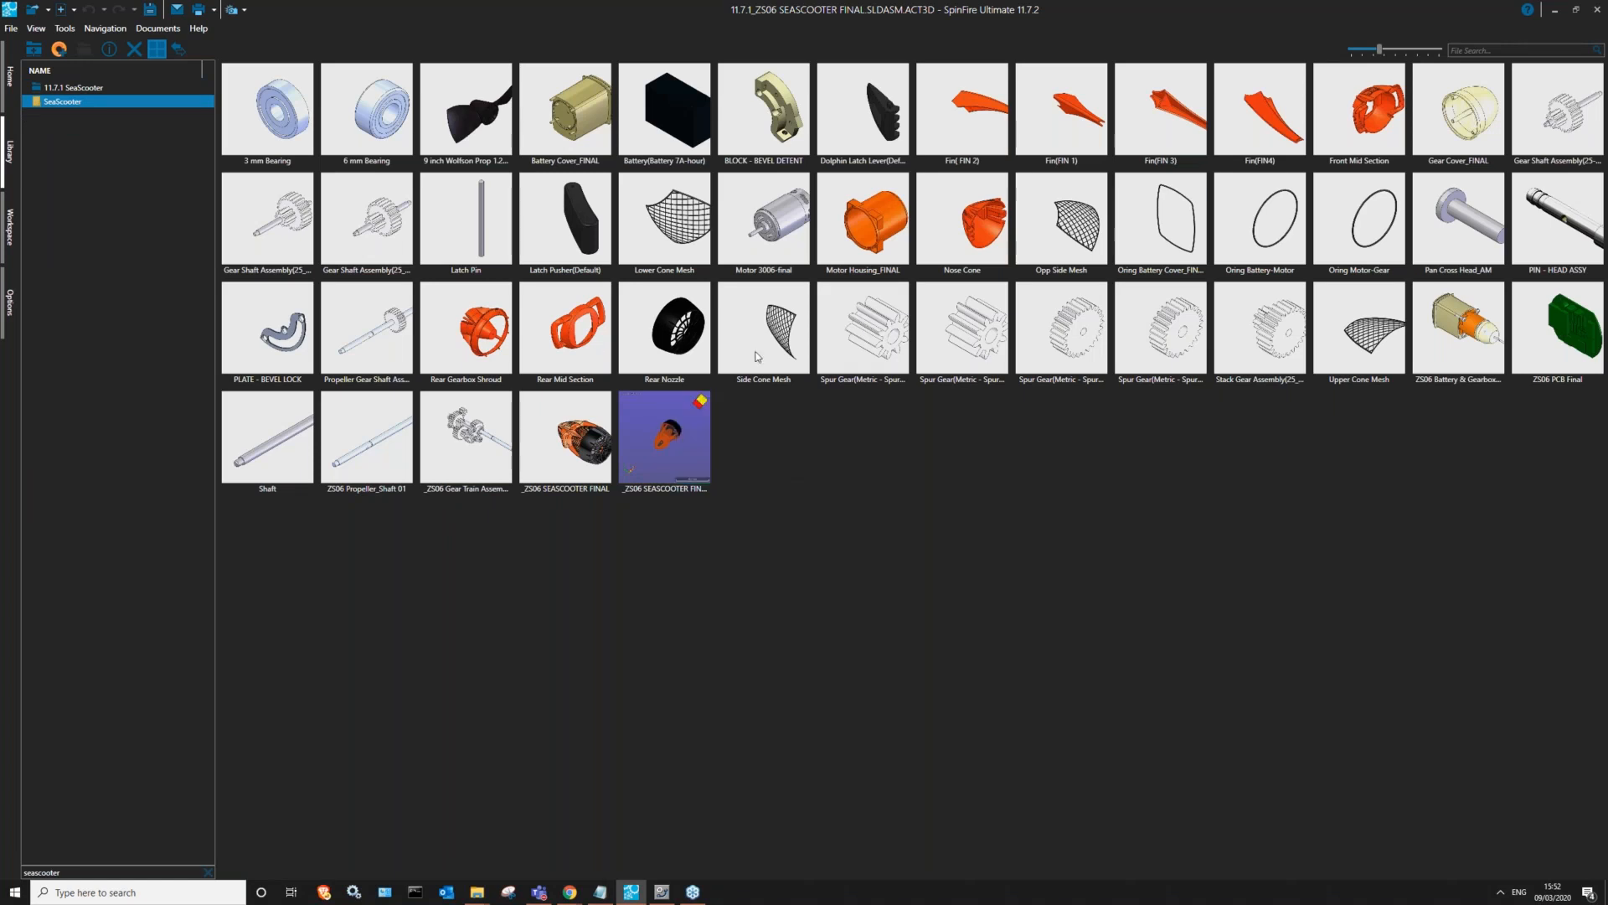
- Check the removal prompt of the 11.7.1 SeaScooter connection again, decline it, and clear the directory search
left_click(71, 90)
right_click(70, 90)
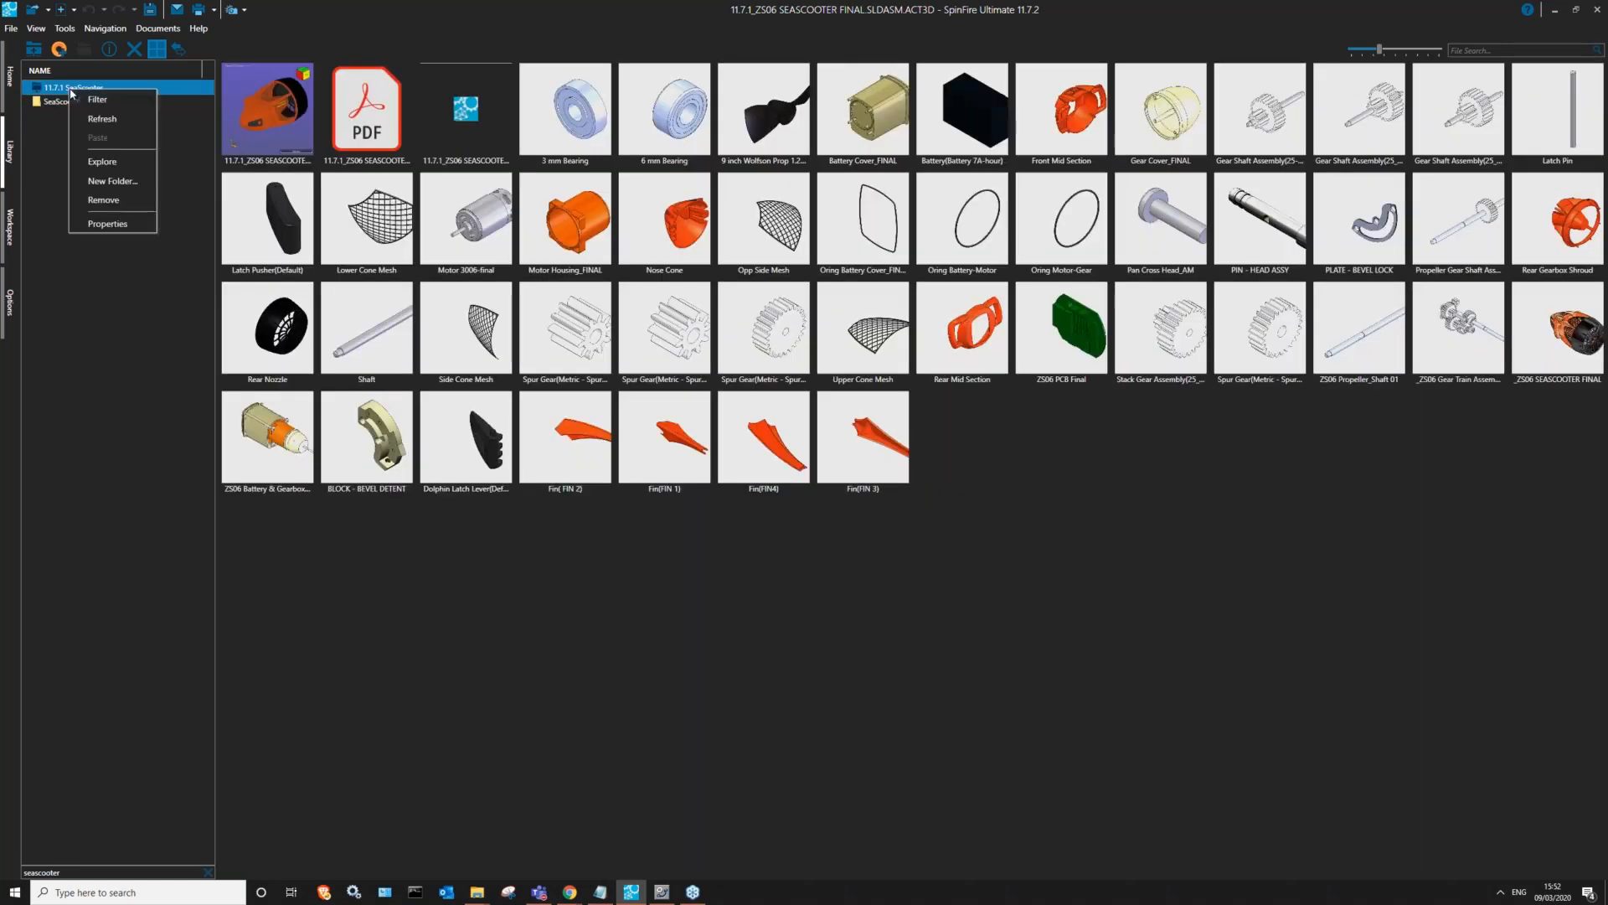
left_click(97, 198)
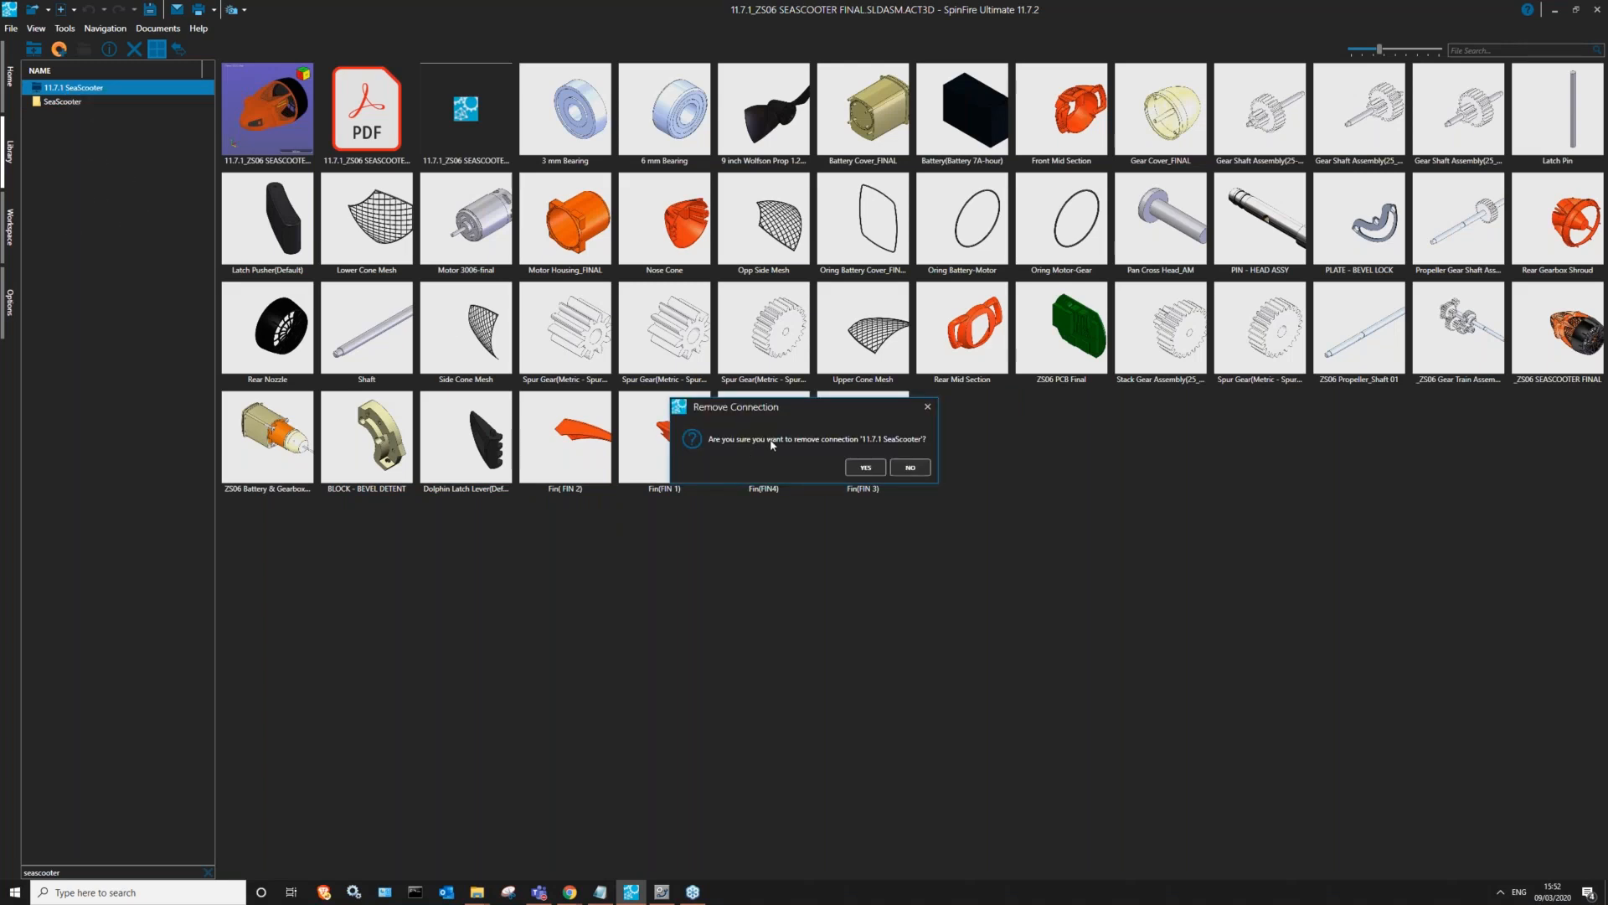
left_click(910, 467)
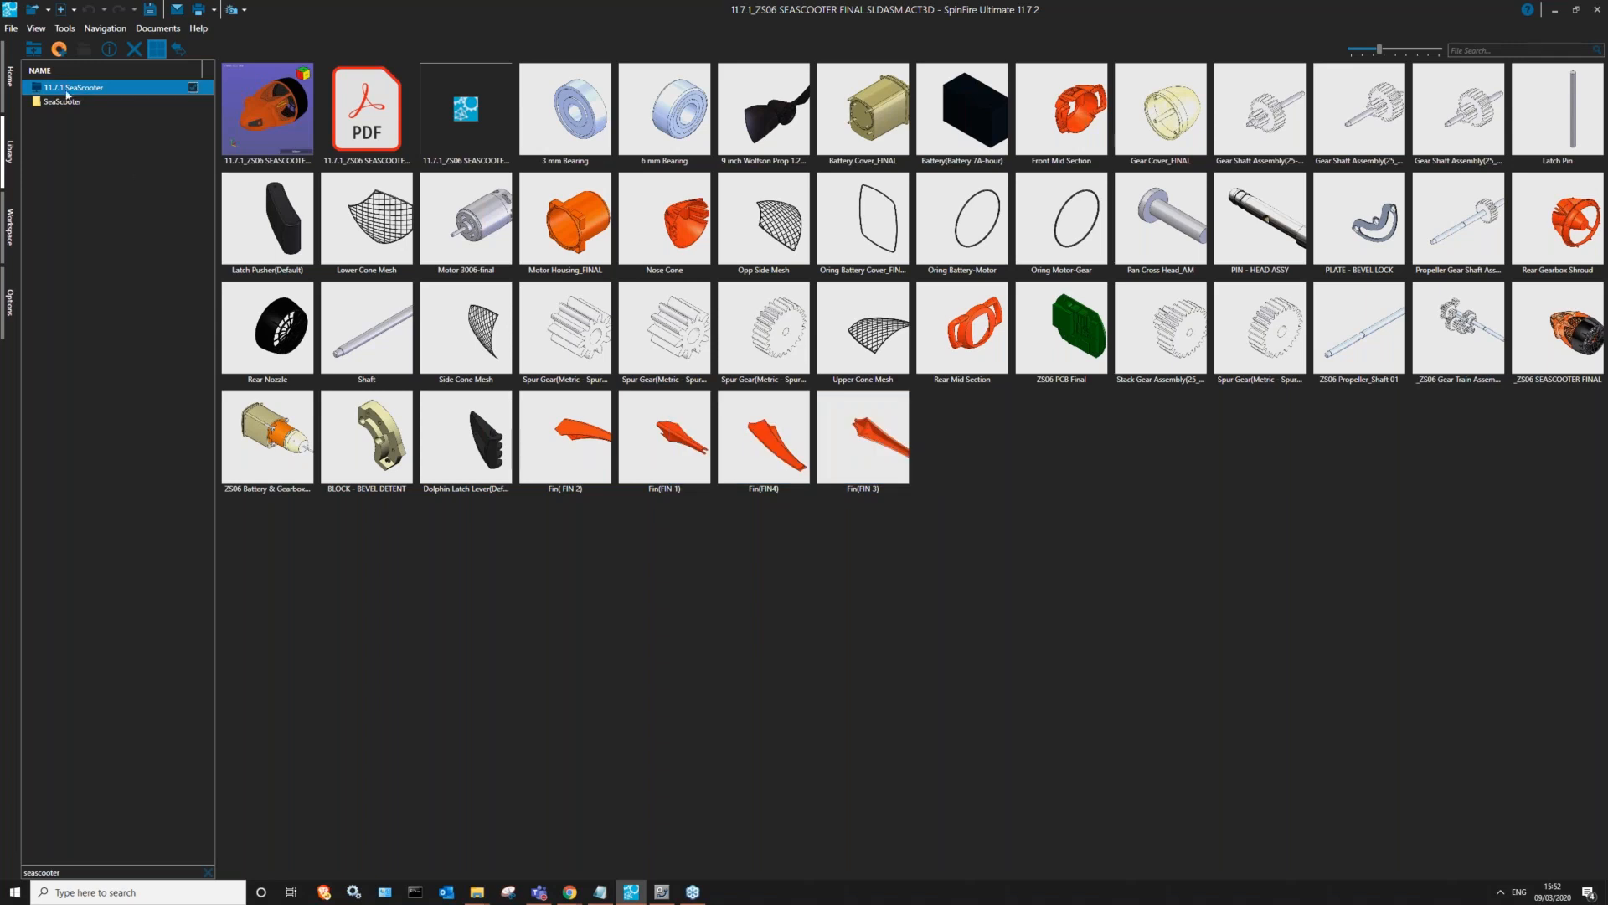
left_click(209, 873)
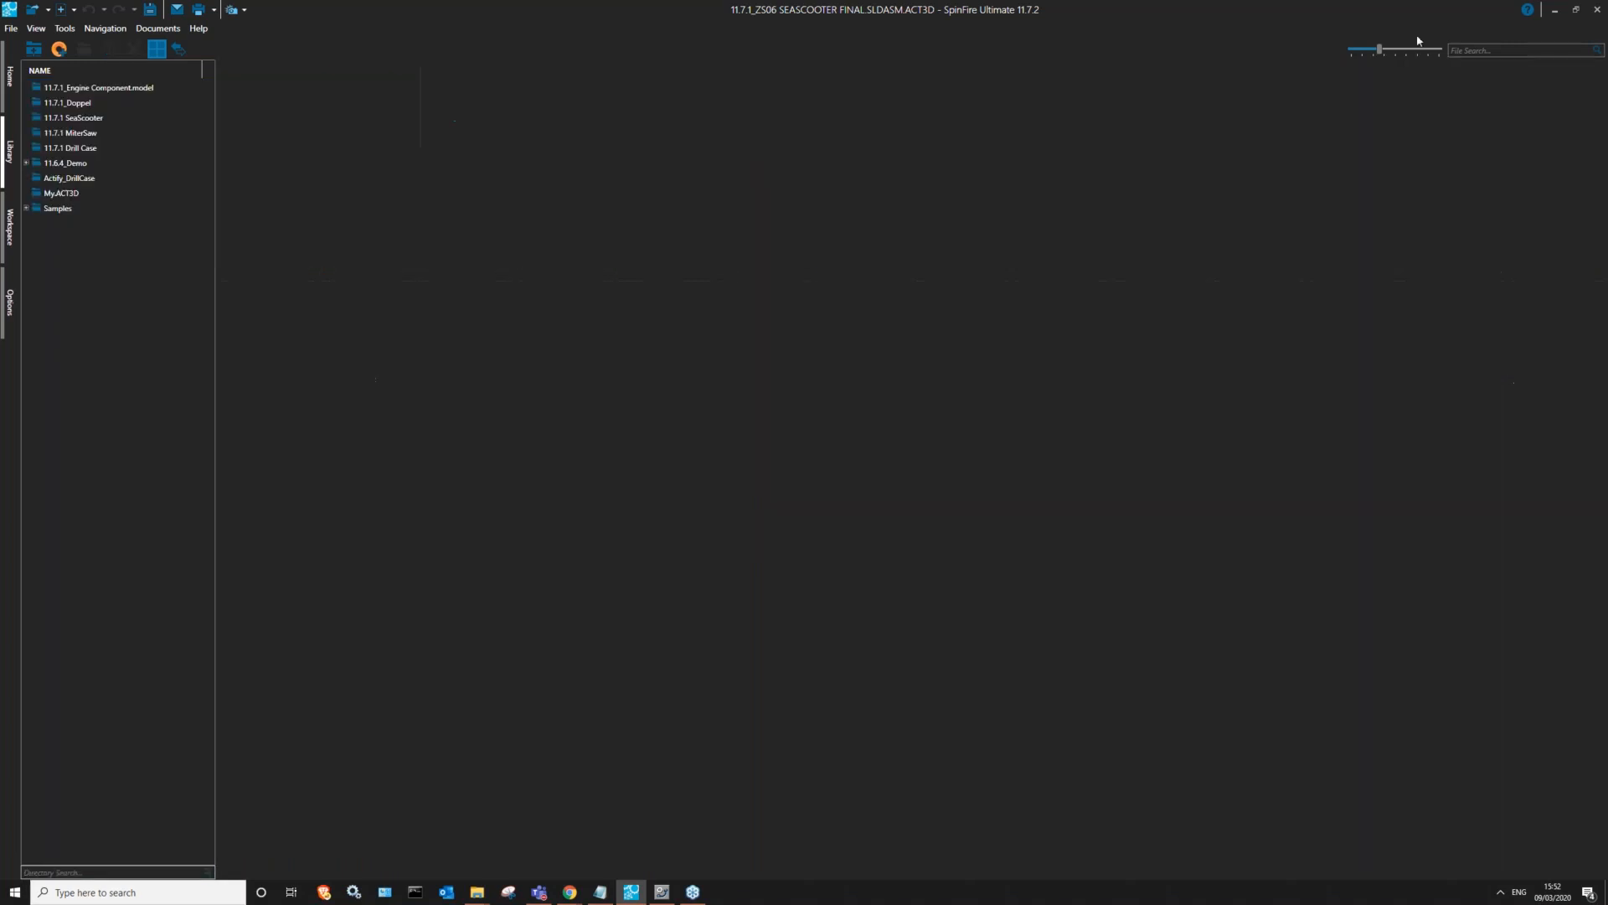
- Filter the files in the 11.7.1 SeaScooter folder by "seascooter", and clear the file search
left_click(1476, 51)
left_click(74, 117)
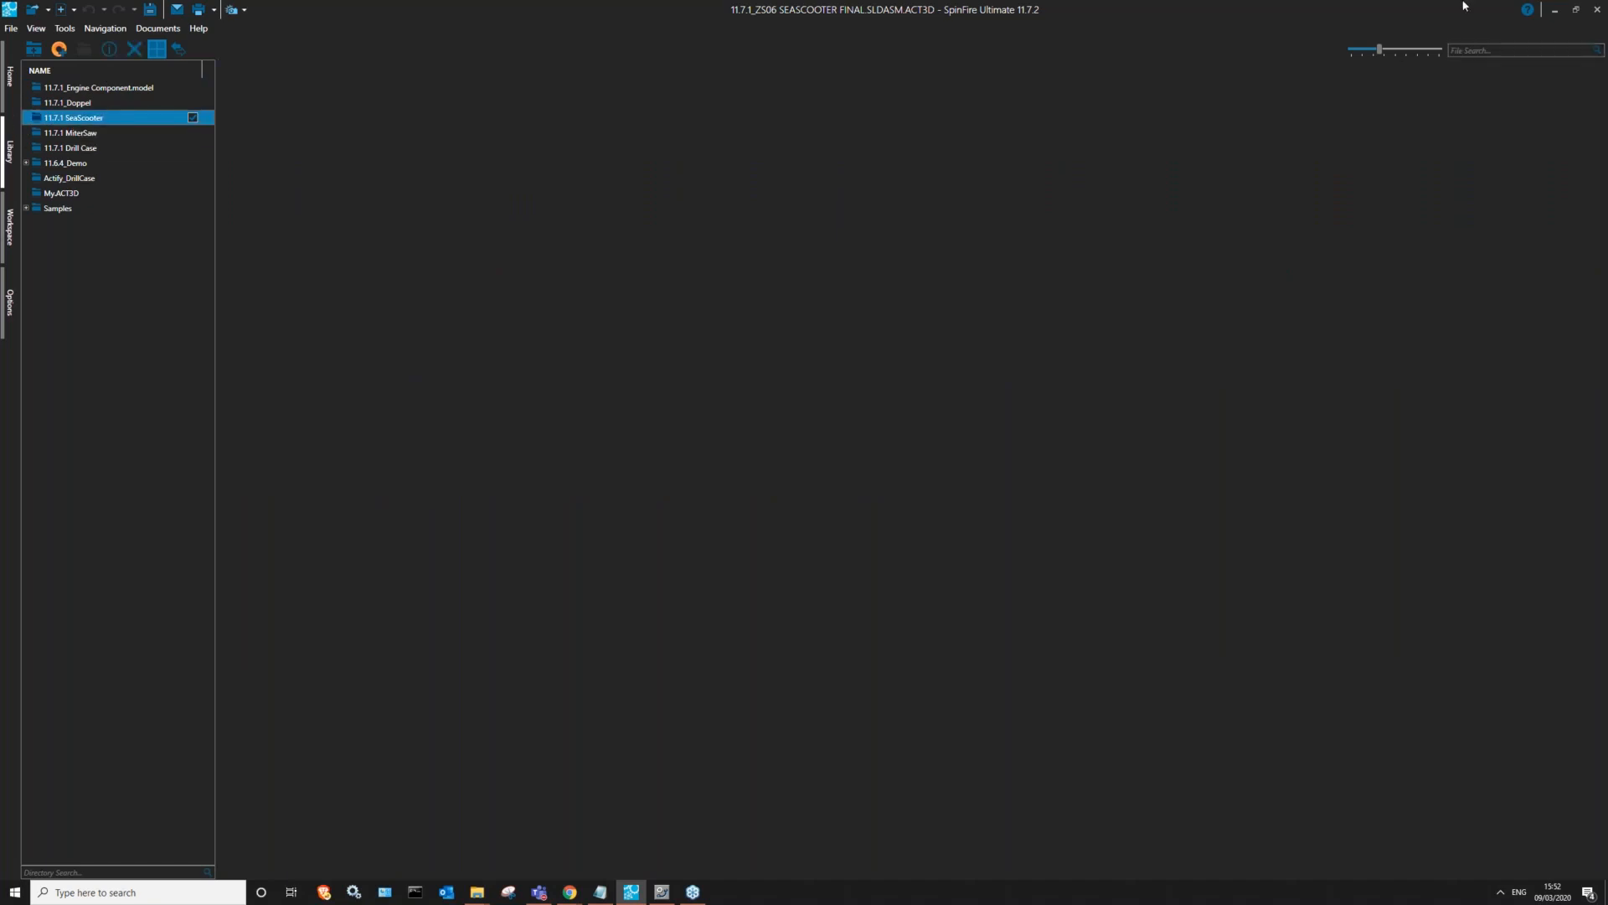
left_click(1494, 52)
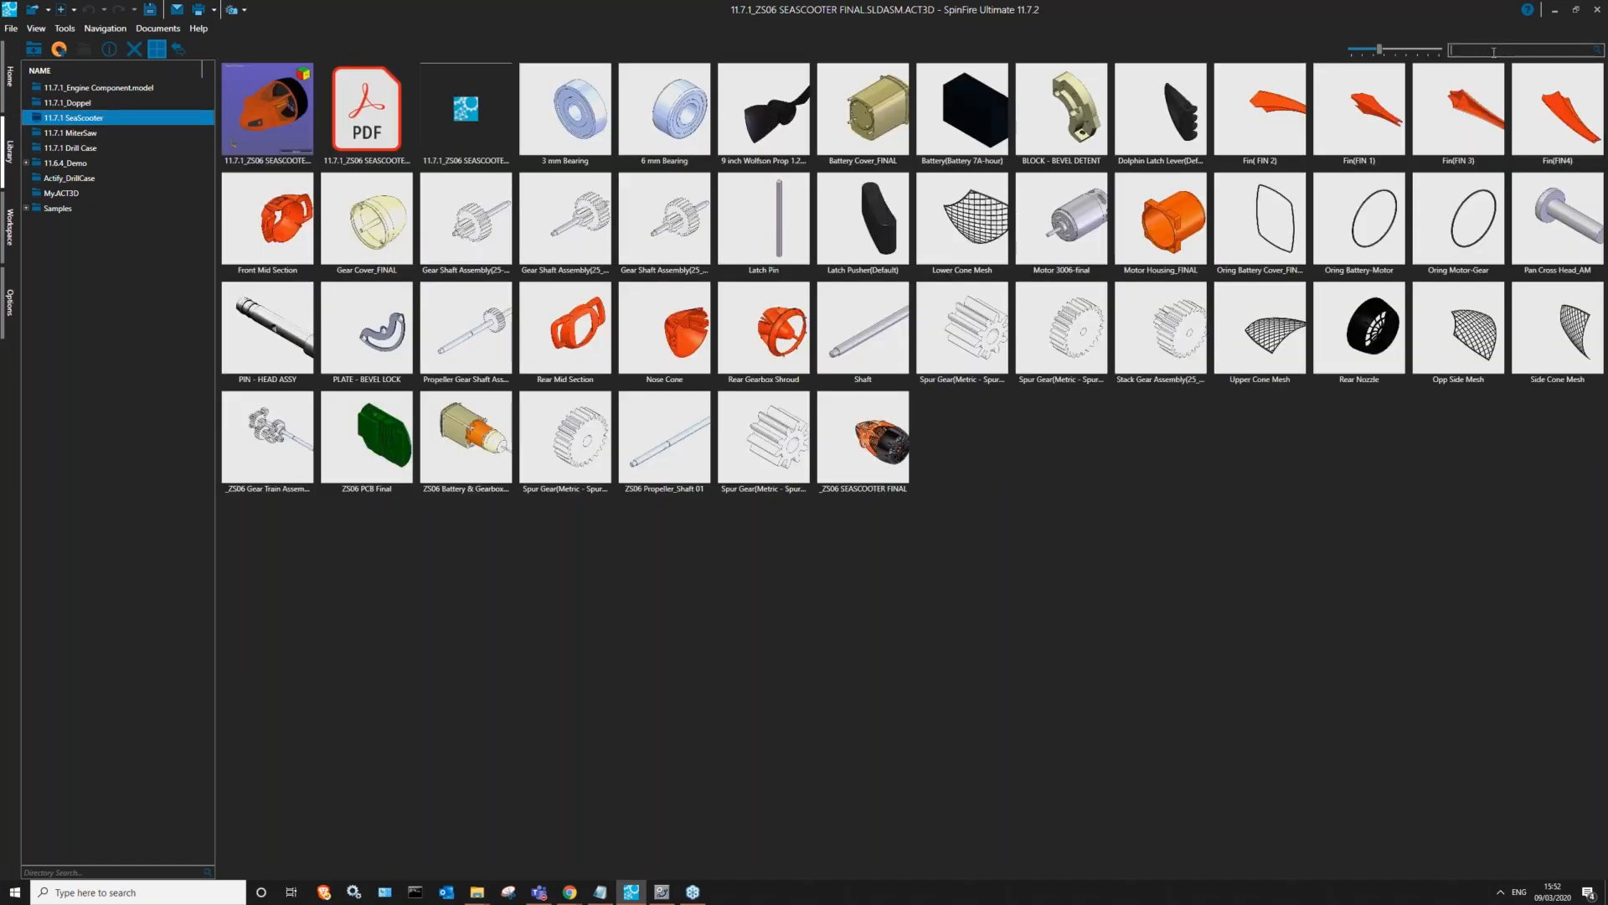
type("seascooter")
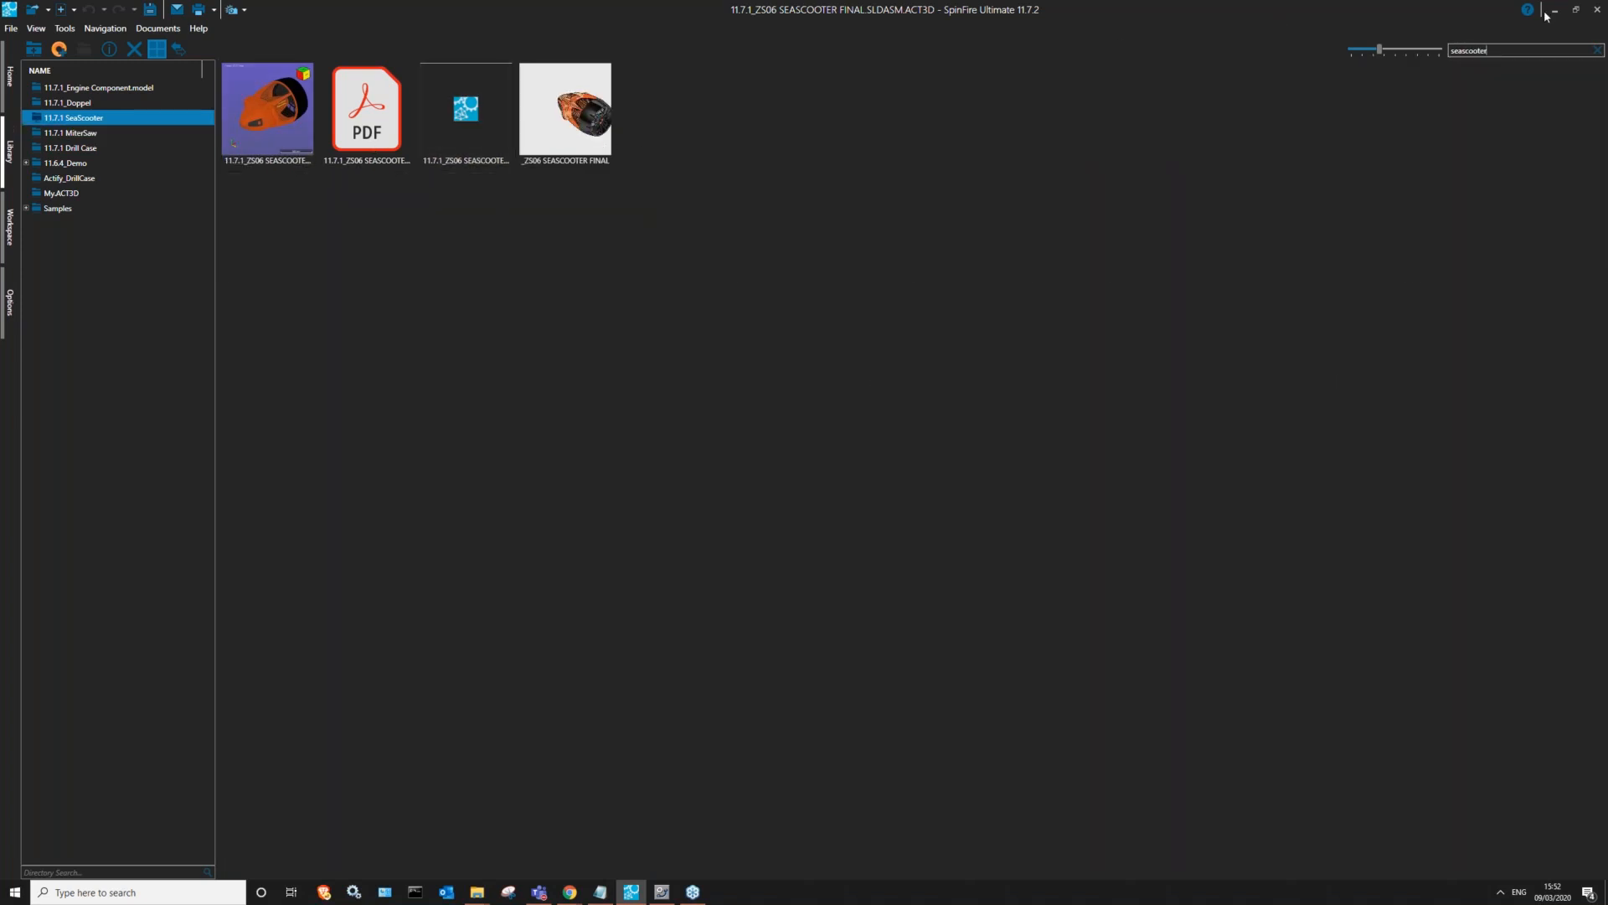
double_click(1508, 50)
key("BackSpace")
- Switch to the 11.7.1 SeaScooter folder in File Explorer, preview the seascooter ACT3D file, and reposition the window
mouse_move(479, 897)
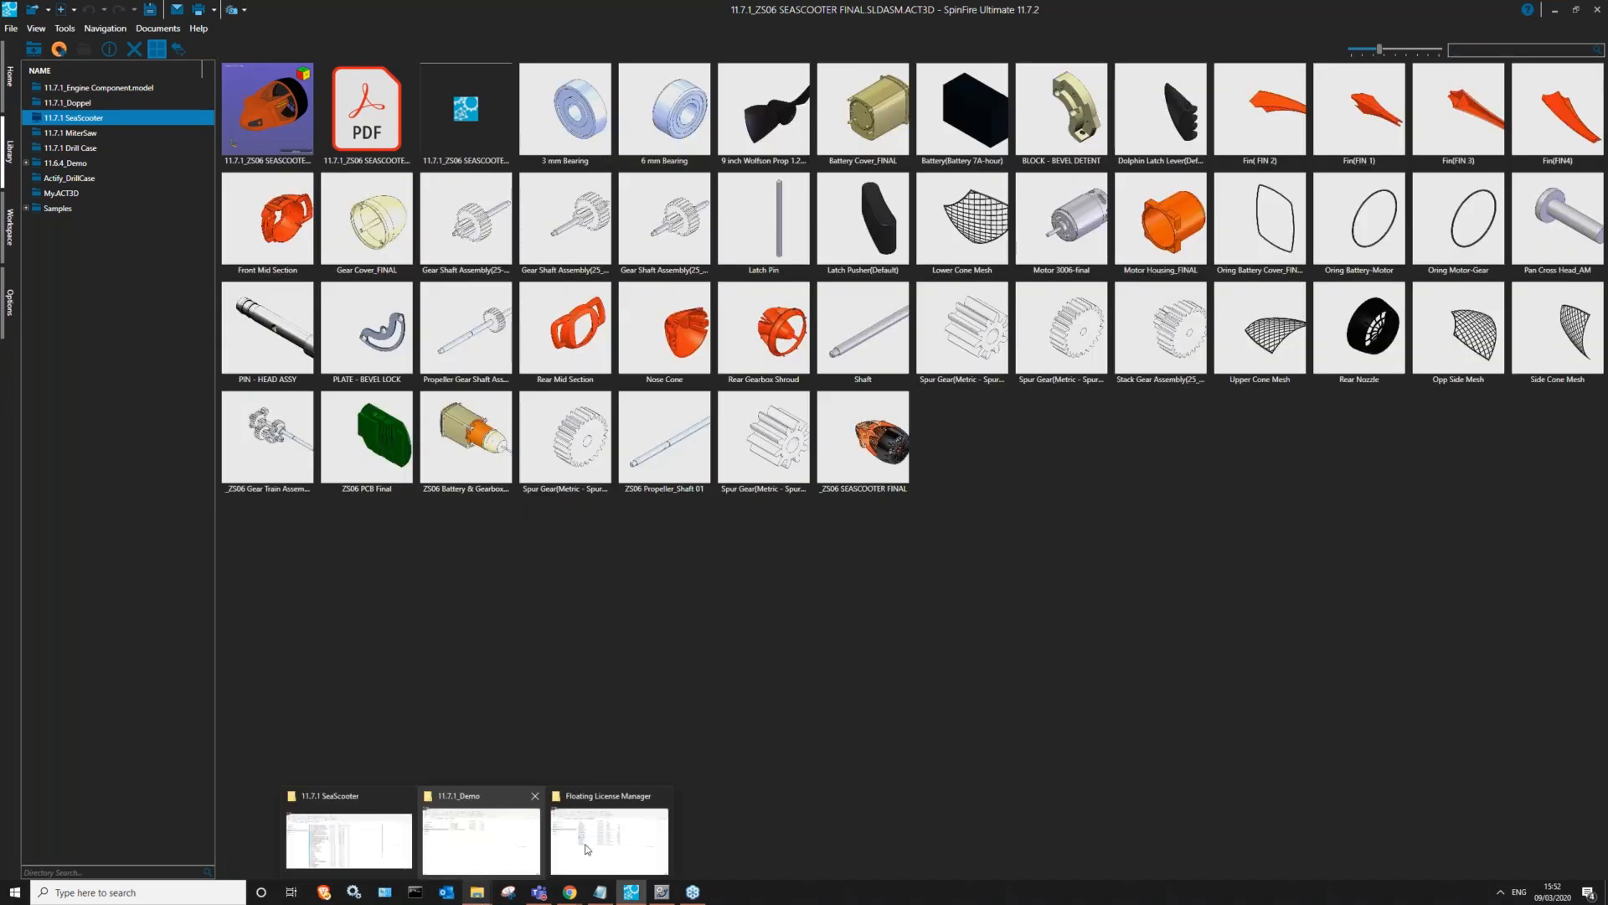
left_click(375, 844)
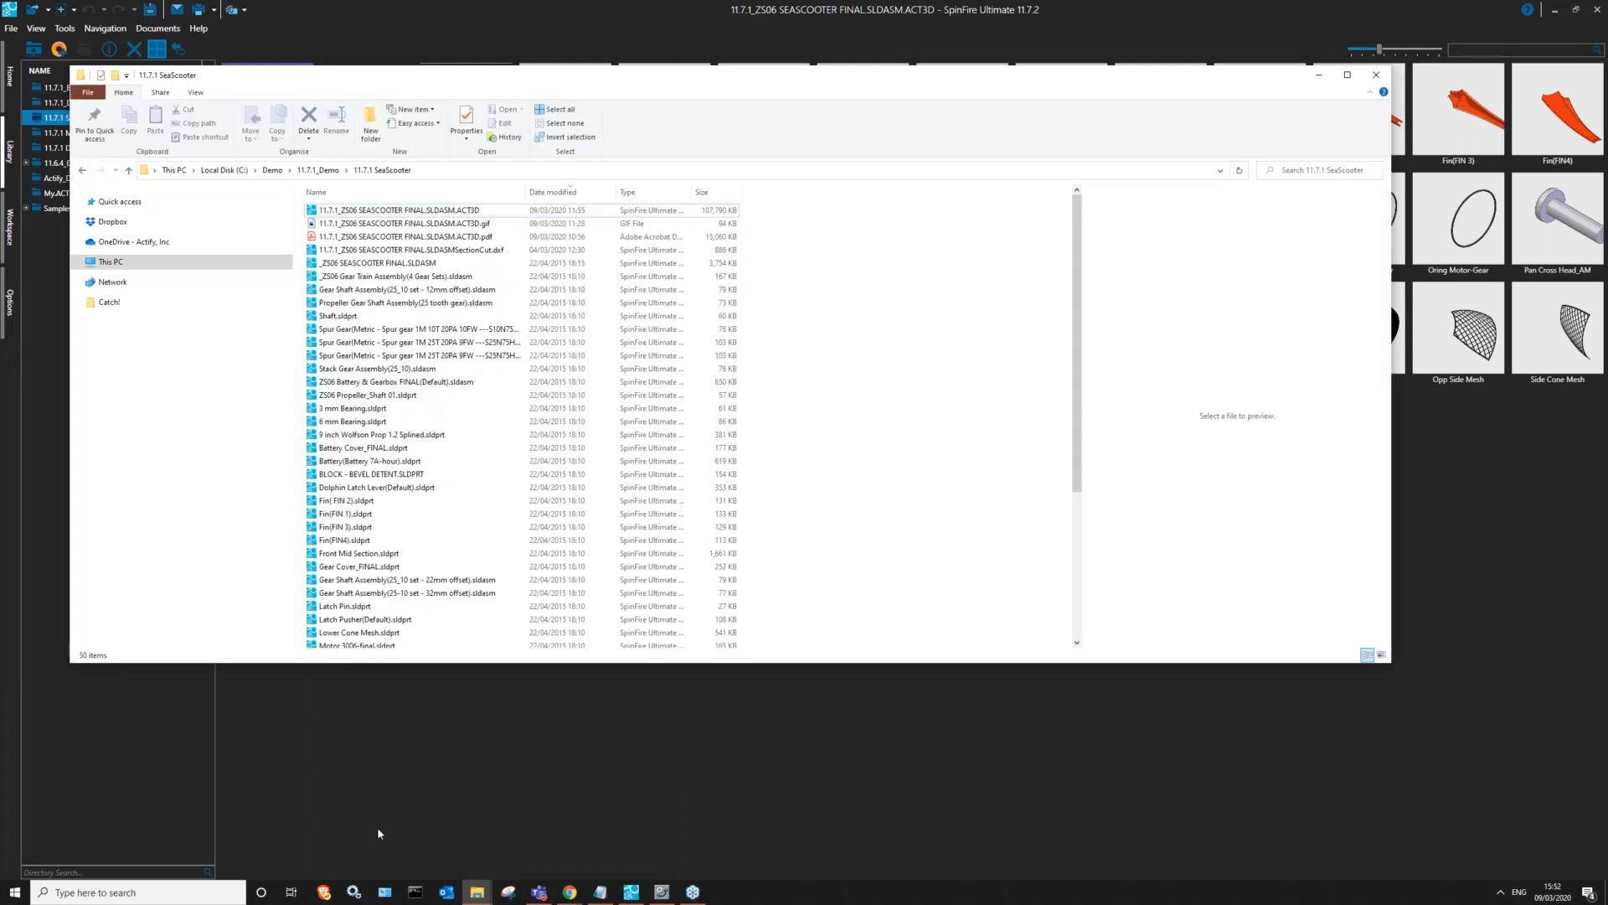
left_click(394, 213)
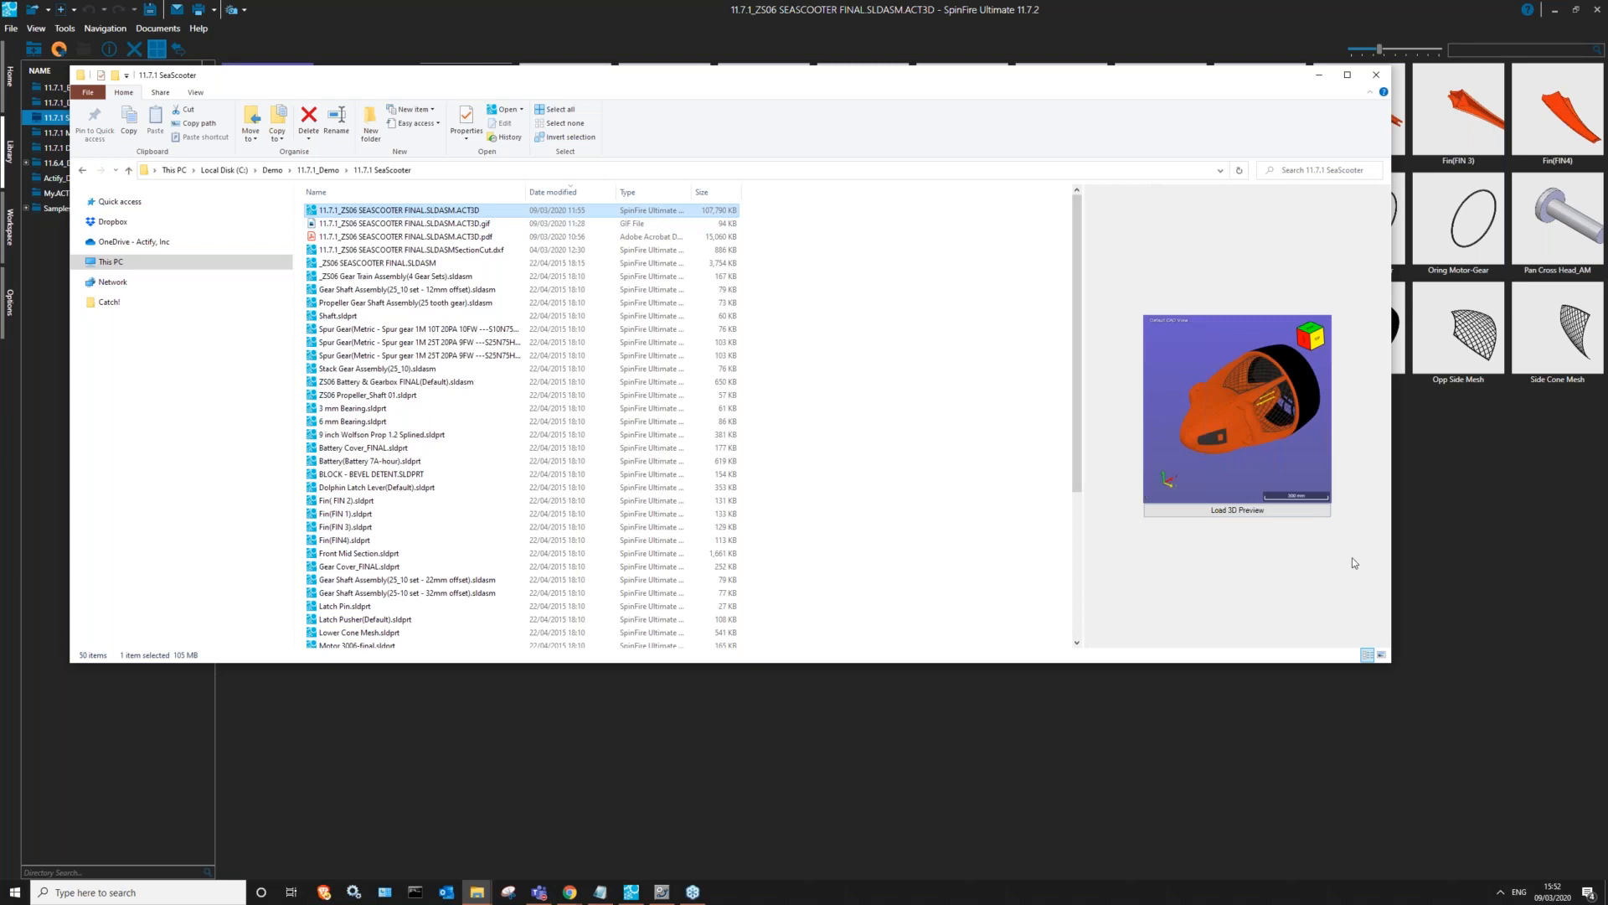
left_click_drag(729, 75, 648, 84)
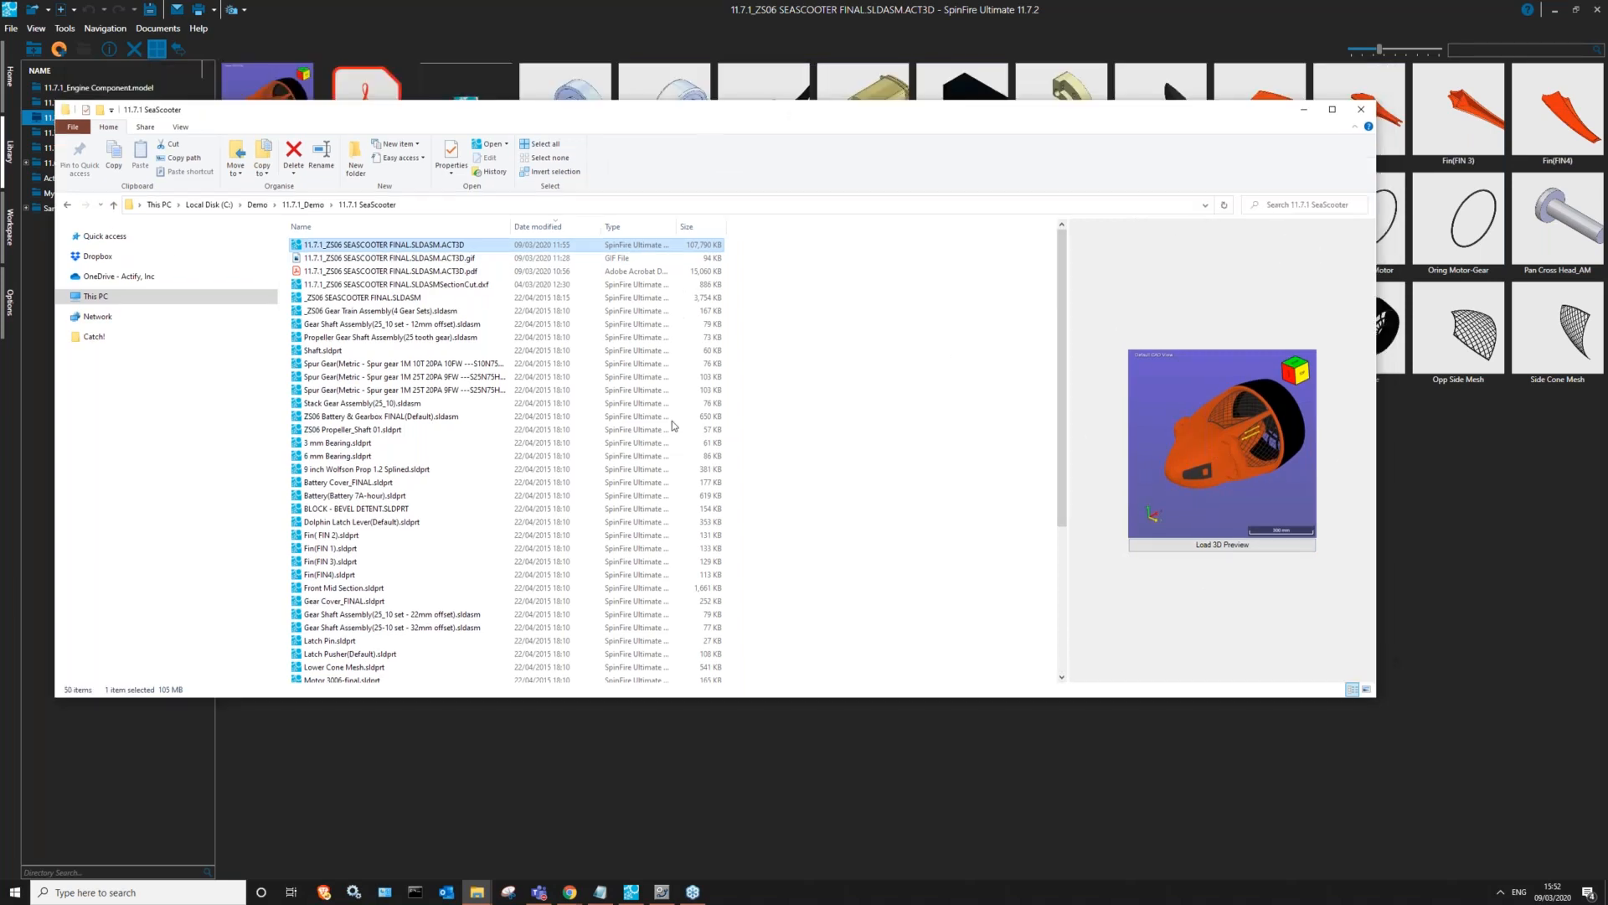
left_click_drag(669, 248, 657, 150)
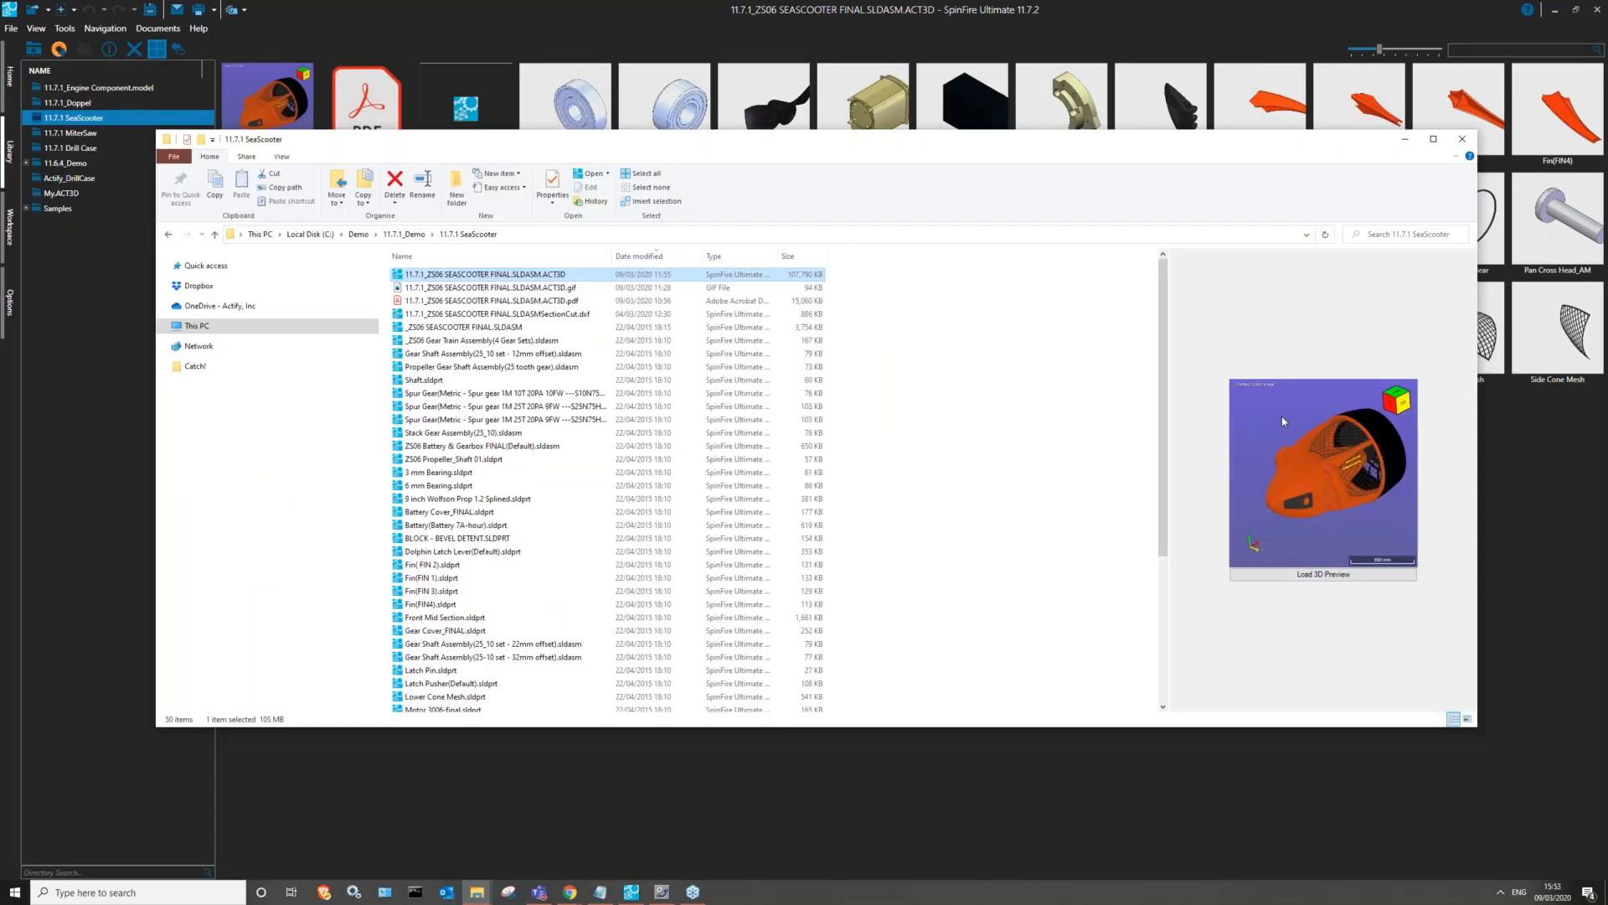
- Load the ACT3D file's 3D preview, rotate and zoom the model, and preview the seascooter GIF file
left_click(1314, 582)
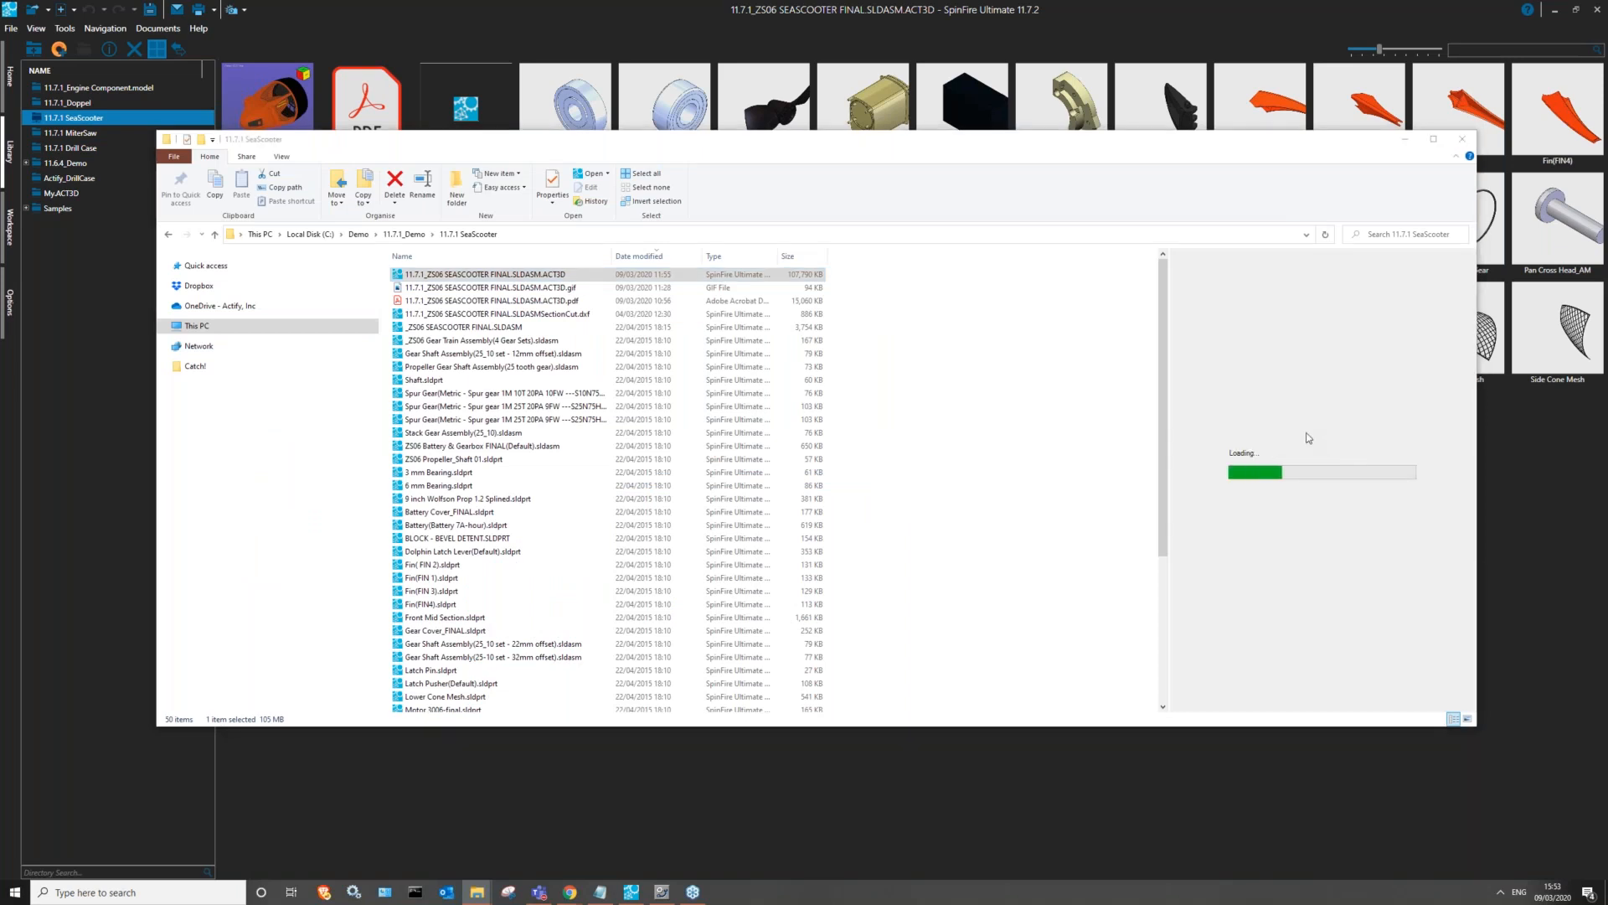
left_click_drag(1325, 503, 1350, 455)
scroll(1350, 456, "up", 4)
left_click(470, 292)
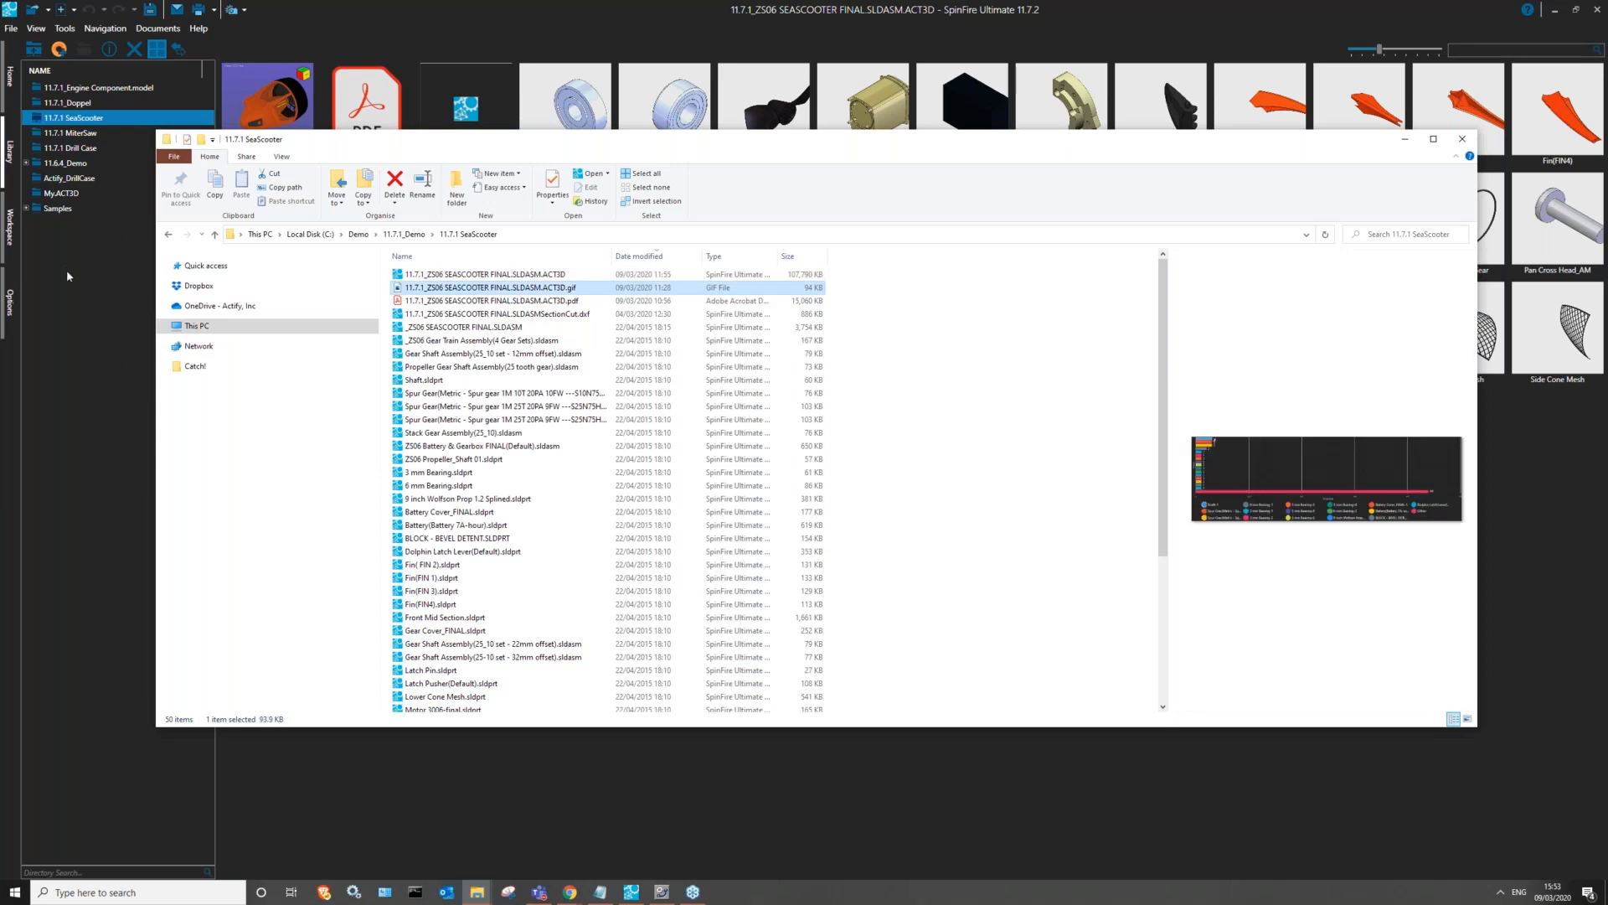
- Examine the Save ACT3D settings in the 3D Viewer options, then return to the SeaScooter assembly in the workspace
left_click(8, 316)
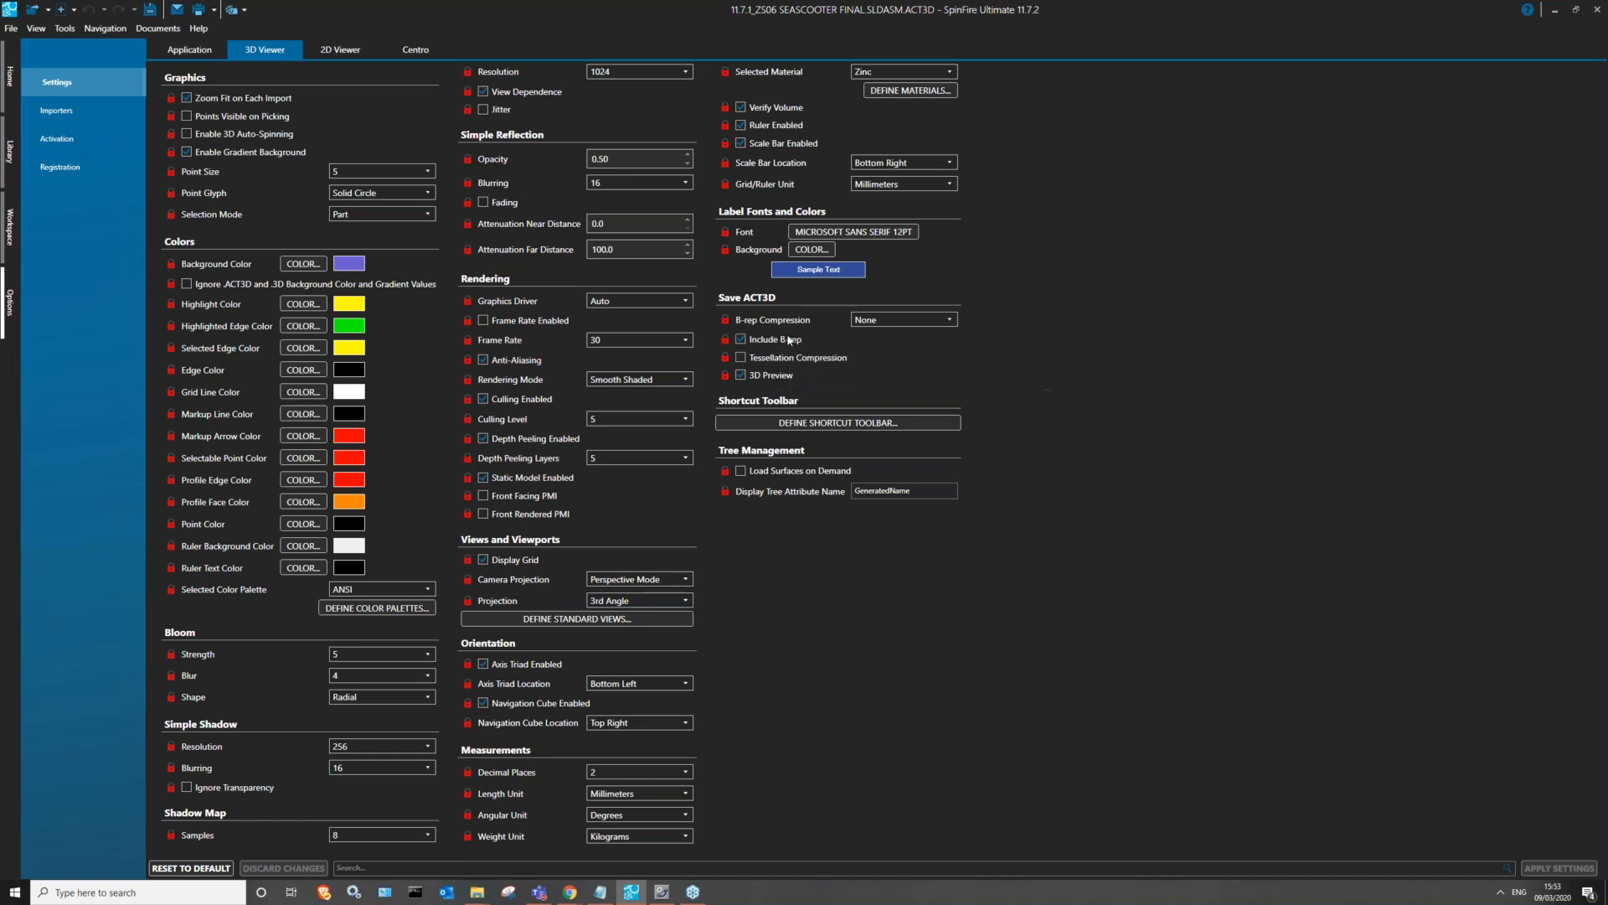
left_click(10, 216)
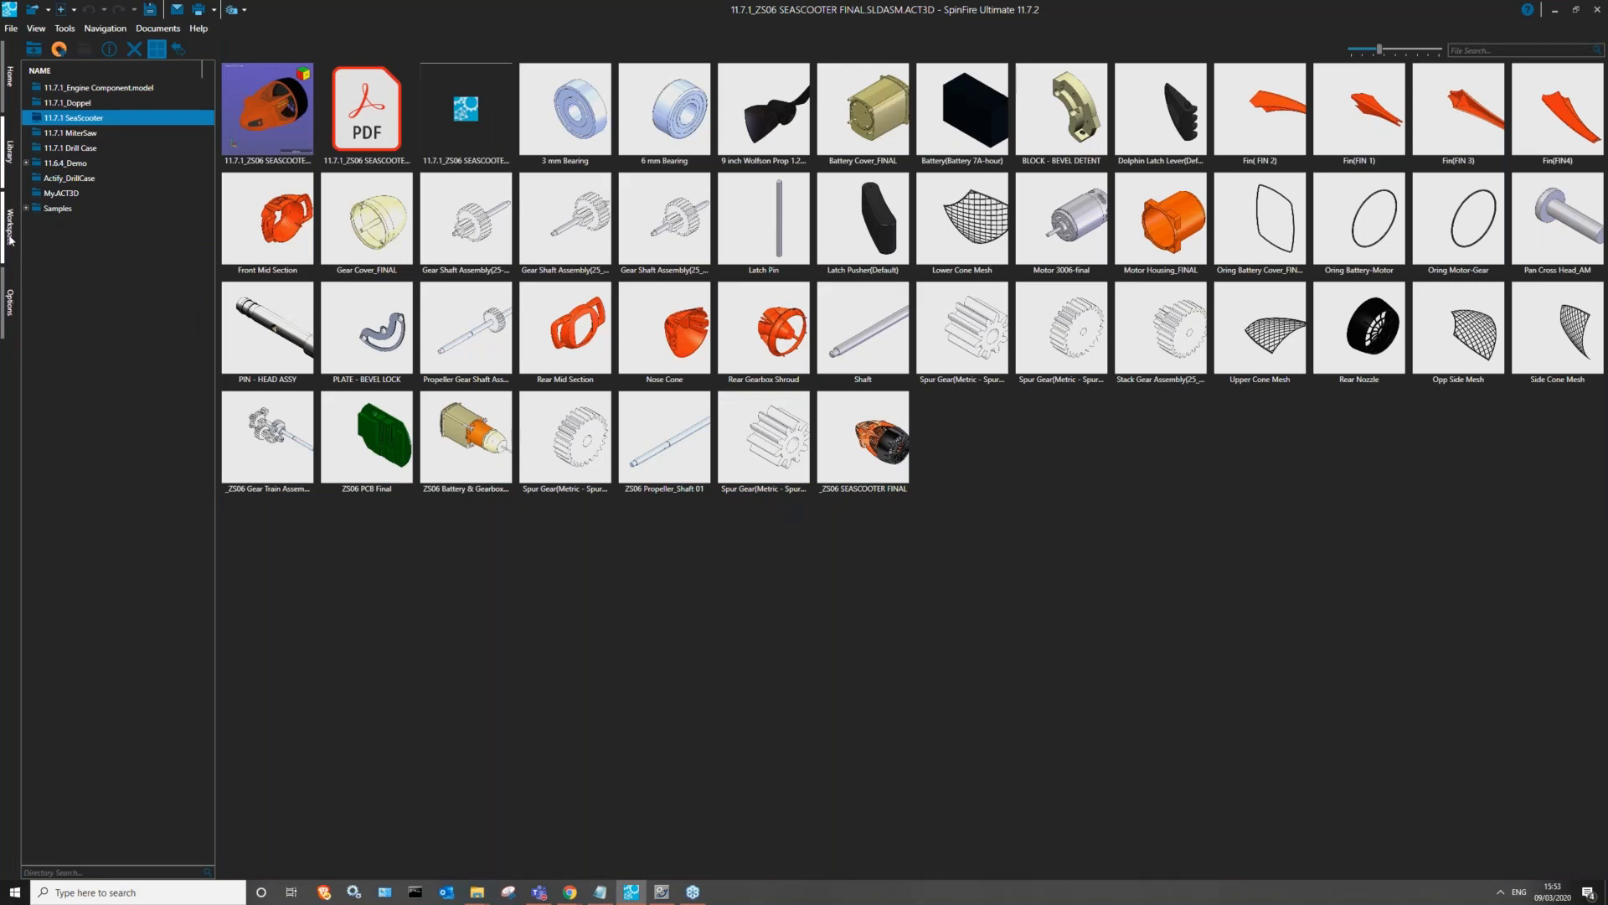
left_click(10, 240)
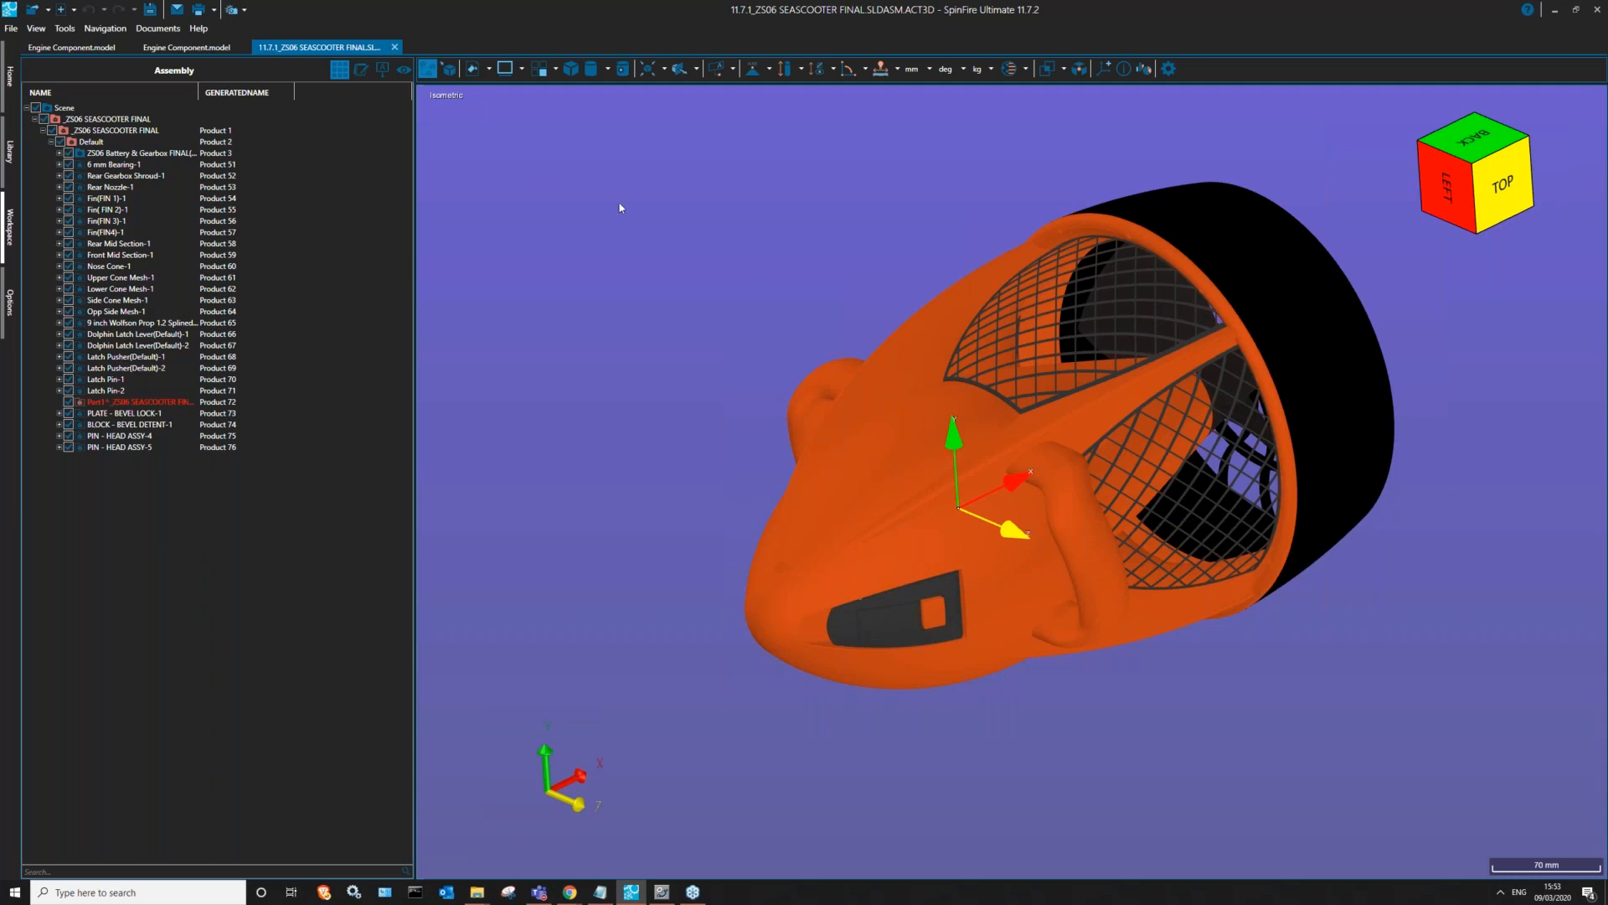
- Detach the distance measurement tools as a separate toolbar and dock it beside the workspace toolbar
key("s")
left_click_drag(326, 106, 319, 85)
left_click_drag(680, 187, 1036, 76)
key("s")
key("s")
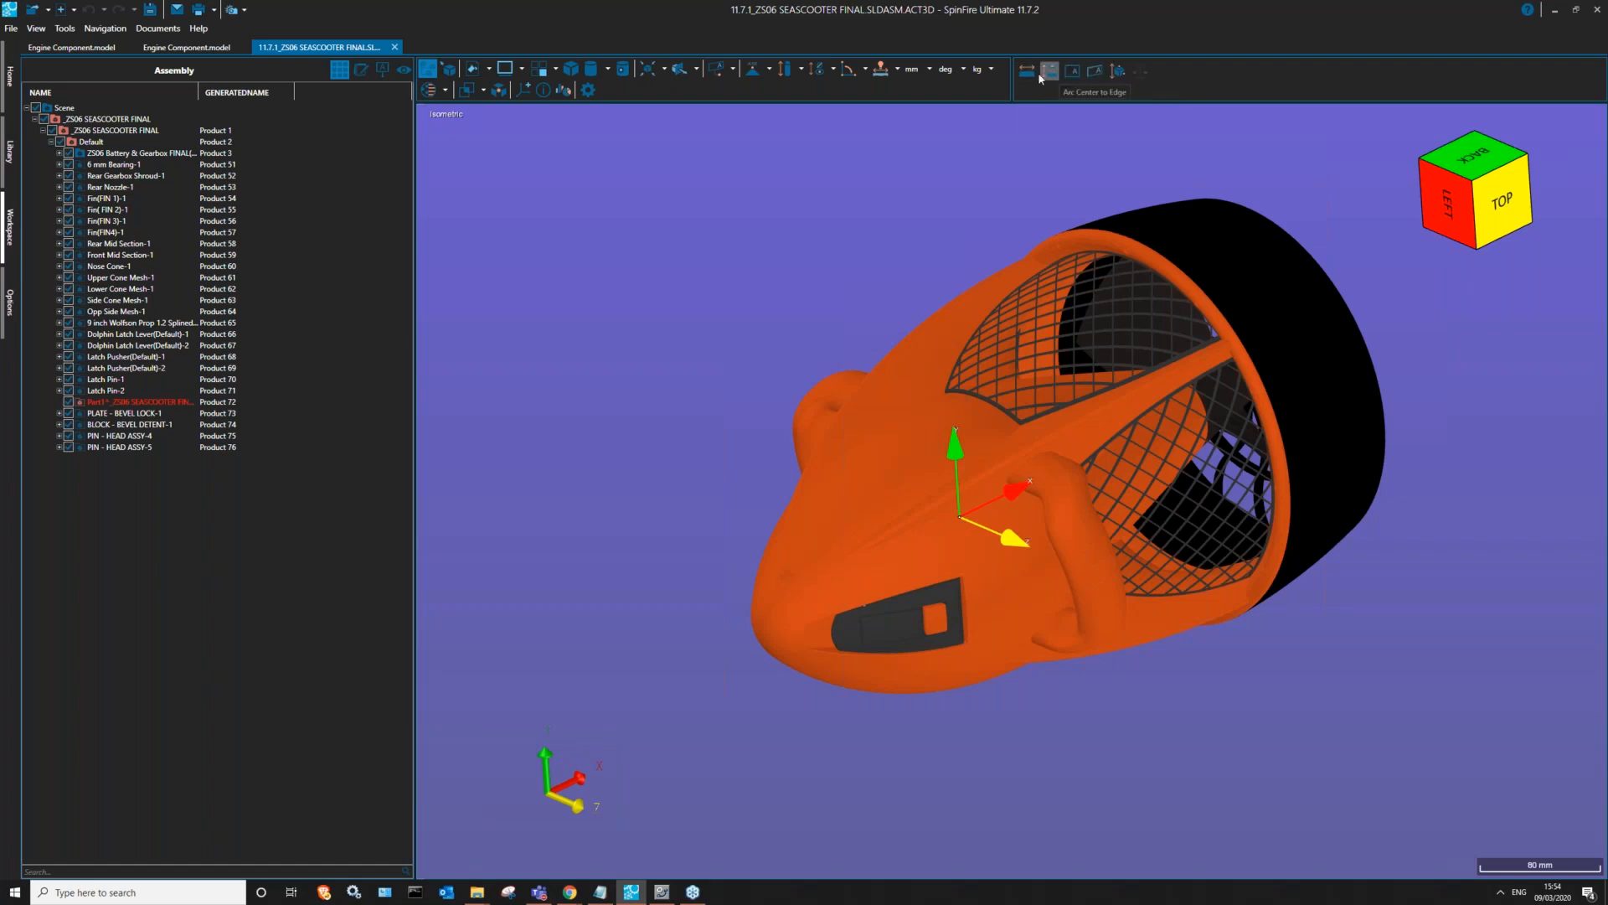
- Check the minimum distance and boundary measurement commands, and dock the detached measurement toolbar vertically along the 3D view's right edge
left_click(803, 71)
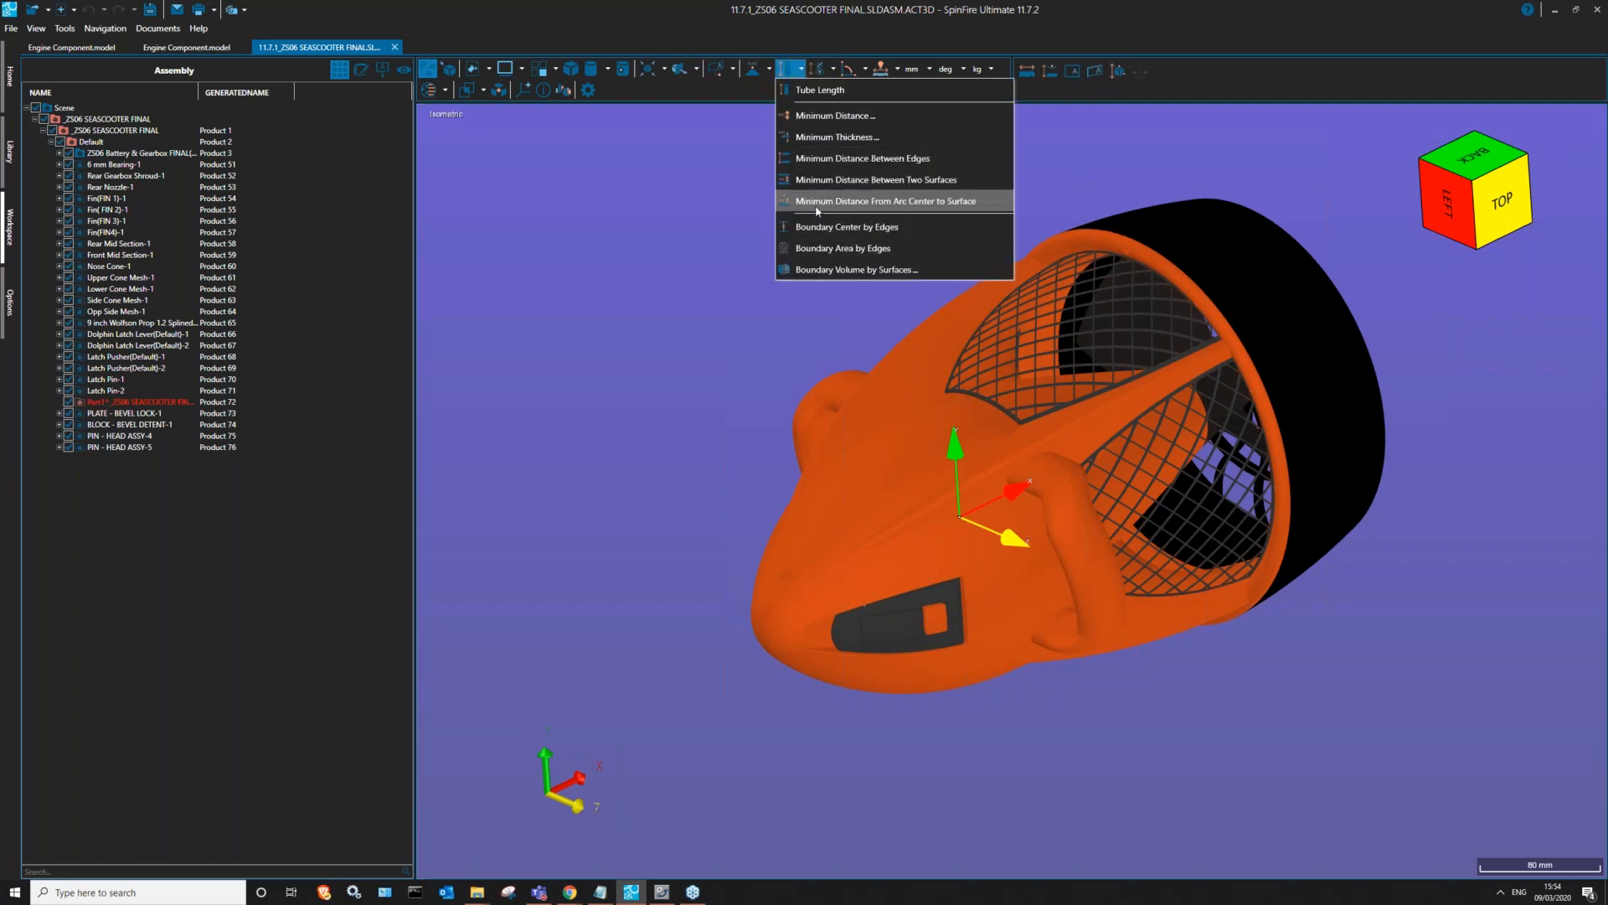
left_click(802, 48)
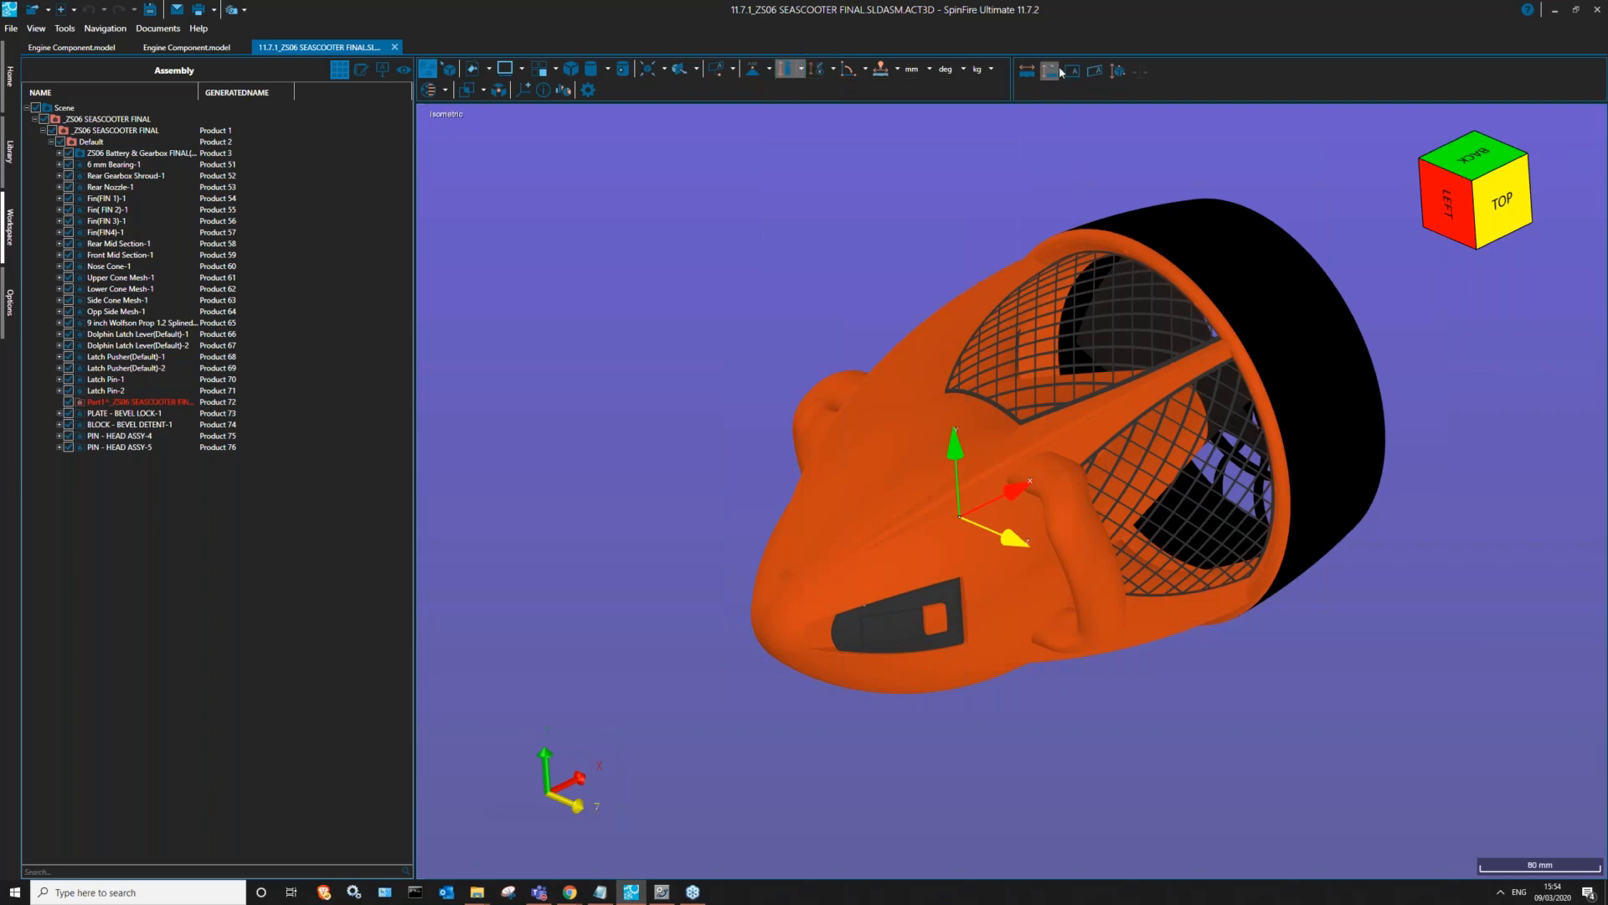
left_click(1050, 71)
left_click_drag(1017, 70, 1599, 481)
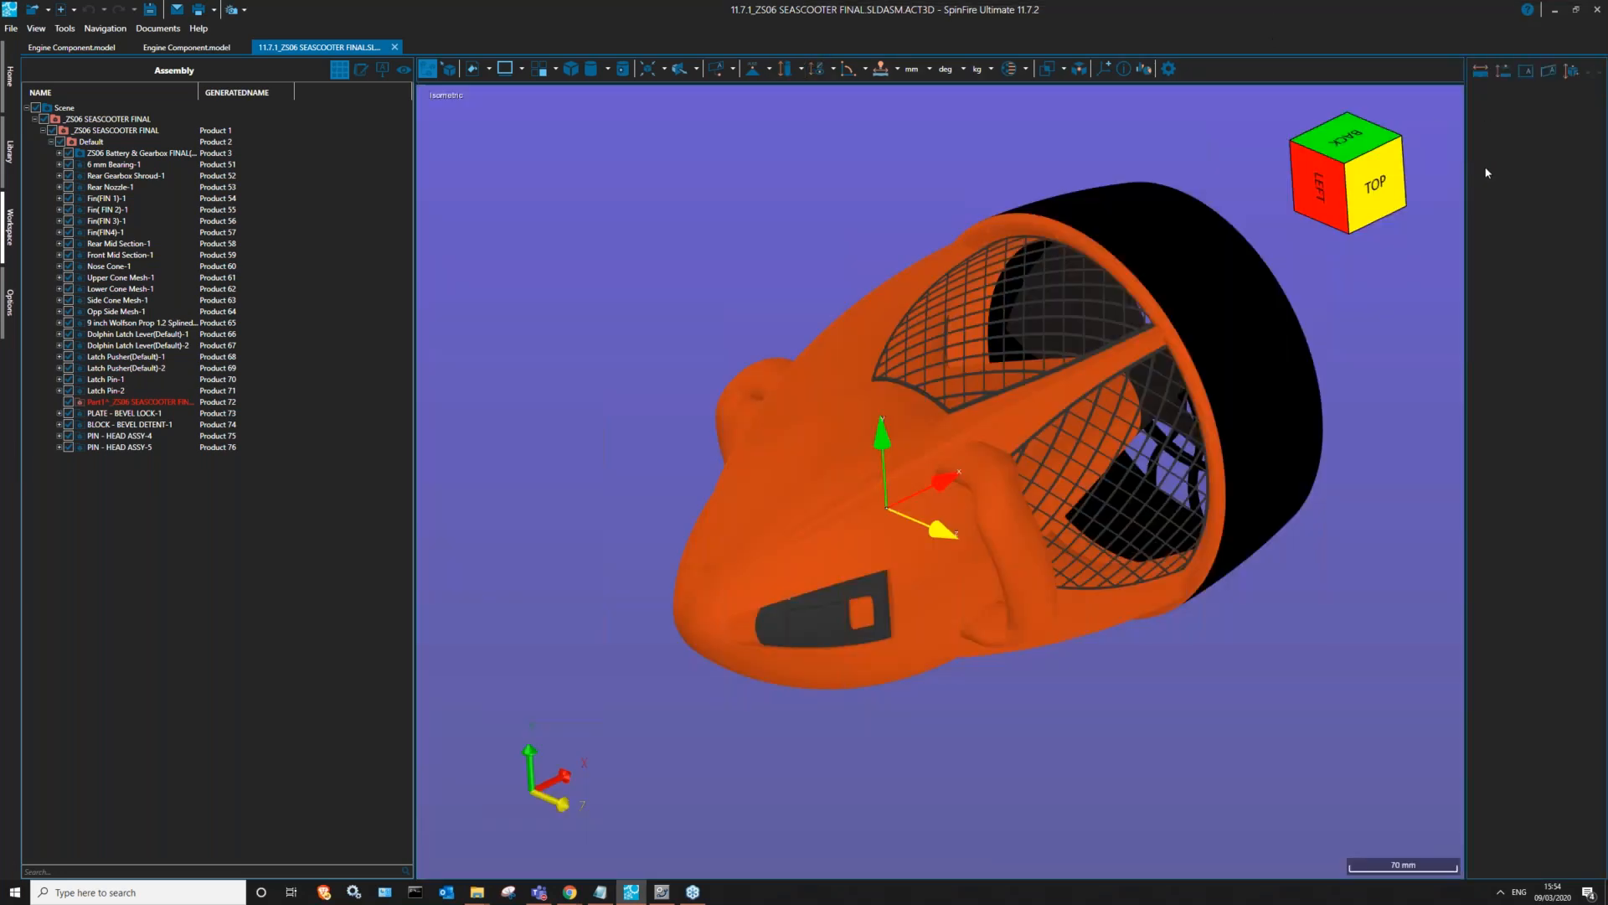
left_click_drag(1476, 159, 1577, 209)
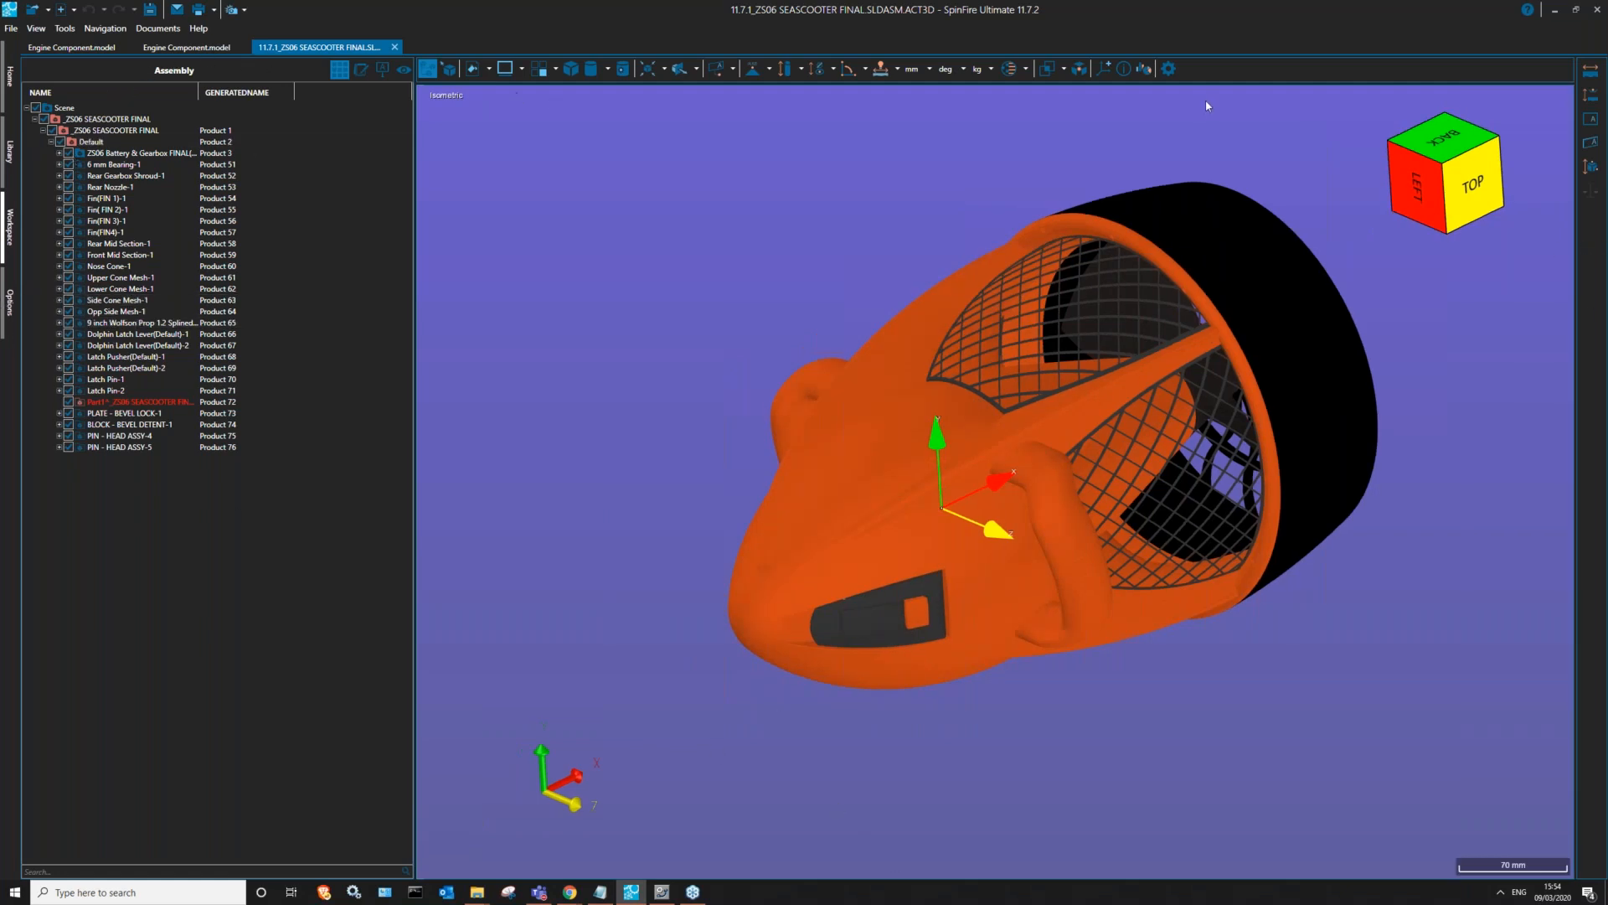
- Float the workspace toolbar over the model, dock it above the assembly tree, and return it above the 3D view
left_click_drag(1200, 65, 499, 124)
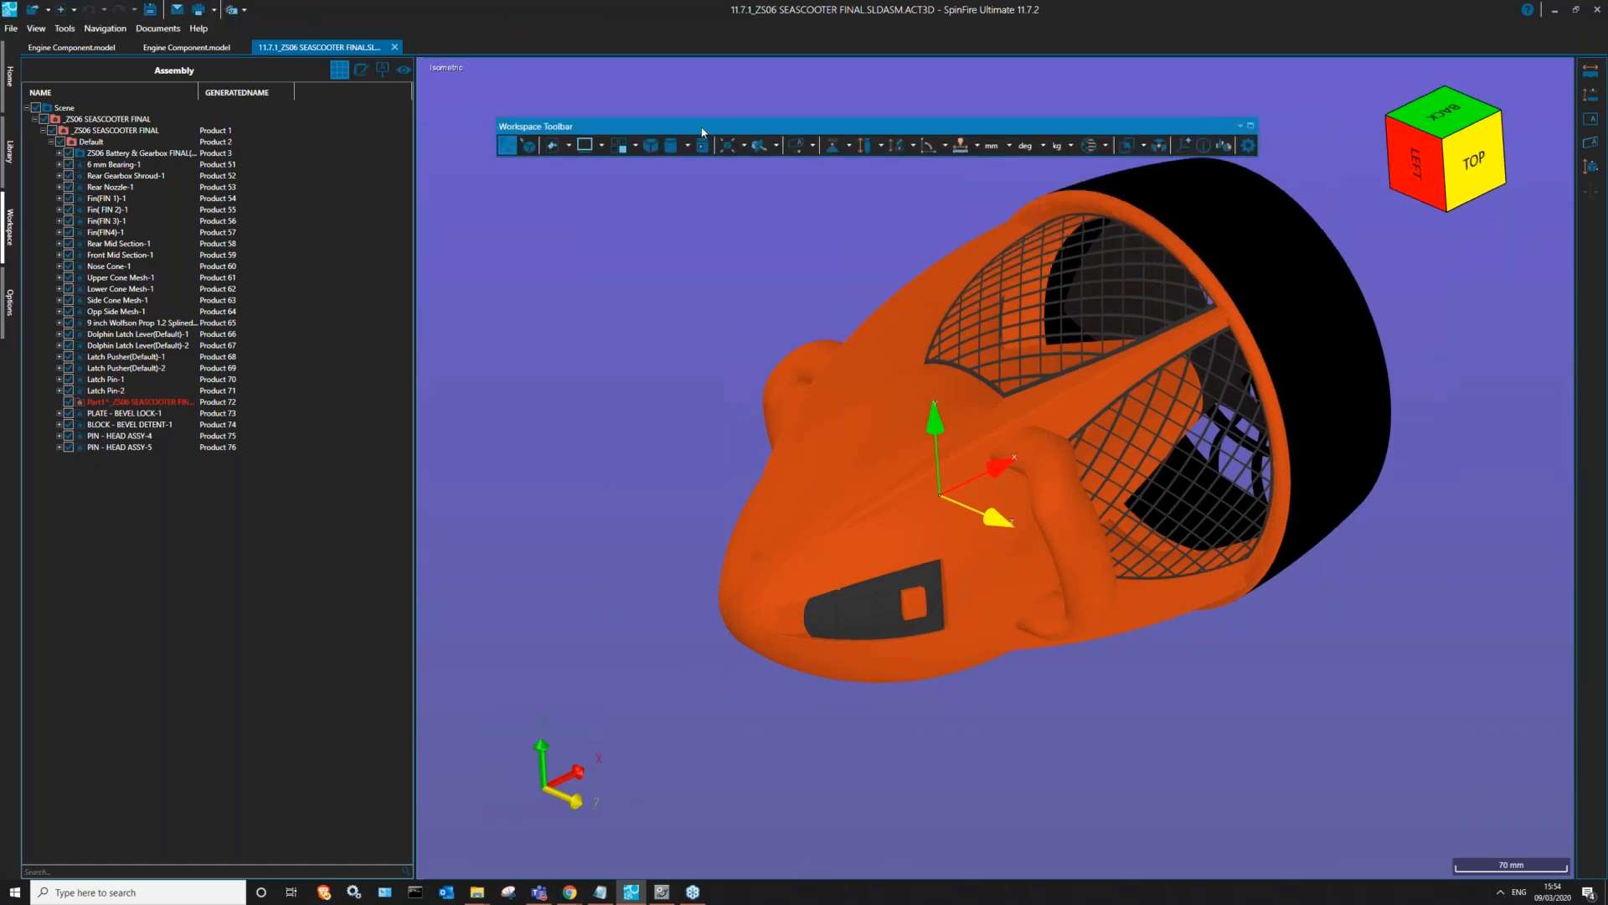
left_click_drag(617, 126, 817, 63)
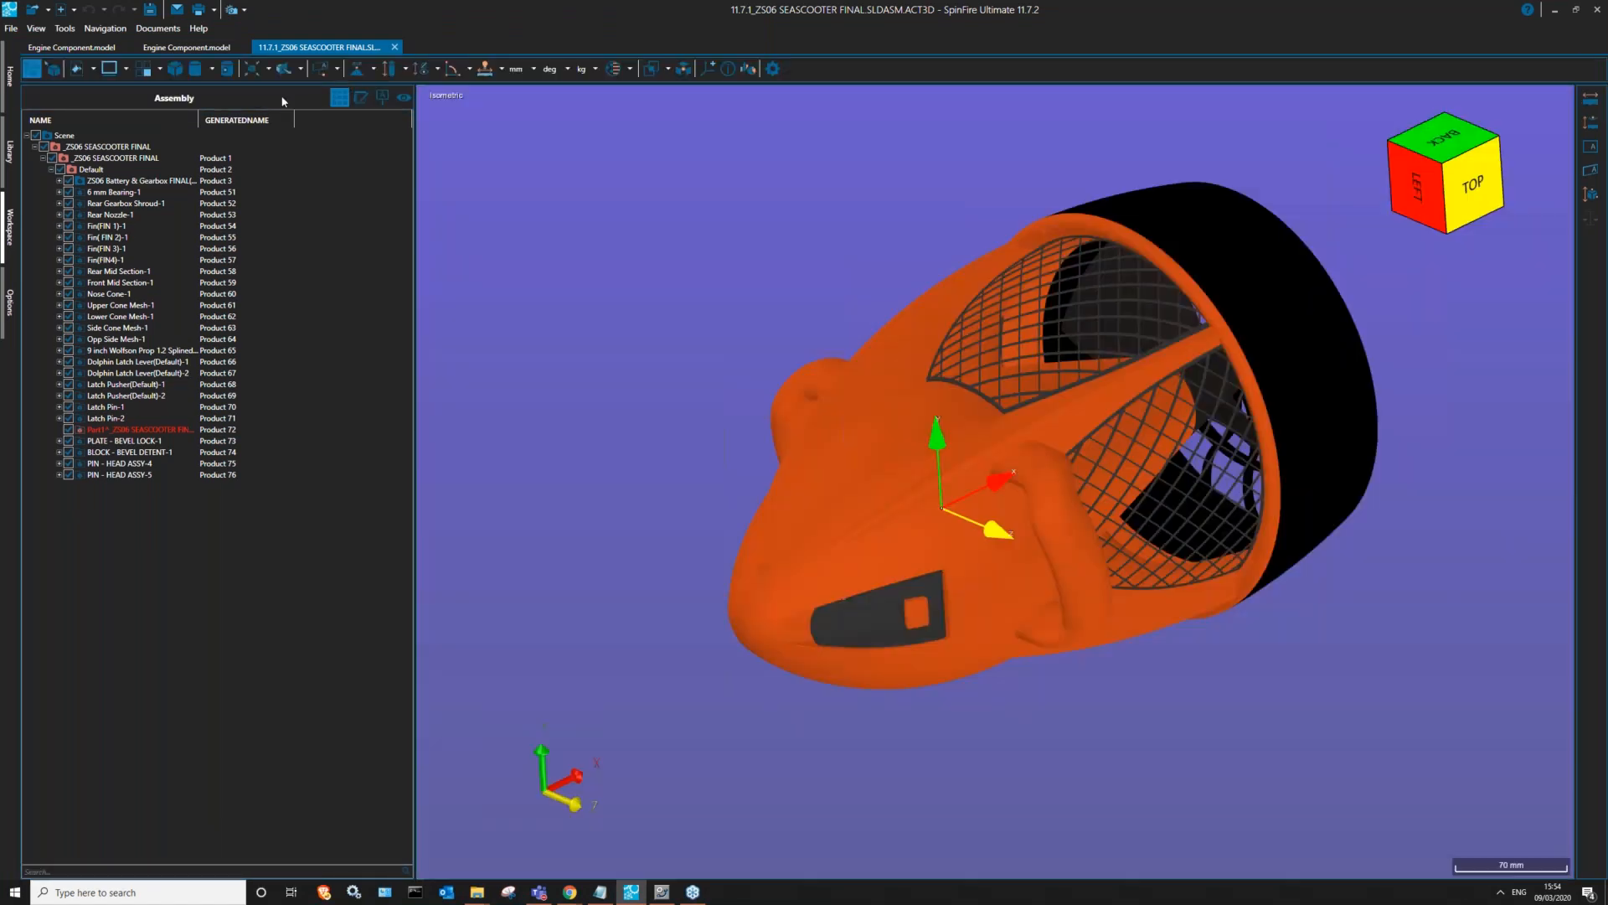
mouse_move(196, 96)
left_mouse_down()
mouse_move(1017, 226)
mouse_move(1057, 141)
mouse_move(1079, 145)
mouse_move(1154, 167)
mouse_move(1583, 444)
mouse_move(1596, 480)
mouse_move(733, 352)
mouse_move(25, 469)
left_mouse_up()
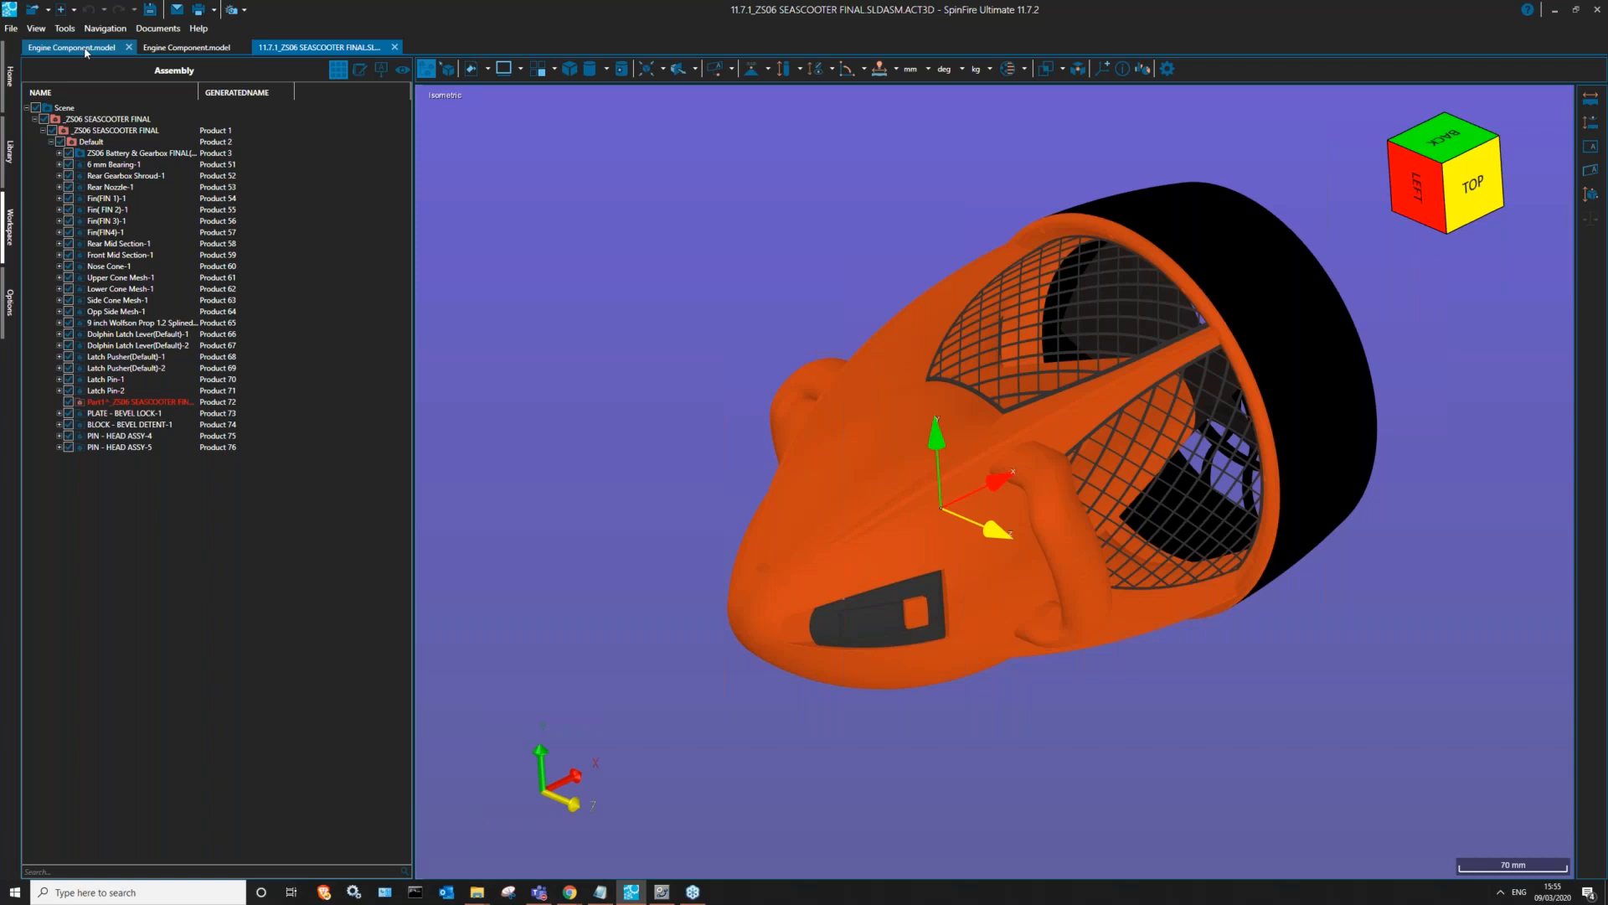
- Compare the two open Engine Component models by switching between them and rotating each connecting rod
left_click(155, 48)
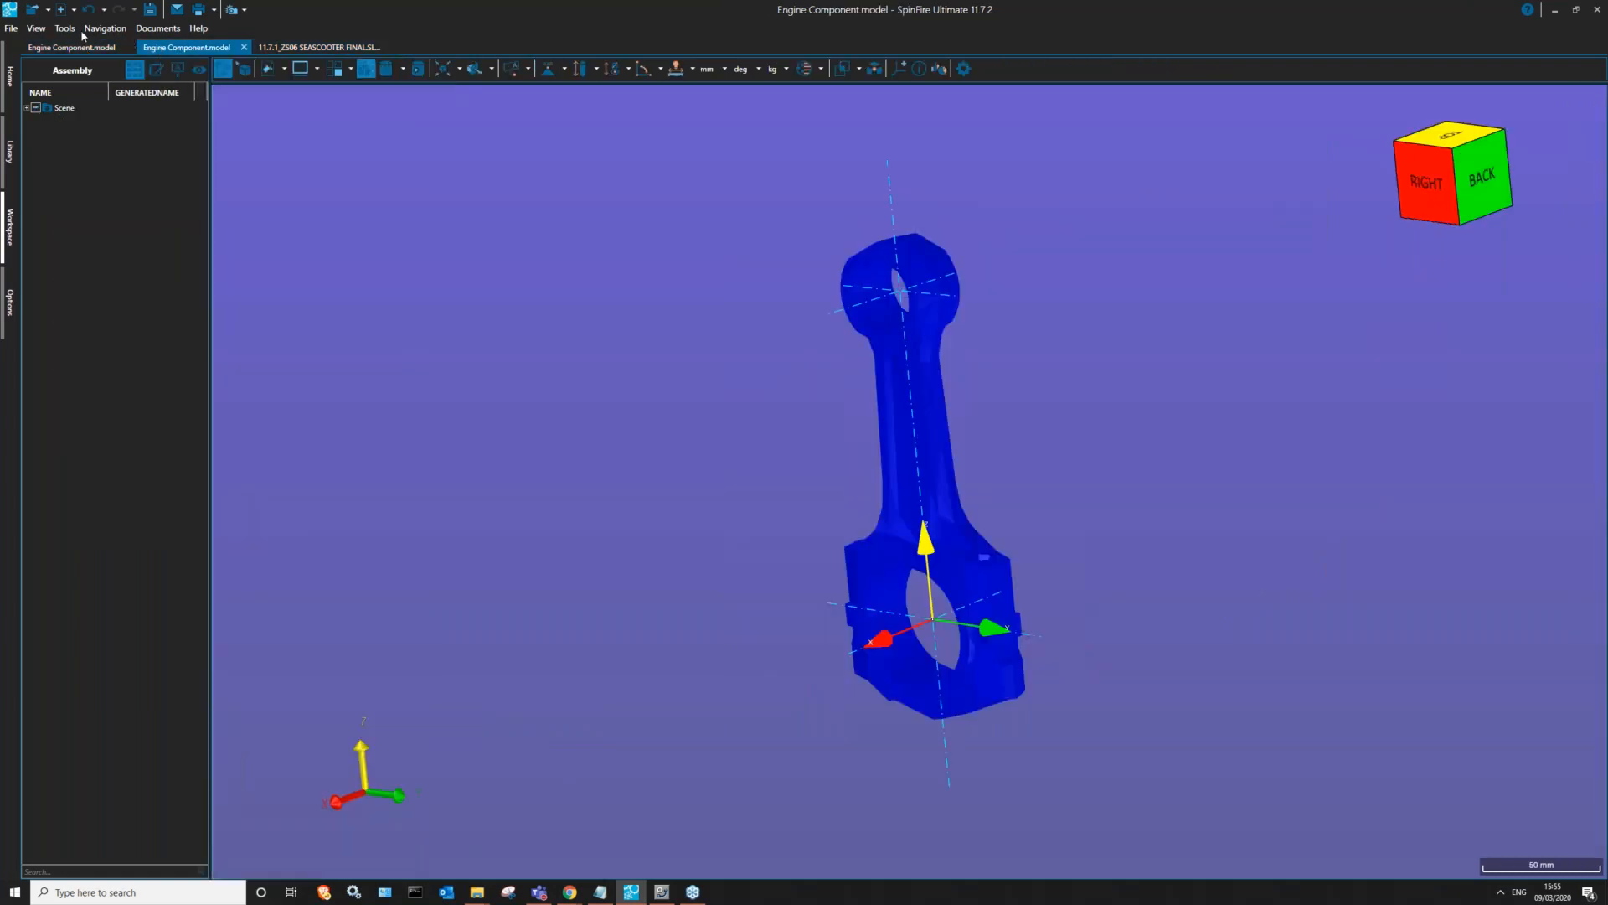
left_click(82, 47)
left_click_drag(968, 445, 910, 283)
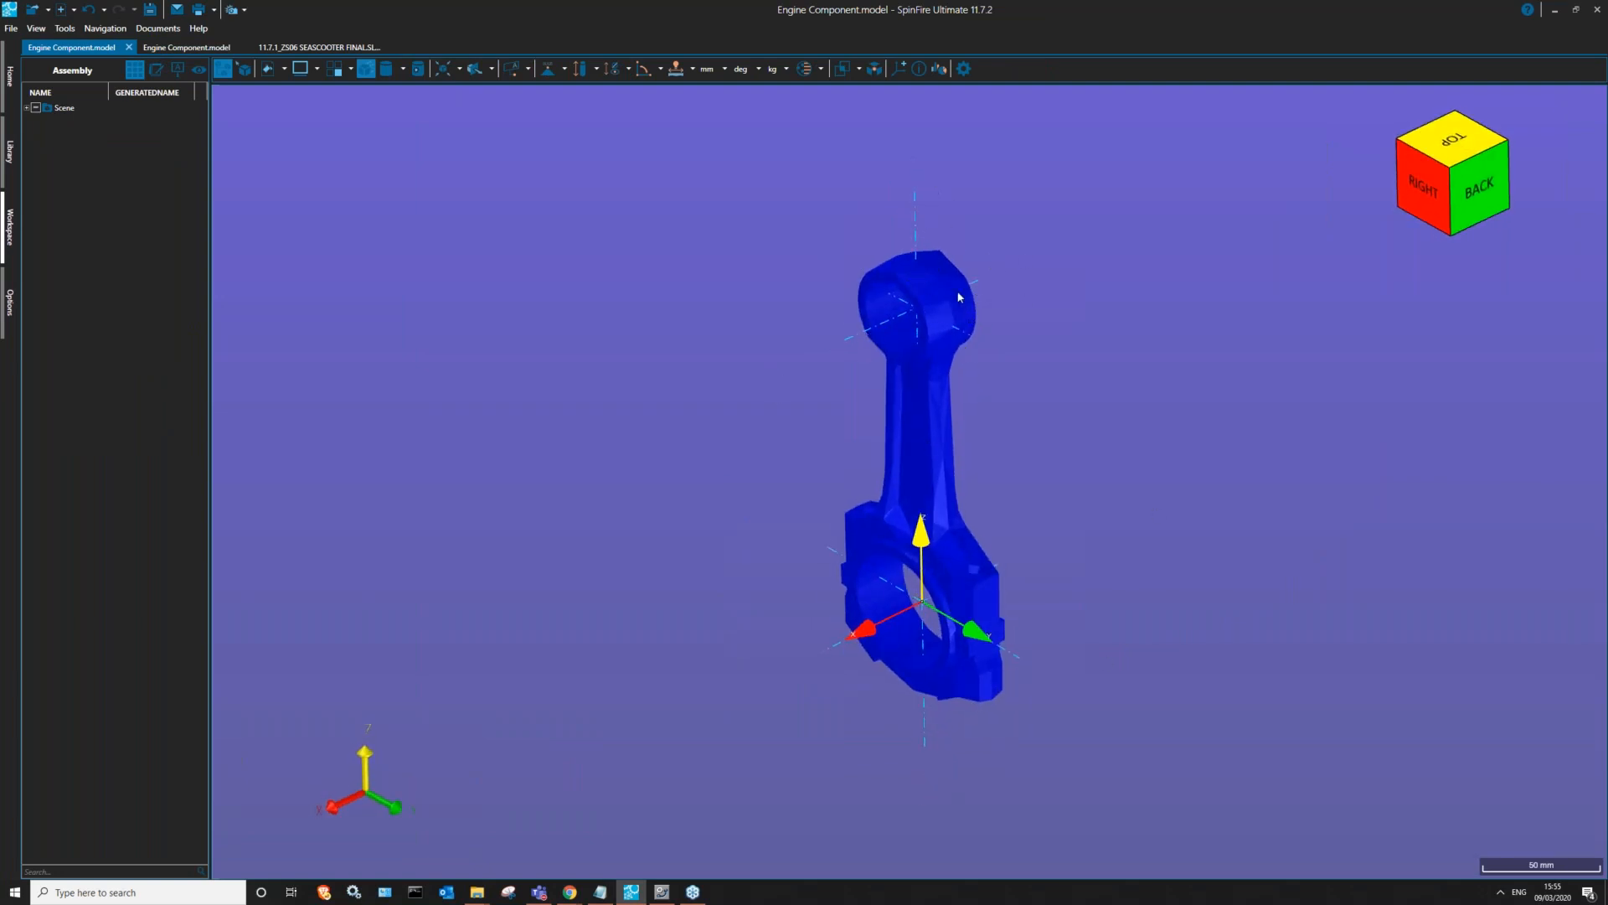
left_click_drag(925, 312, 260, 93)
left_click(218, 50)
left_click_drag(829, 291, 910, 330)
left_click_drag(997, 445, 963, 373)
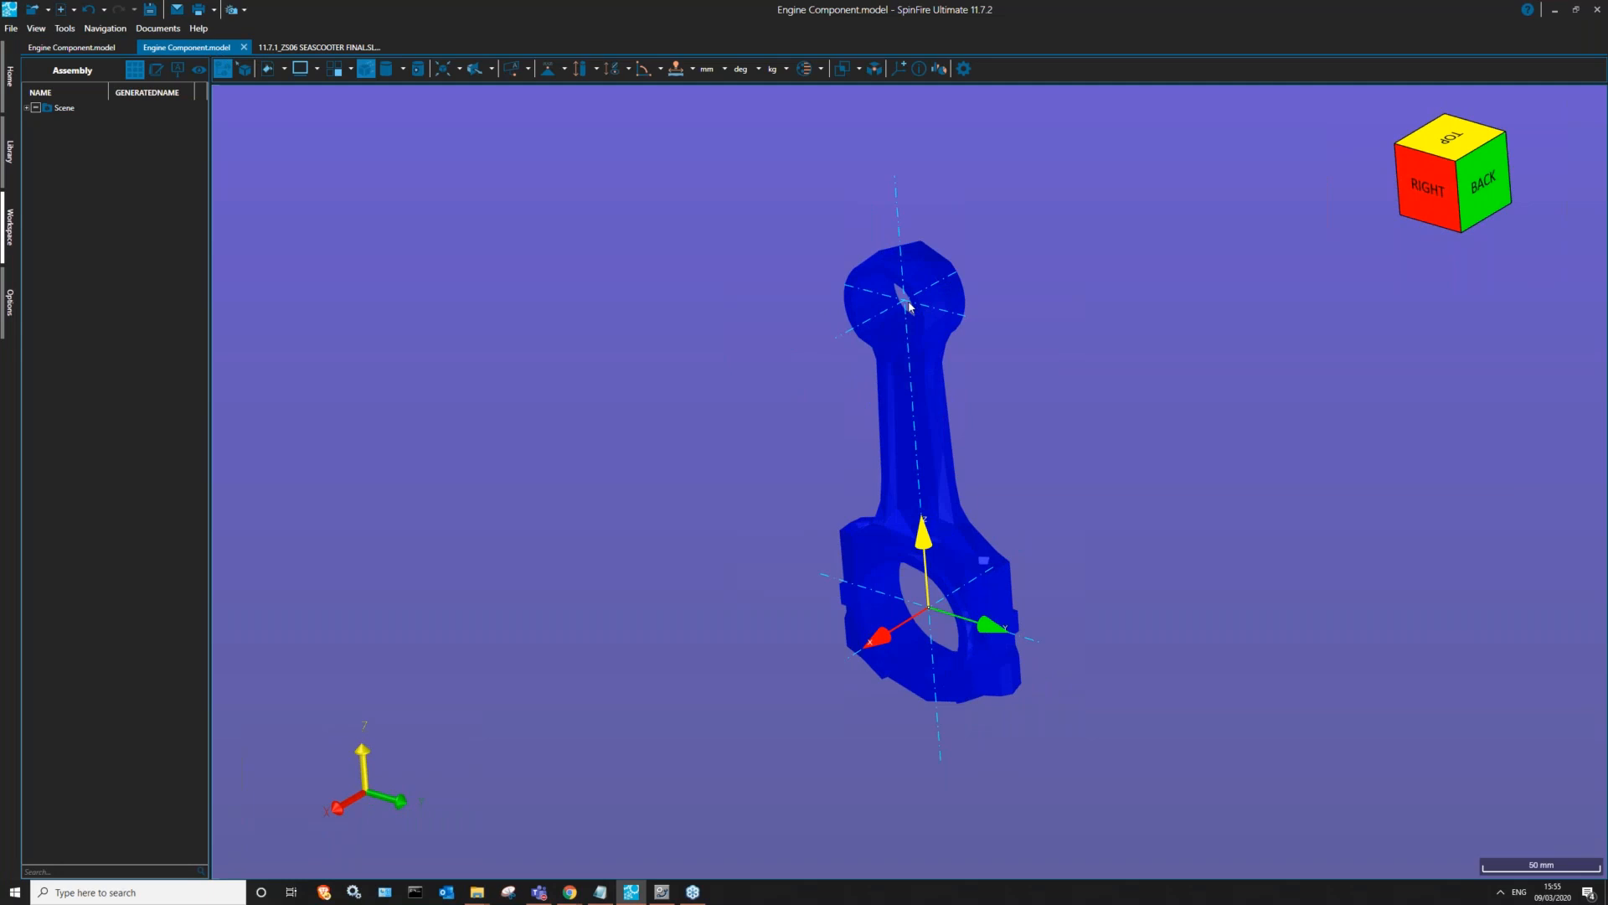
left_click_drag(1144, 549, 782, 477)
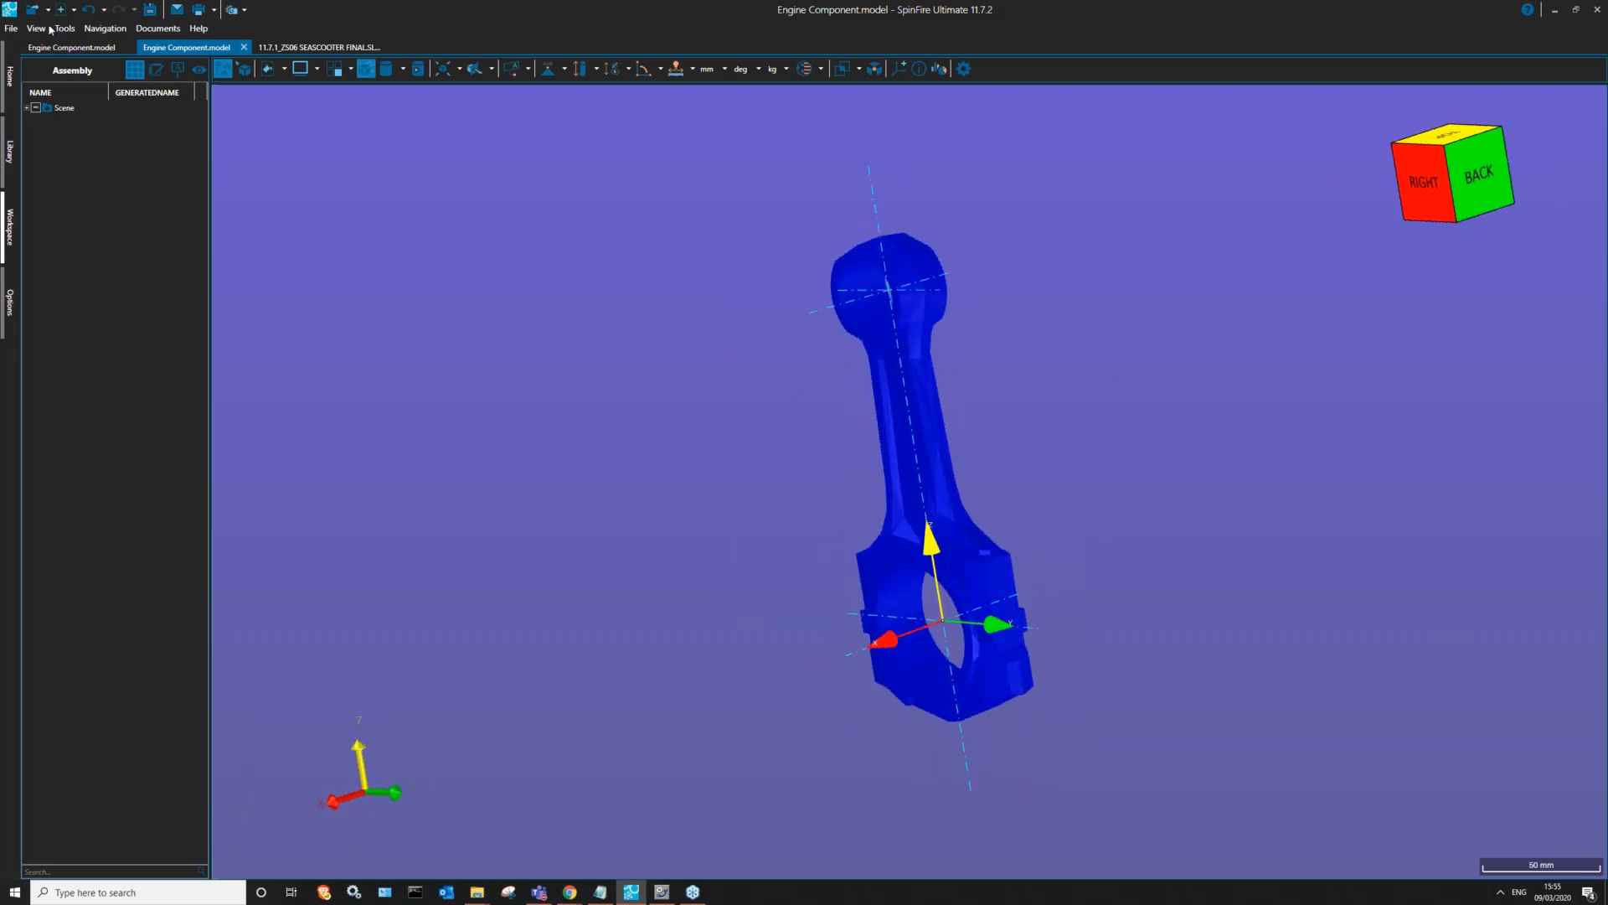
- Return to the first Engine Component model, rotate the connecting rod, and show the Output log
left_click(328, 48)
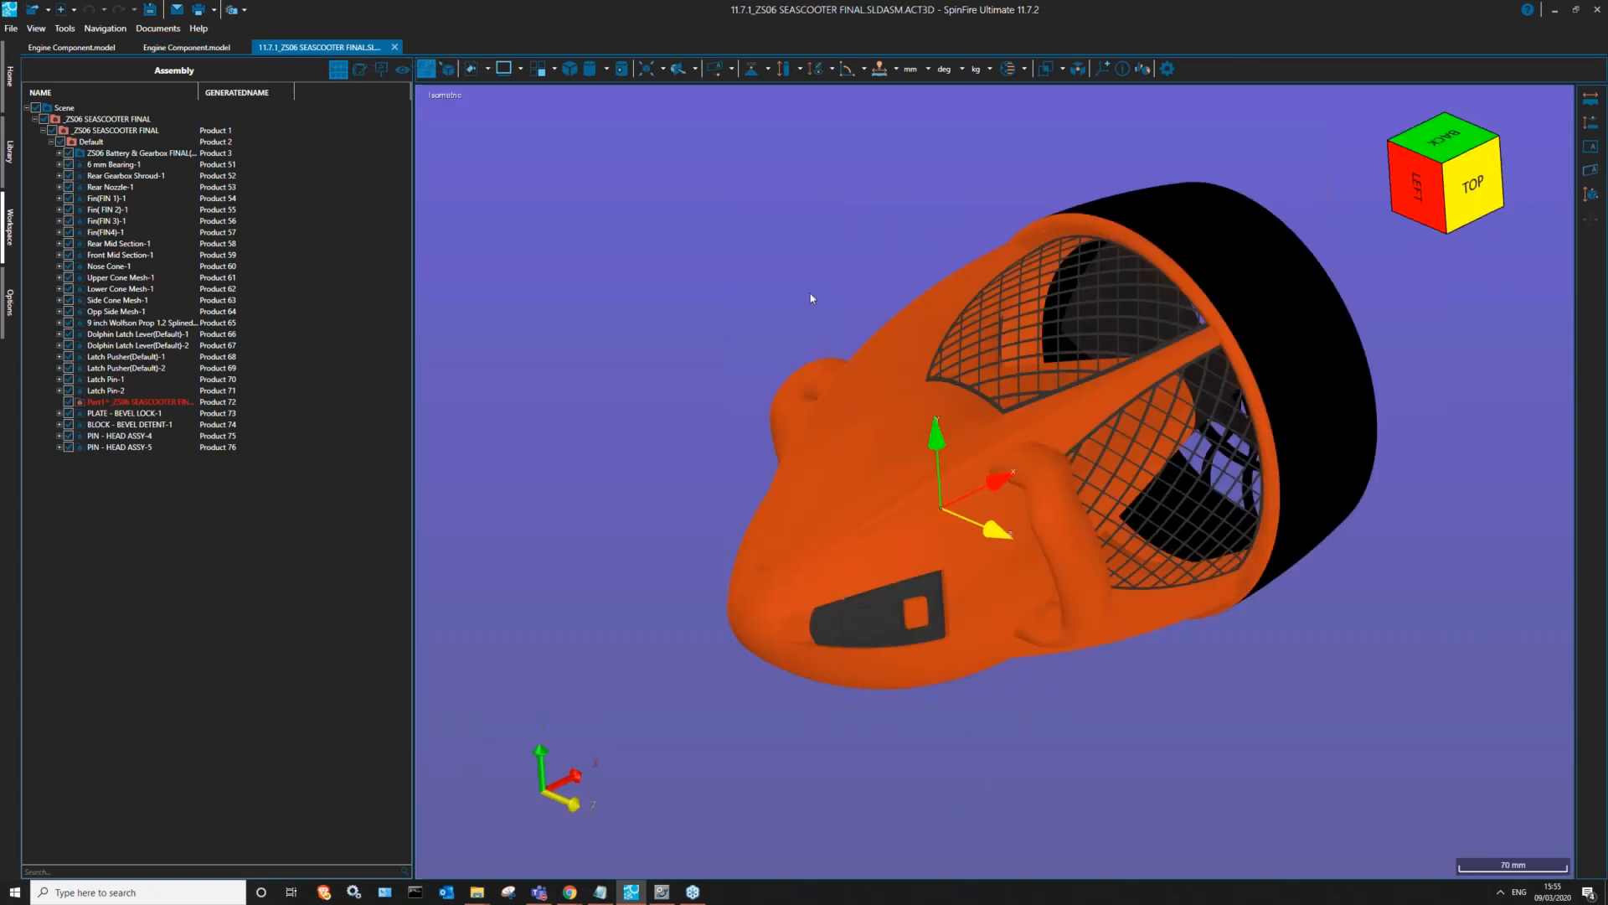
left_click(70, 49)
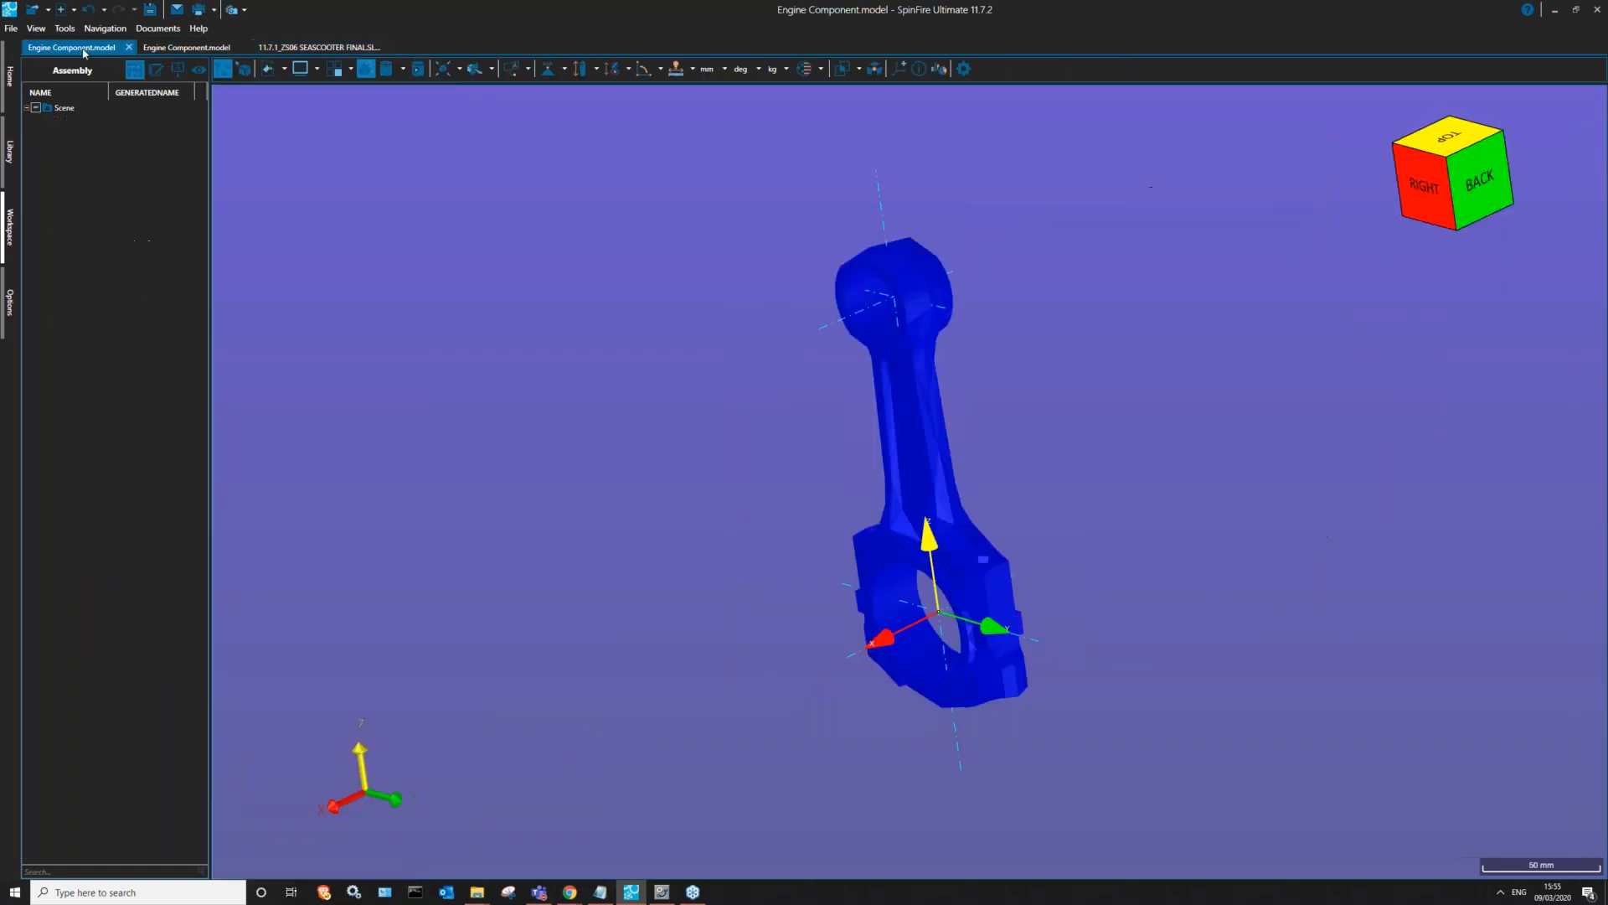
left_click(36, 32)
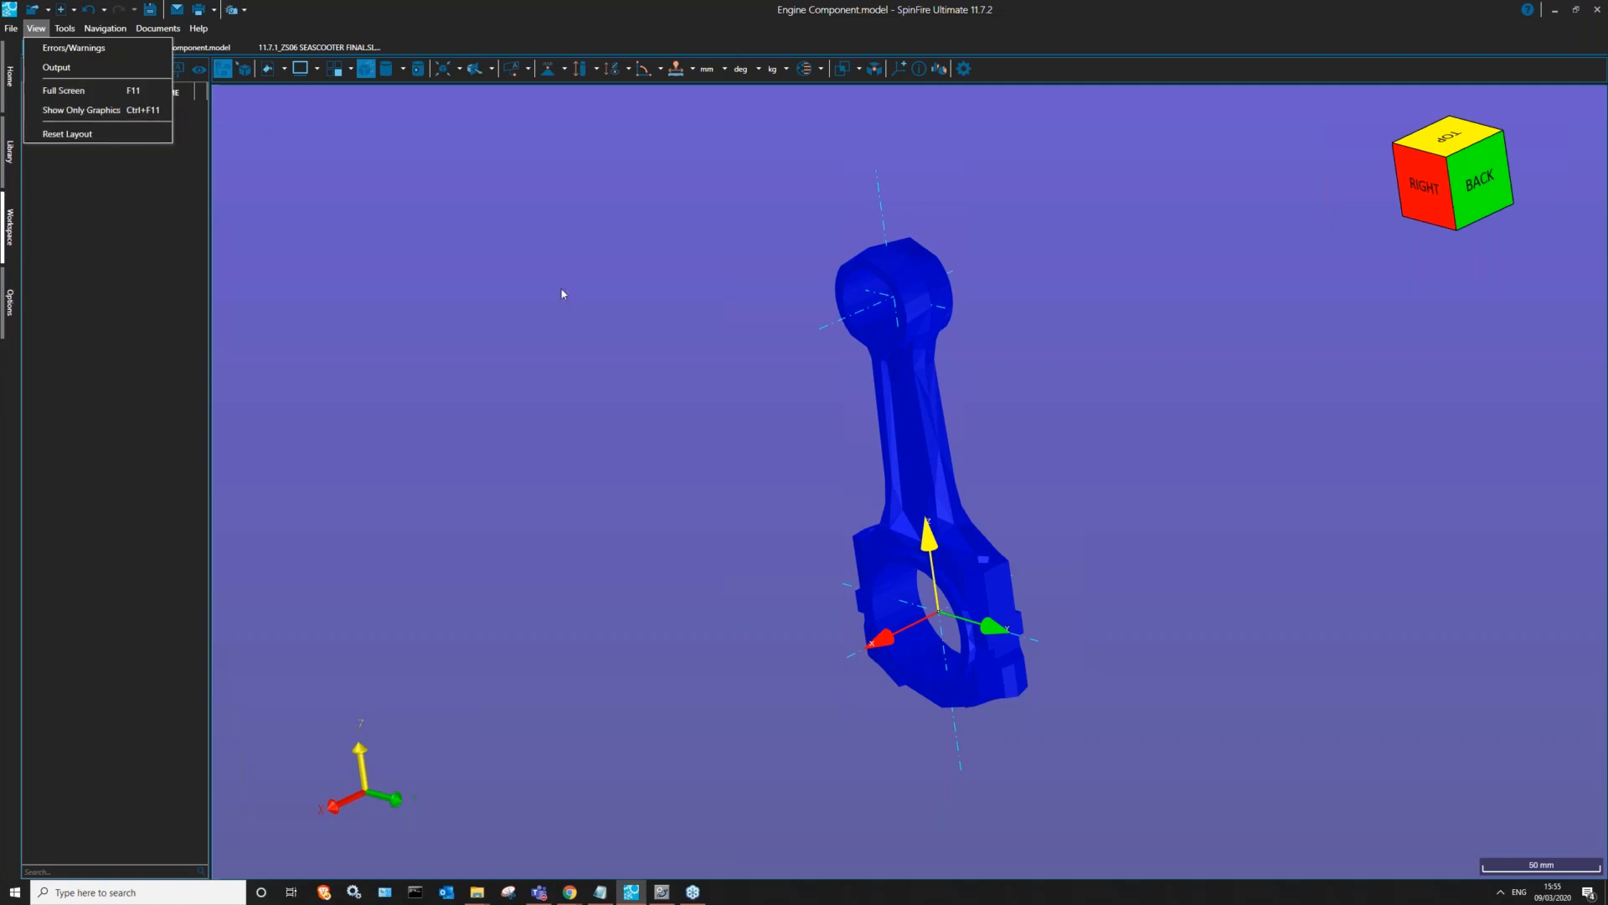
left_click(887, 367)
left_click_drag(1247, 362, 636, 290)
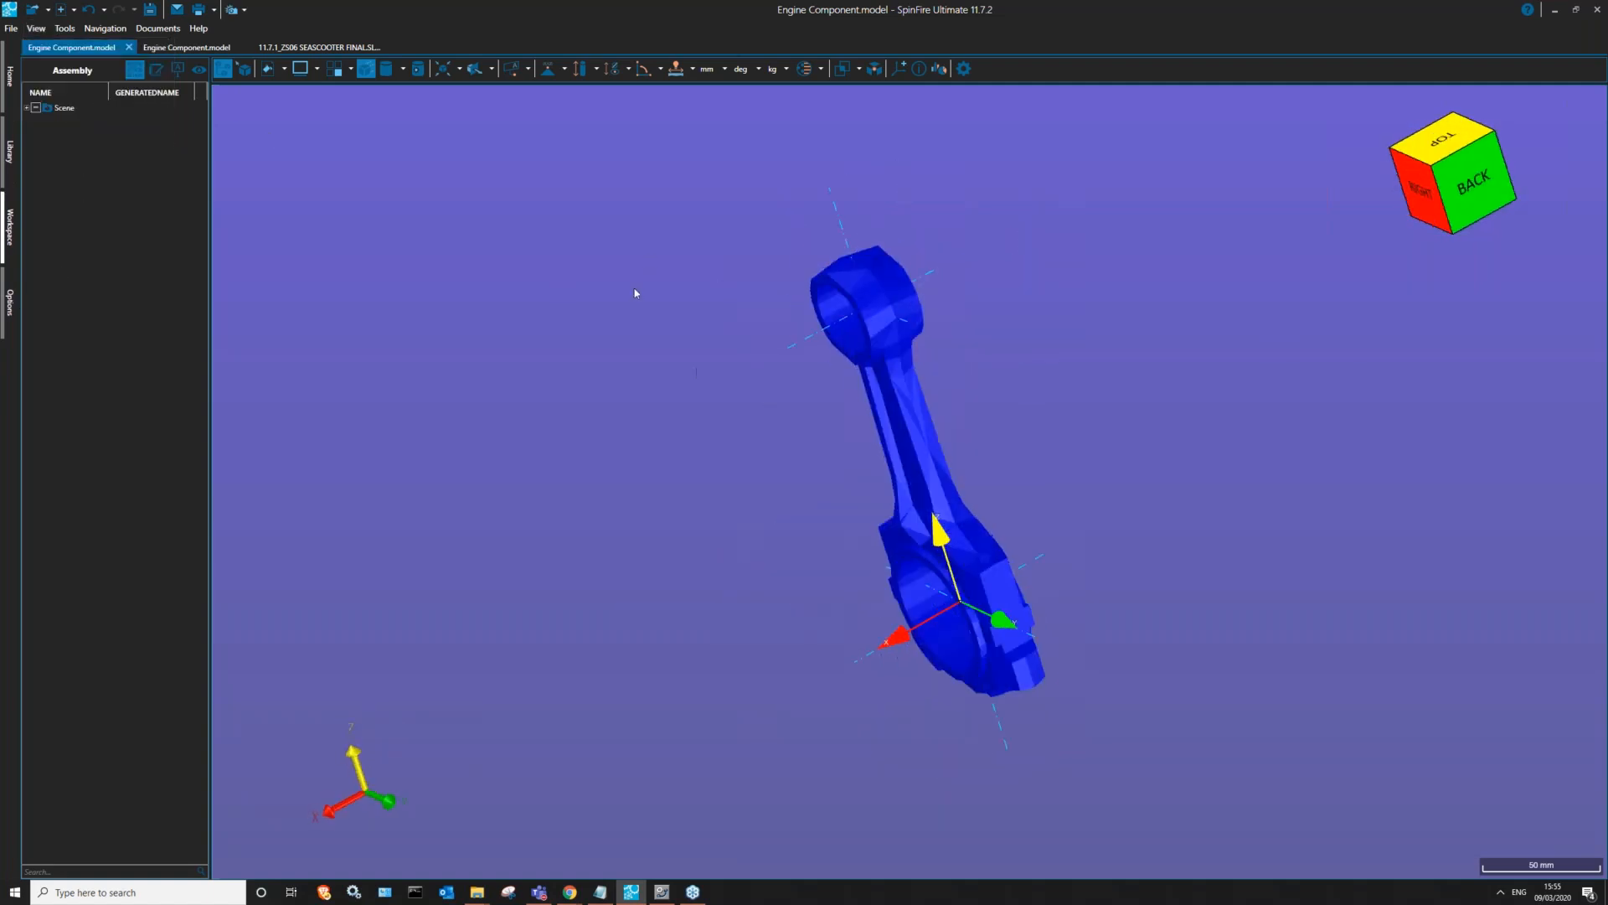
left_click(36, 28)
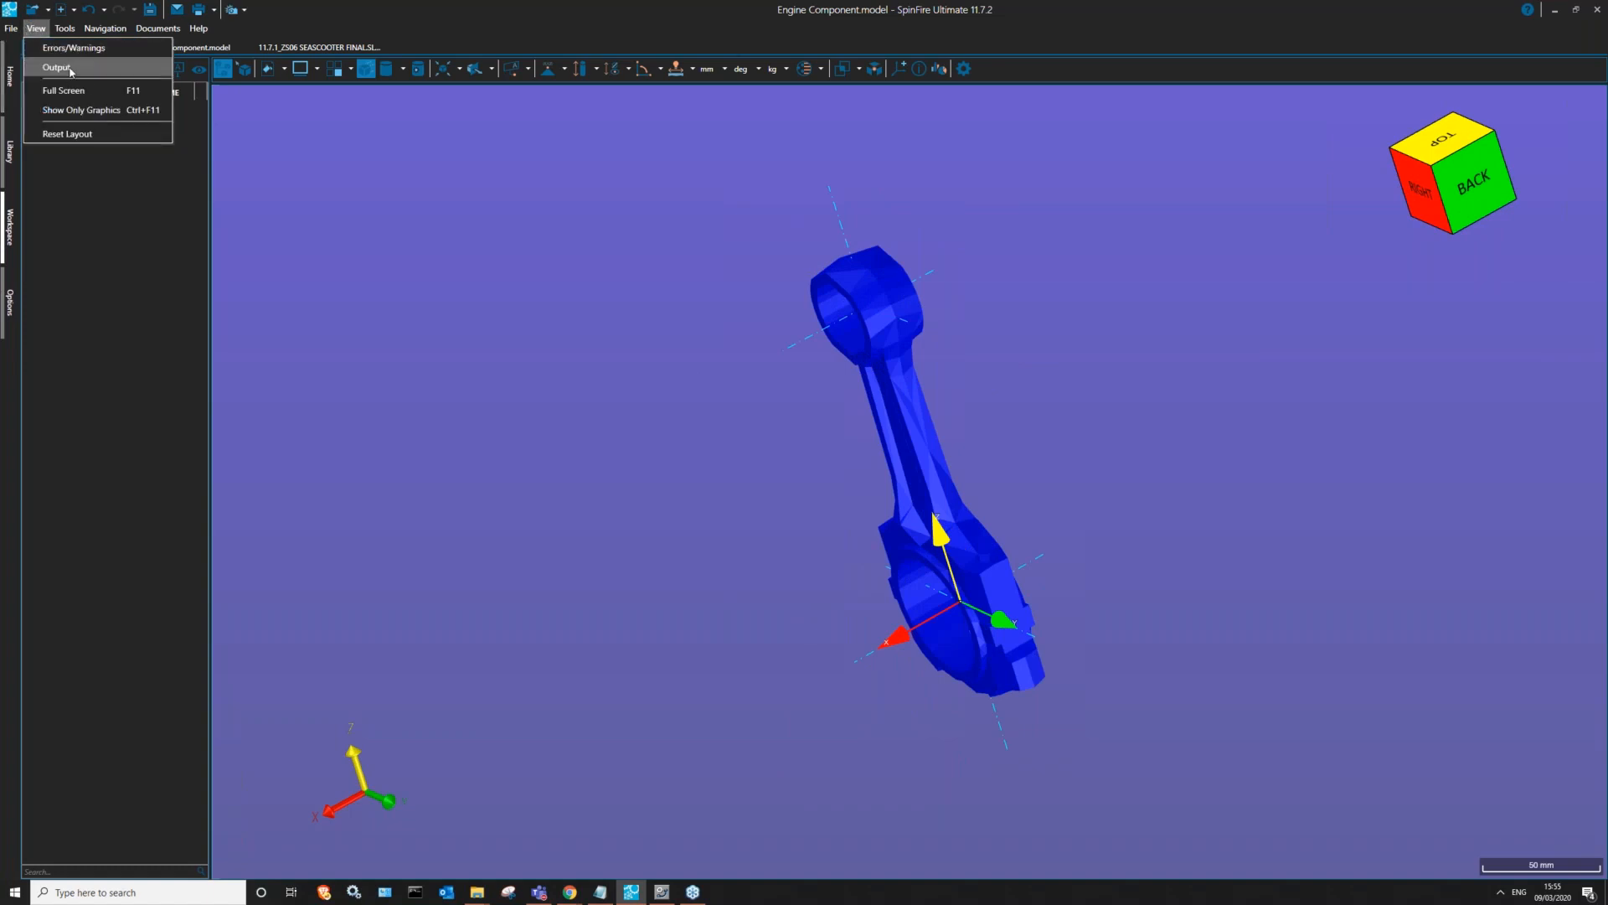
left_click(51, 67)
- Examine the Engine Component import log for its read options, file information and processing summary
left_click_drag(353, 661, 502, 831)
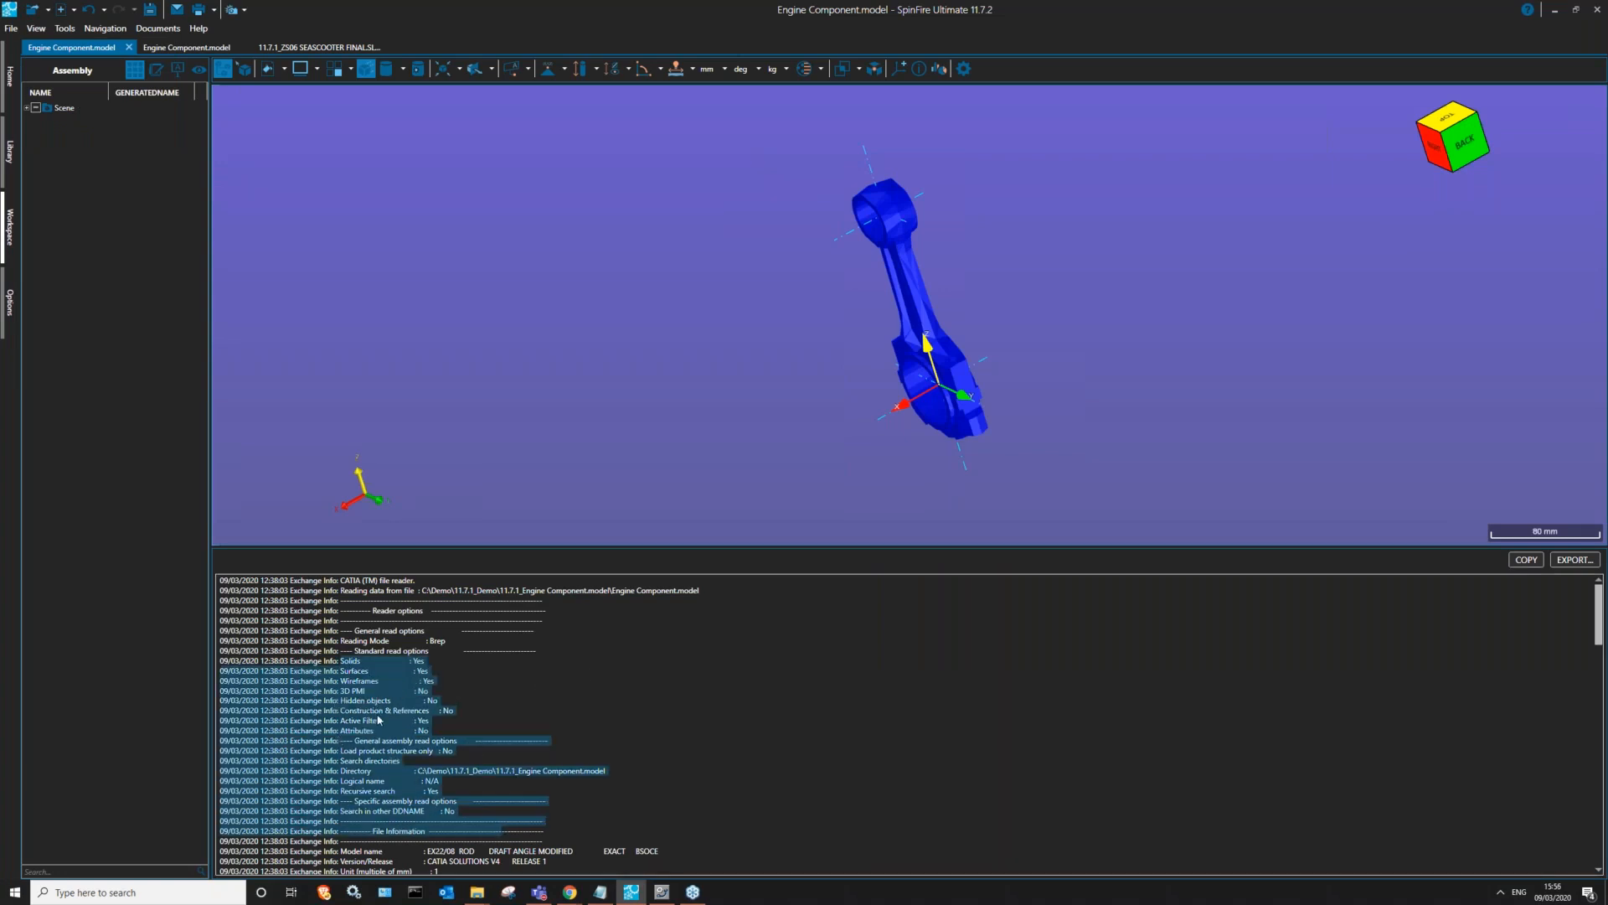
scroll(364, 640, "down", 2)
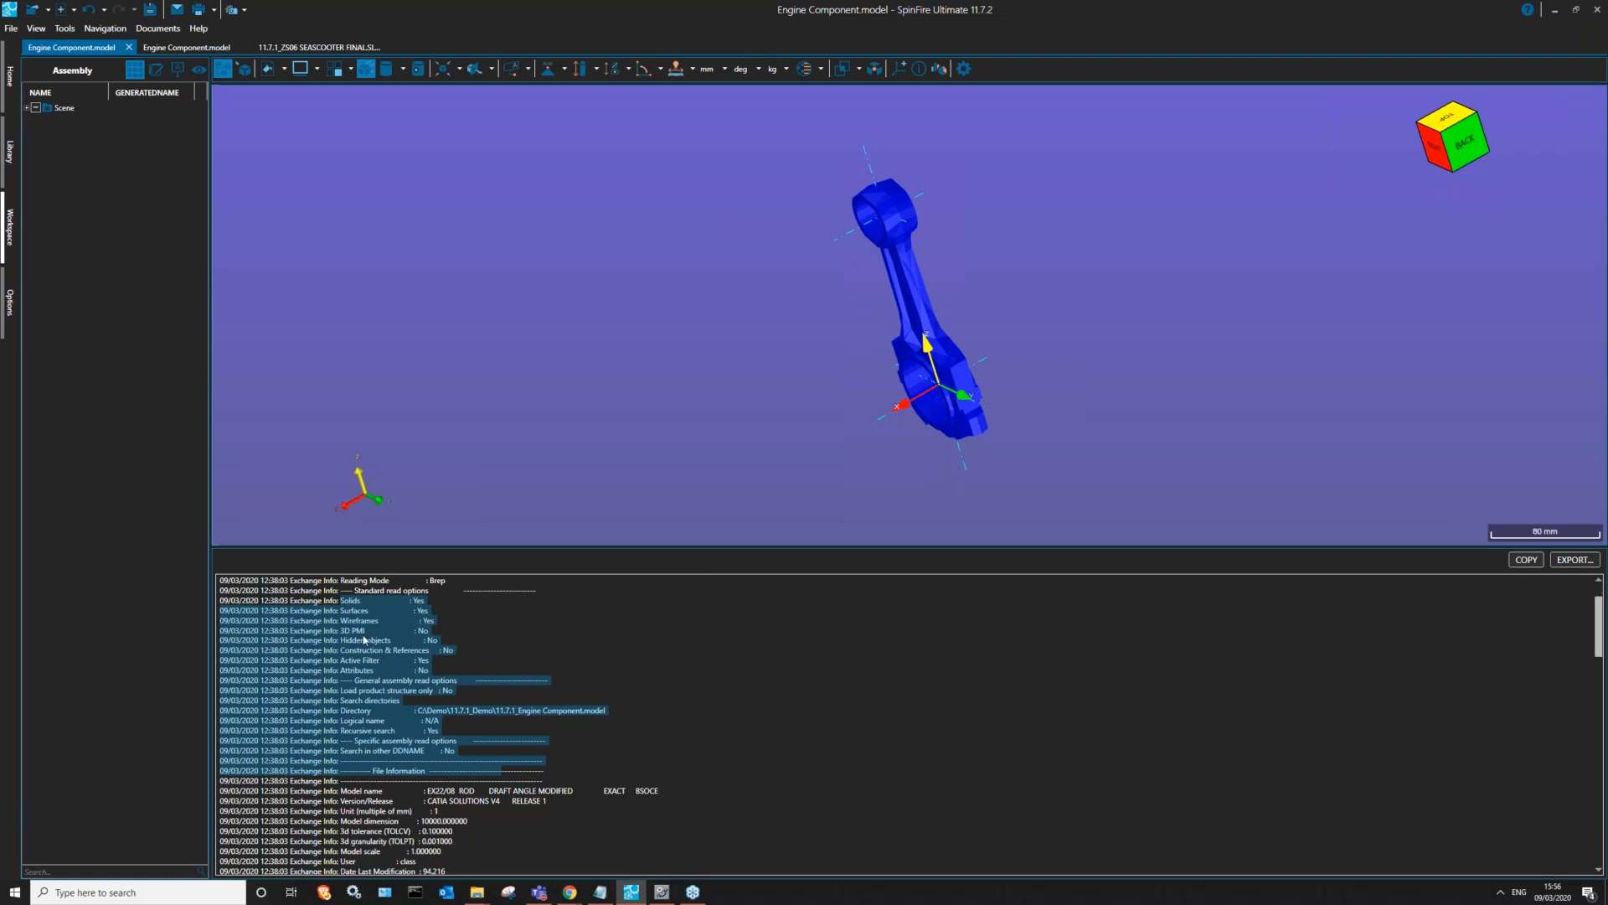
scroll(450, 687, "down", 10)
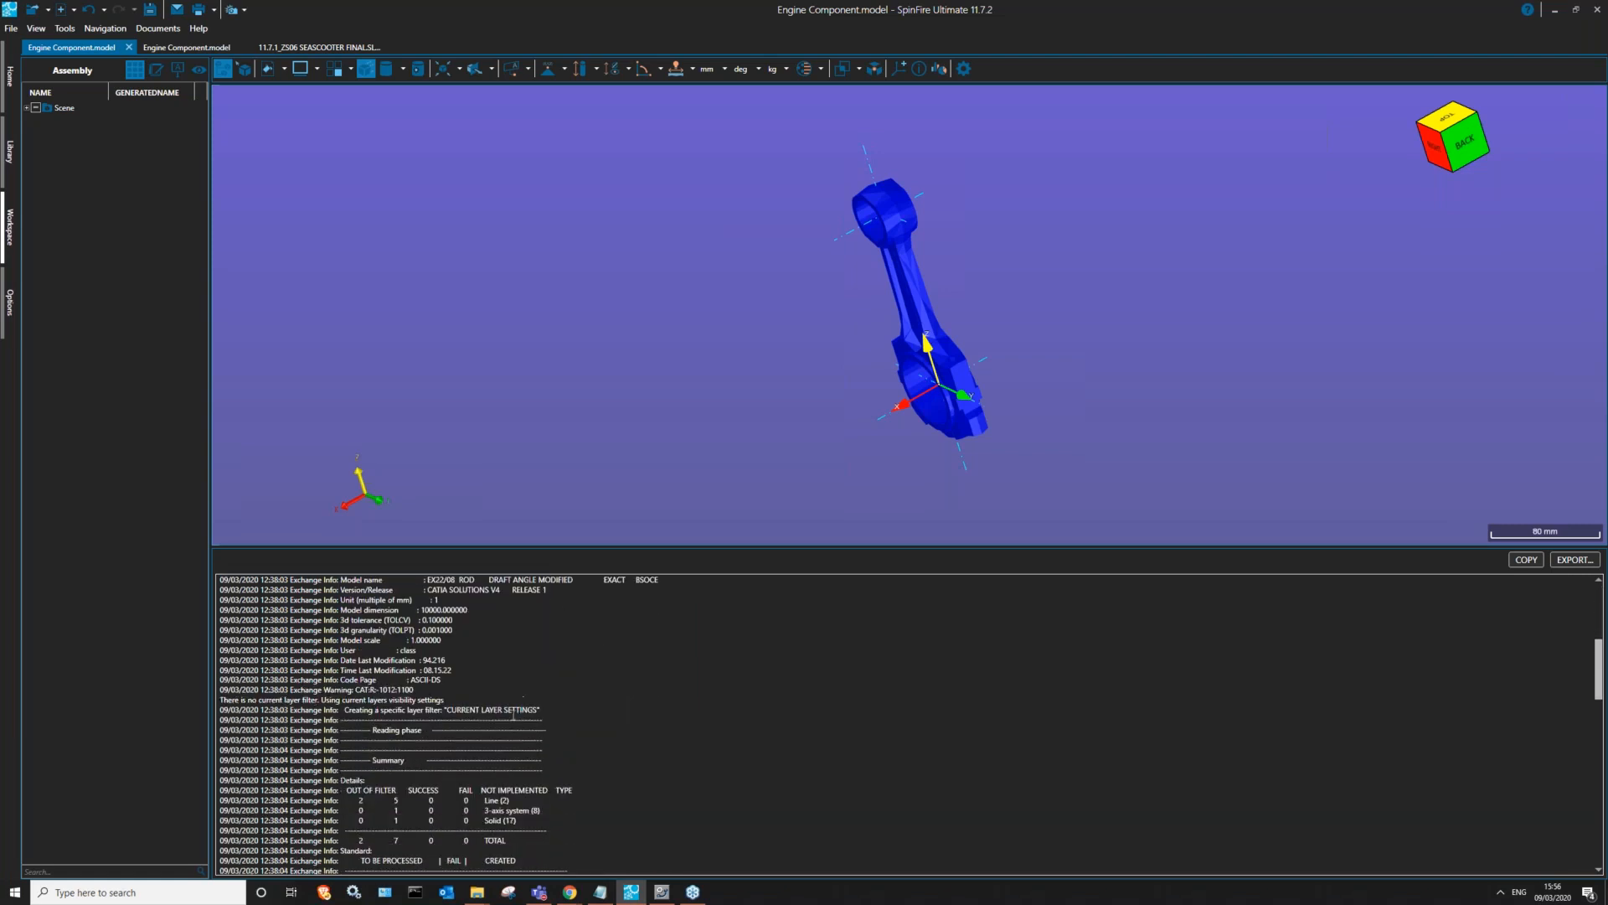
scroll(515, 731, "down", 9)
left_click_drag(219, 608, 713, 759)
left_click(714, 700)
scroll(363, 771, "up", 4)
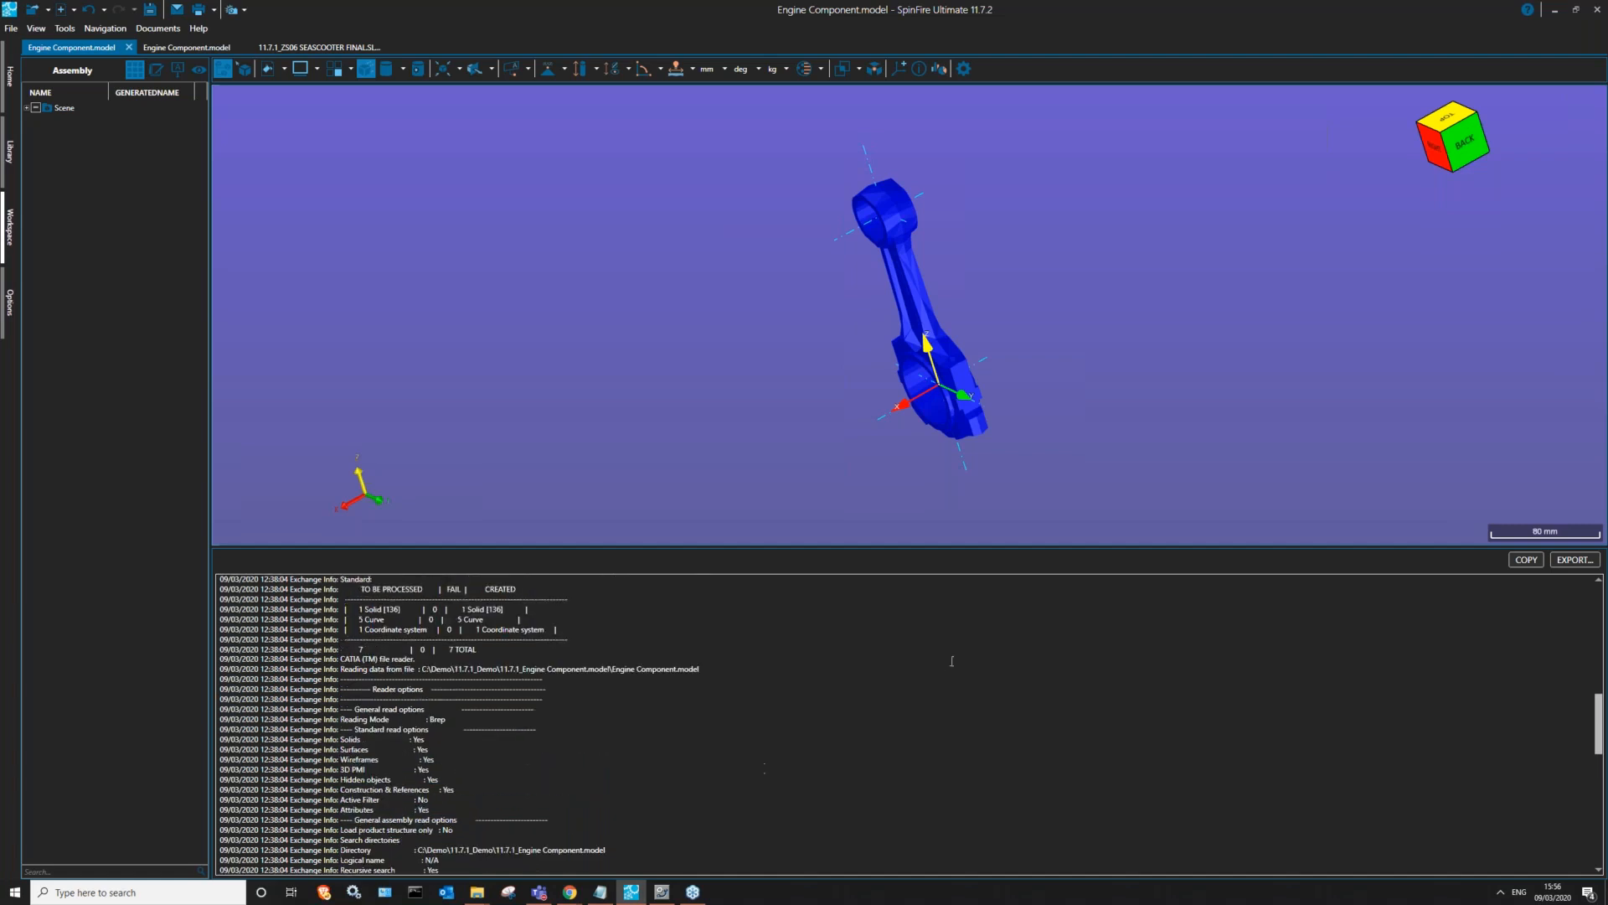
- Switch to the SeaScooter assembly, view its Output log, and hide the log
left_click_drag(450, 264, 573, 212)
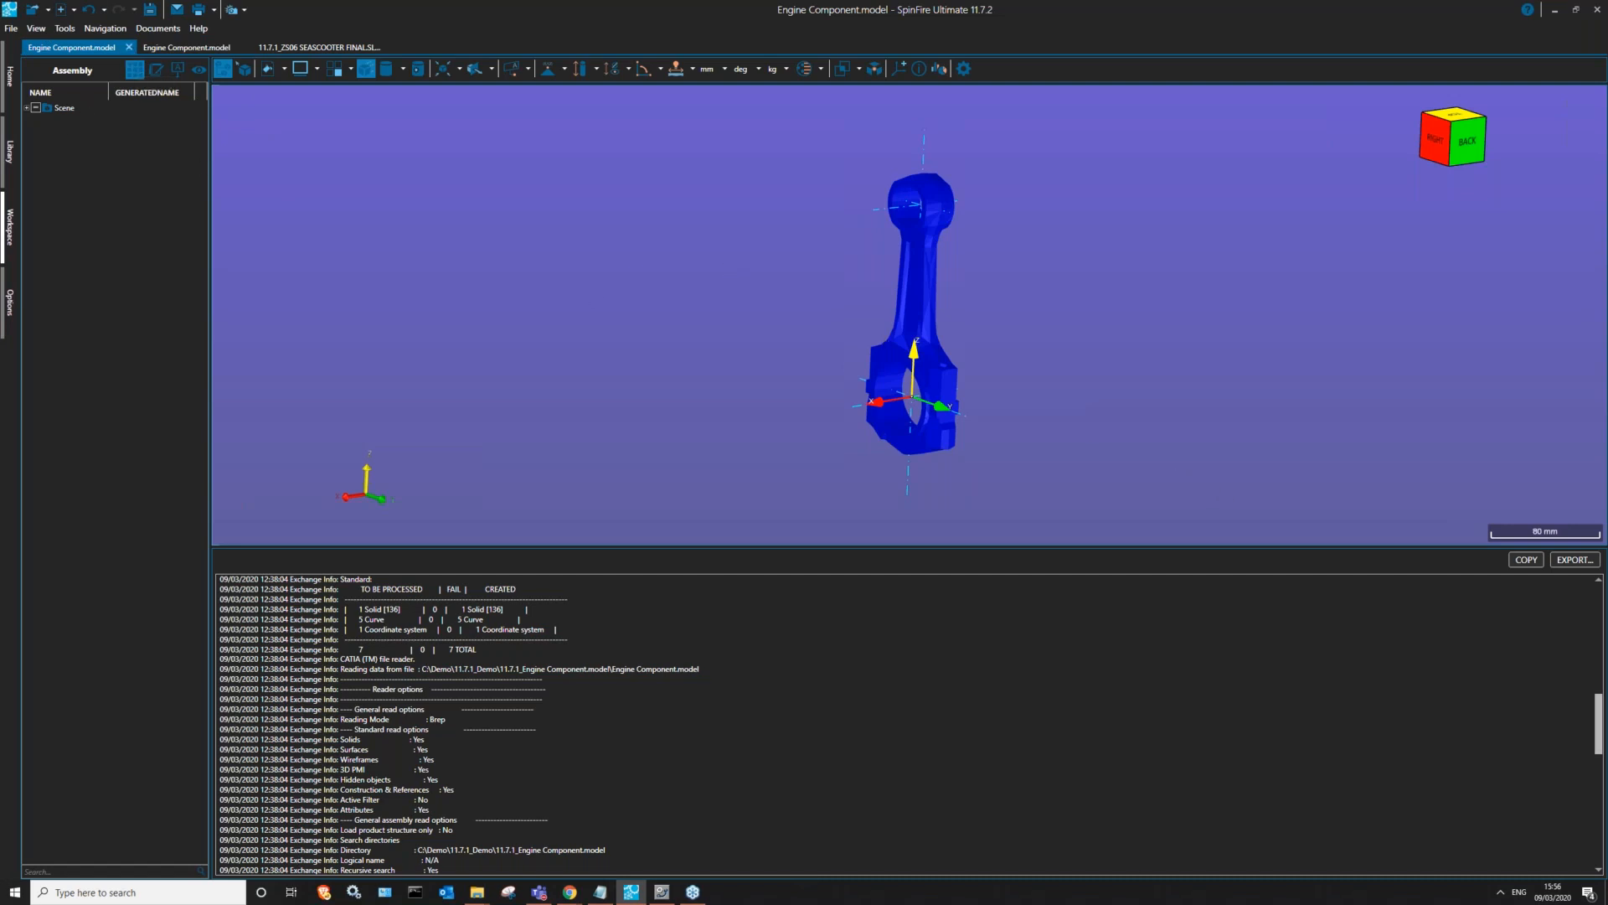
left_click(272, 49)
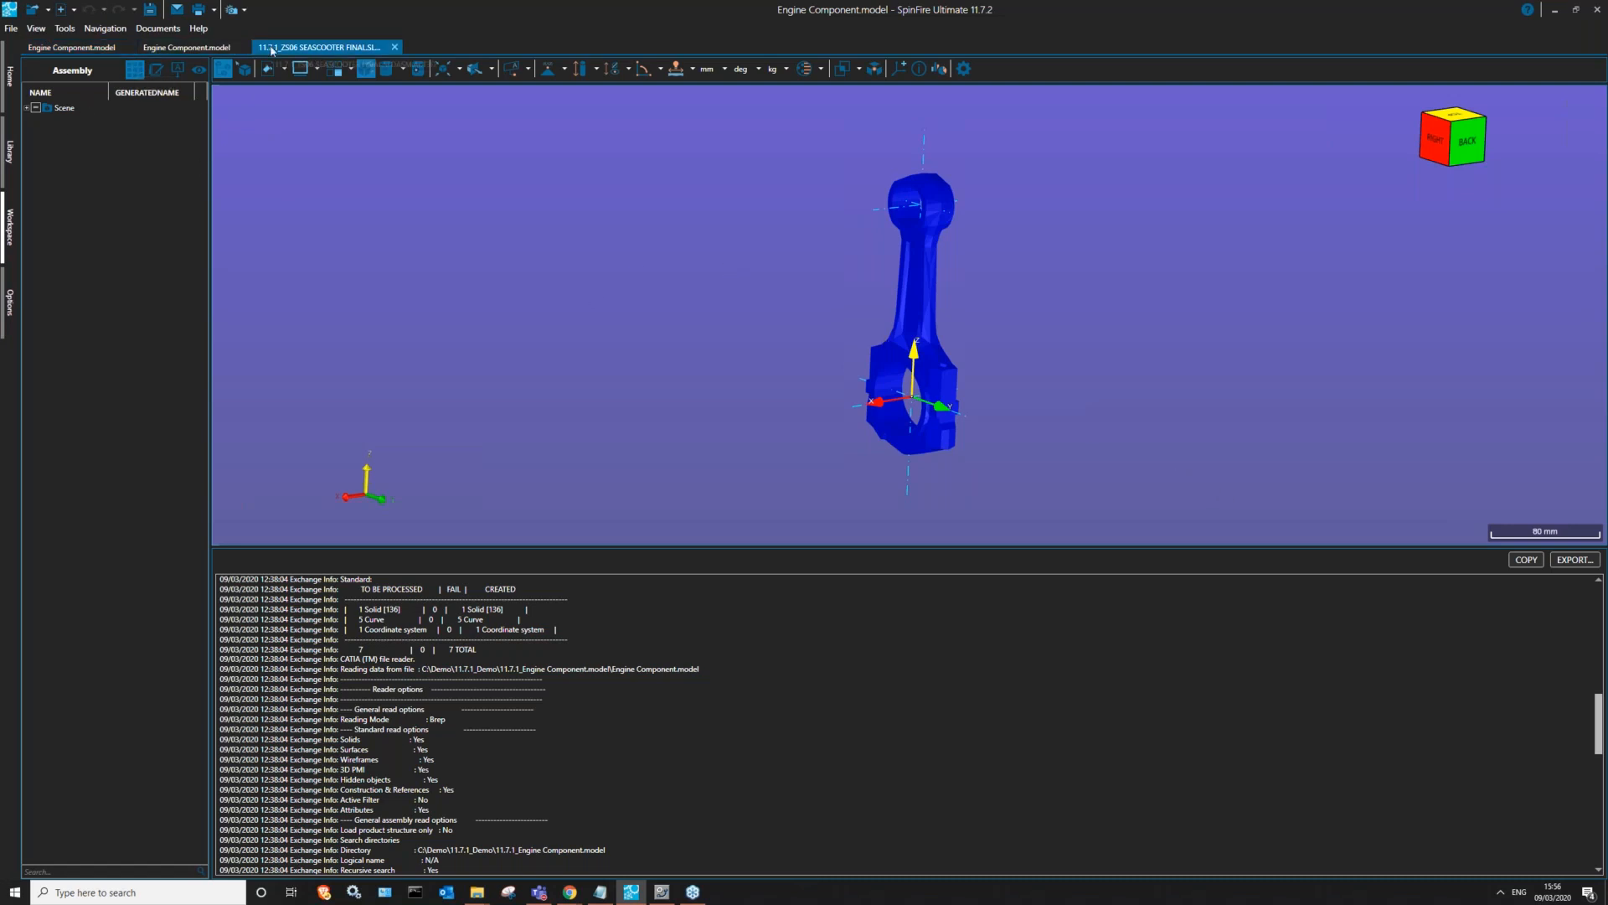
left_click(36, 28)
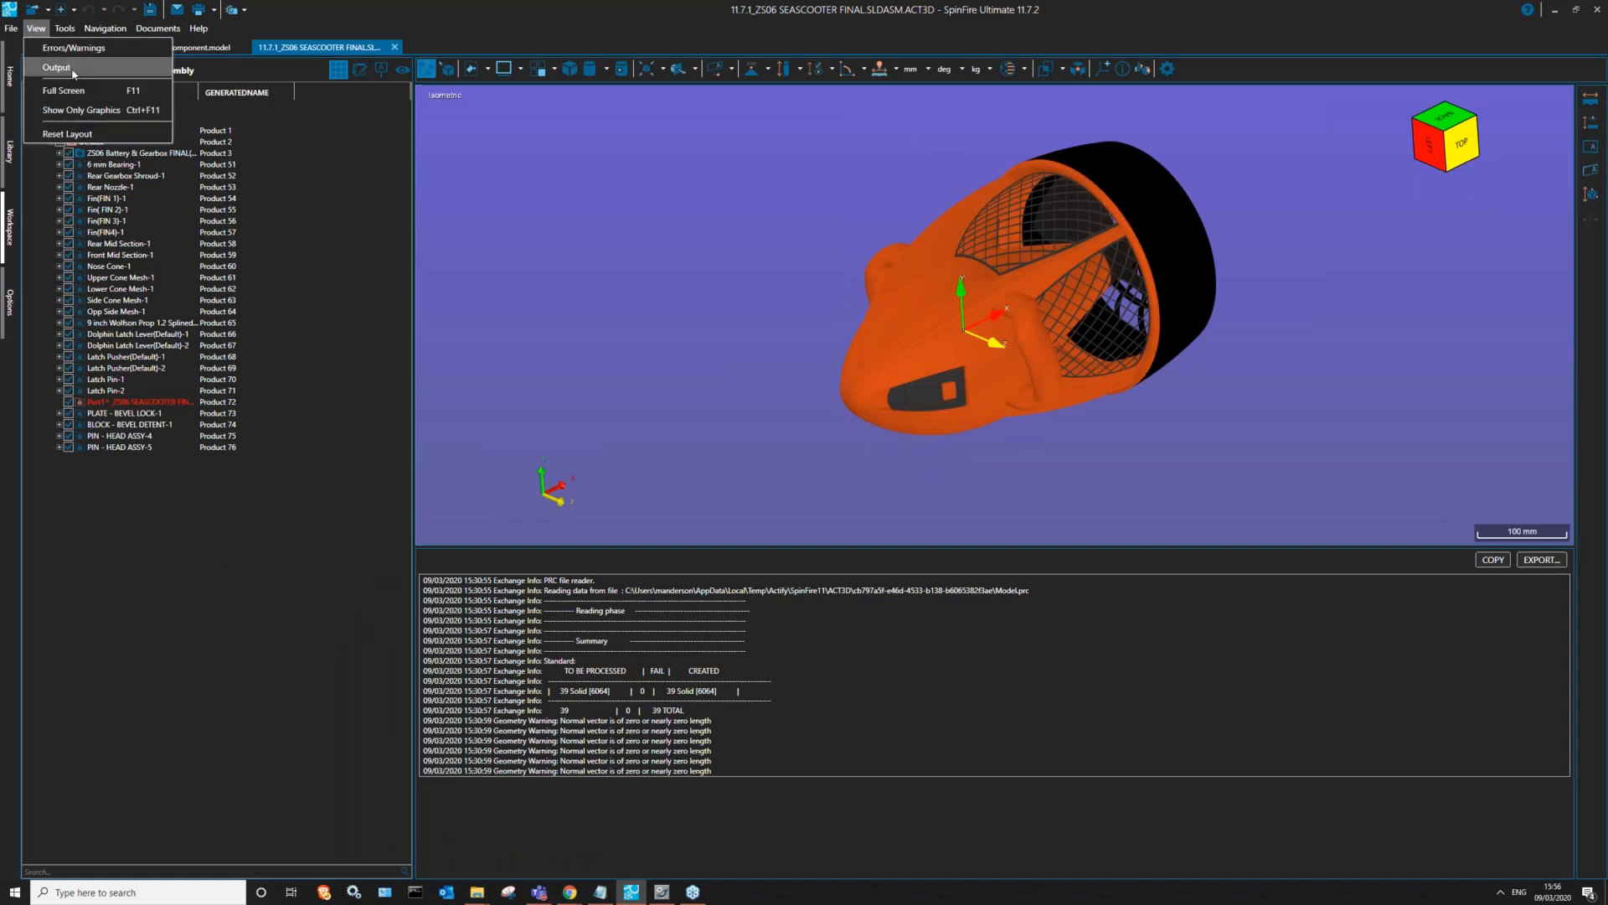
left_click(59, 67)
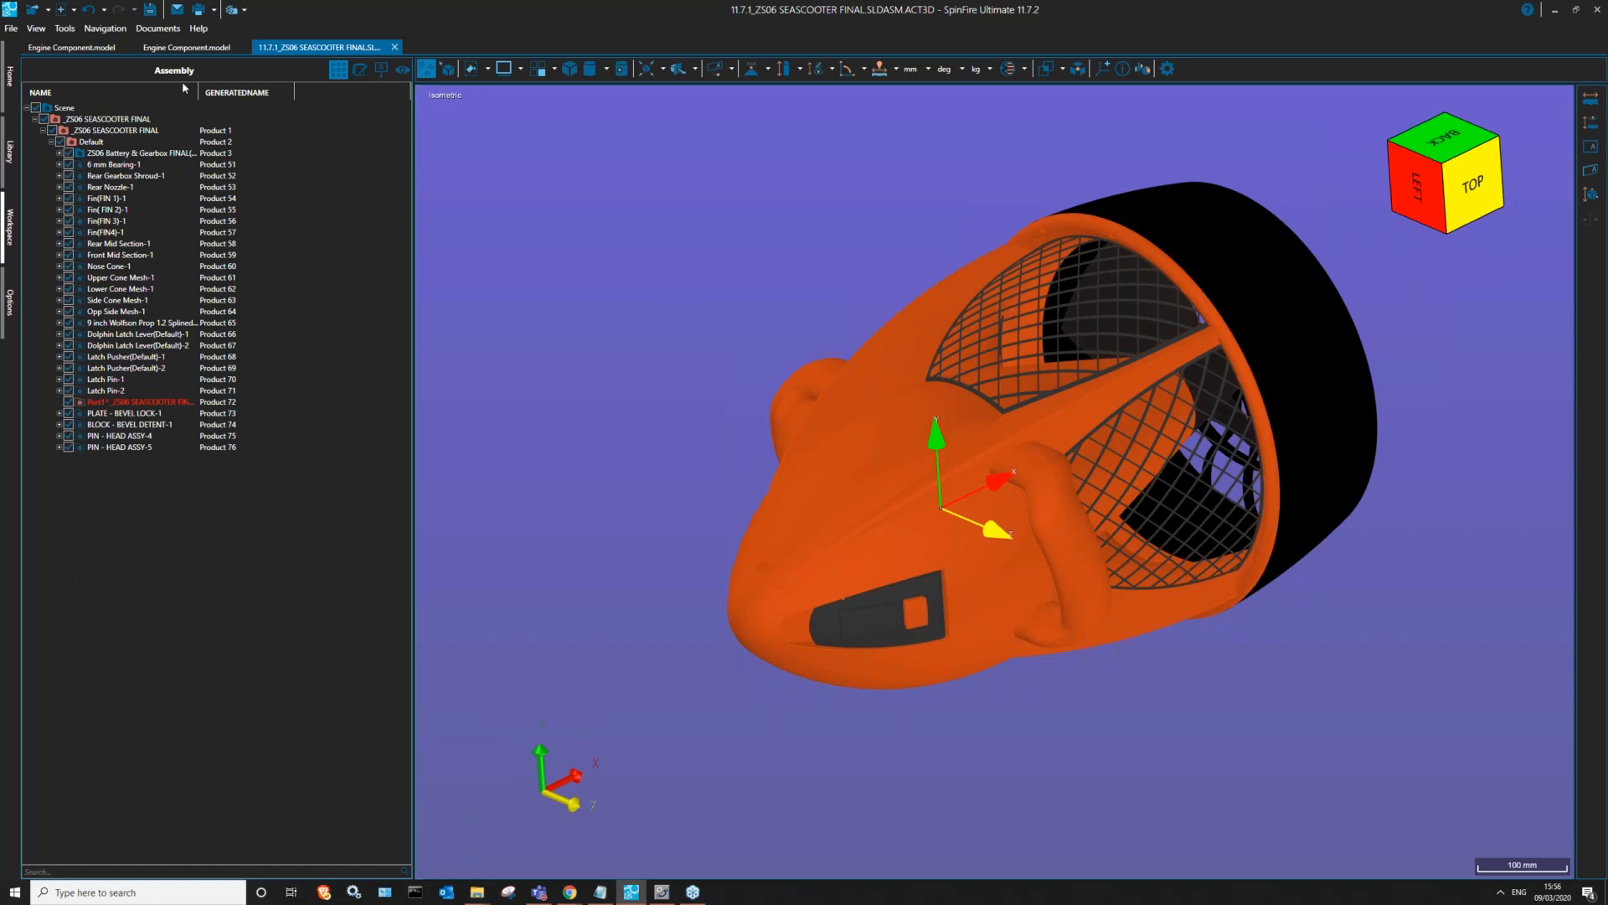
- Show the assembly's list of standard, user and CAD views, and orbit the SeaScooter model
left_click(401, 72)
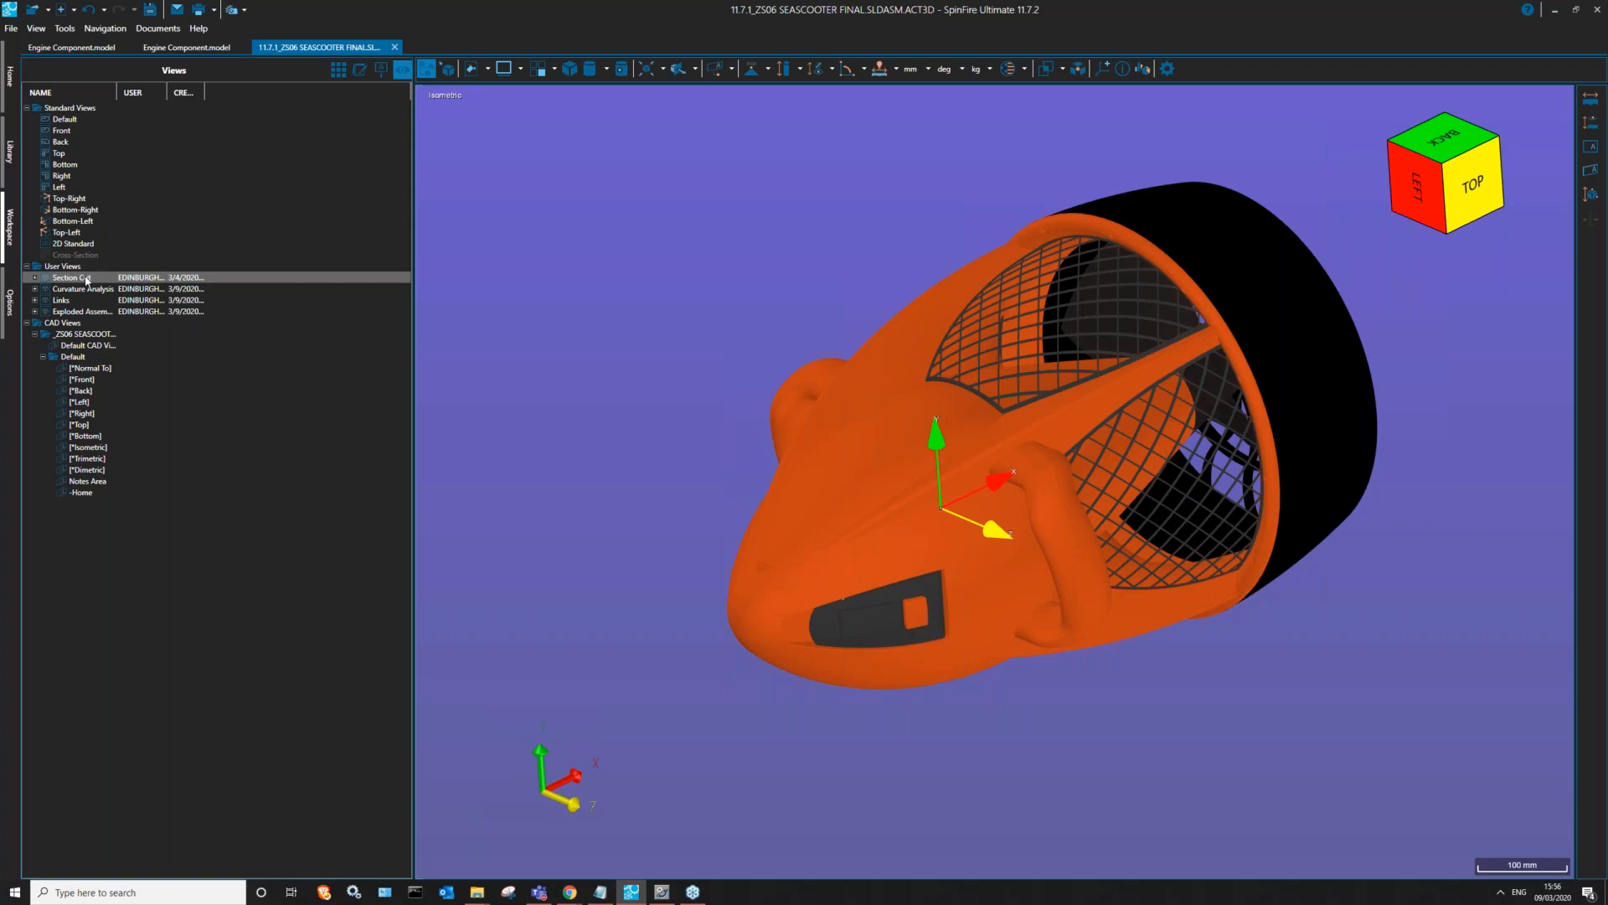
left_click_drag(1184, 456, 977, 399)
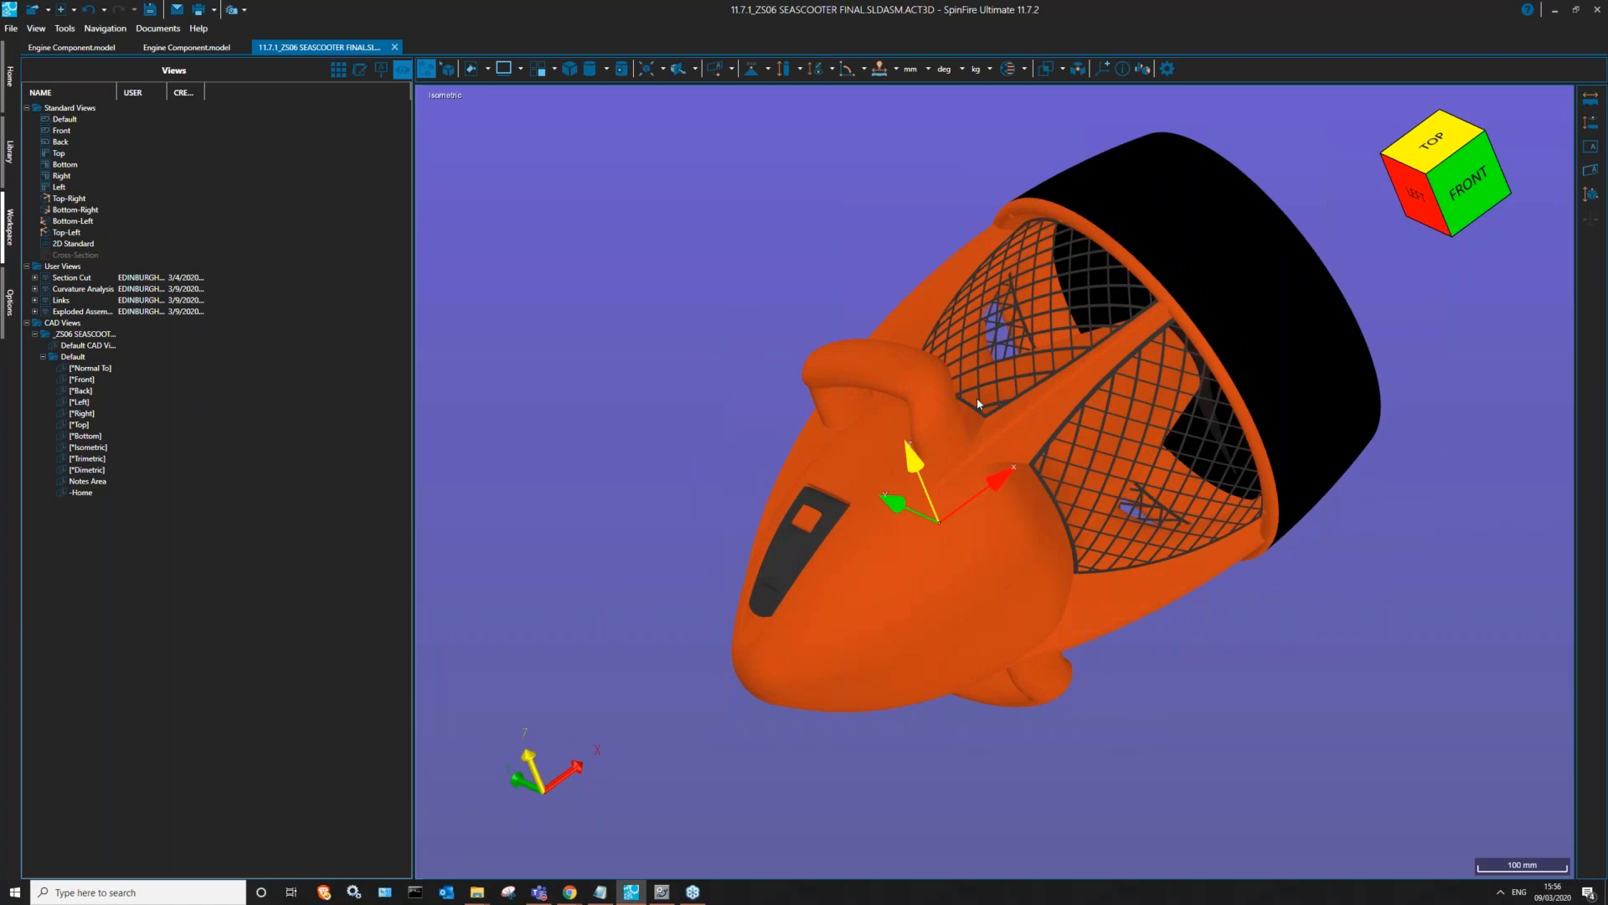
left_click_drag(977, 397, 691, 352)
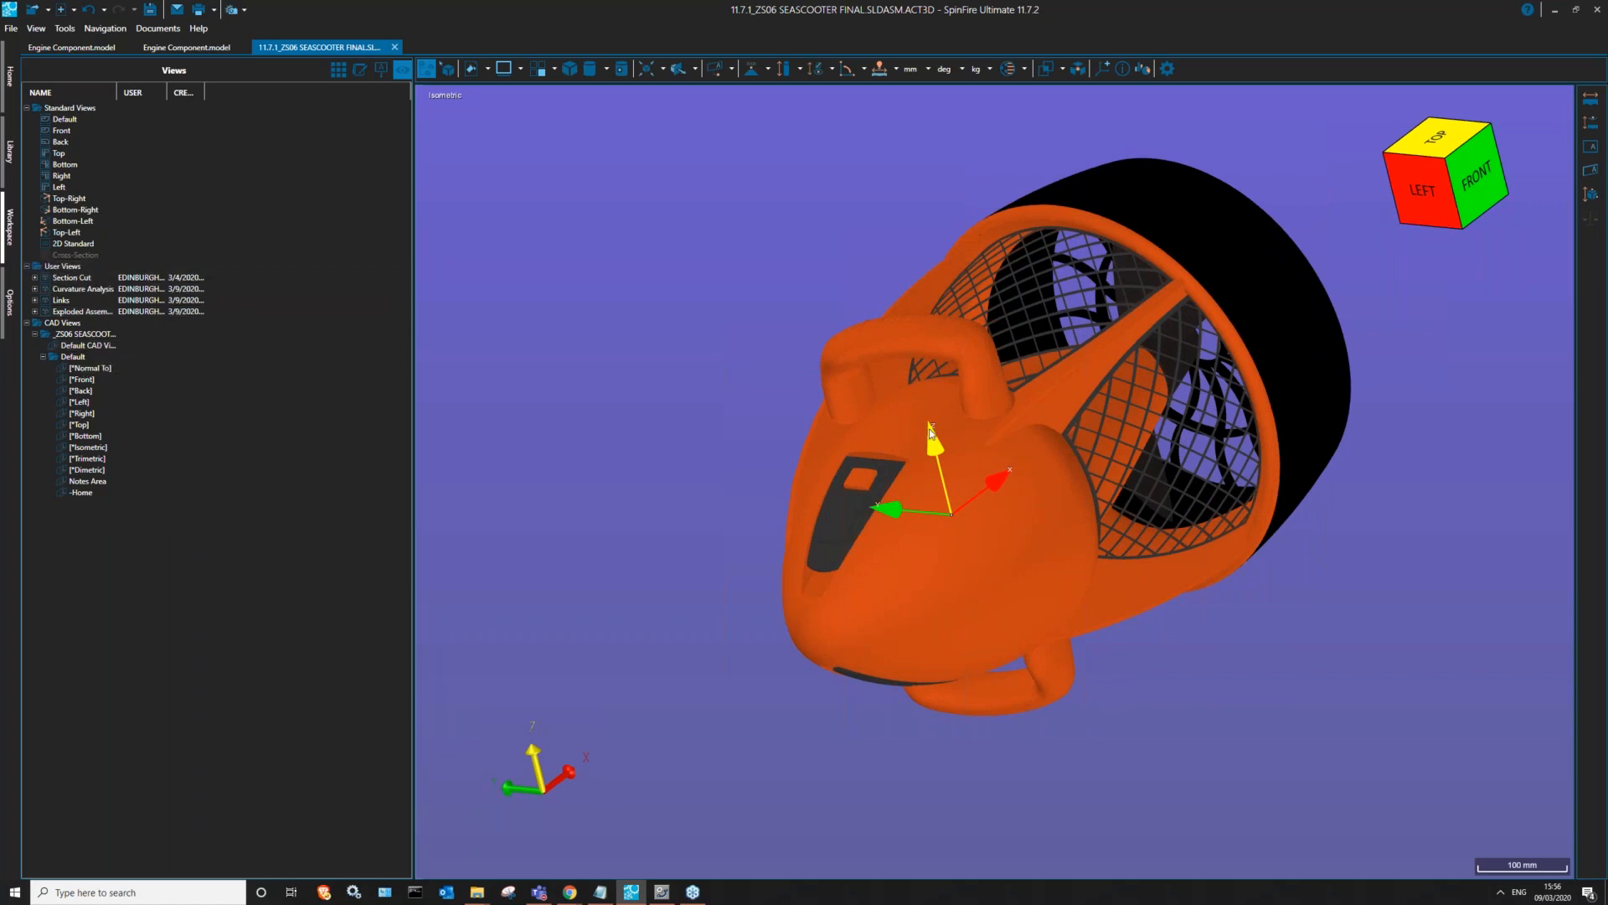
mouse_move(935, 428)
left_mouse_down()
mouse_move(890, 334)
mouse_move(847, 312)
mouse_move(1250, 530)
mouse_move(977, 374)
mouse_move(1084, 168)
mouse_move(947, 436)
left_mouse_up()
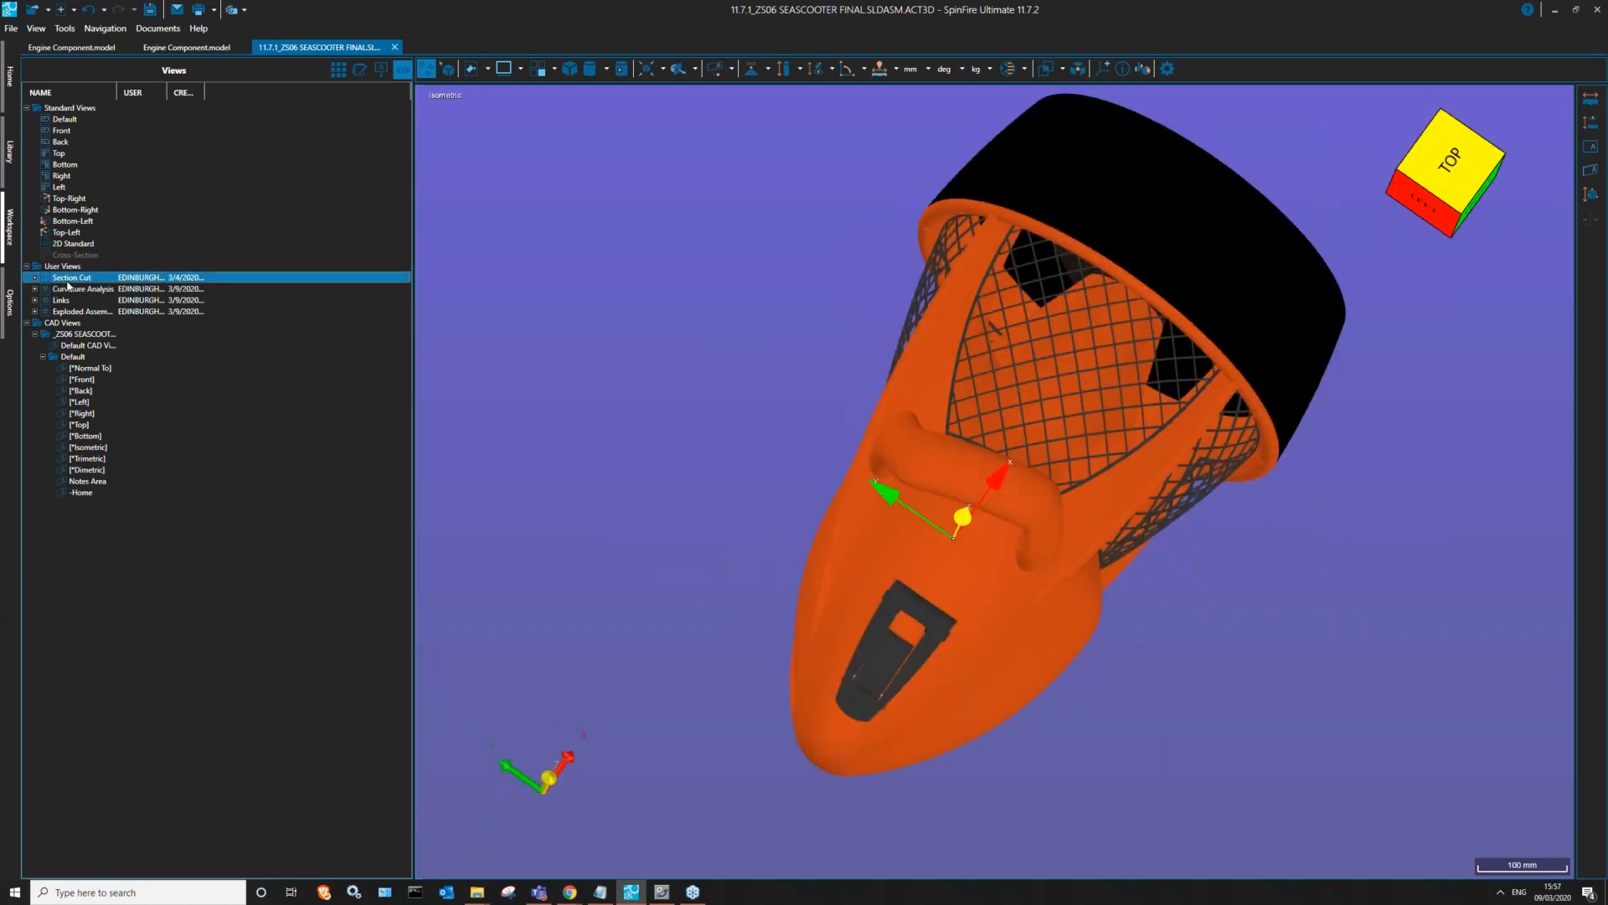
- Activate the Section Cut user view, orbit the cut SeaScooter, and look through the section plane's calculation options
double_click(68, 280)
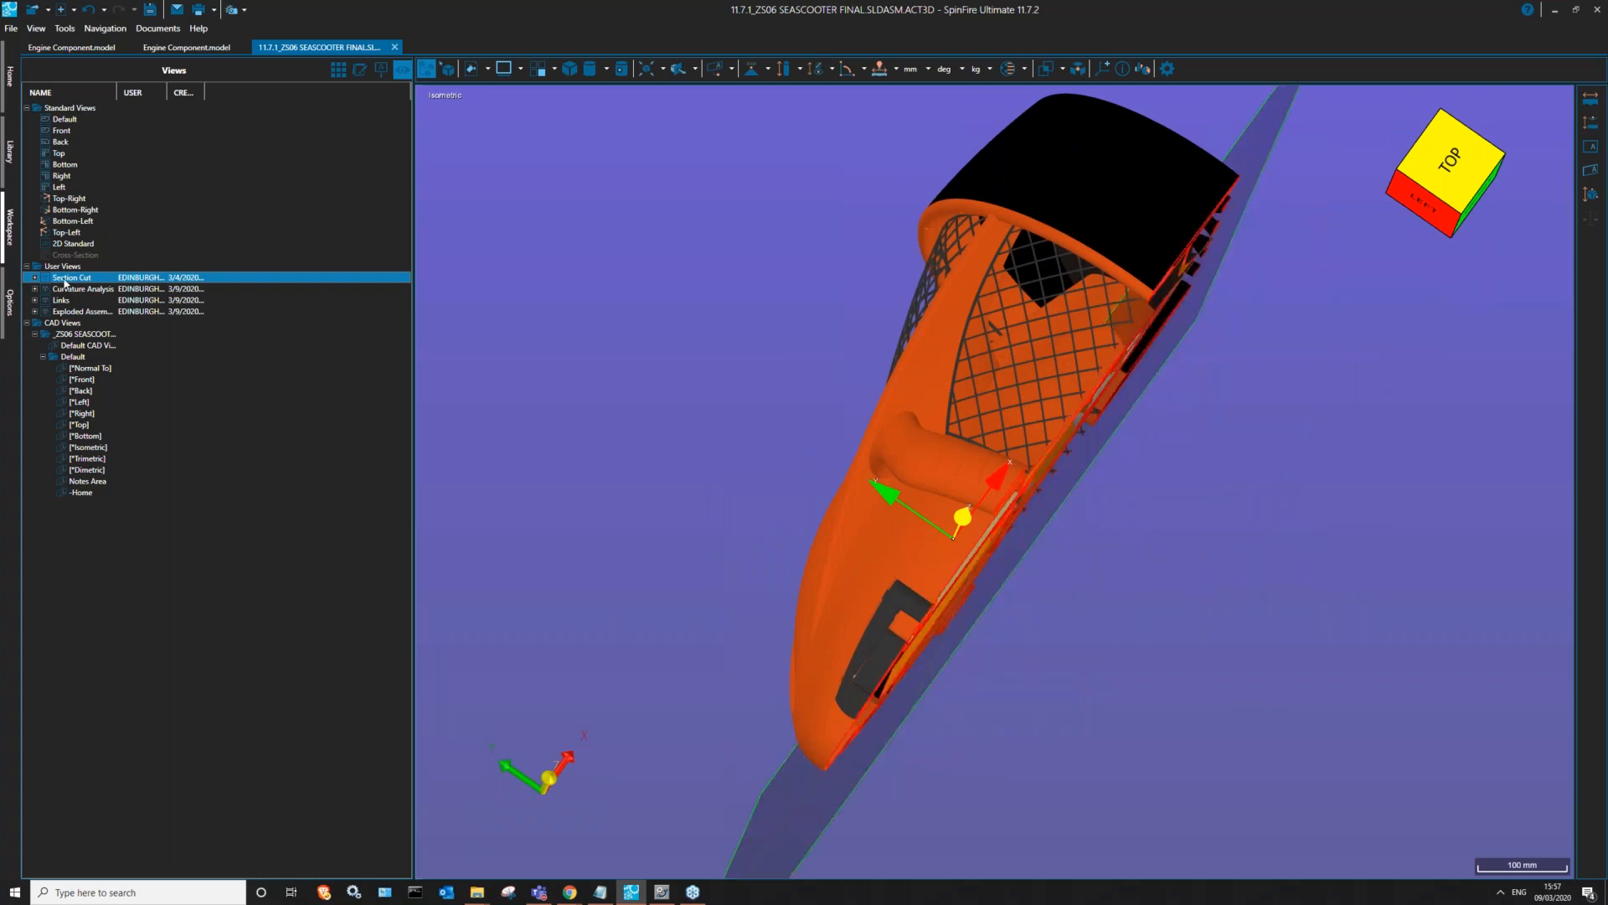
left_click_drag(799, 341, 976, 299)
left_click_drag(831, 318, 900, 451)
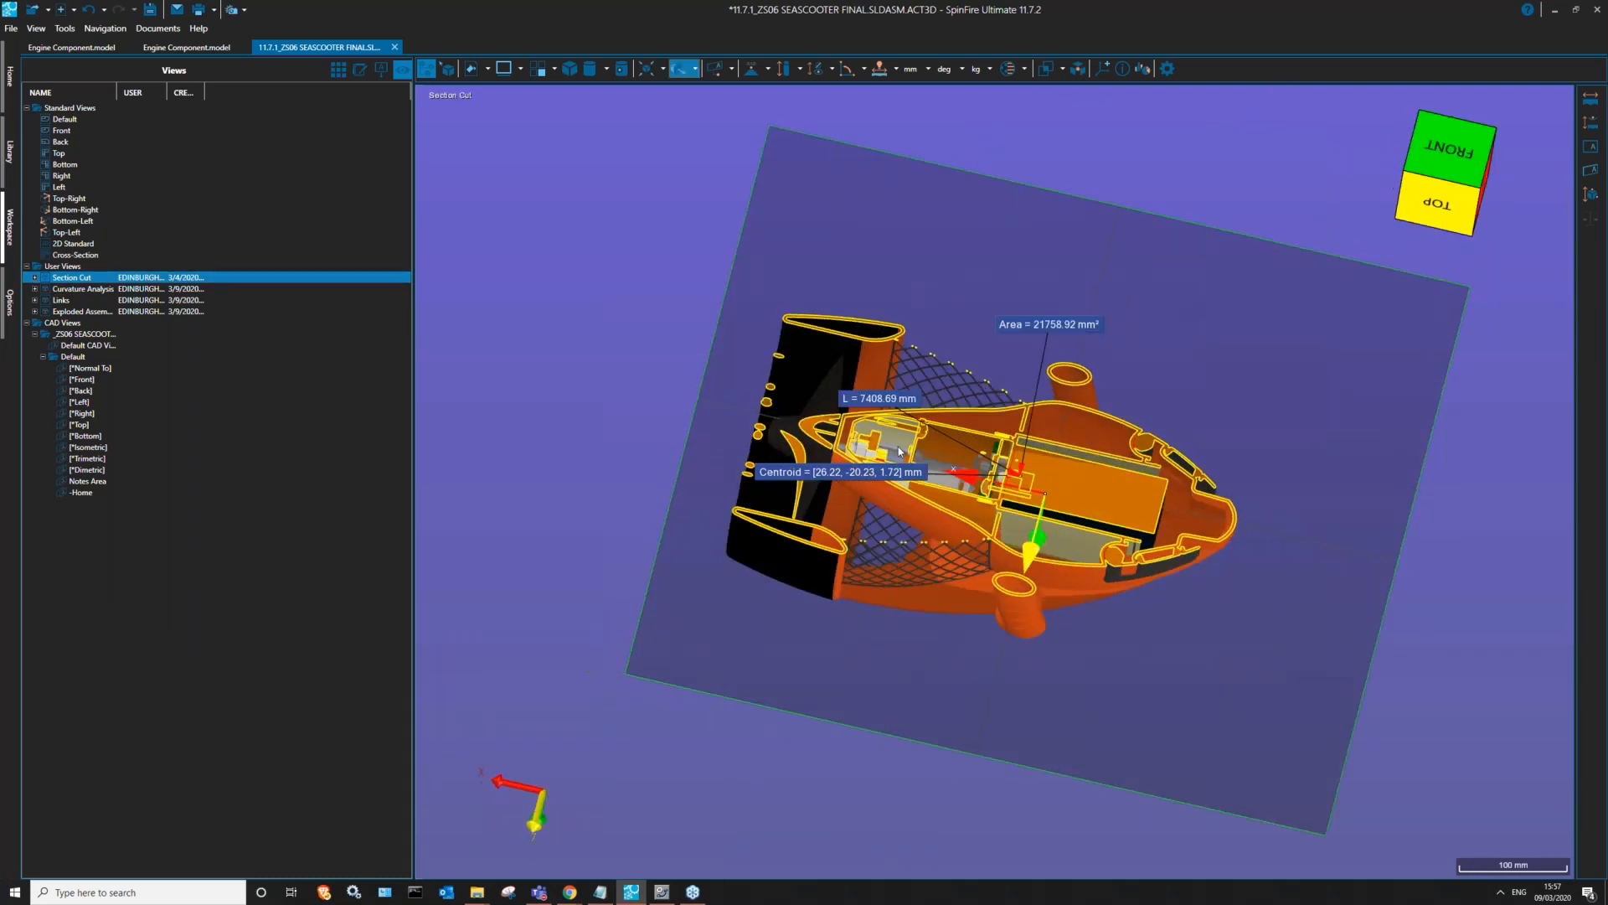
right_click(901, 261)
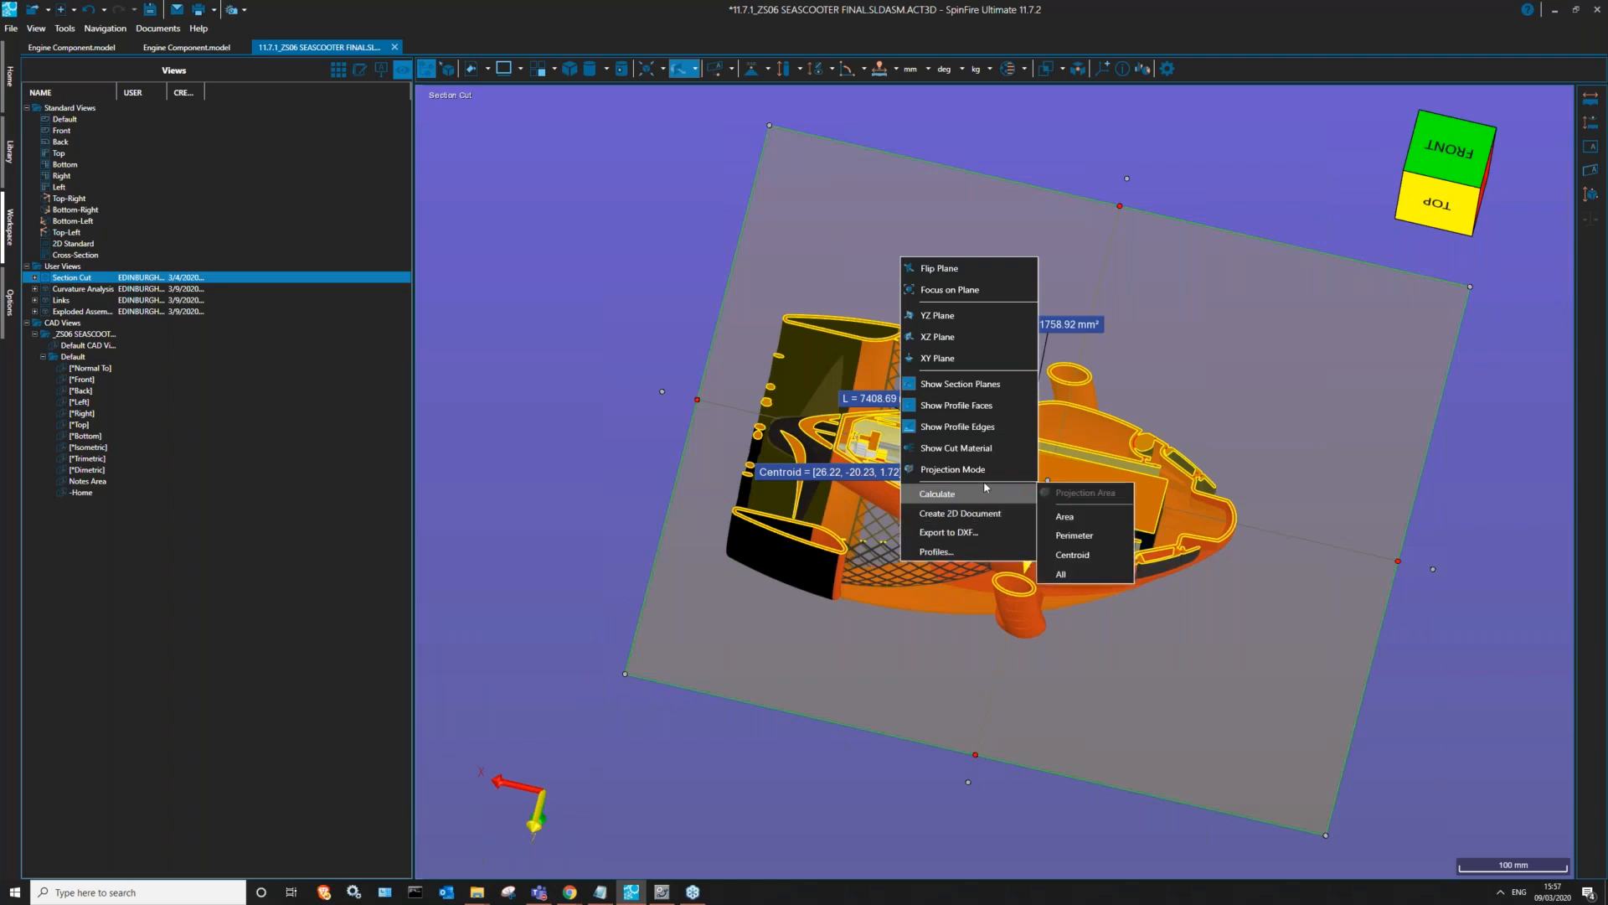
mouse_move(1027, 493)
left_click(639, 219)
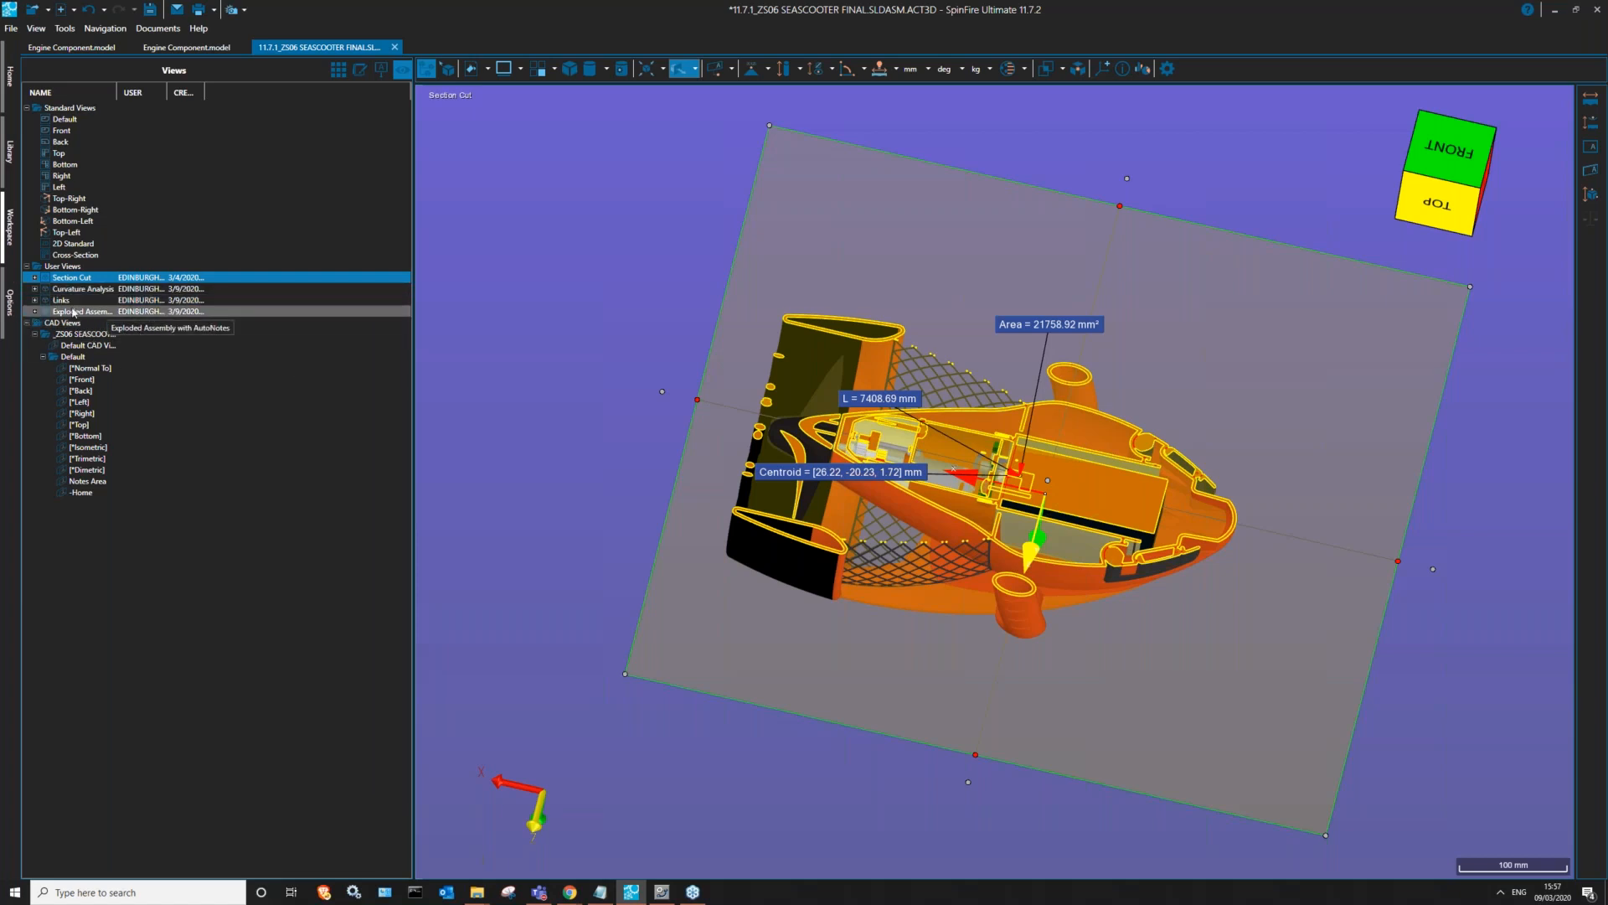
- Open the Links user view, orbit the SeaScooter, and follow the Section Cut link note
left_click(65, 310)
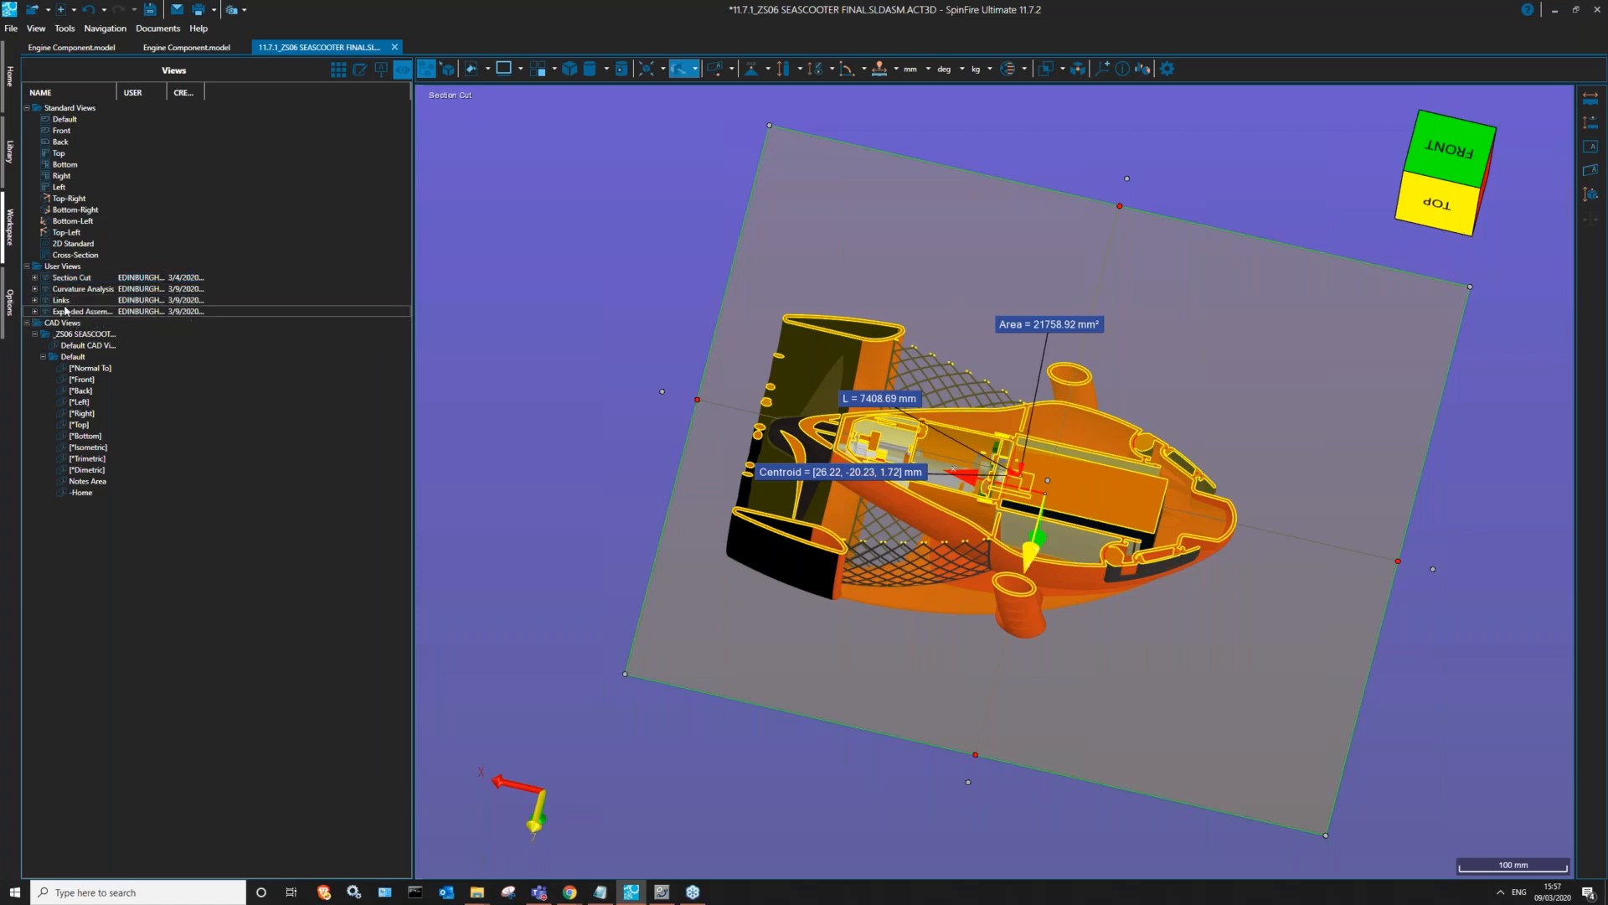
left_click(62, 300)
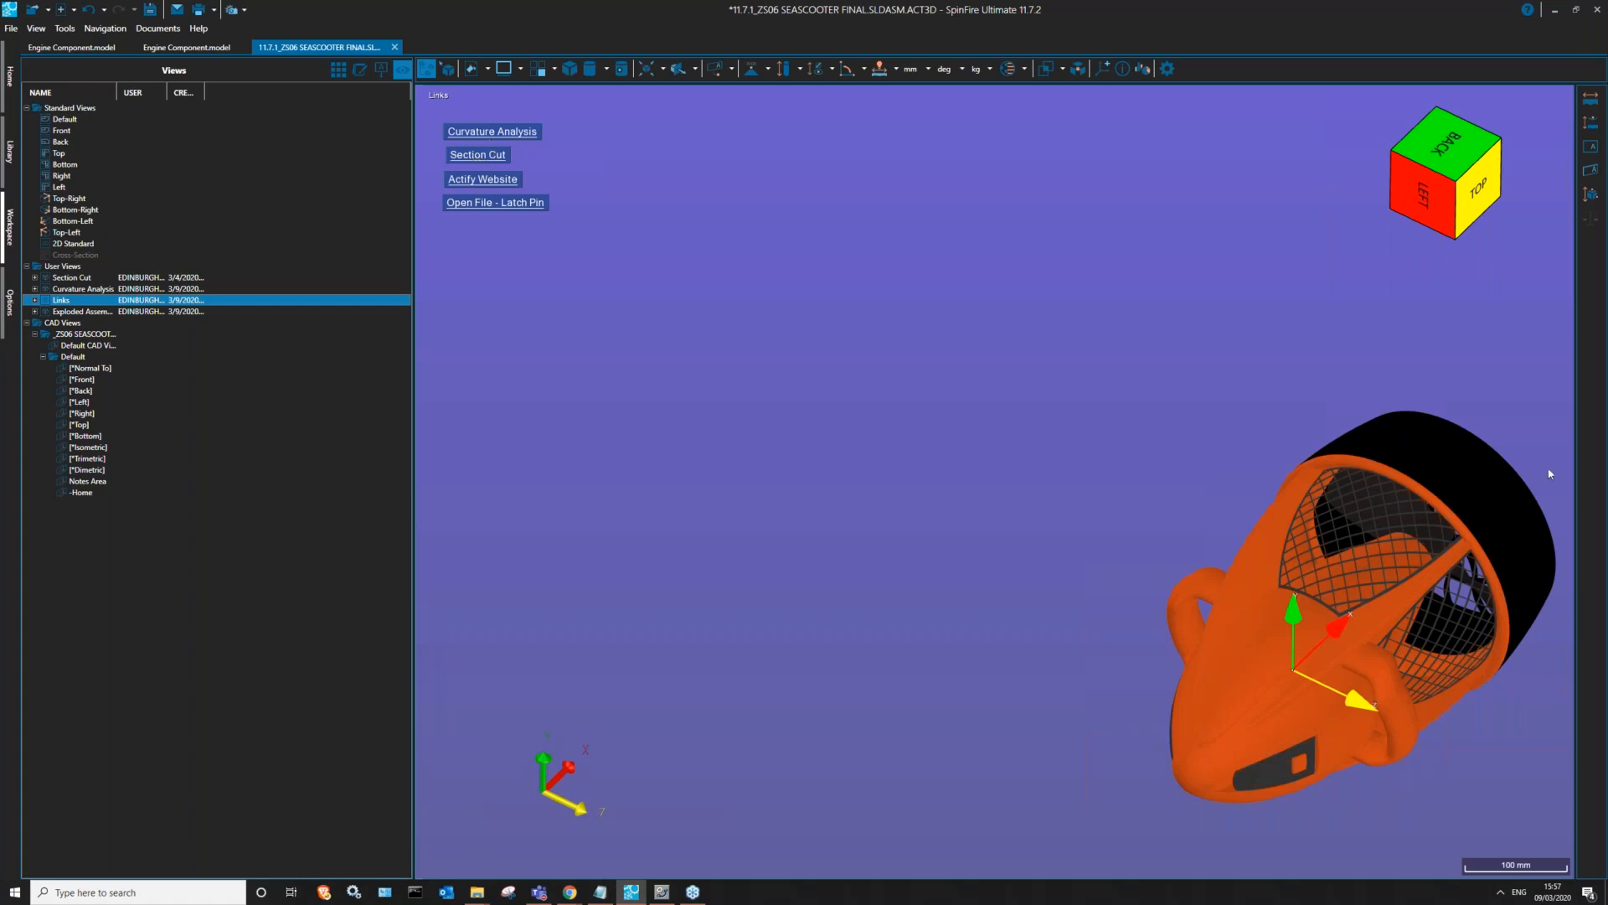
left_click_drag(1401, 439, 1537, 412)
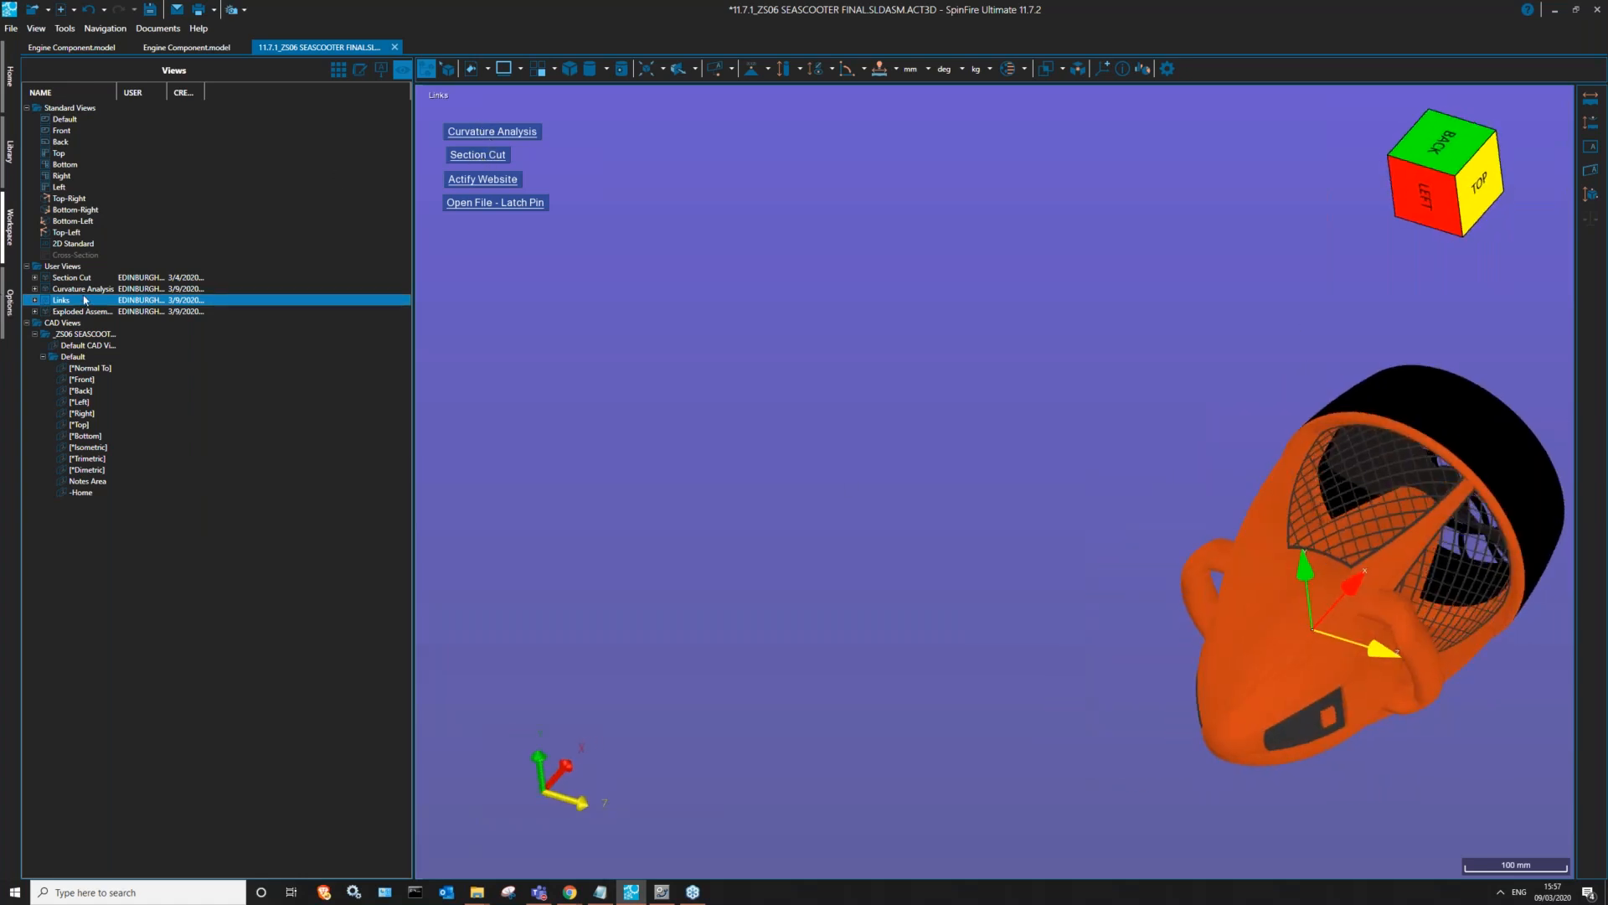
left_click(477, 156)
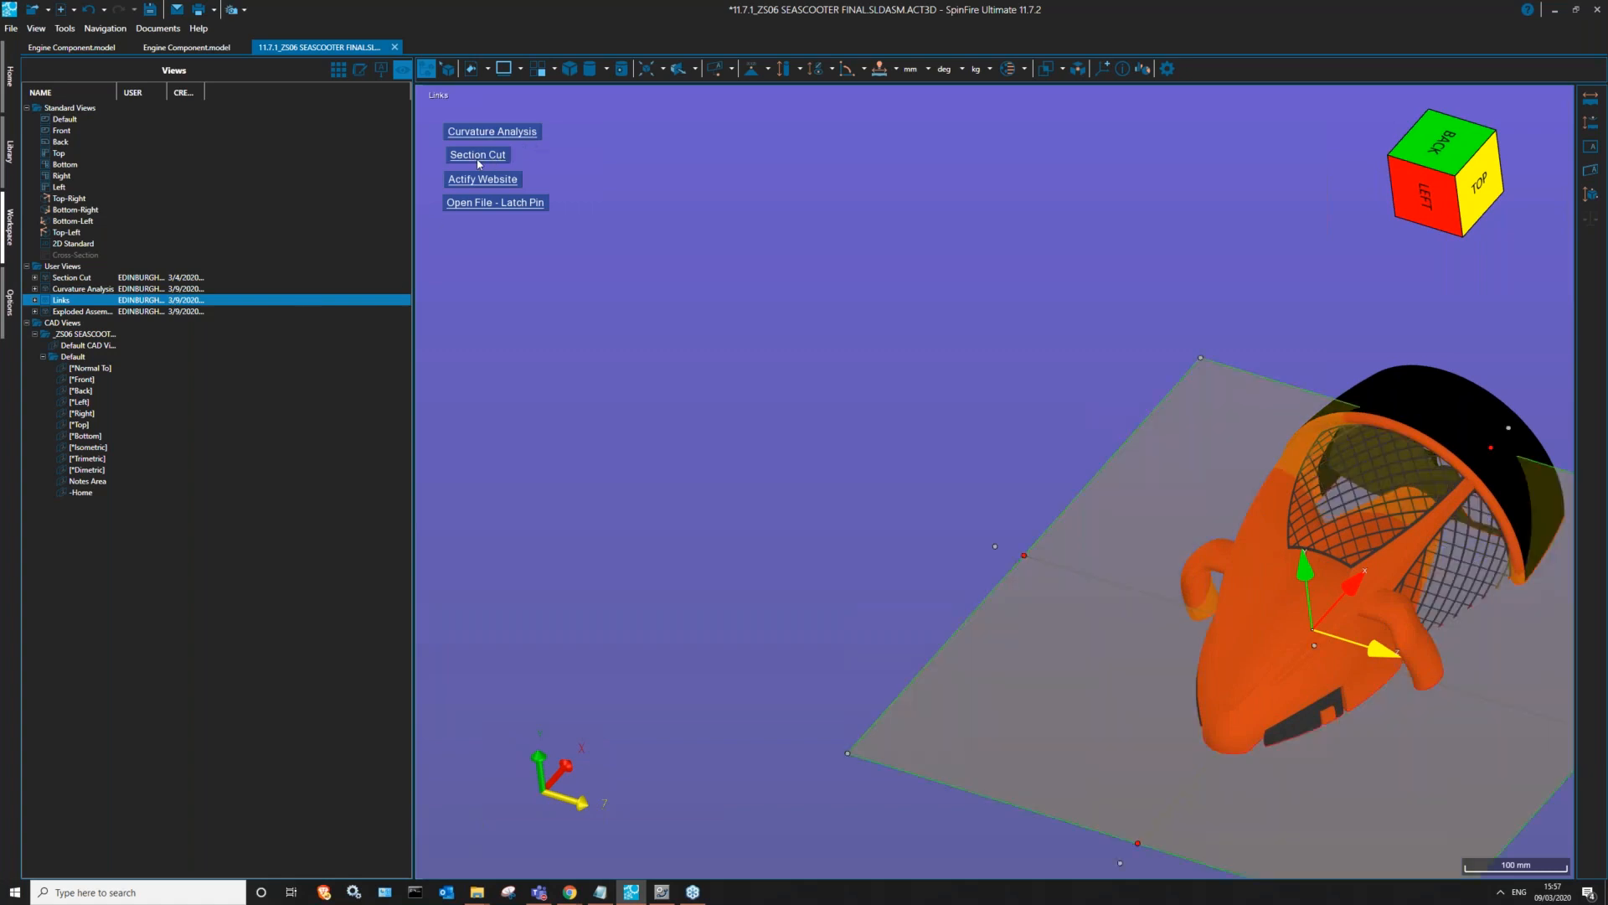
- Return to the Links user view, follow the Actify Website link, and close the browser window
left_click(69, 303)
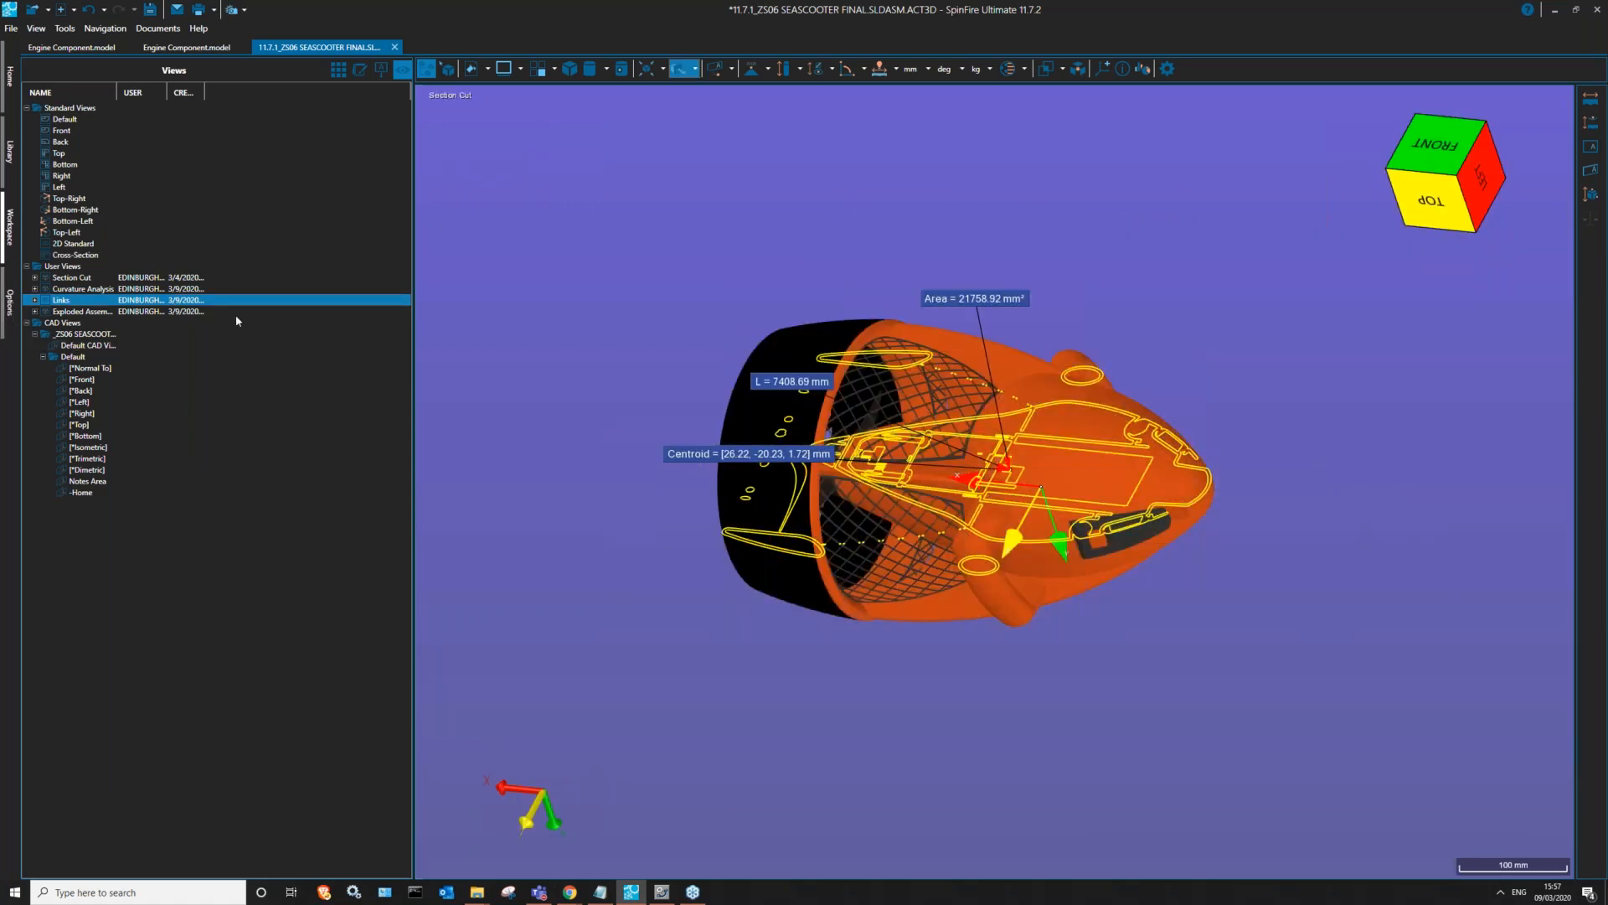
left_click(519, 181)
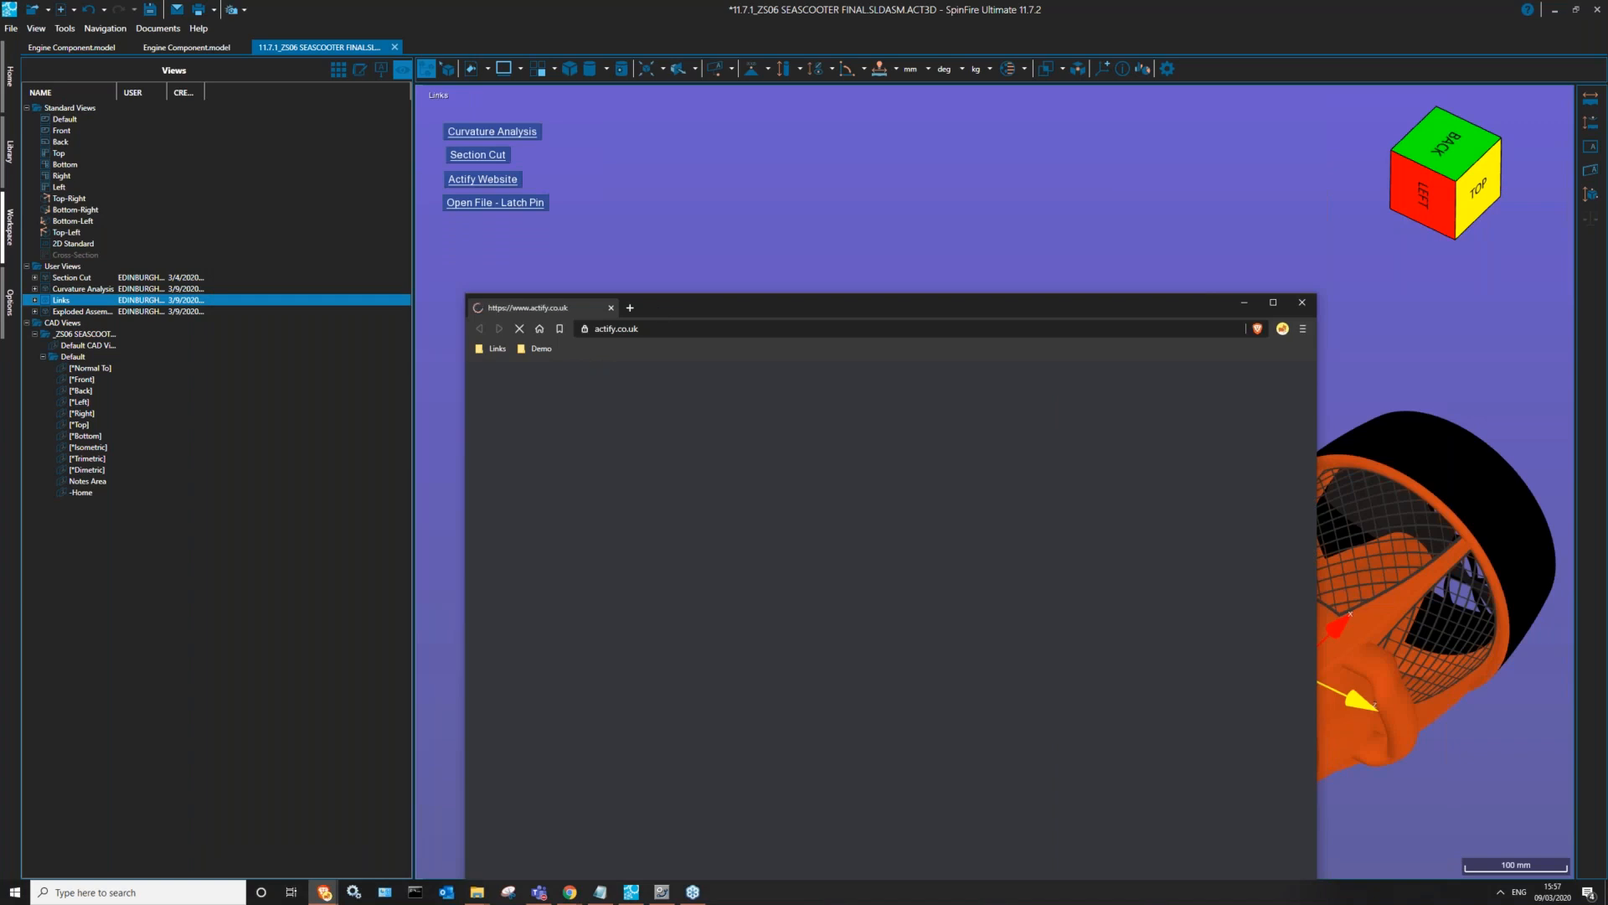
left_click(1303, 302)
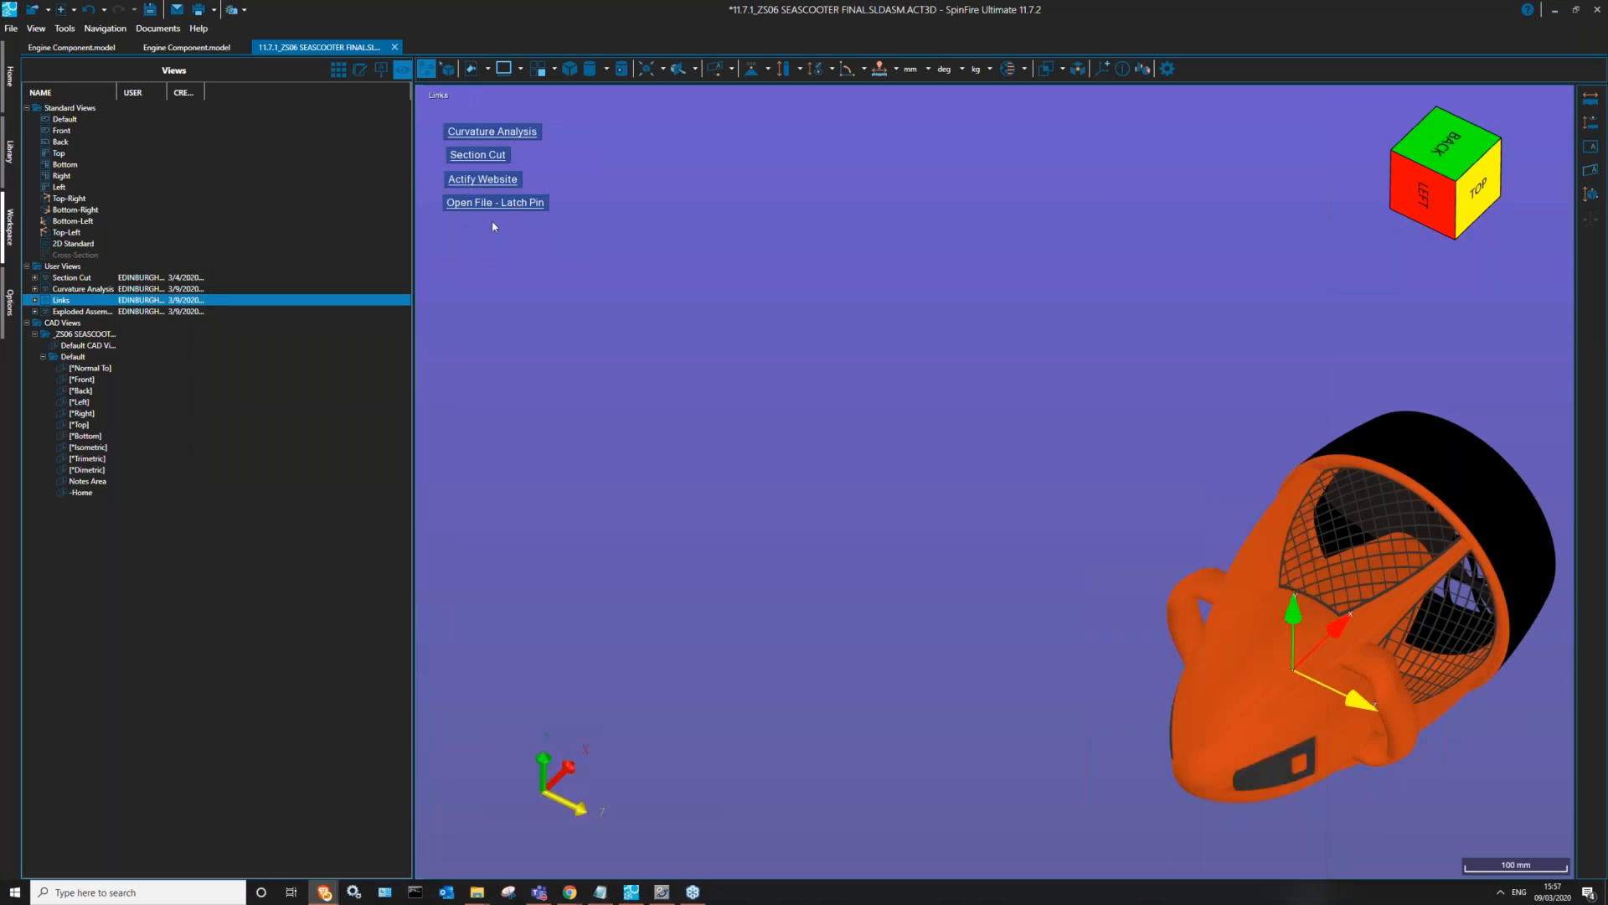
- Open the properties of the Open File - Latch Pin note and read its full hyperlink path
right_click(470, 209)
left_click(690, 153)
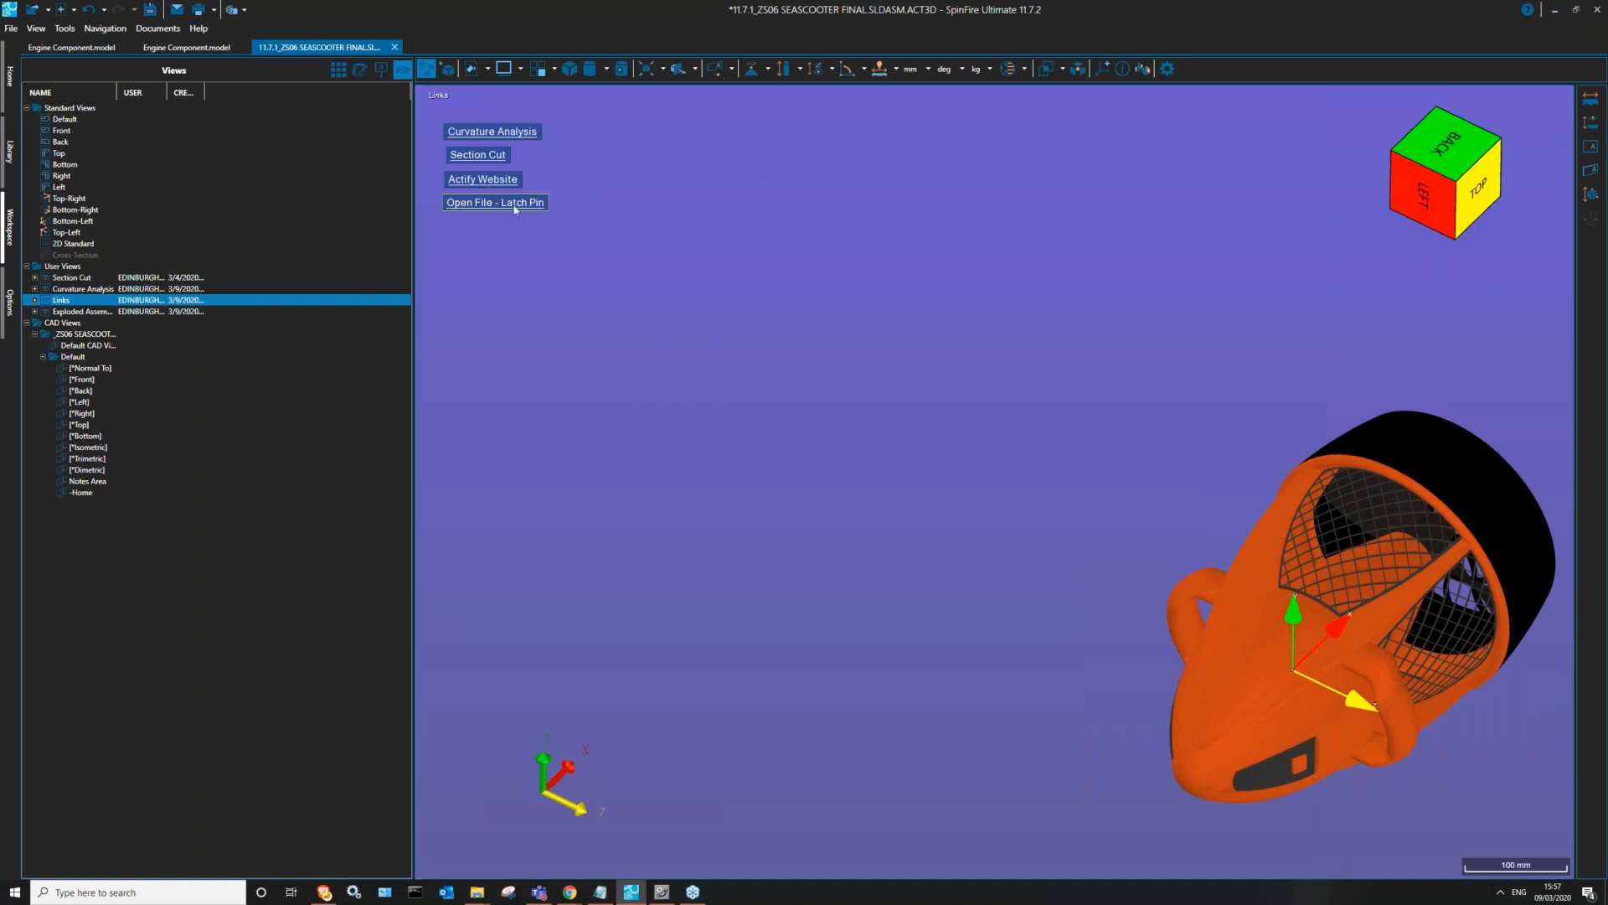
right_click(516, 210)
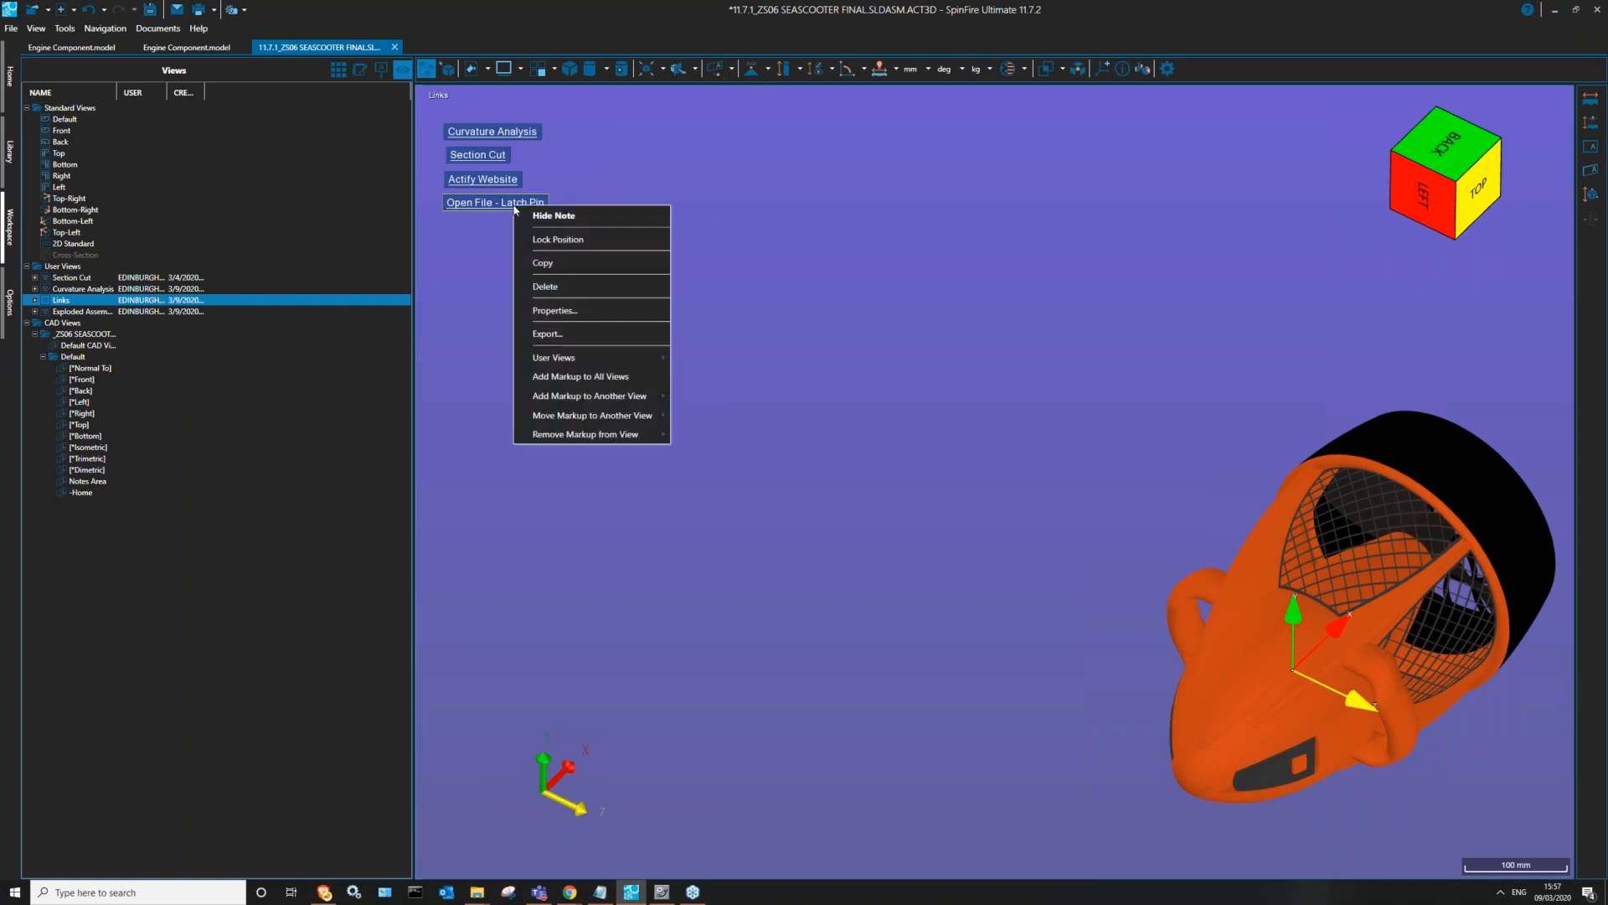
left_click(549, 310)
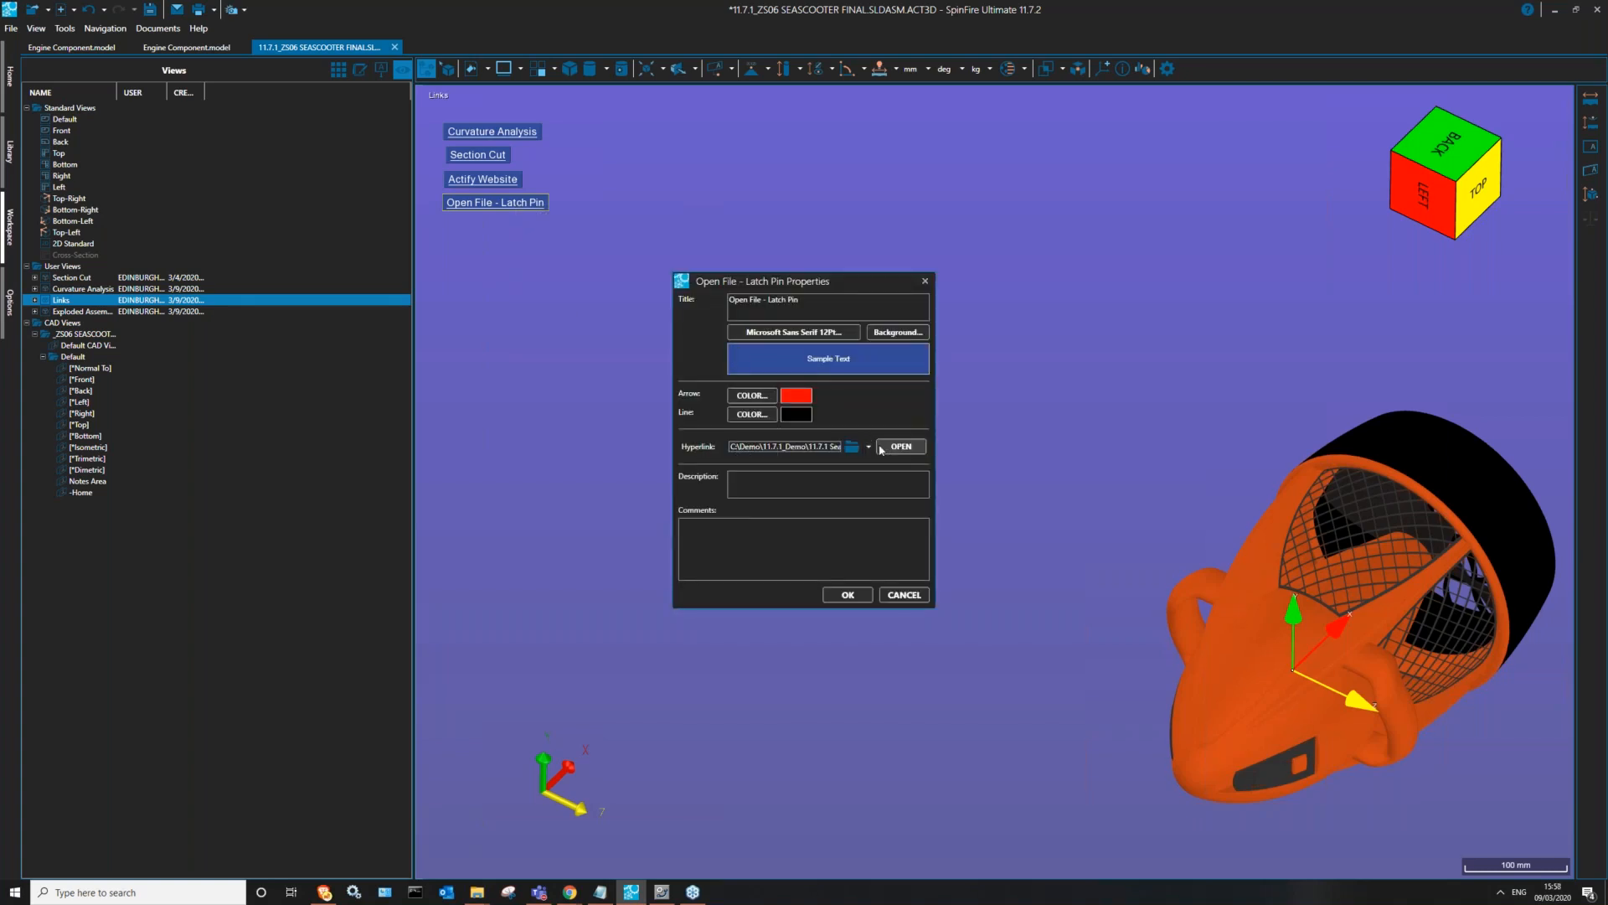
triple_click(807, 447)
left_click(785, 448)
left_click_drag(783, 447, 854, 445)
left_click(834, 447)
- Check the hyperlink target types available for the Latch Pin note, cancel its properties, and deselect the note
left_click(871, 452)
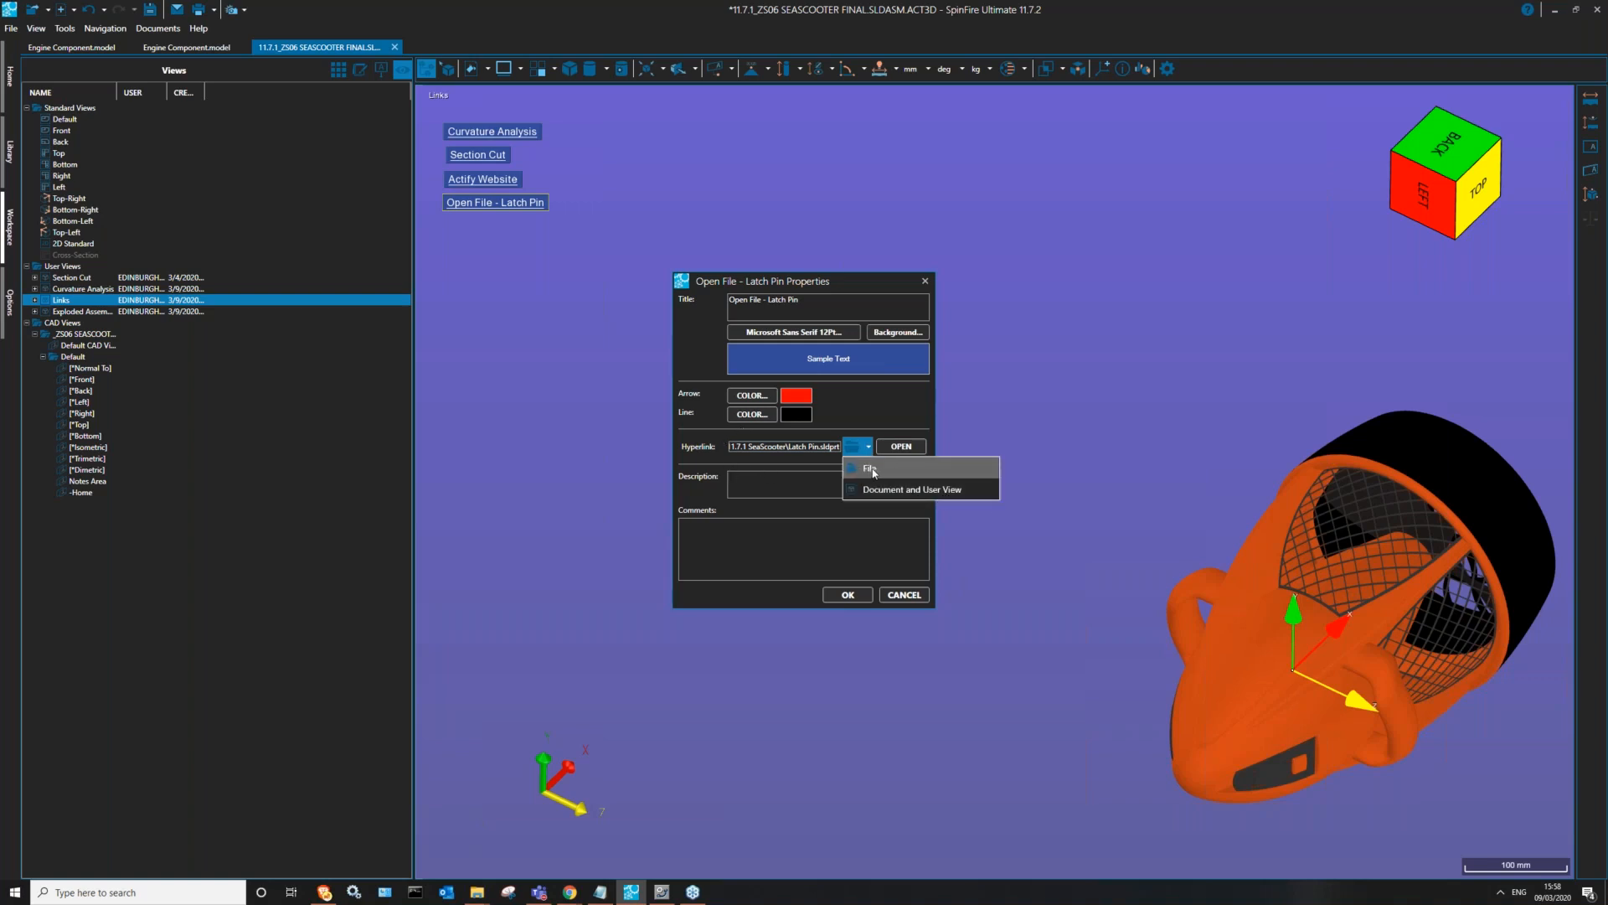
left_click(797, 447)
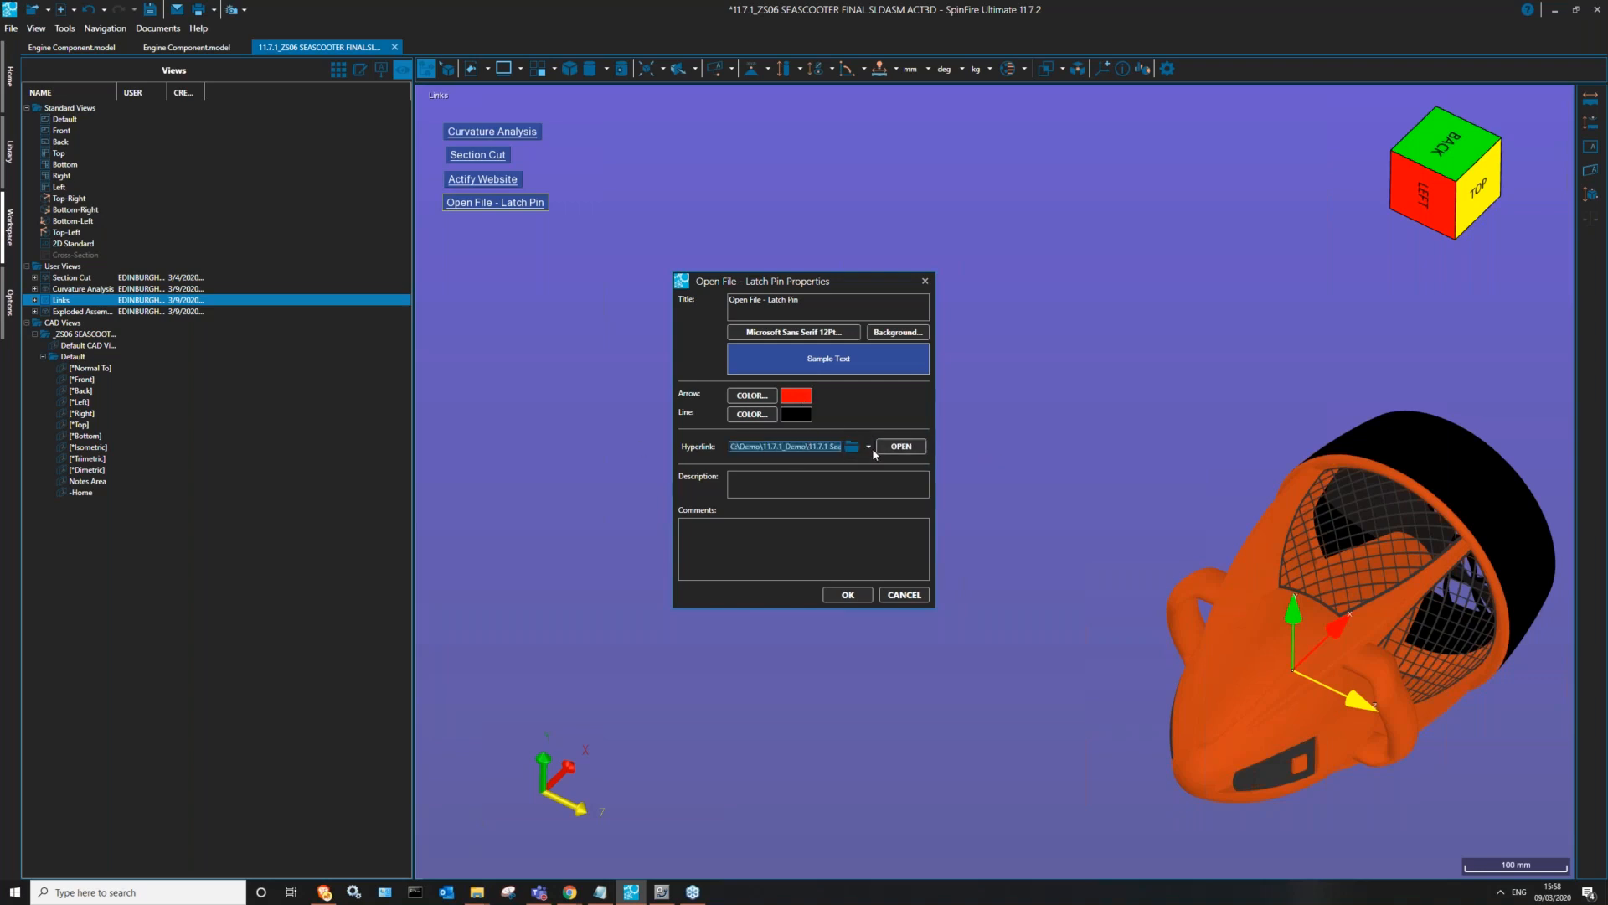
key("Tab")
left_click(921, 597)
left_click(453, 313)
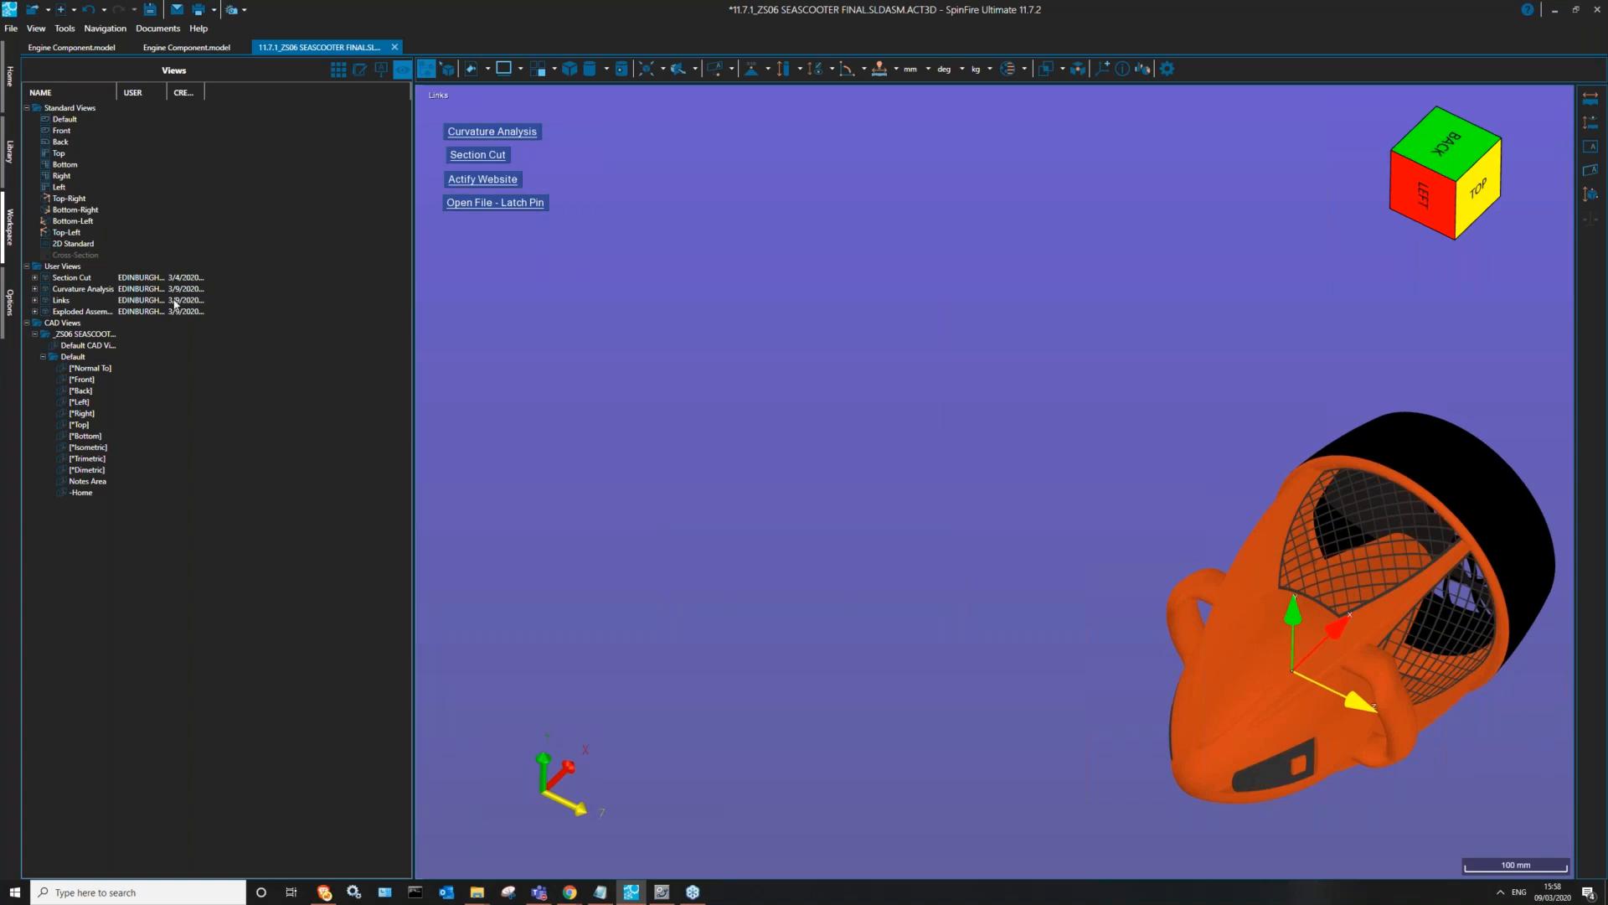
- Restore the Default CAD View and explode all SeaScooter parts spherically to slightly over half the percentage range, orbiting to show the parts stacked vertically
left_click(85, 345)
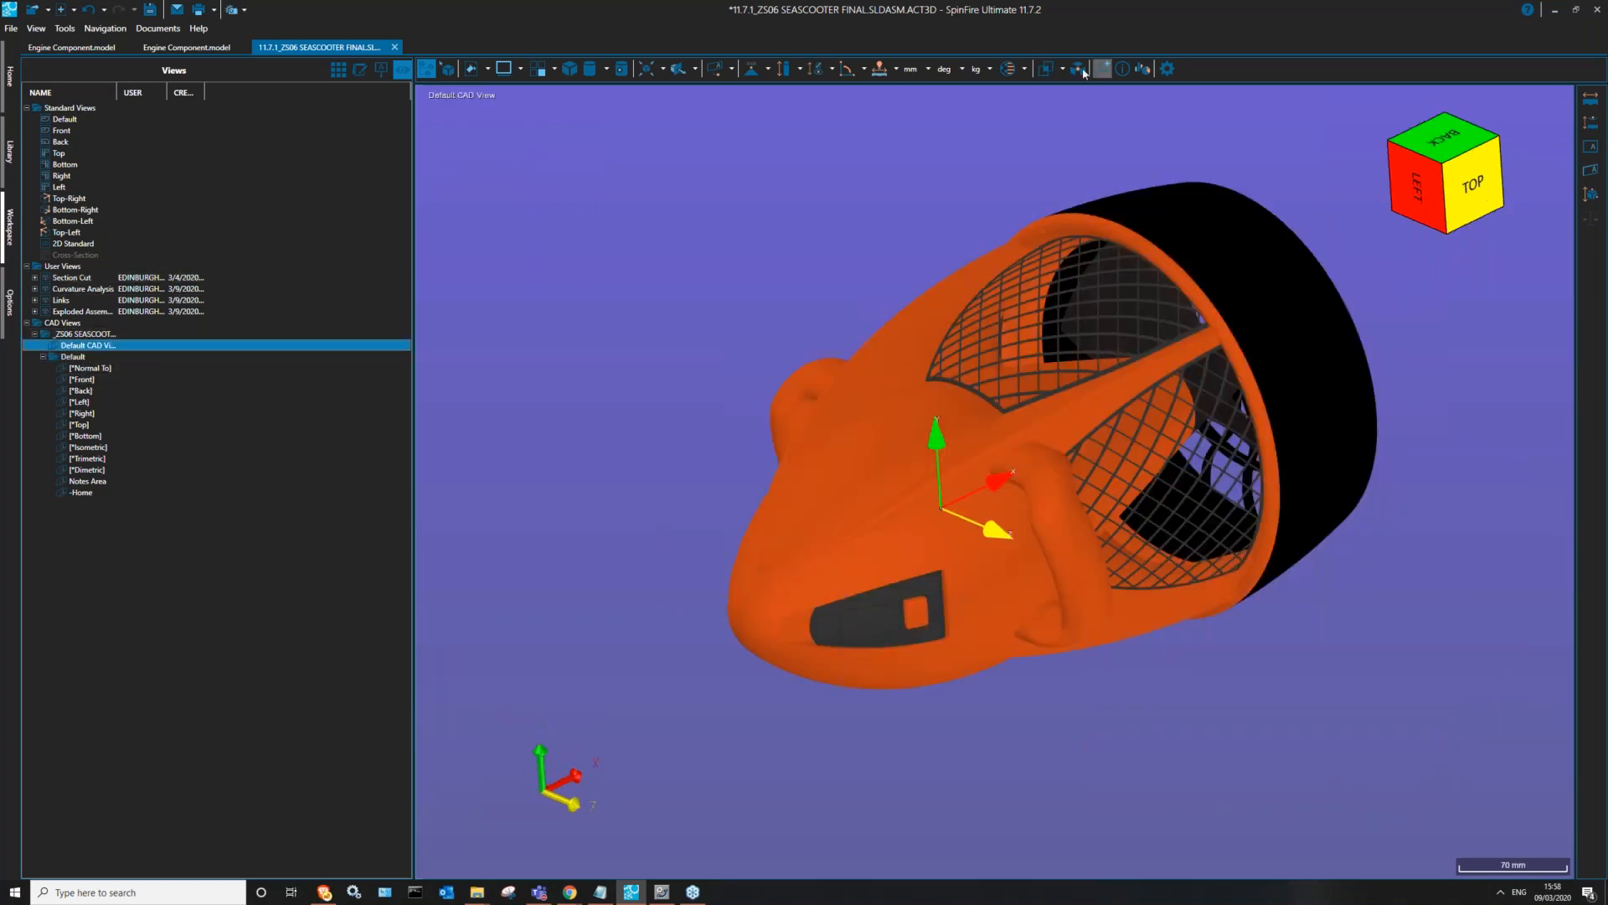
left_click(1079, 69)
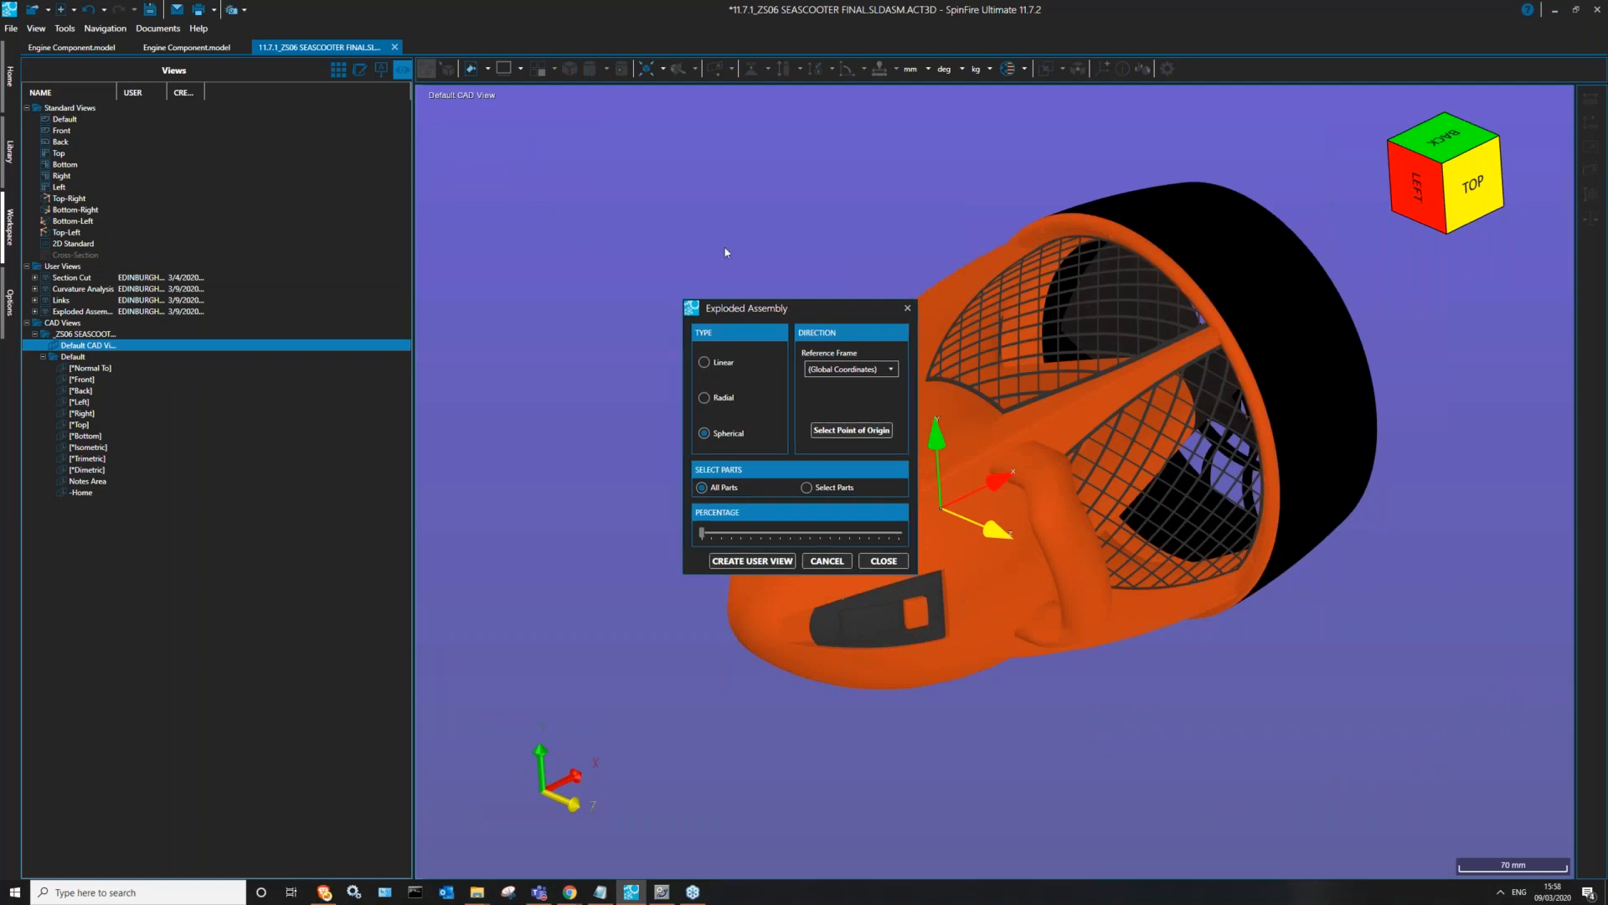
left_click_drag(993, 346, 1119, 230)
scroll(1118, 230, "down", 2)
left_click_drag(535, 420, 648, 426)
scroll(968, 556, "down", 5)
left_click_drag(1166, 533, 1069, 481)
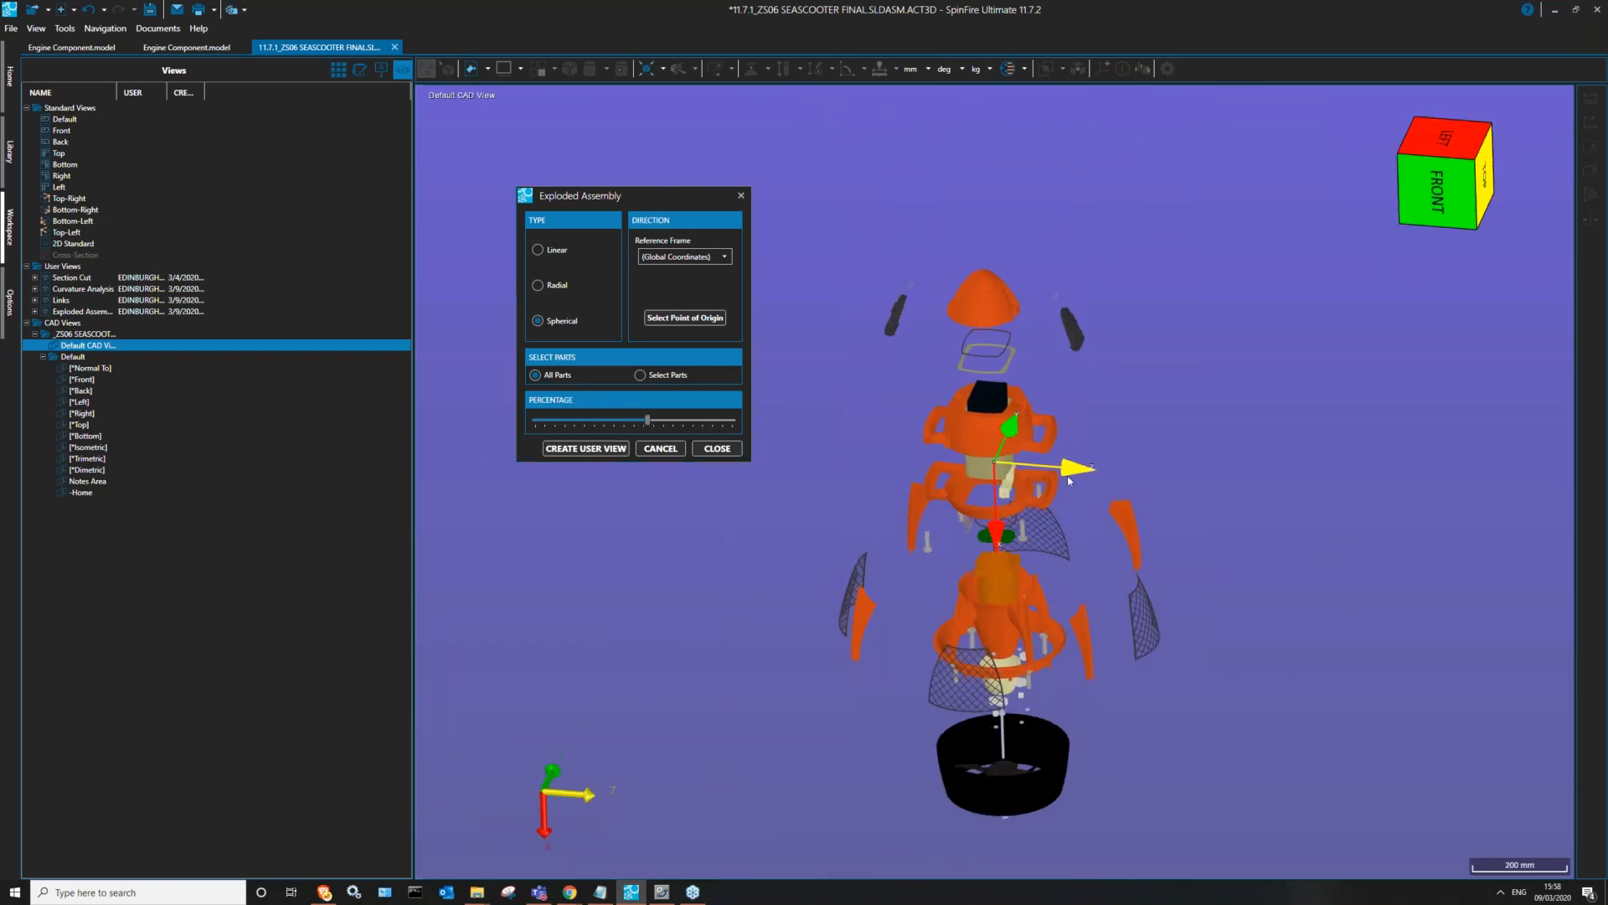
- Save the exploded assembly as a user view named "11.7.2 Demo"
left_click(561, 449)
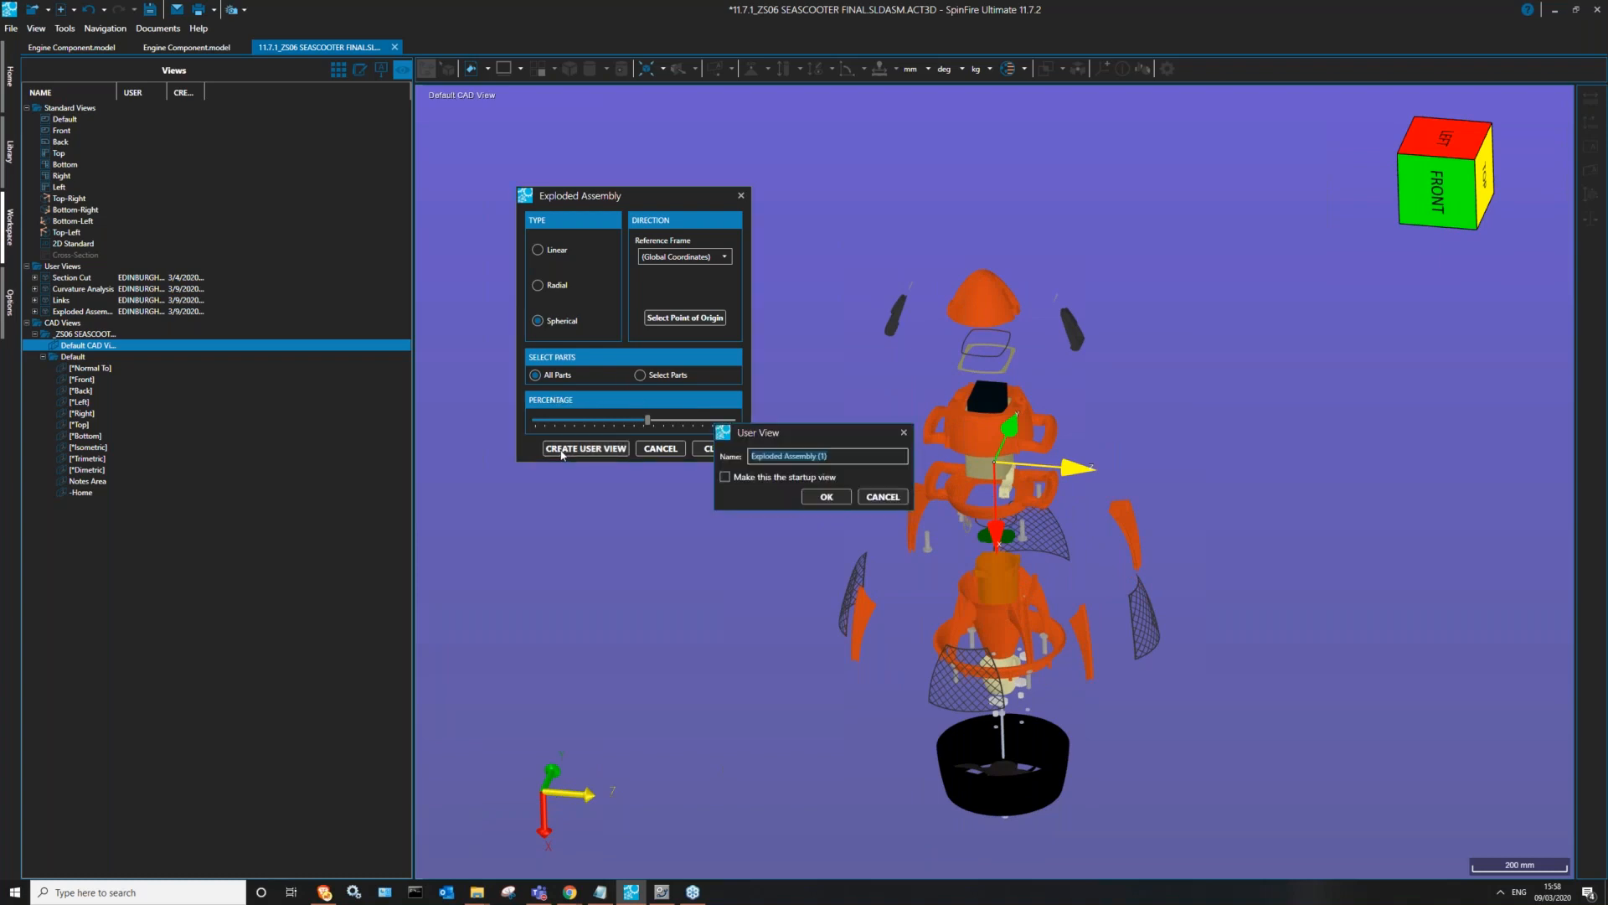
type("11.7.2 Demo")
left_click(825, 497)
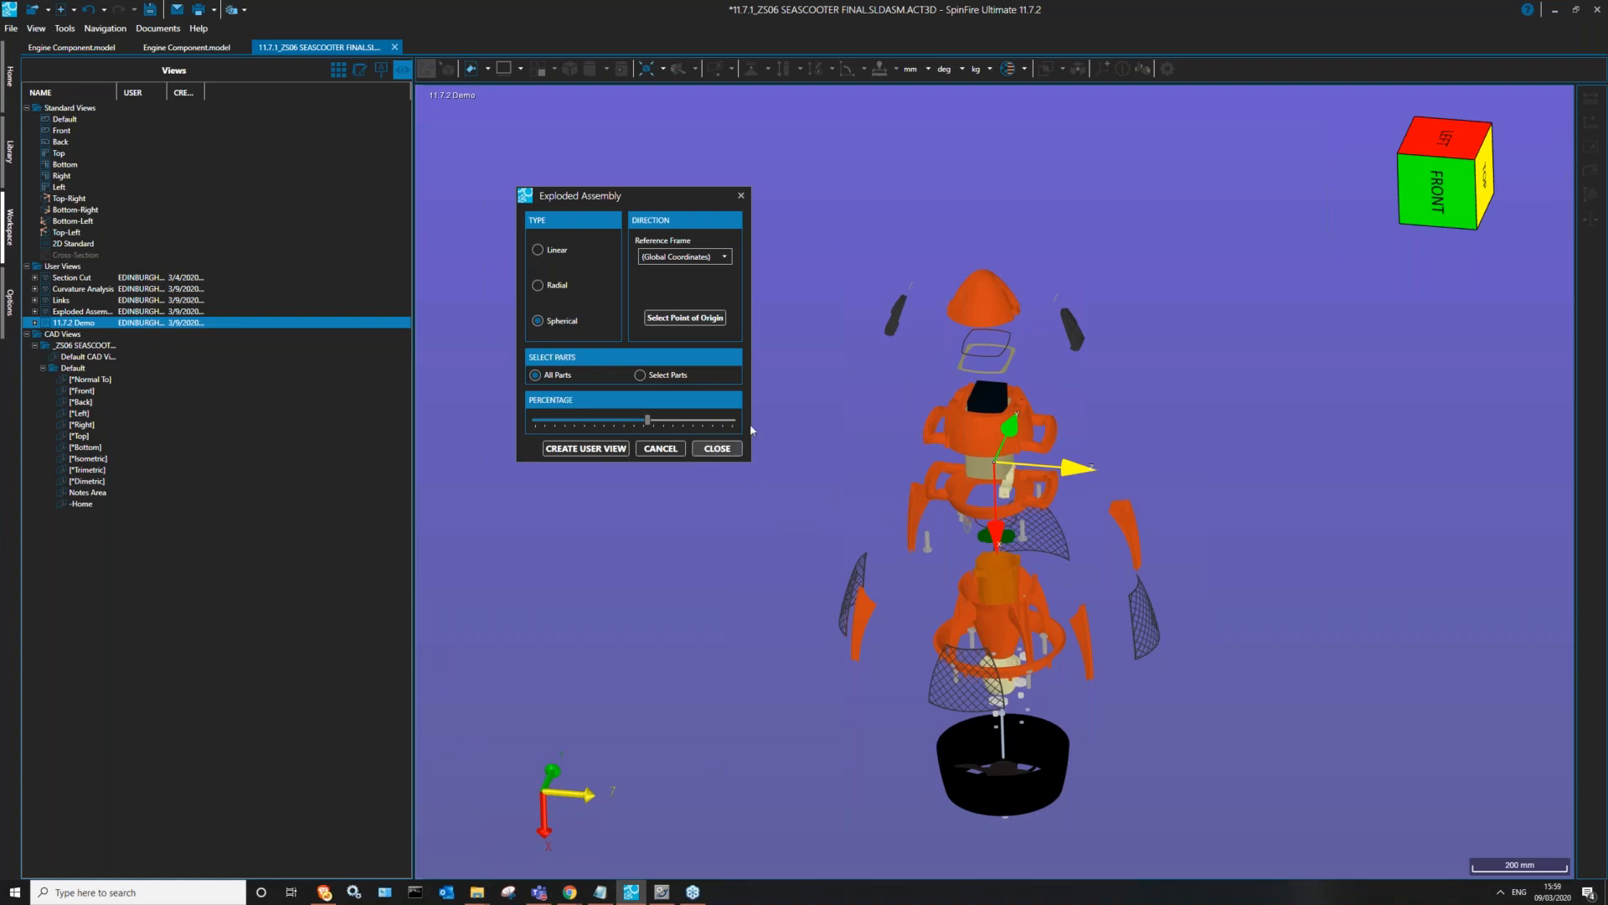
- Orbit the exploded SeaScooter to inspect its parts, and close the Exploded Assembly settings
mouse_move(1008, 387)
left_mouse_down()
mouse_move(1022, 443)
mouse_move(1020, 410)
left_mouse_up()
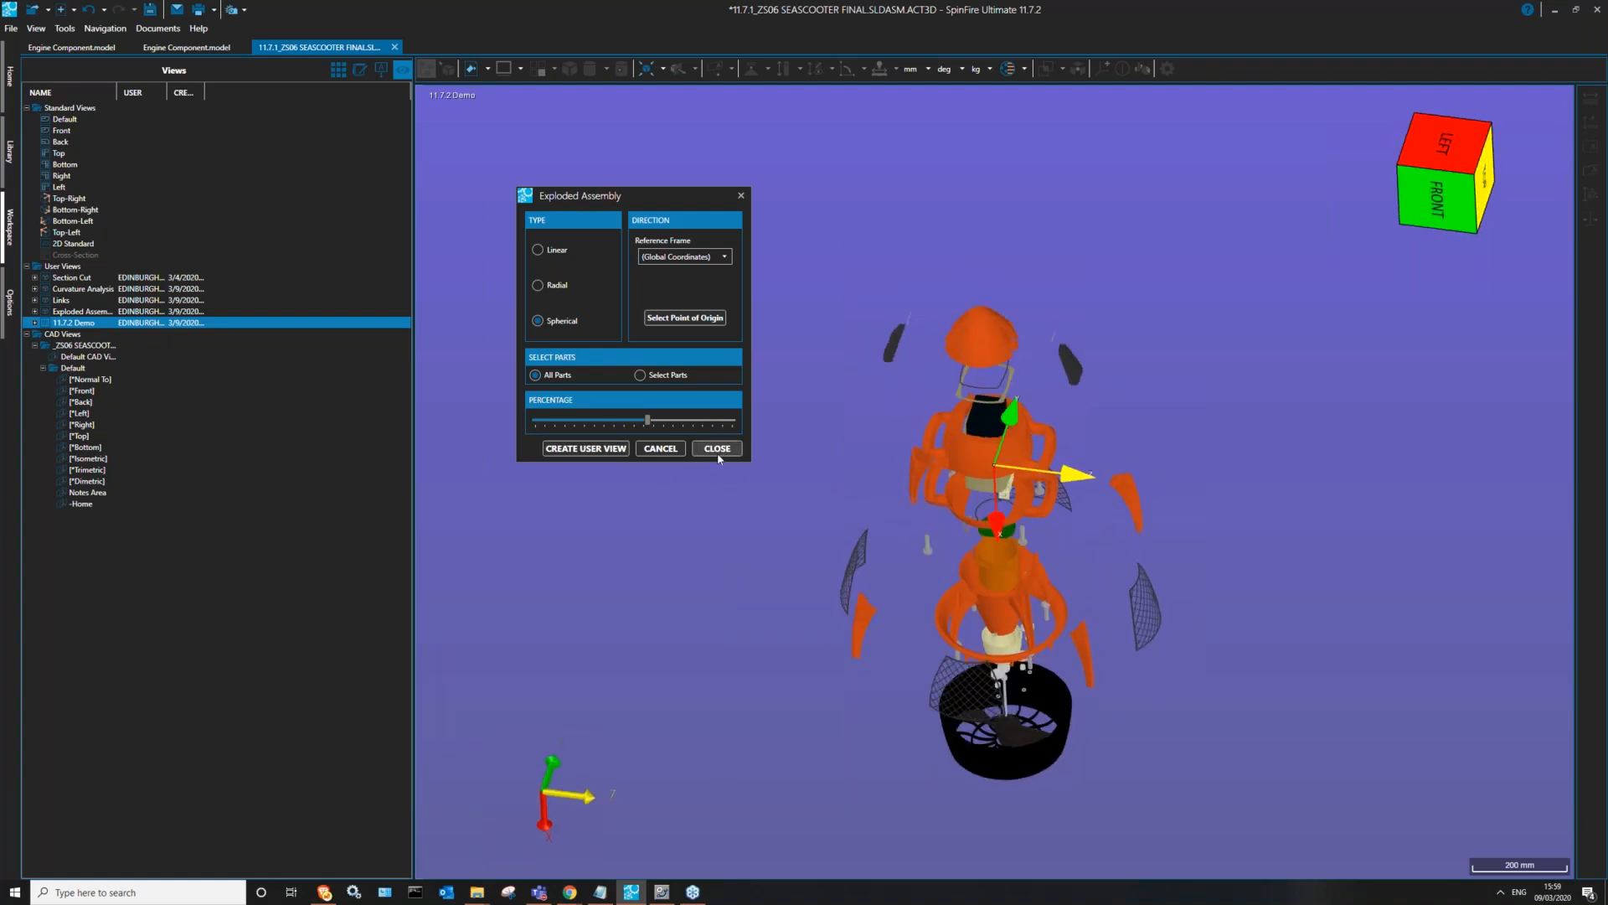
left_click_drag(1041, 379, 1027, 347)
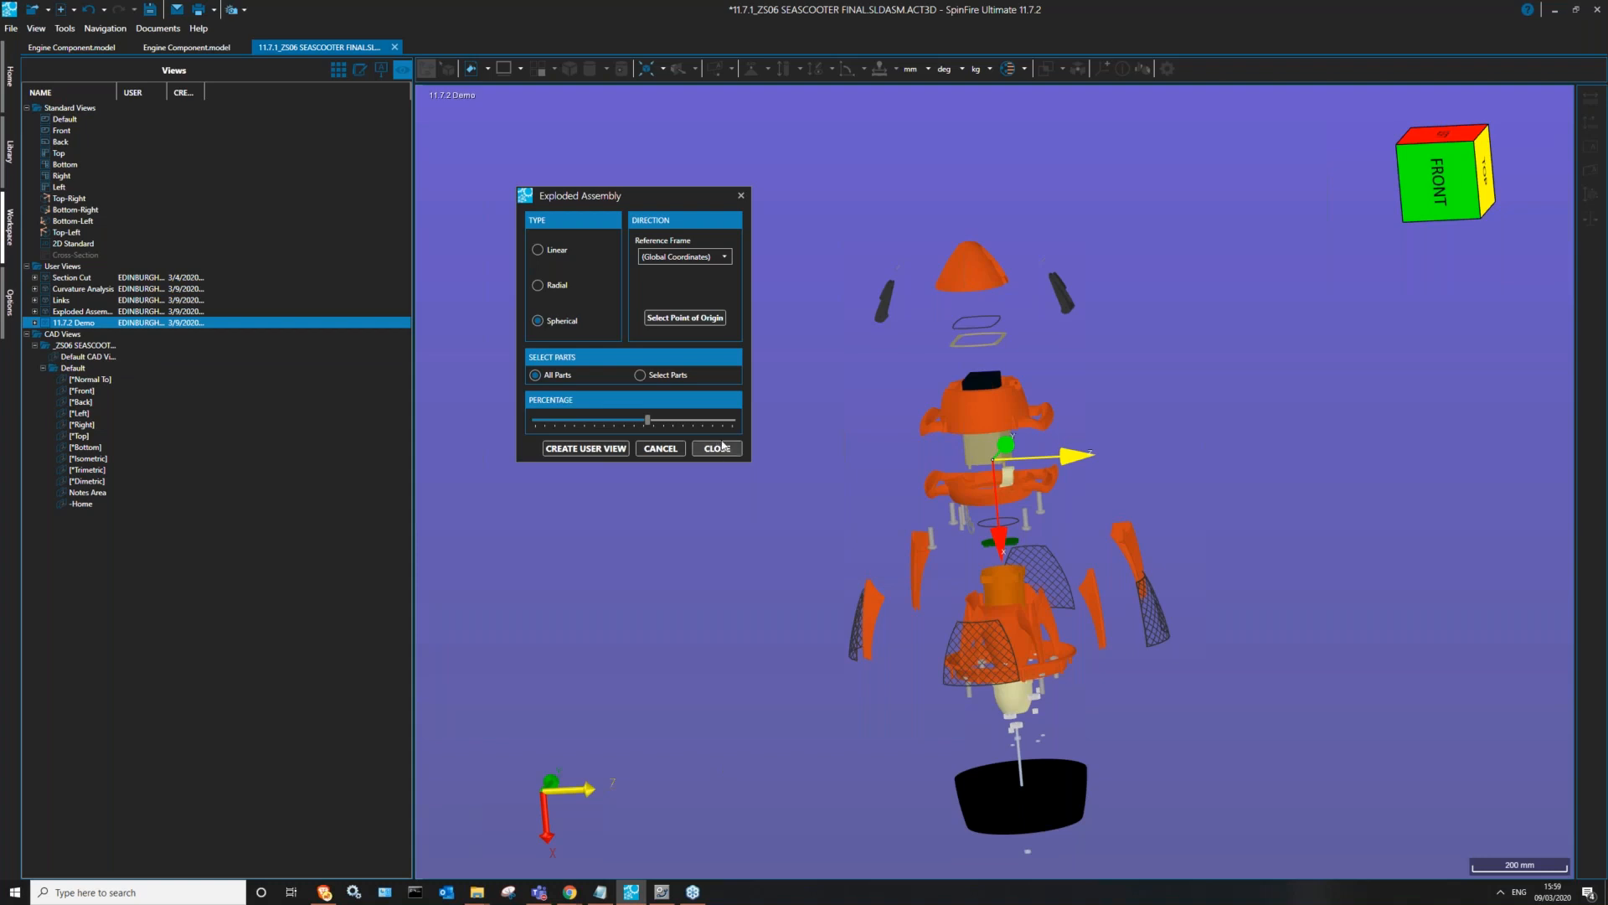
mouse_move(795, 395)
middle_mouse_down()
mouse_move(771, 417)
mouse_move(787, 402)
middle_mouse_up()
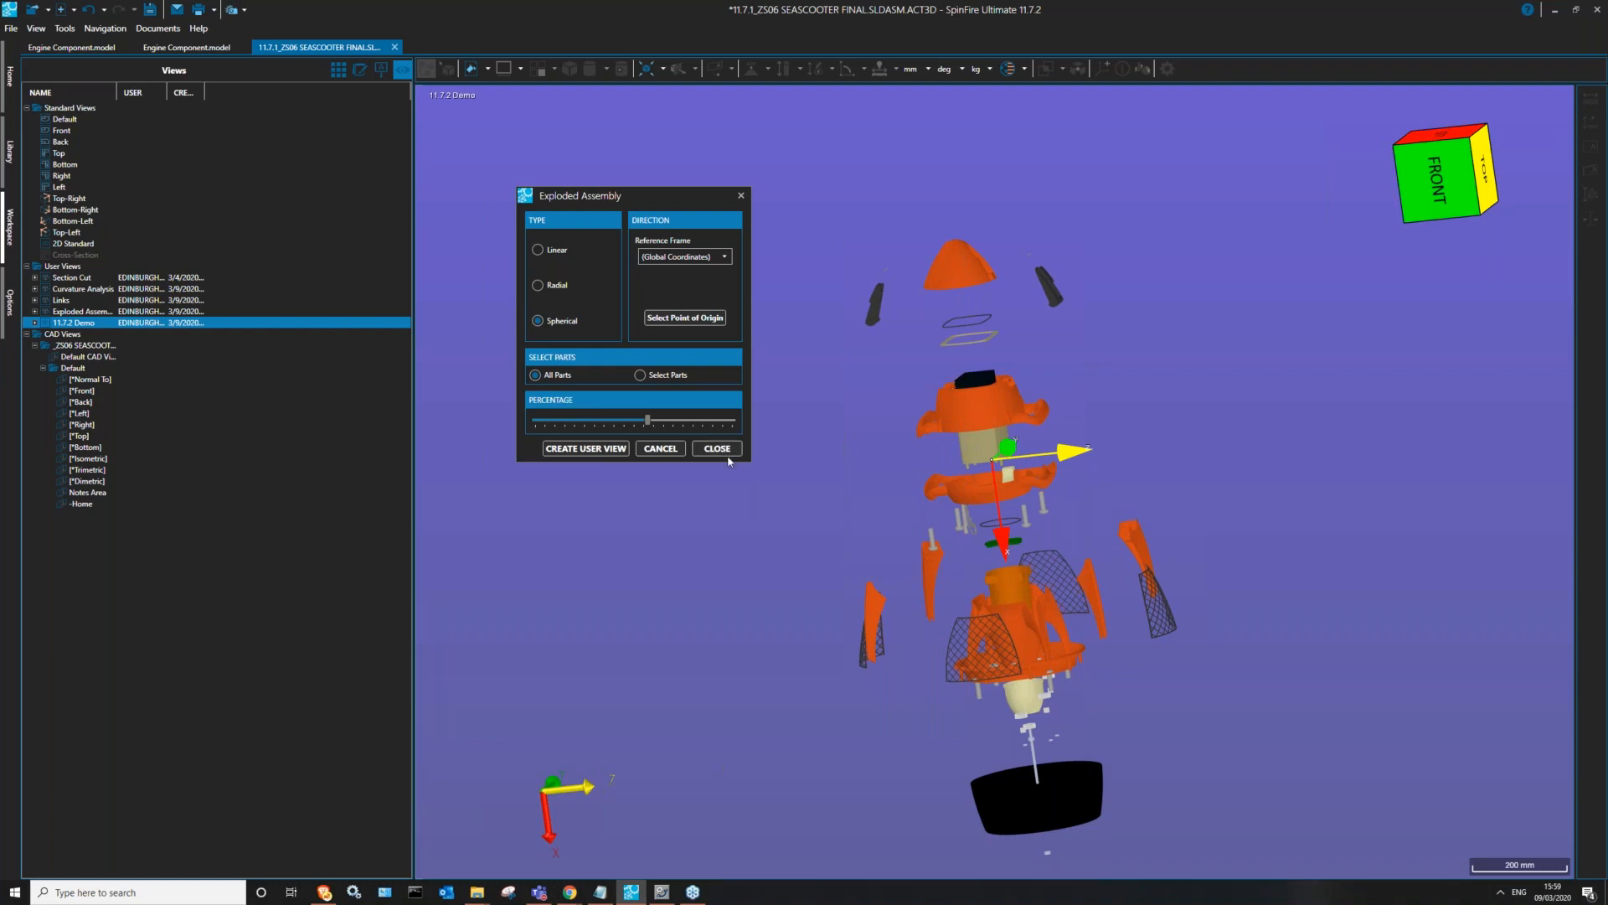
middle_click_drag(992, 336, 926, 350)
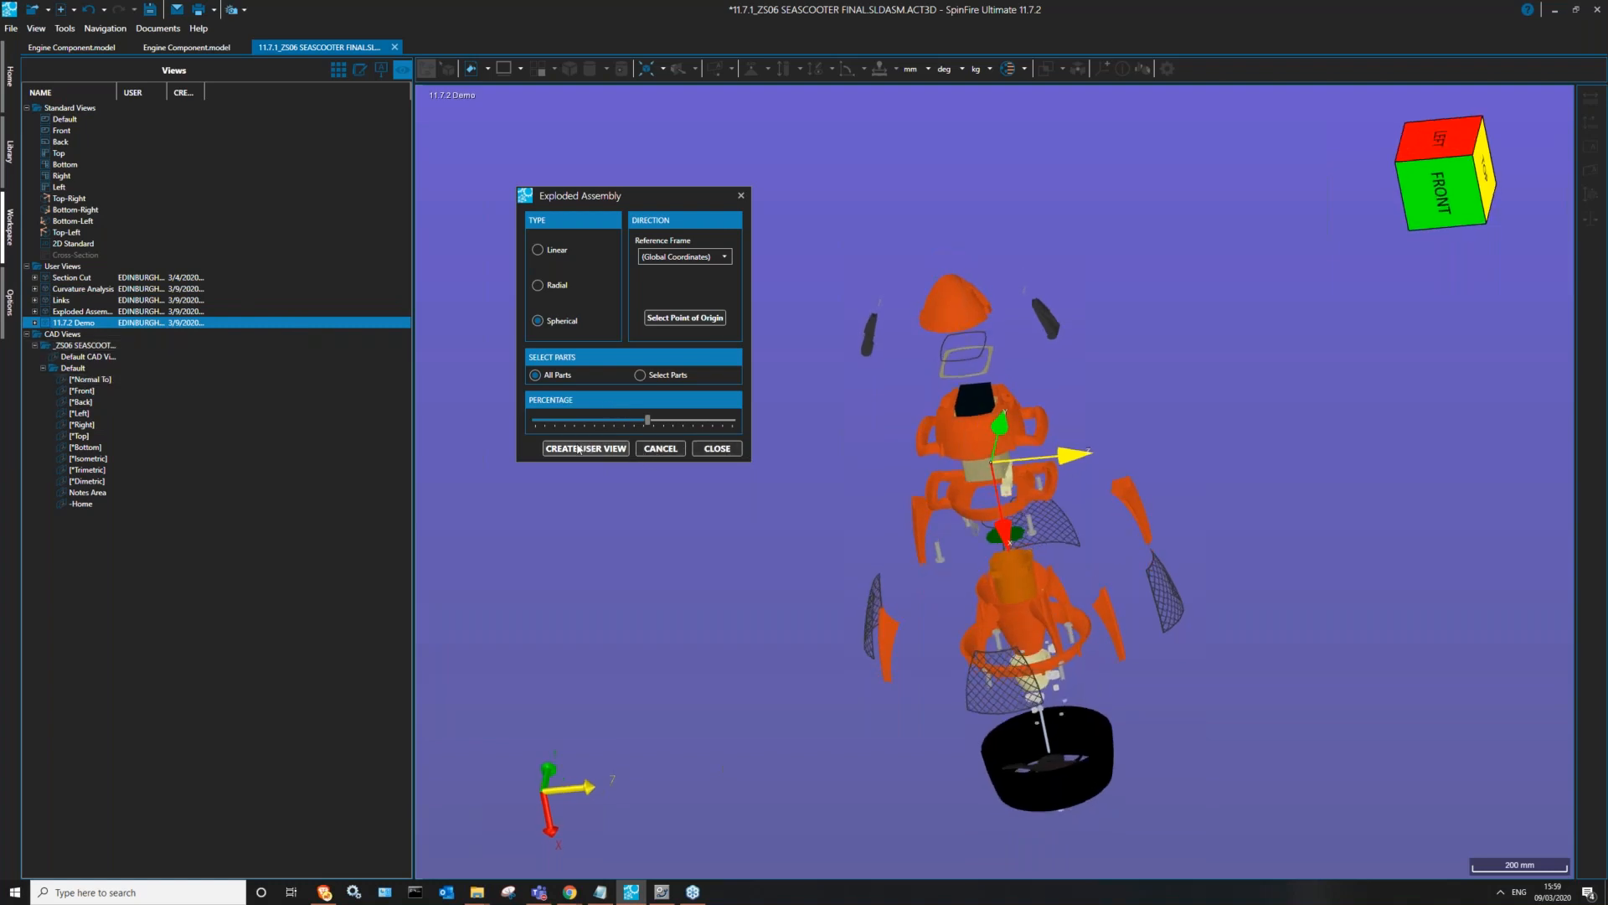
left_click(717, 448)
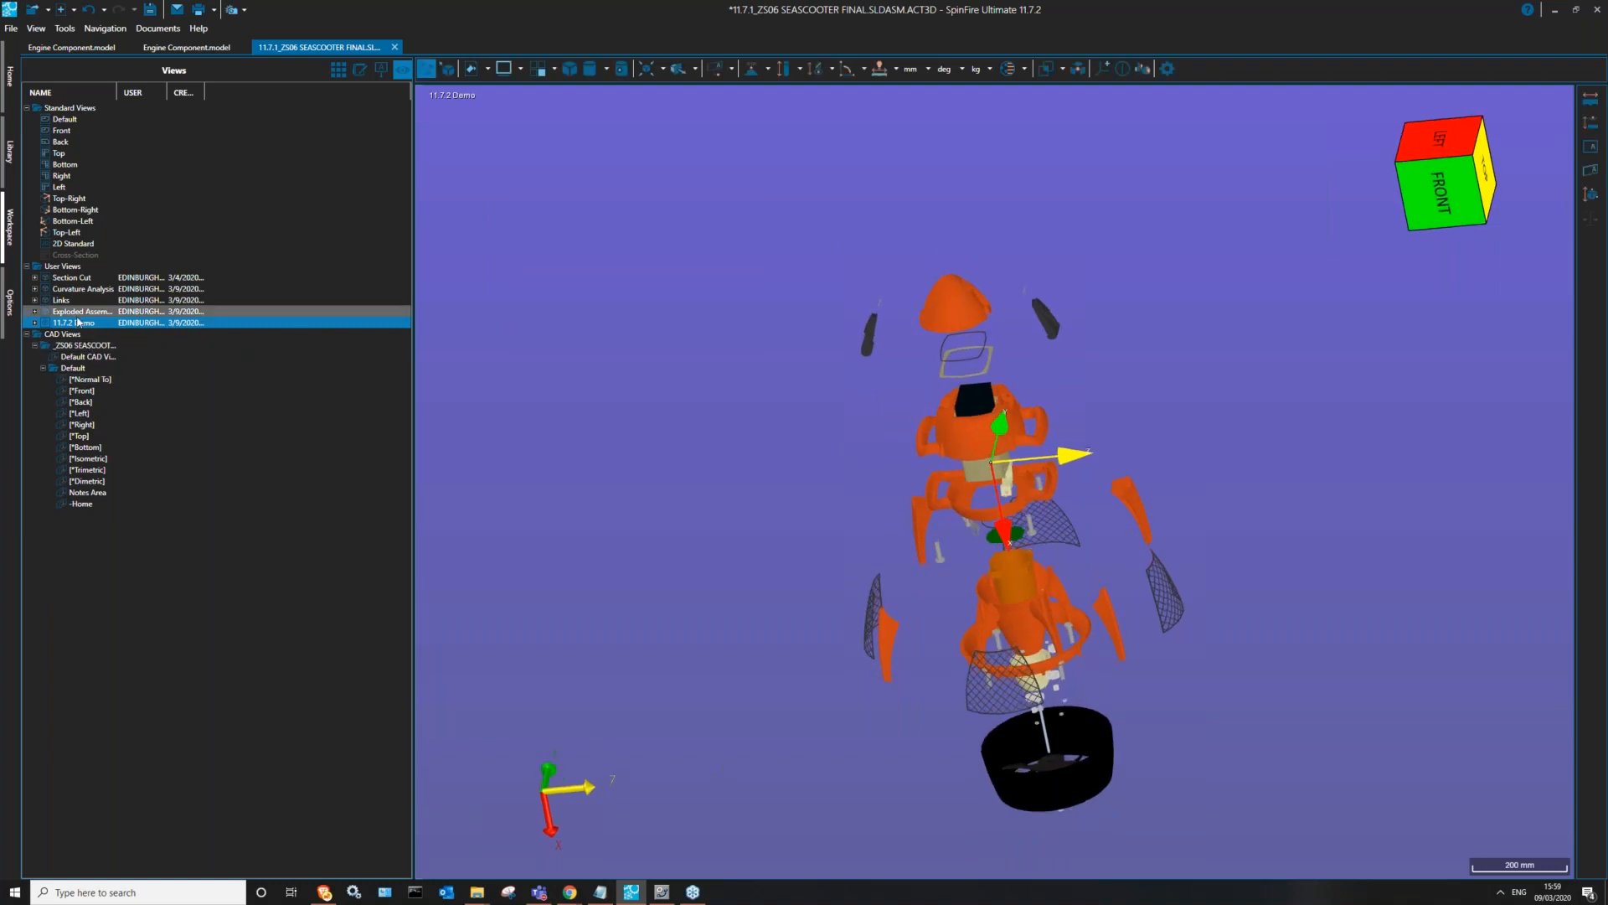
- Start an Auto Note on the exploded view using part names, limited to selected parts or subassemblies
left_click_drag(980, 402, 970, 338)
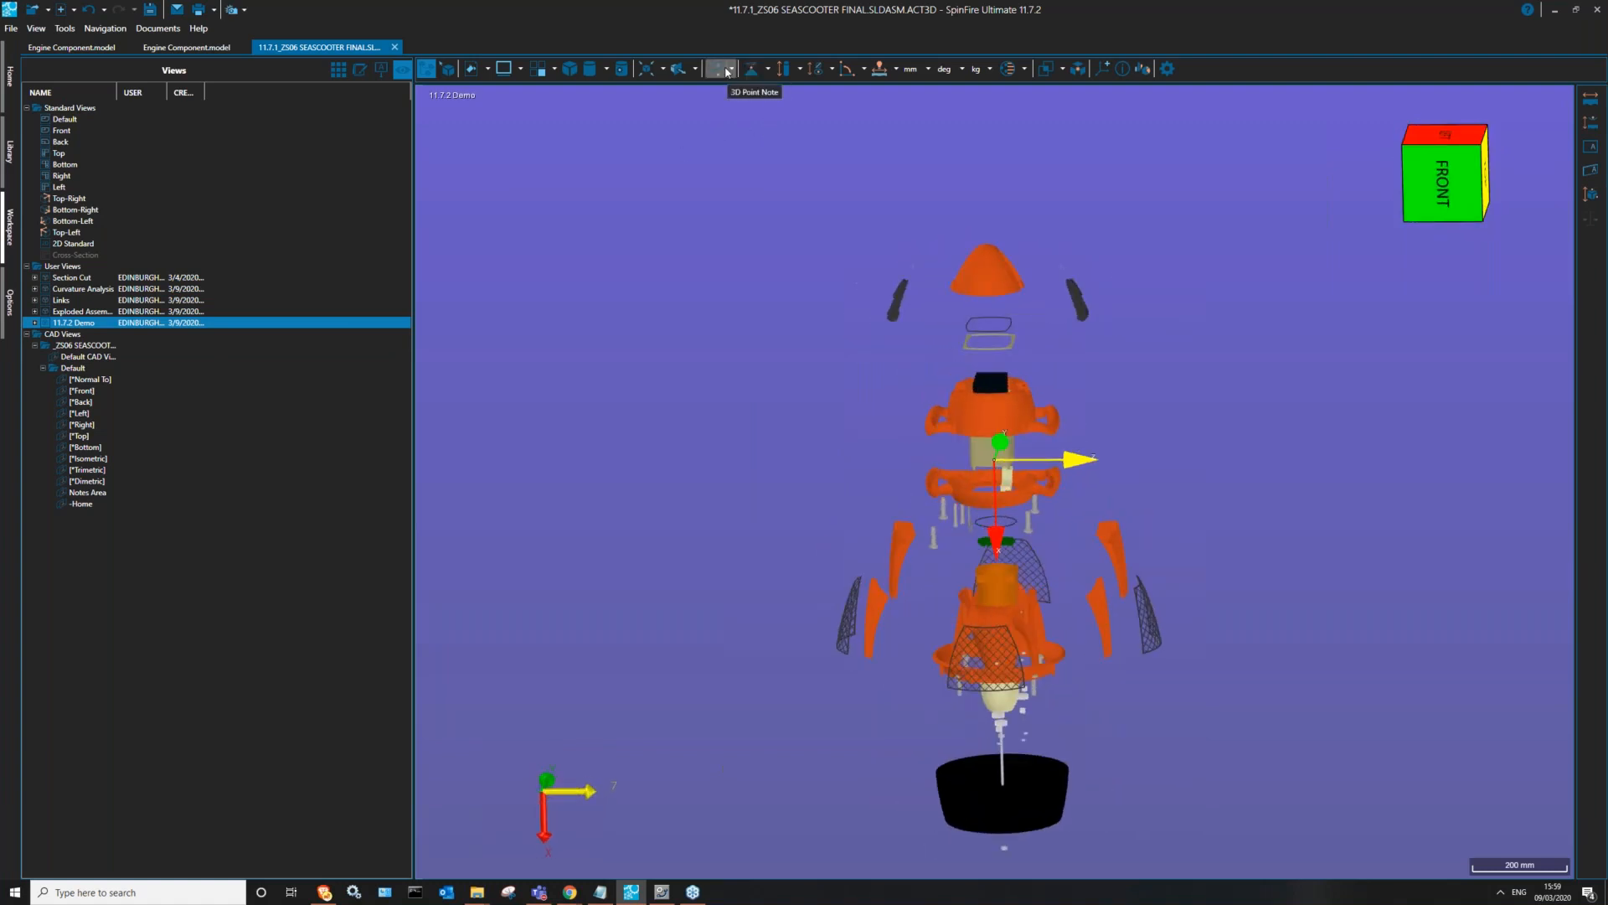
left_click(730, 69)
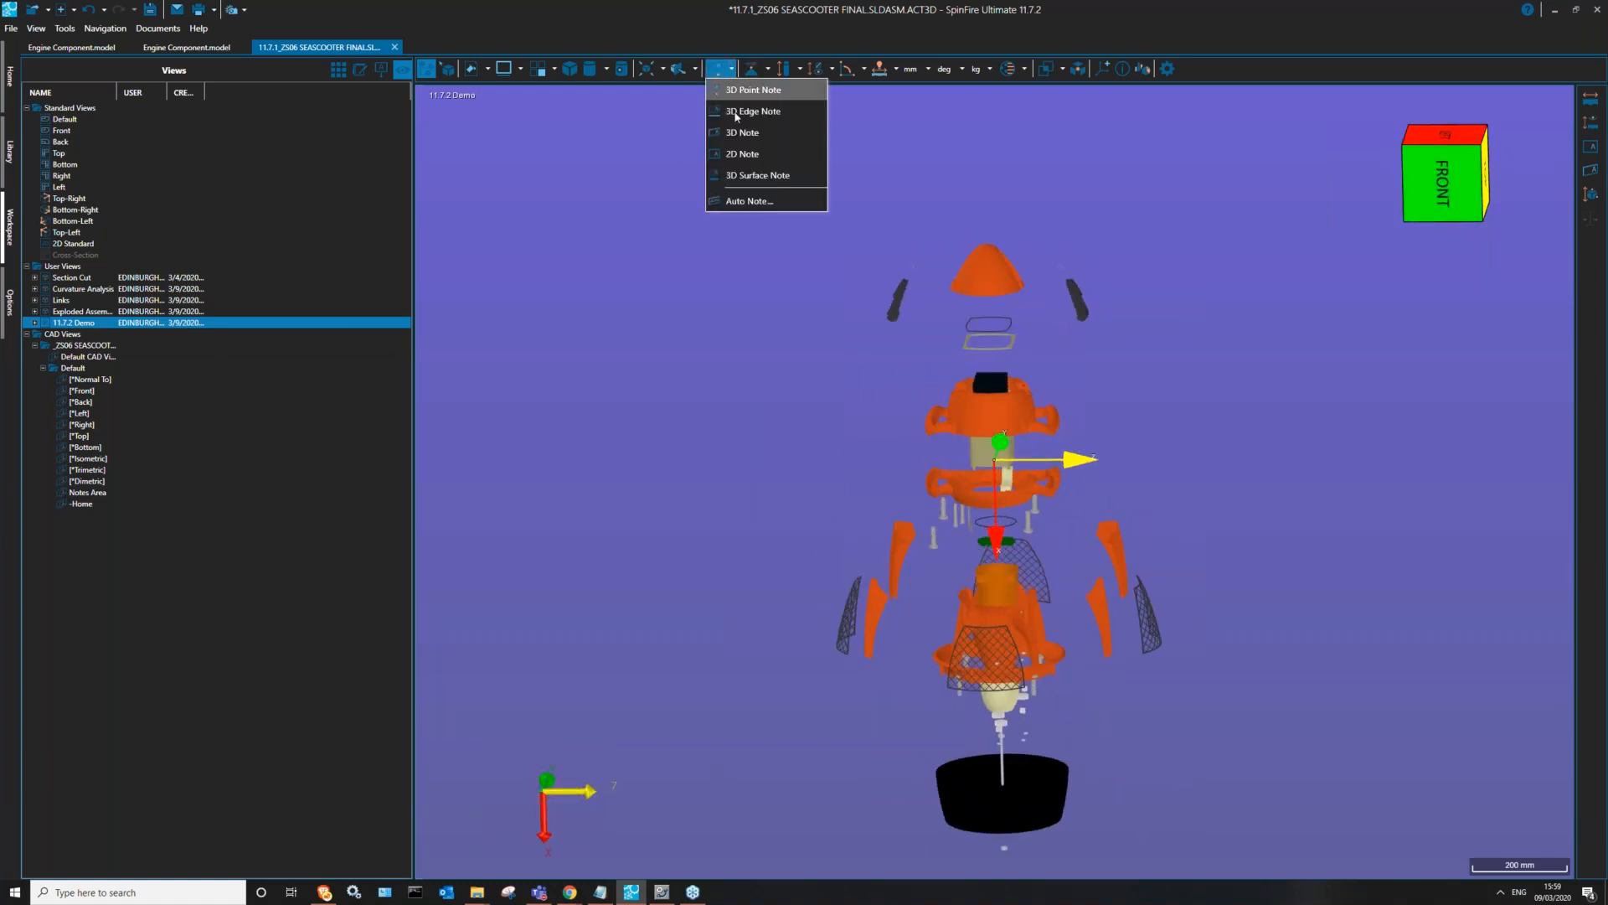
left_click(744, 201)
left_click_drag(825, 297, 666, 175)
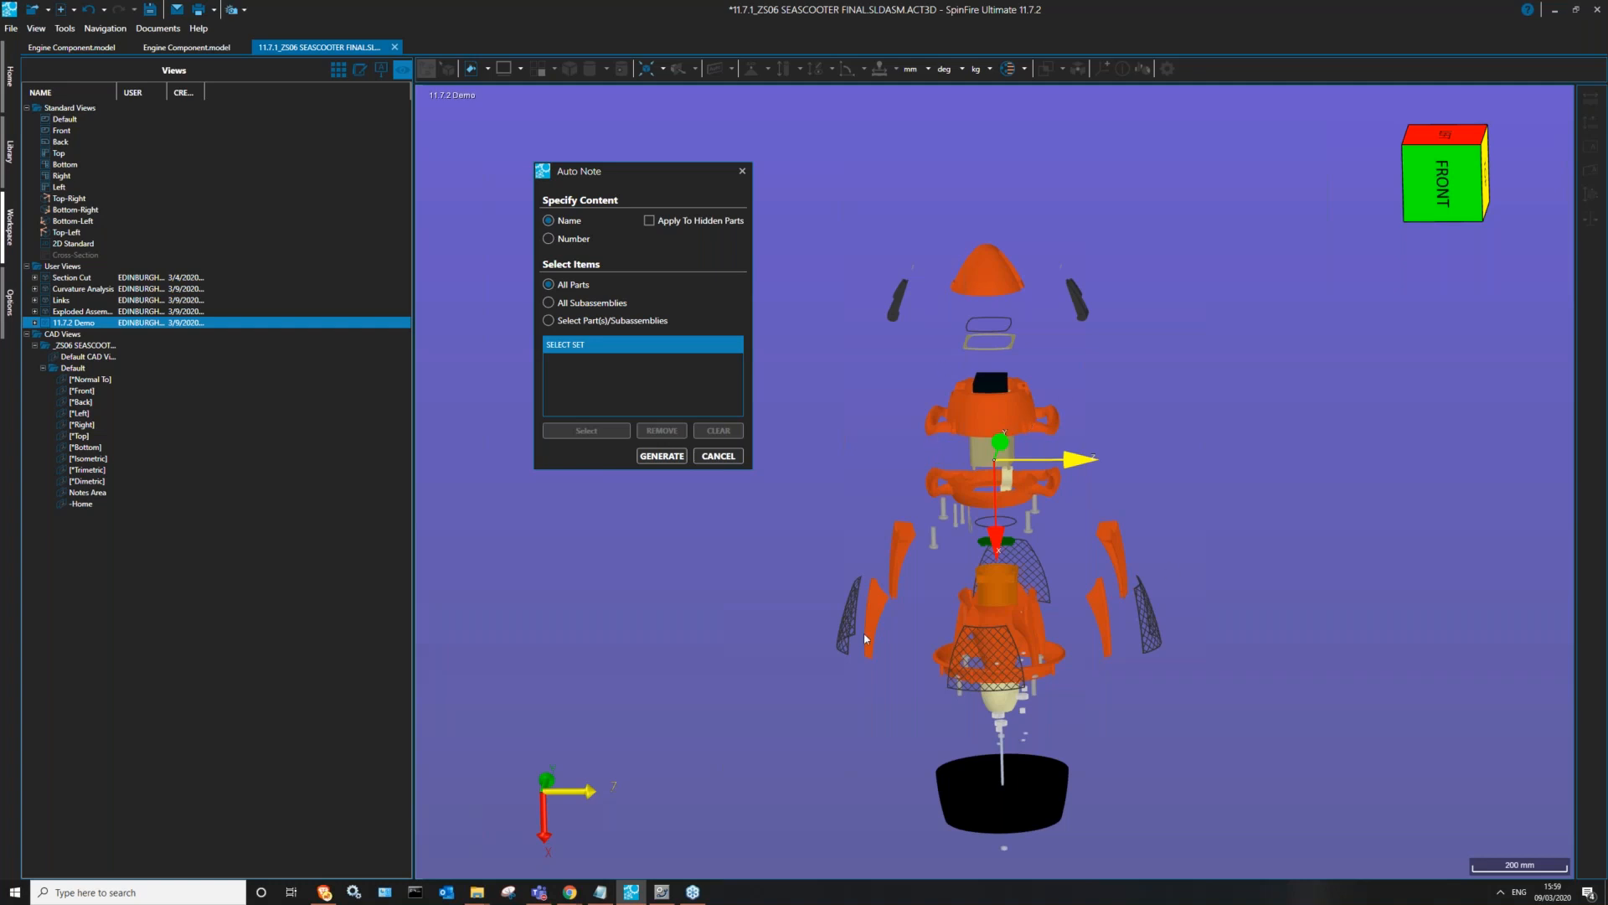
left_click(550, 322)
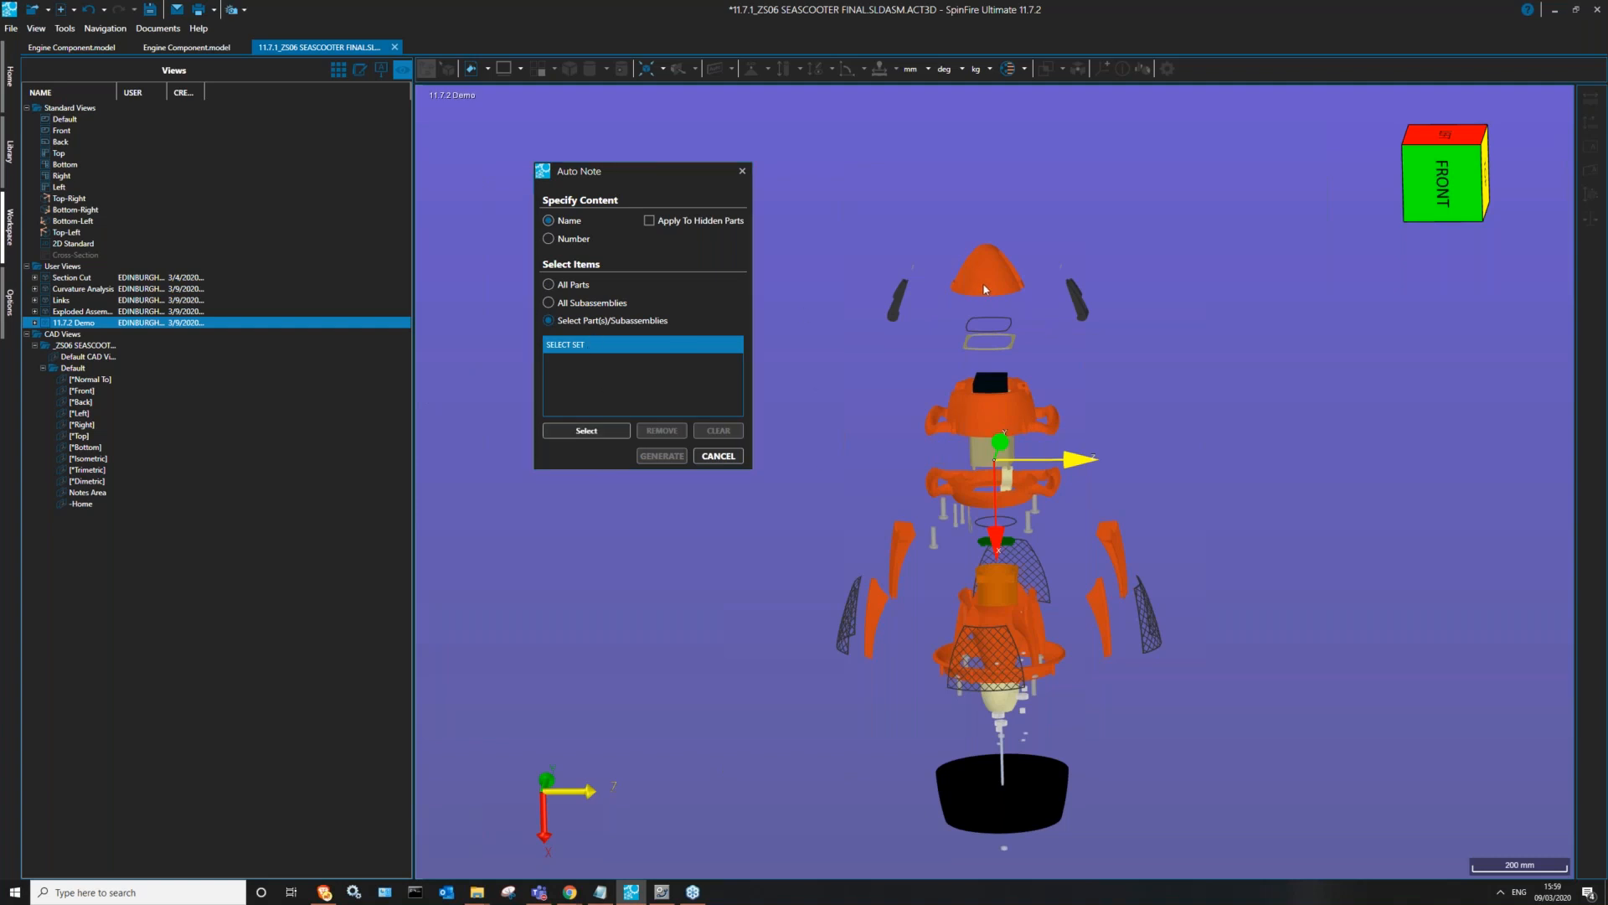
- Add the nose cone, front and rear mid sections, rear gearbox shroud, and black rear ring to the Auto Note selection set
left_click(587, 431)
left_click(972, 269)
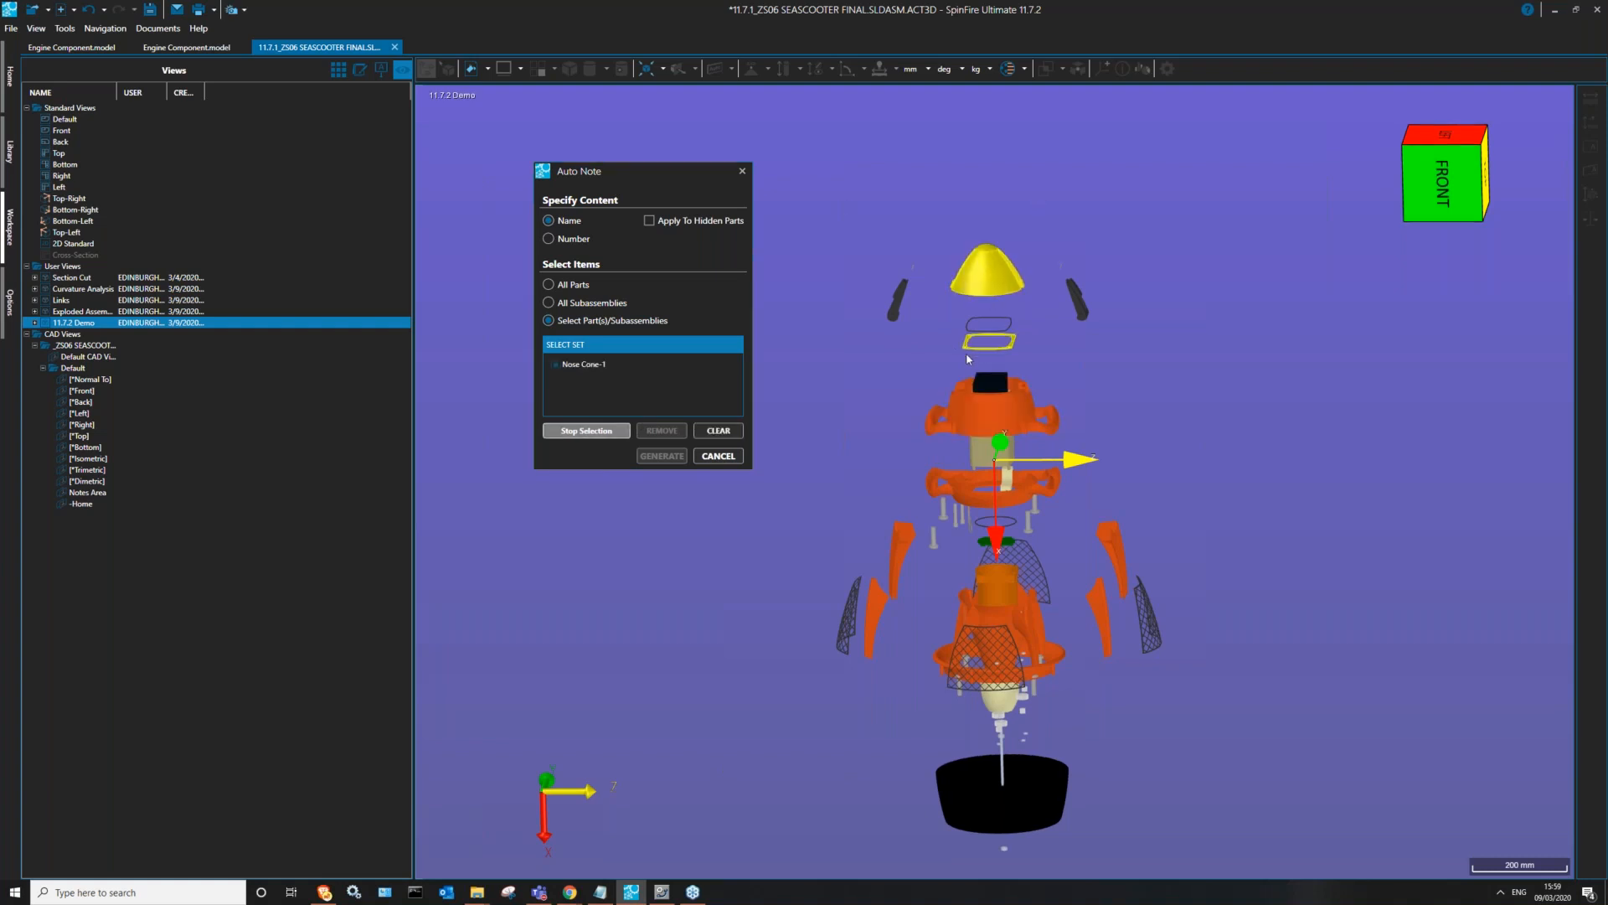
left_click(981, 414)
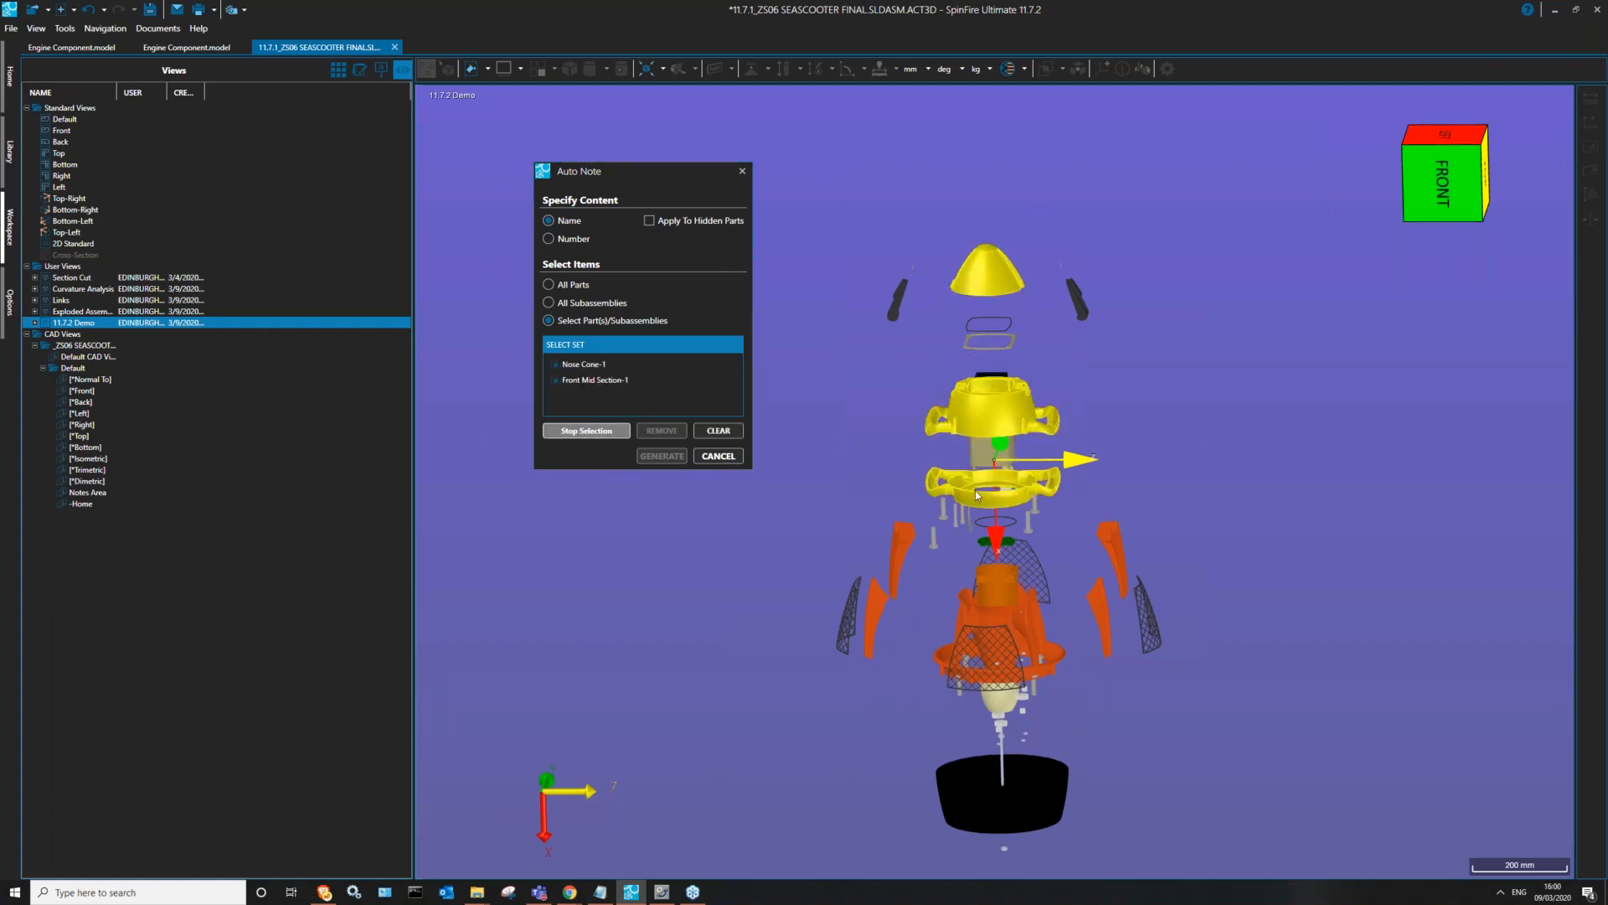
left_click(974, 499)
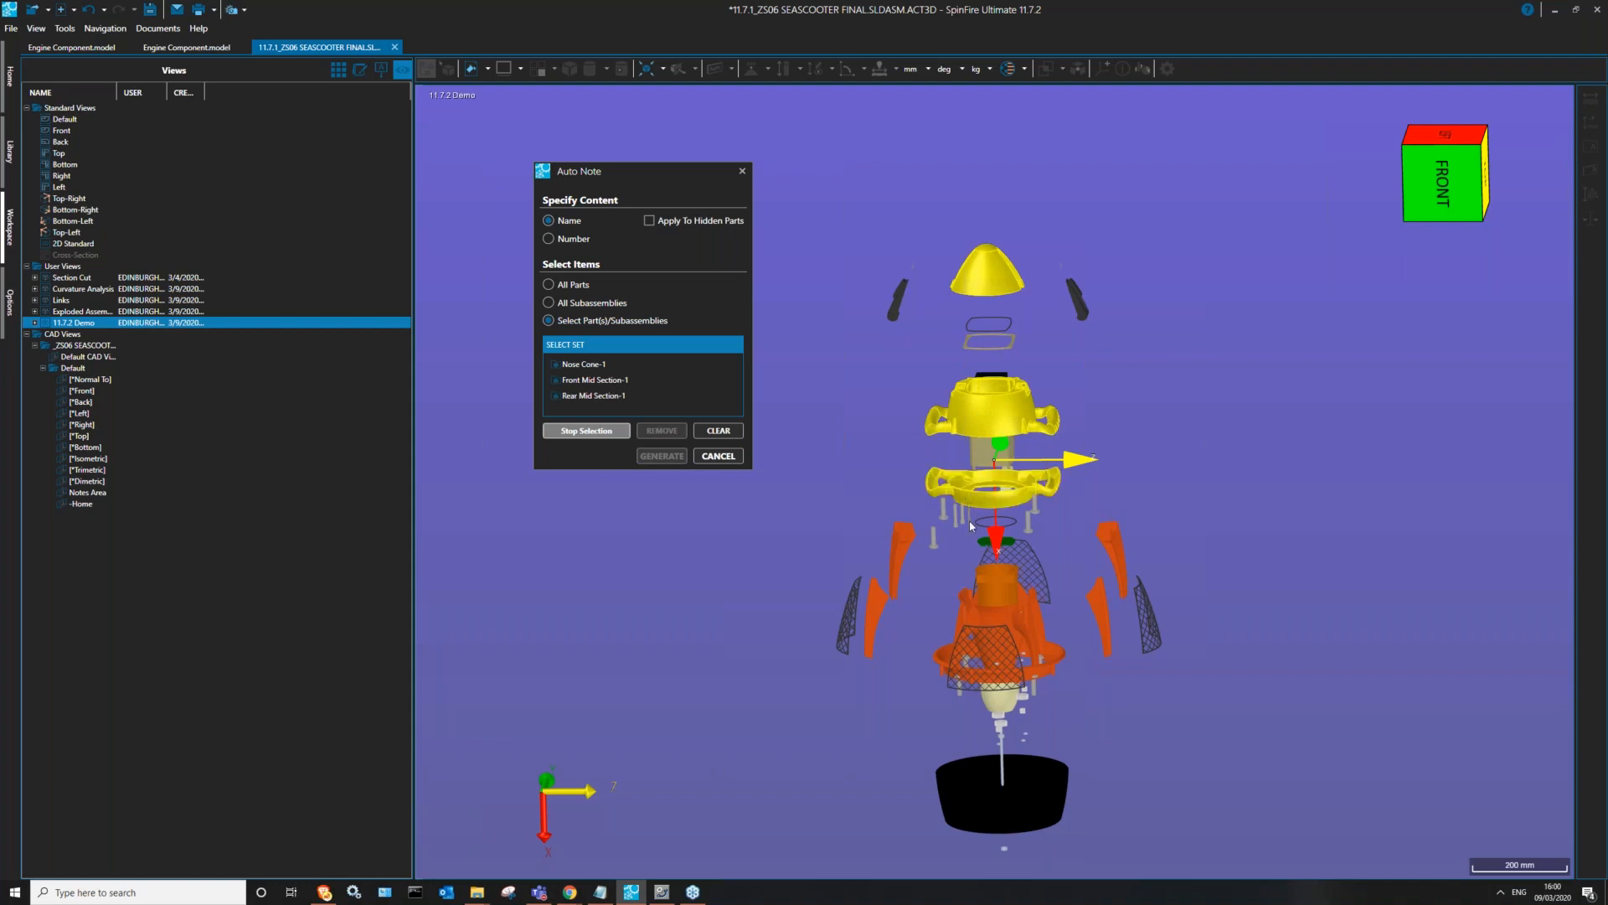
left_click(971, 618)
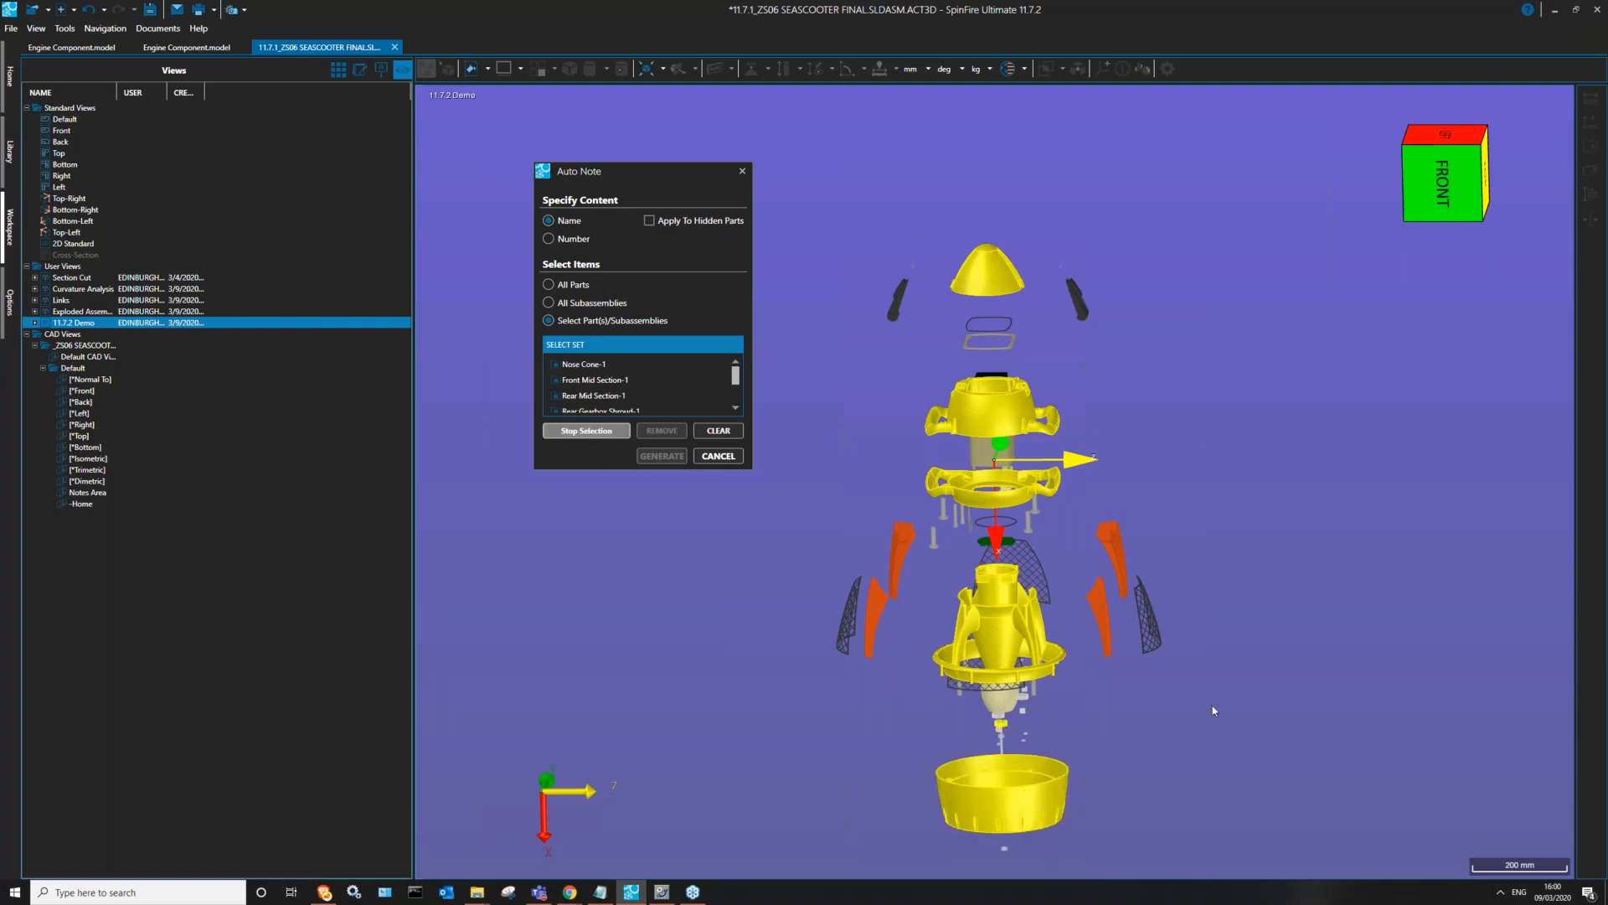
- Generate the auto notes for the selected parts and move the nose cone and front mid section labels off the model
left_click(584, 432)
left_click(654, 456)
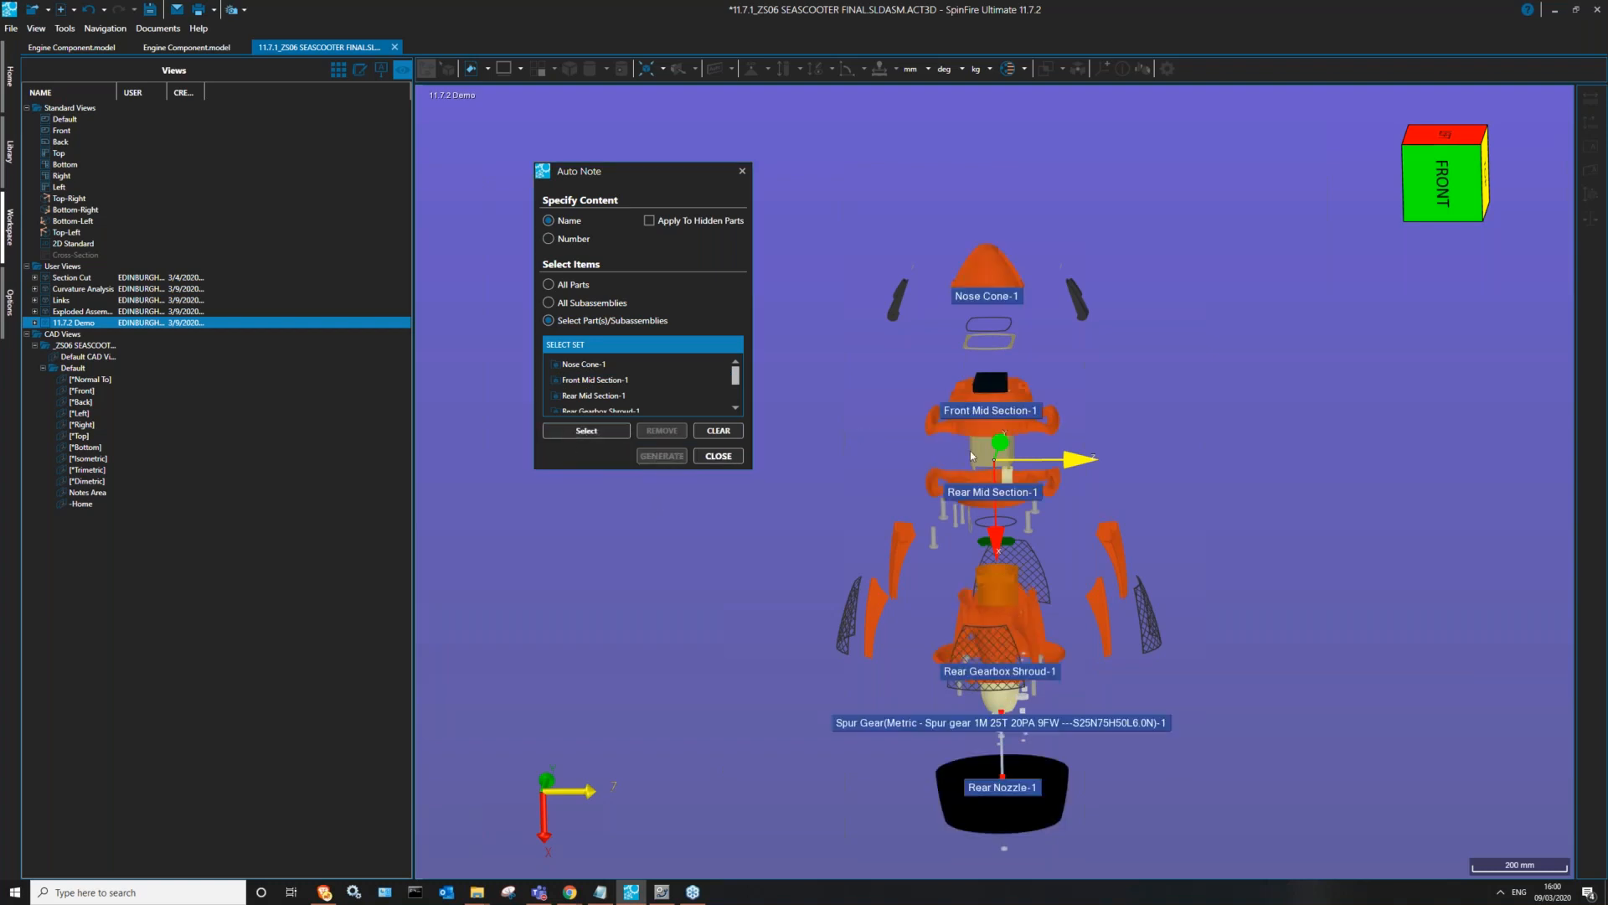
left_click_drag(985, 298, 1162, 237)
left_click_drag(1011, 419, 1176, 355)
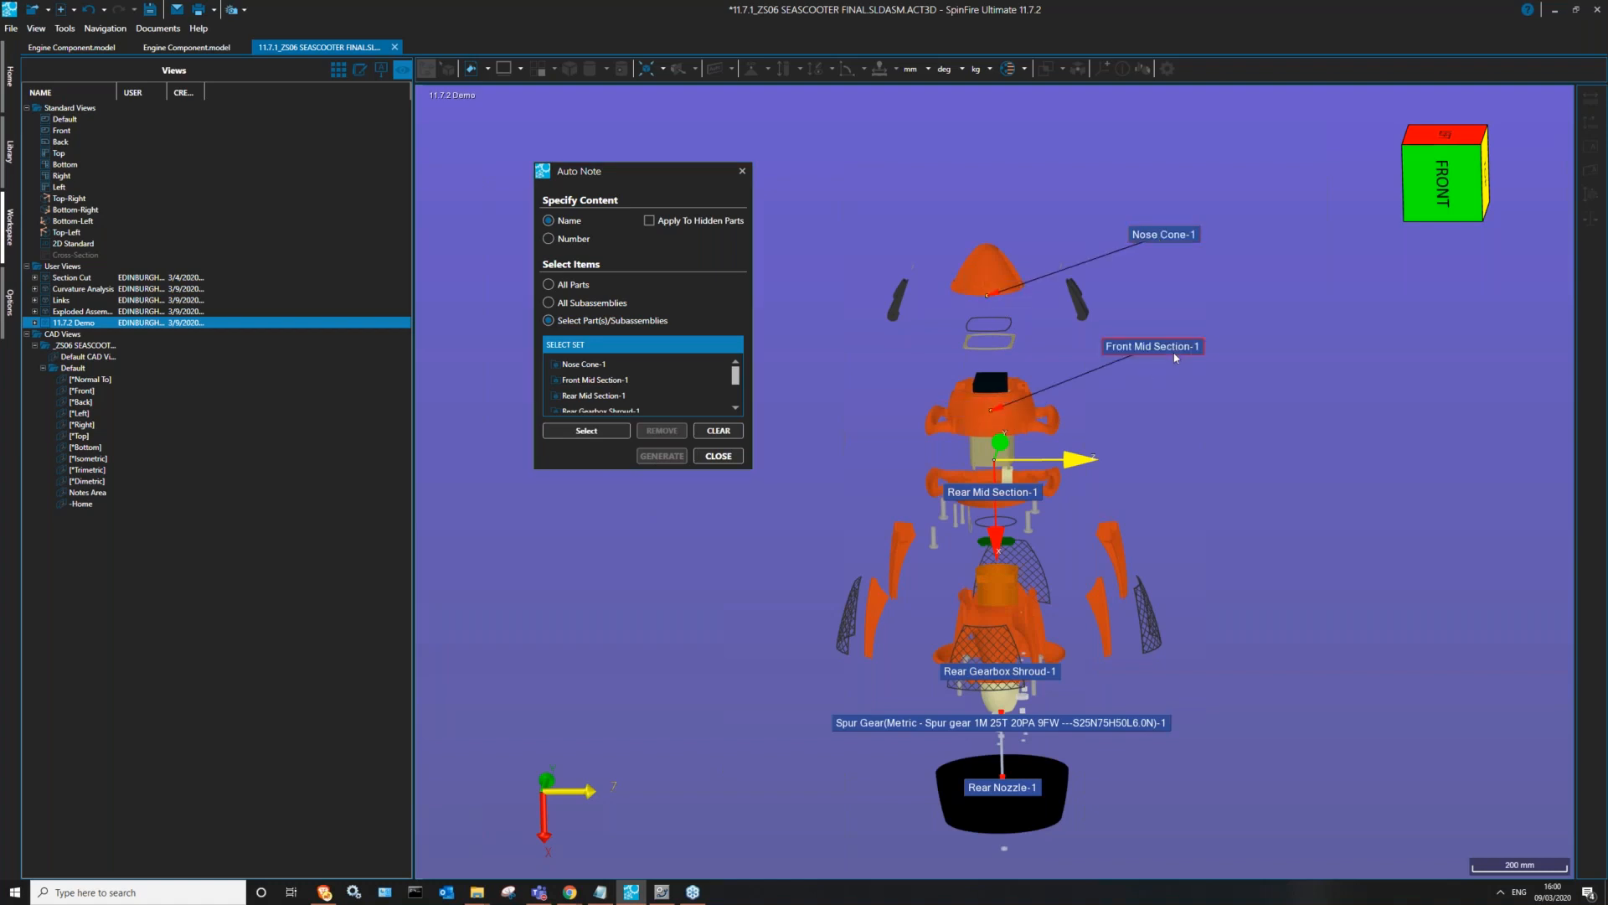
- Spread the remaining part-name notes clear of the exploded parts, including rear mid section and spur gear, and close the Auto Note settings
middle_click_drag(822, 390, 892, 175)
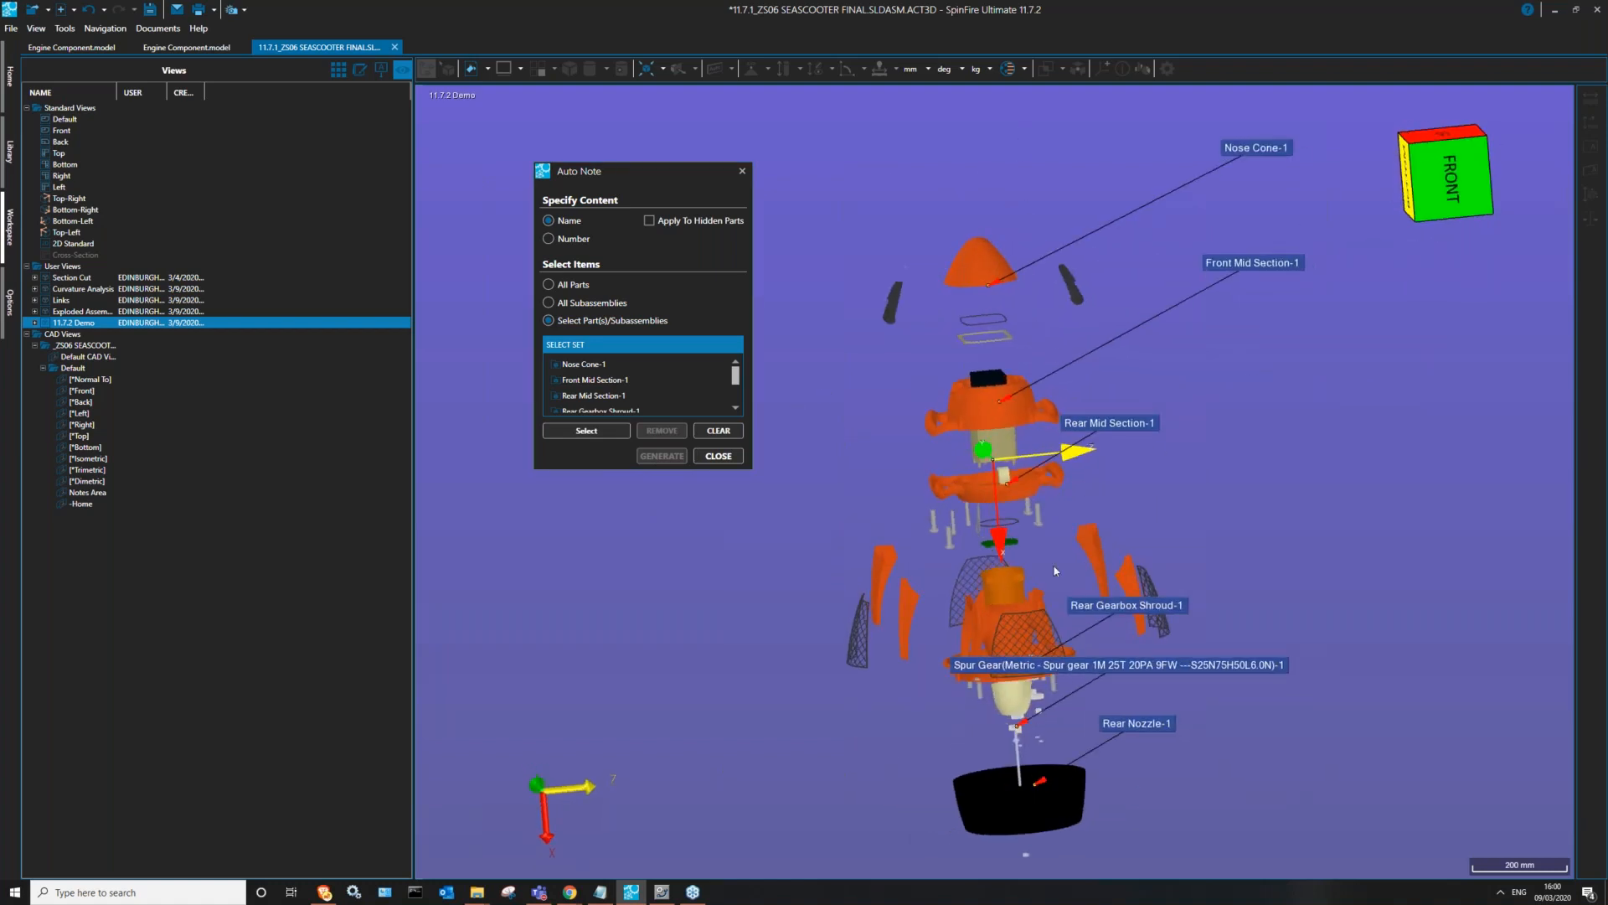
left_click_drag(1114, 426, 1290, 402)
middle_click_drag(1136, 526, 1178, 632)
middle_click_drag(997, 564, 958, 320)
left_click_drag(1290, 595, 1392, 404)
middle_click_drag(1159, 293, 1248, 469)
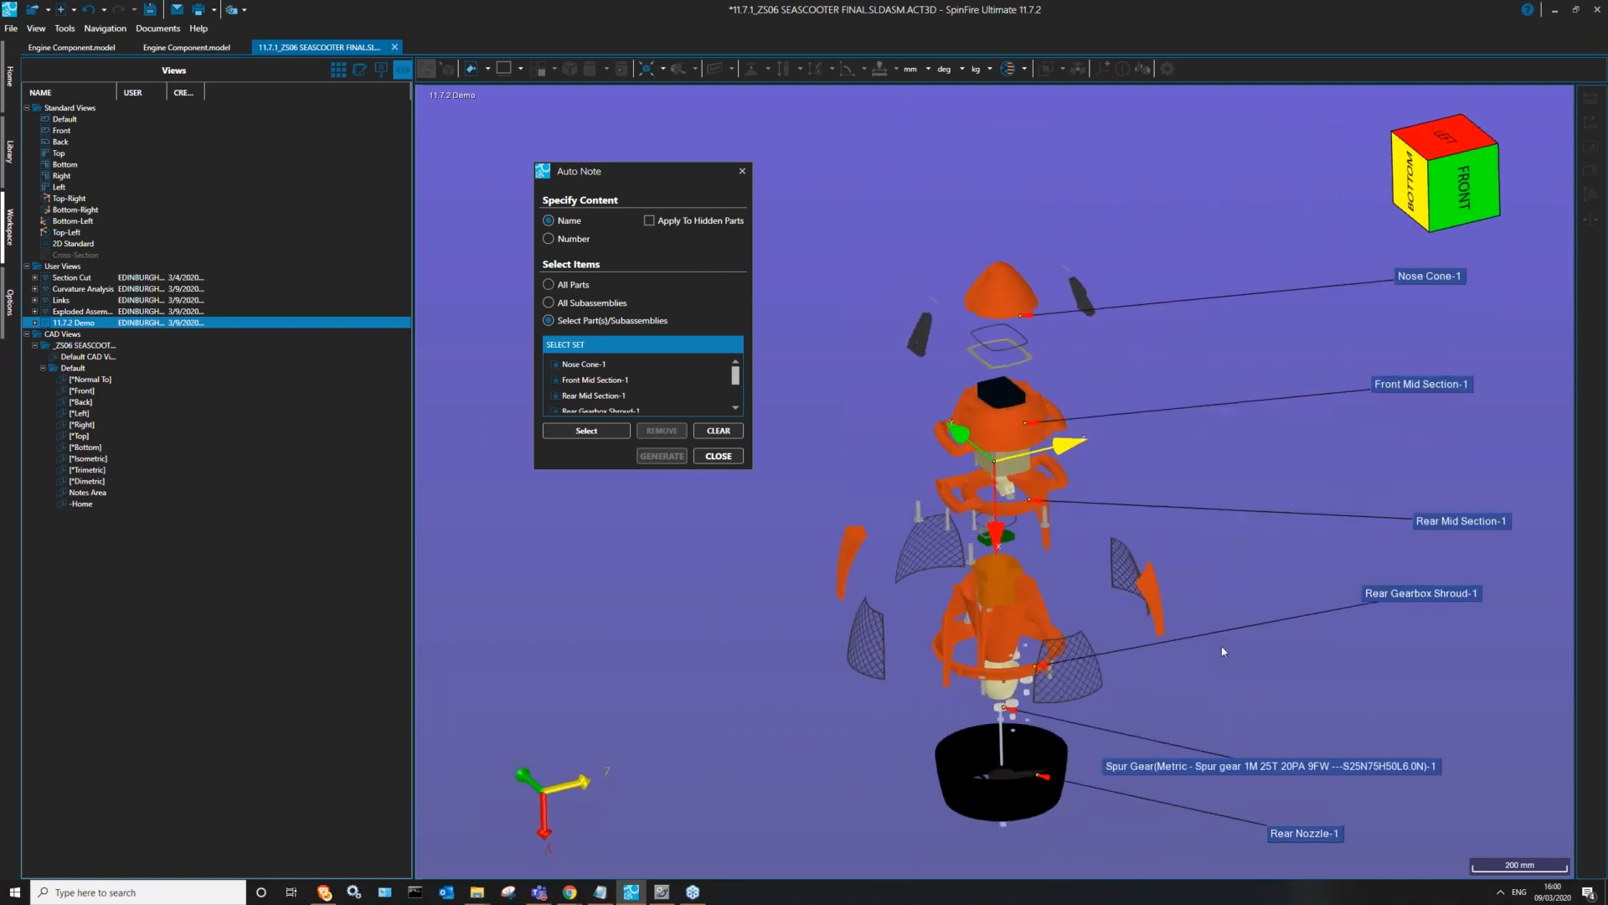
left_click_drag(1329, 776, 1417, 708)
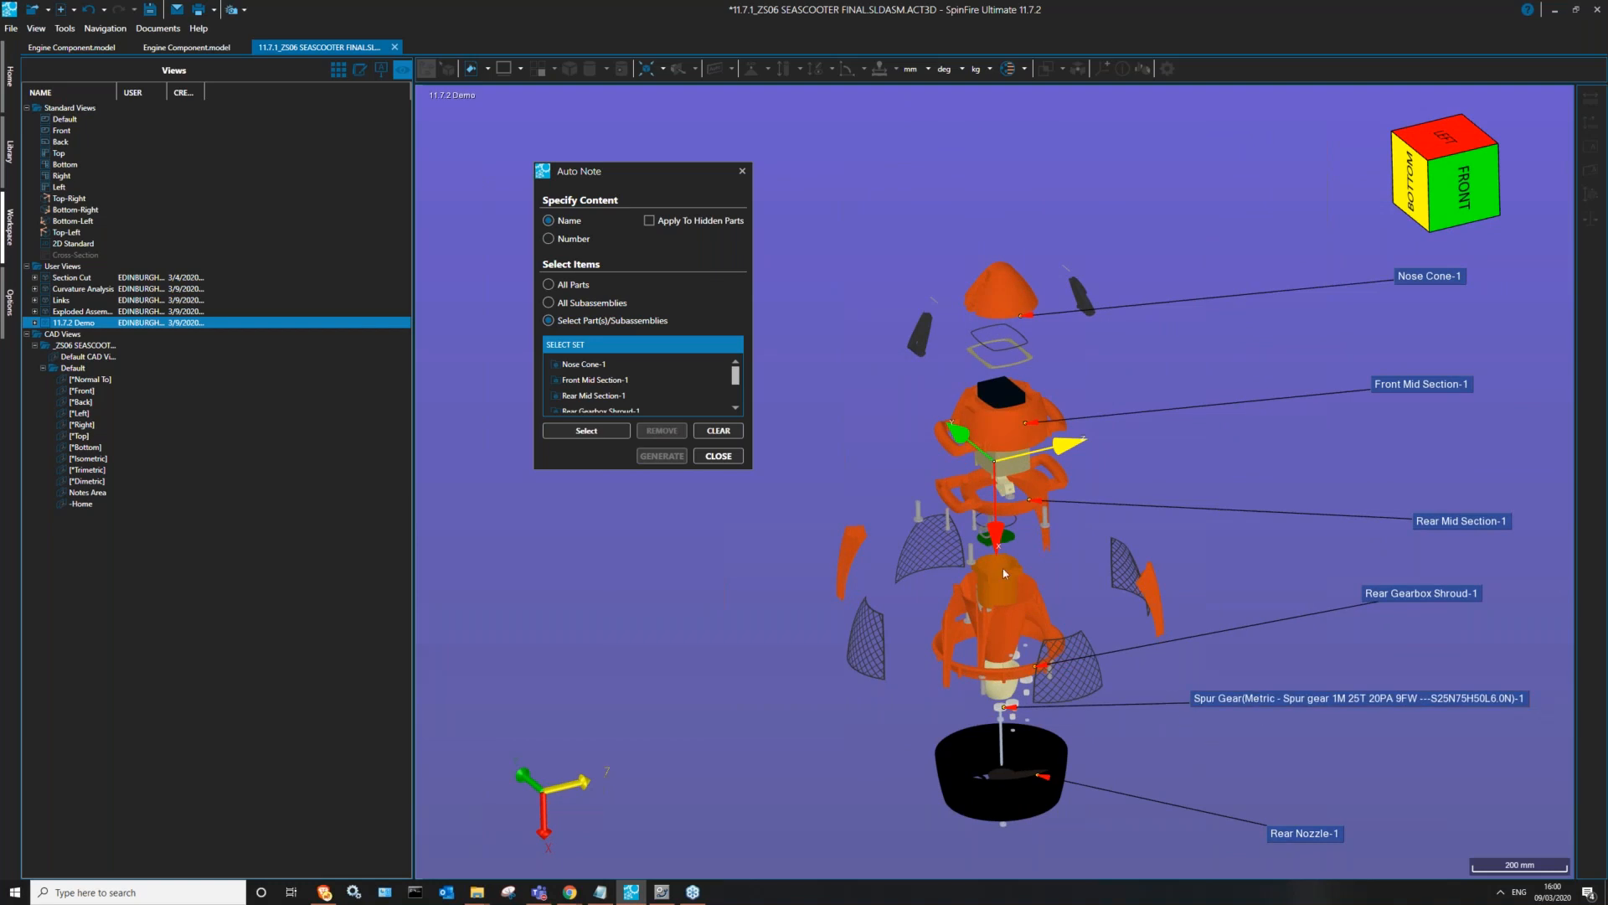
left_click(719, 456)
- Reposition the exploded model with its notes and update the camera and geometry stored in the "11.7.2 Demo" user view
left_click(35, 323)
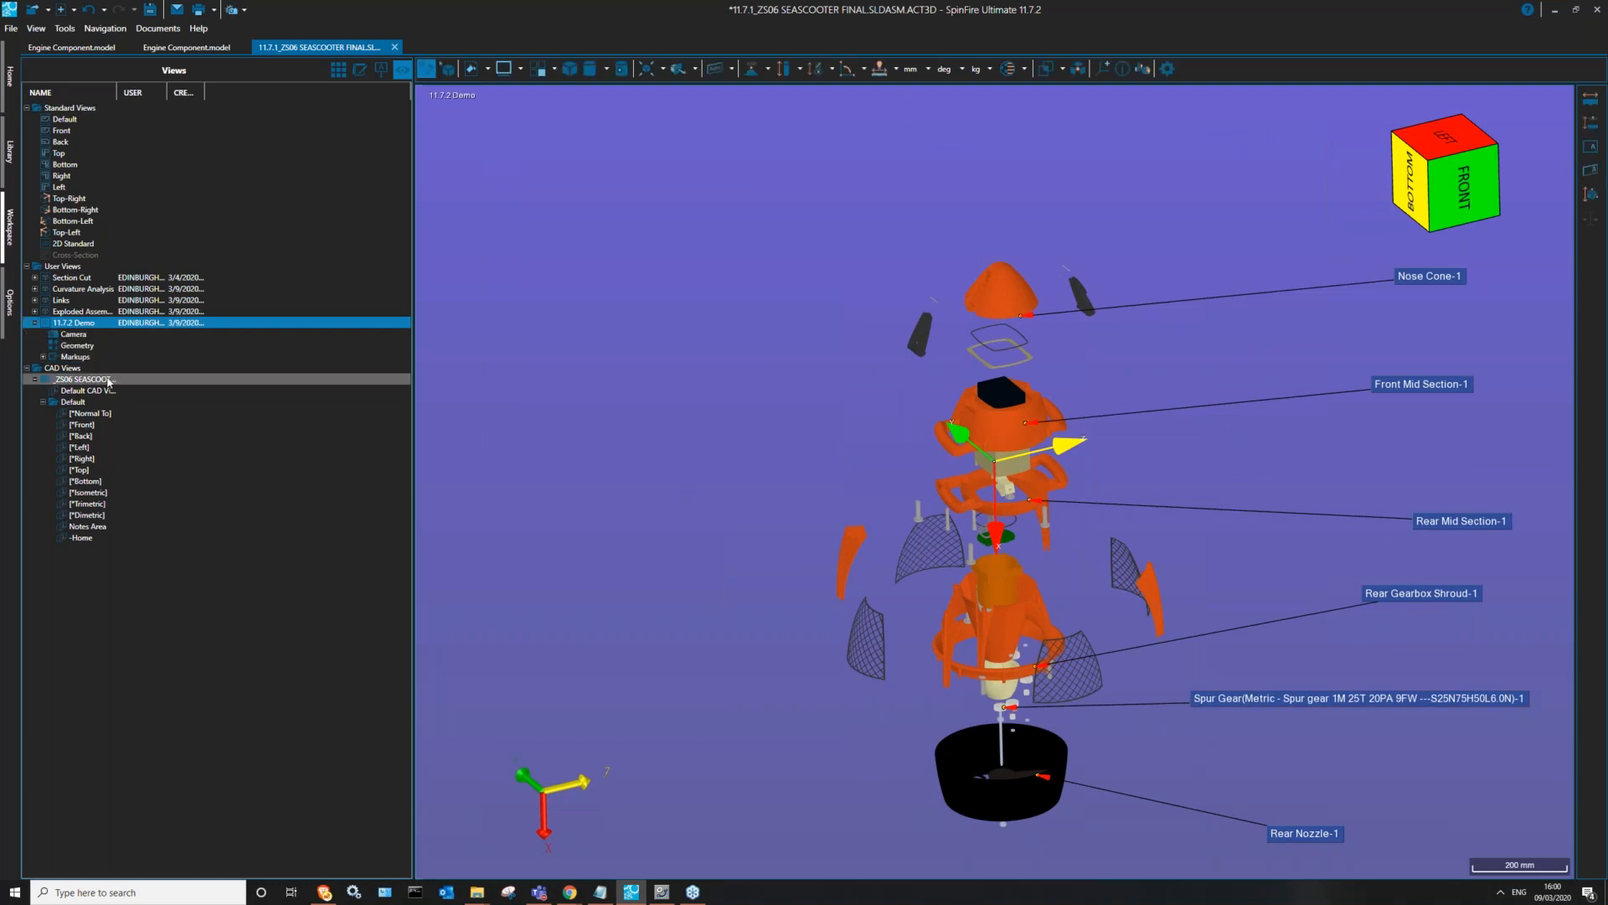
left_click_drag(1004, 398, 896, 386)
right_click(77, 333)
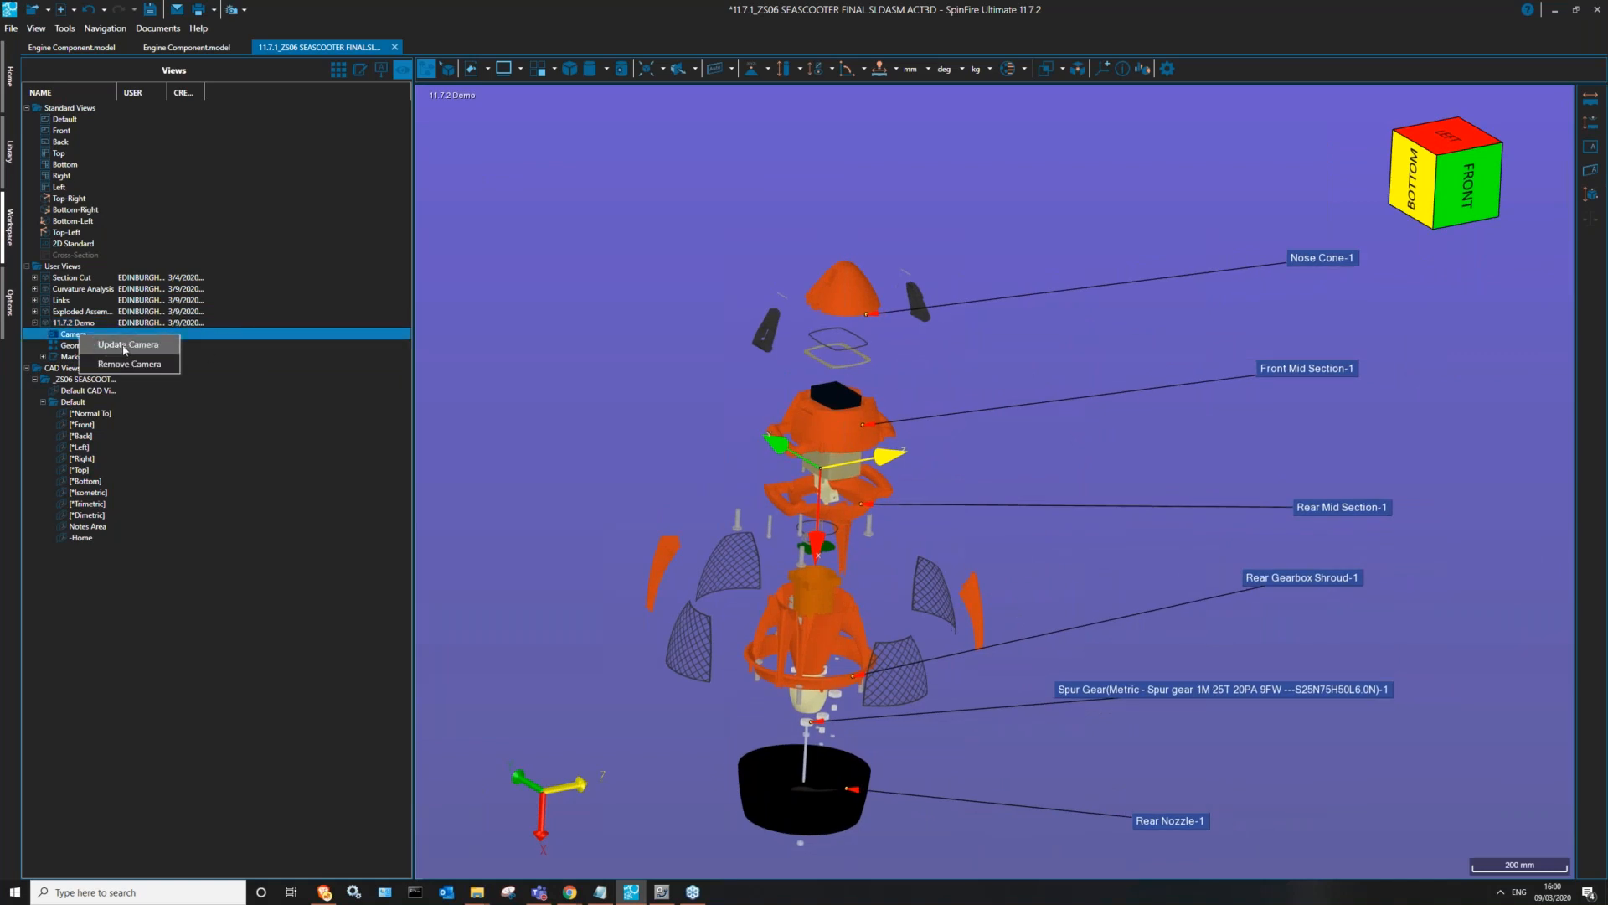
left_click(123, 347)
right_click(65, 346)
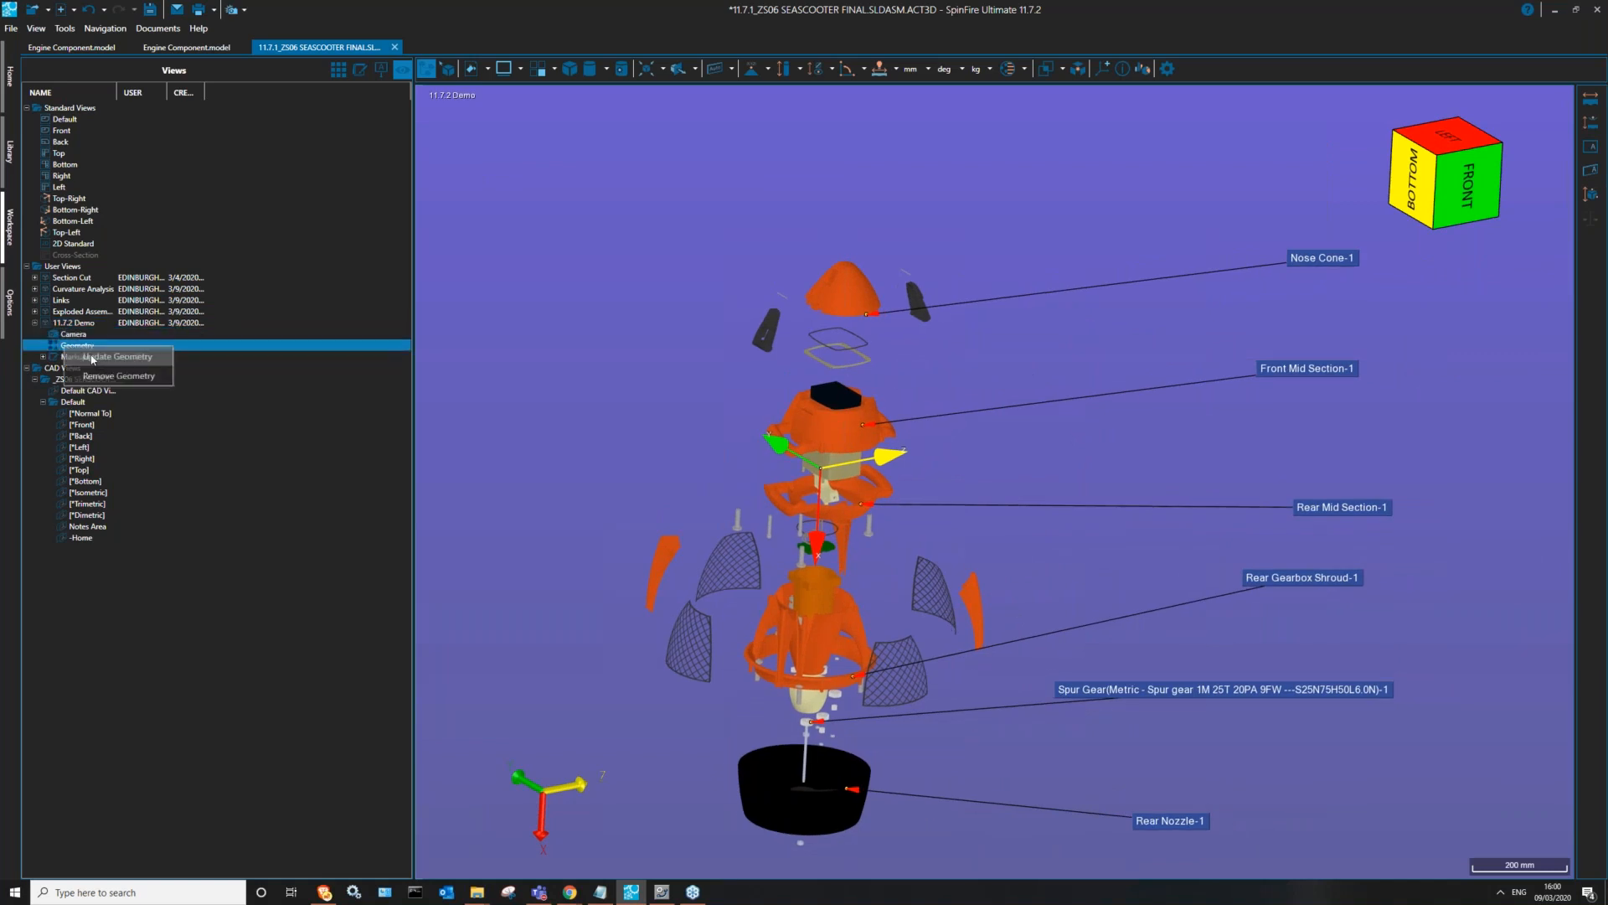
left_click(91, 355)
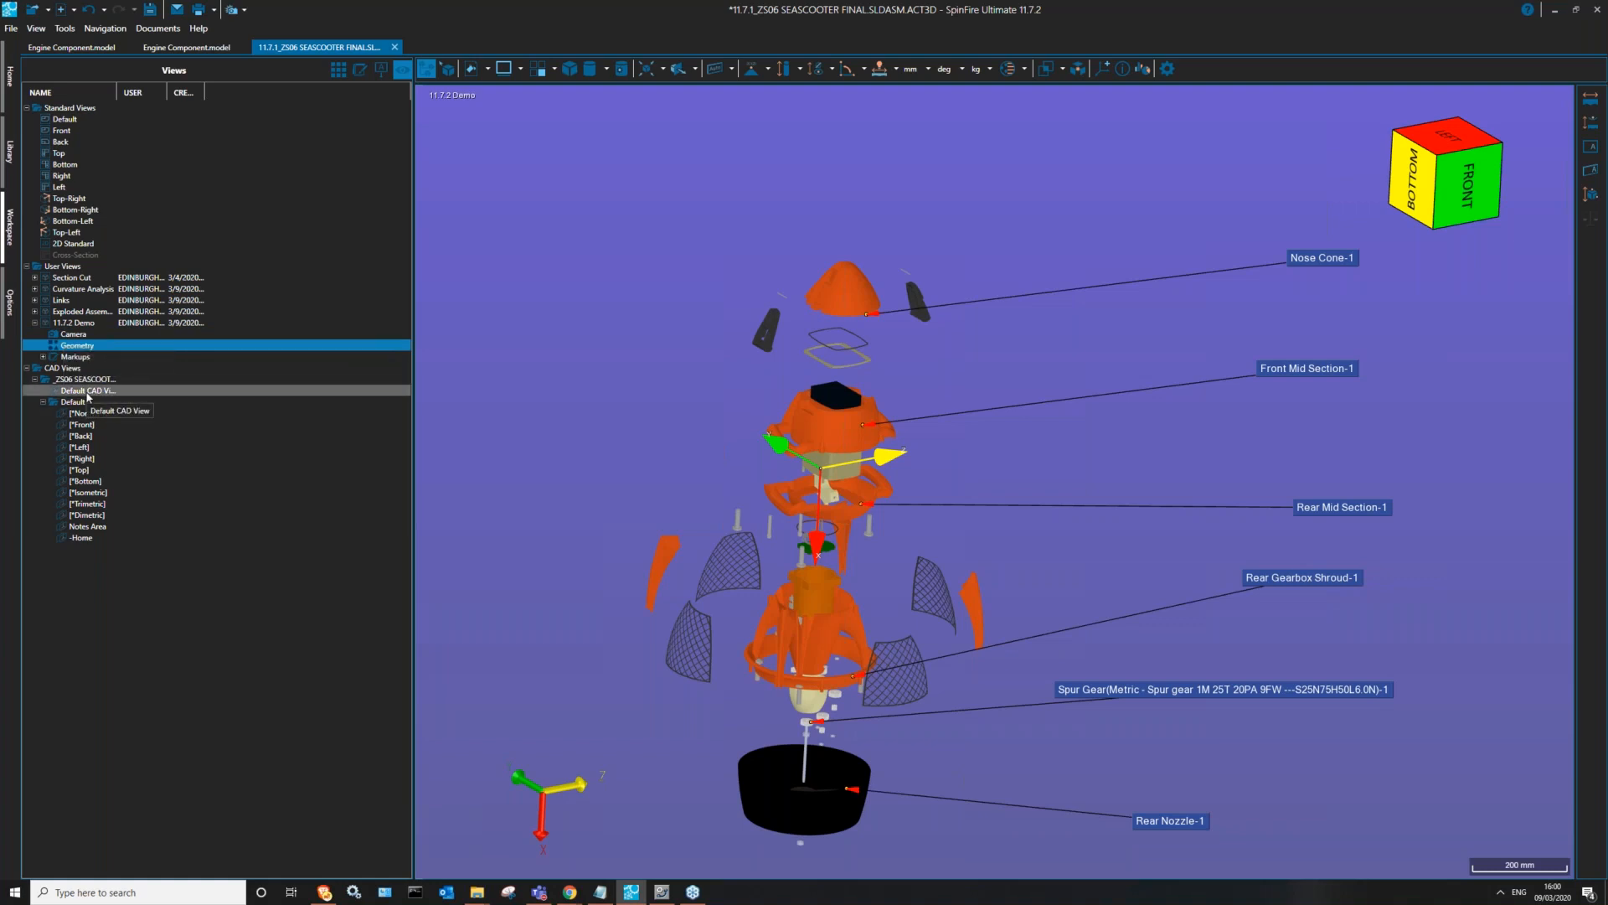
- Check the updated "11.7.2 Demo" view by switching to the Default CAD View, orbiting the model, and recalling the user view
left_click(87, 393)
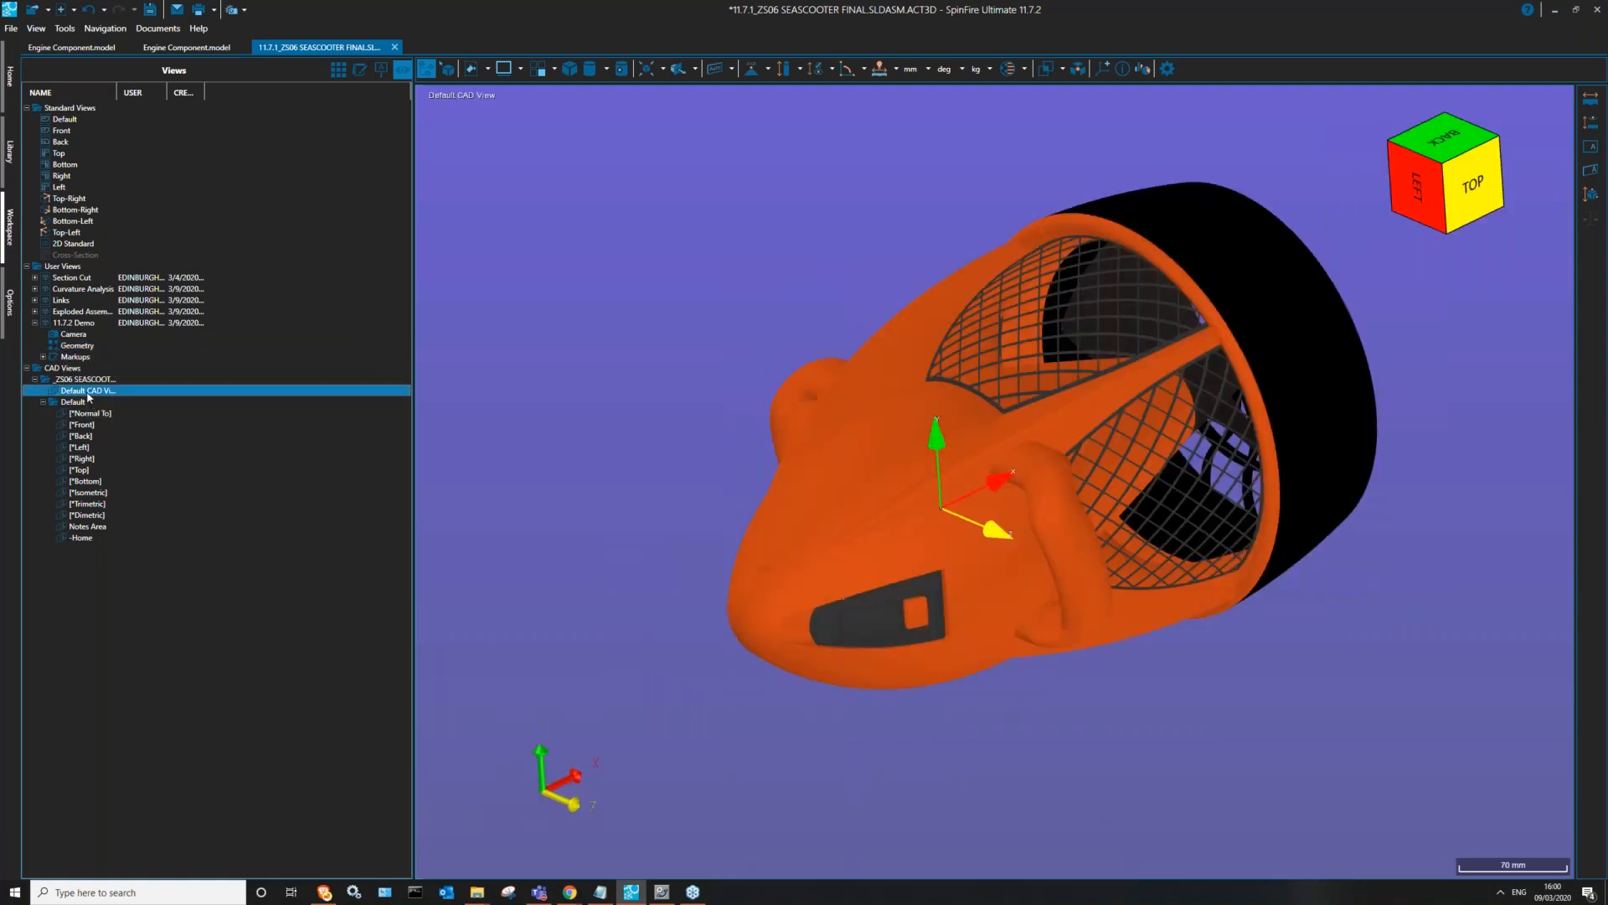
left_click_drag(771, 396, 840, 407)
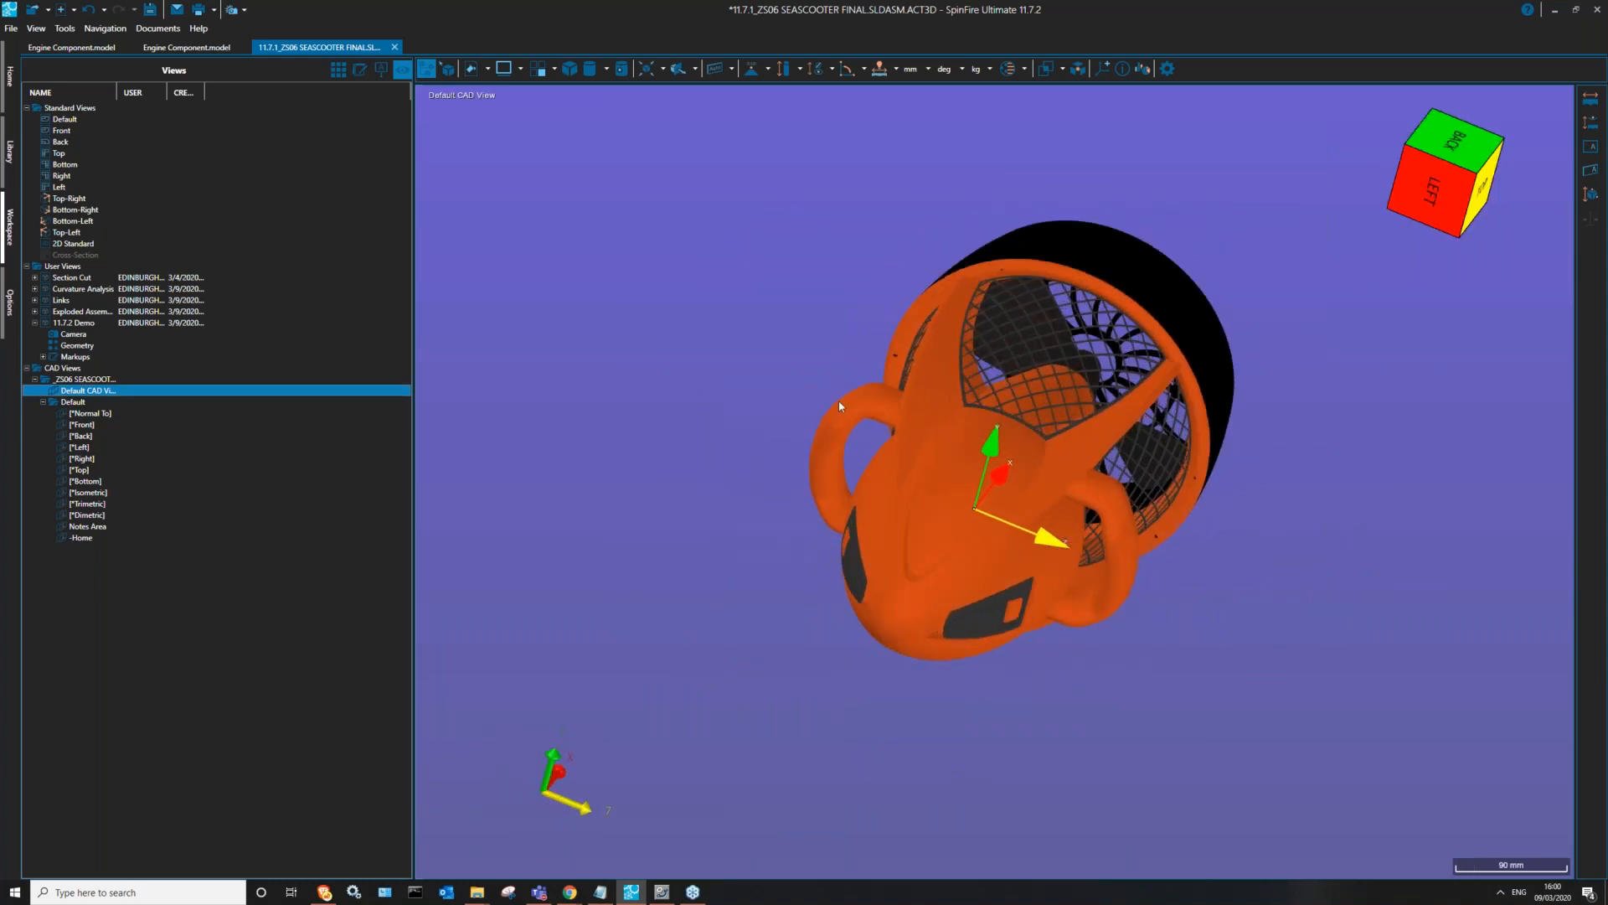
left_click(84, 323)
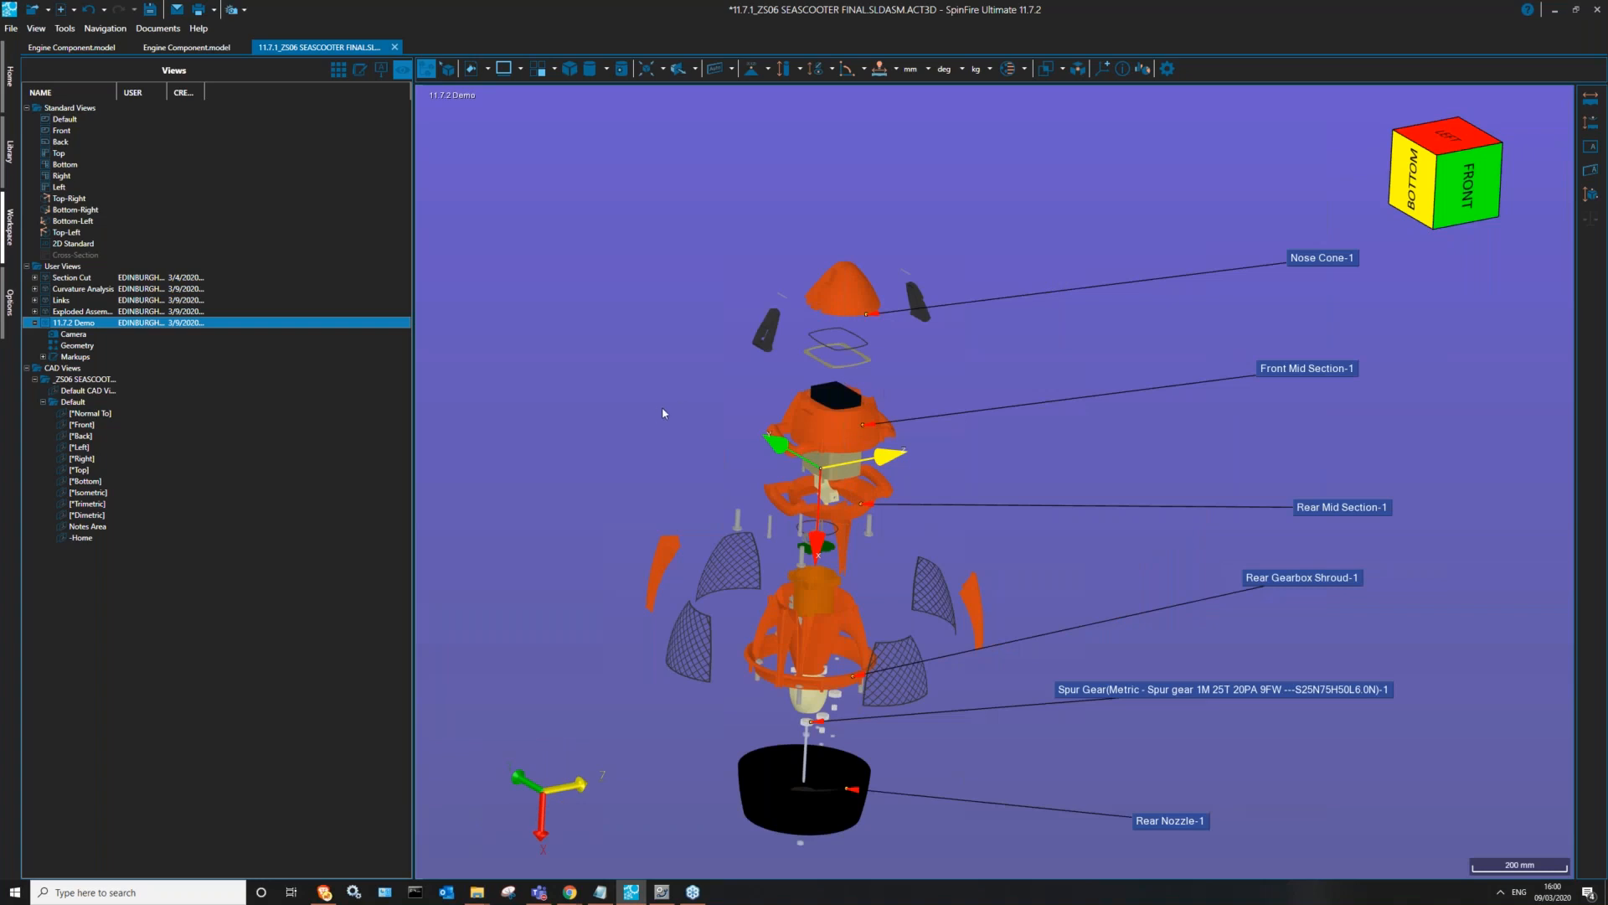
- Recolor the nose cone light red (RGB 255, 128, 128) in the exploded view and switch to the Default CAD View
right_click(843, 282)
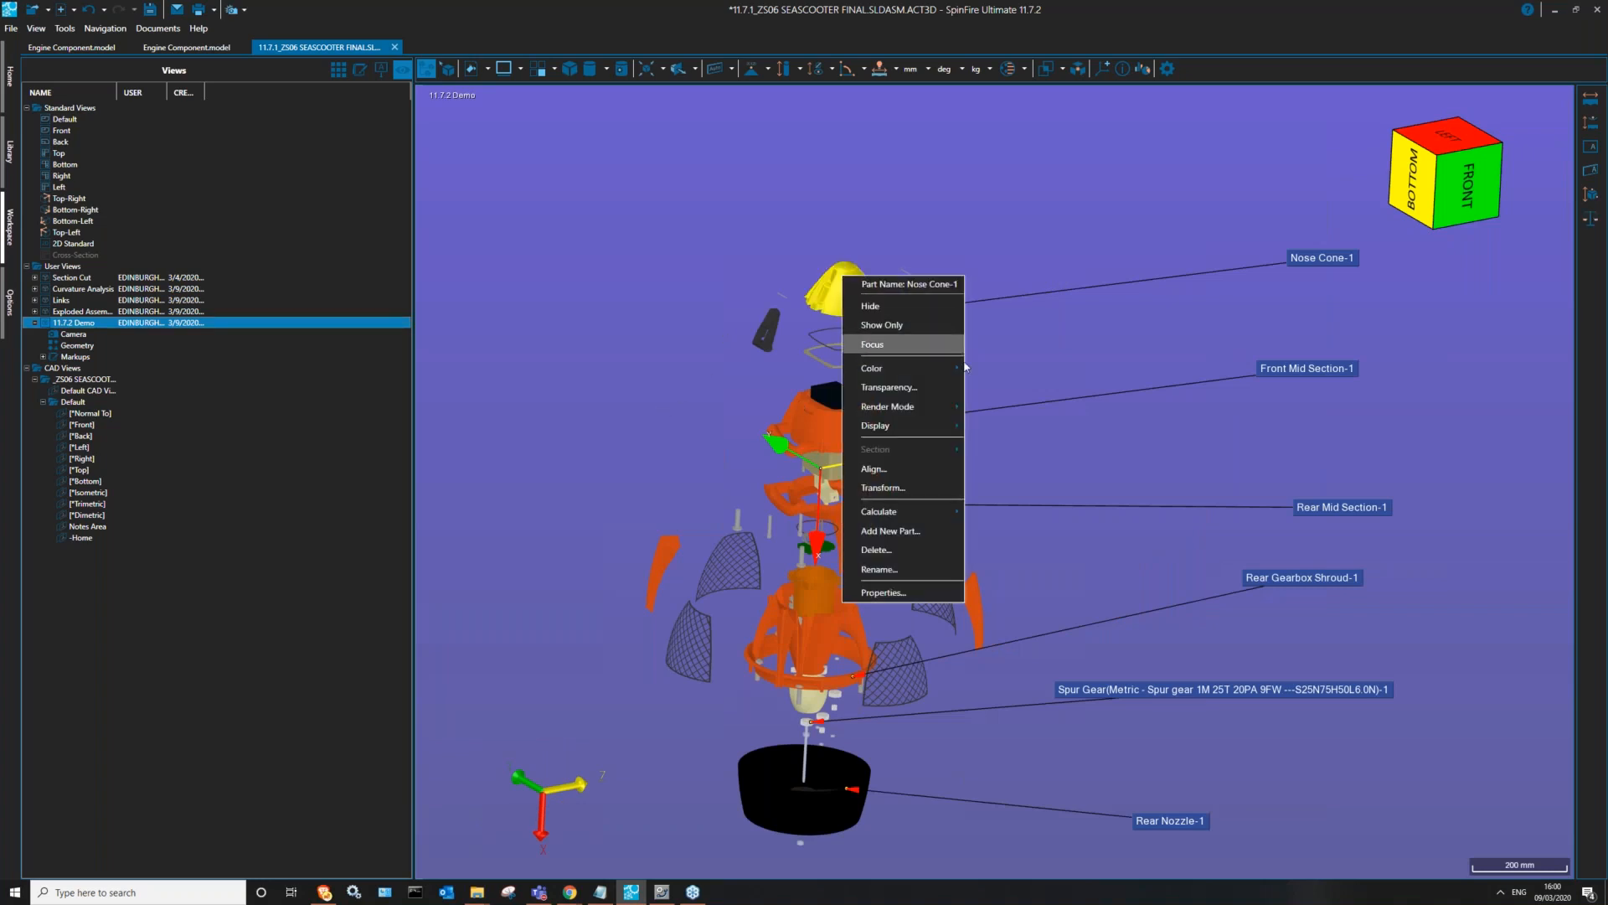
left_click(951, 368)
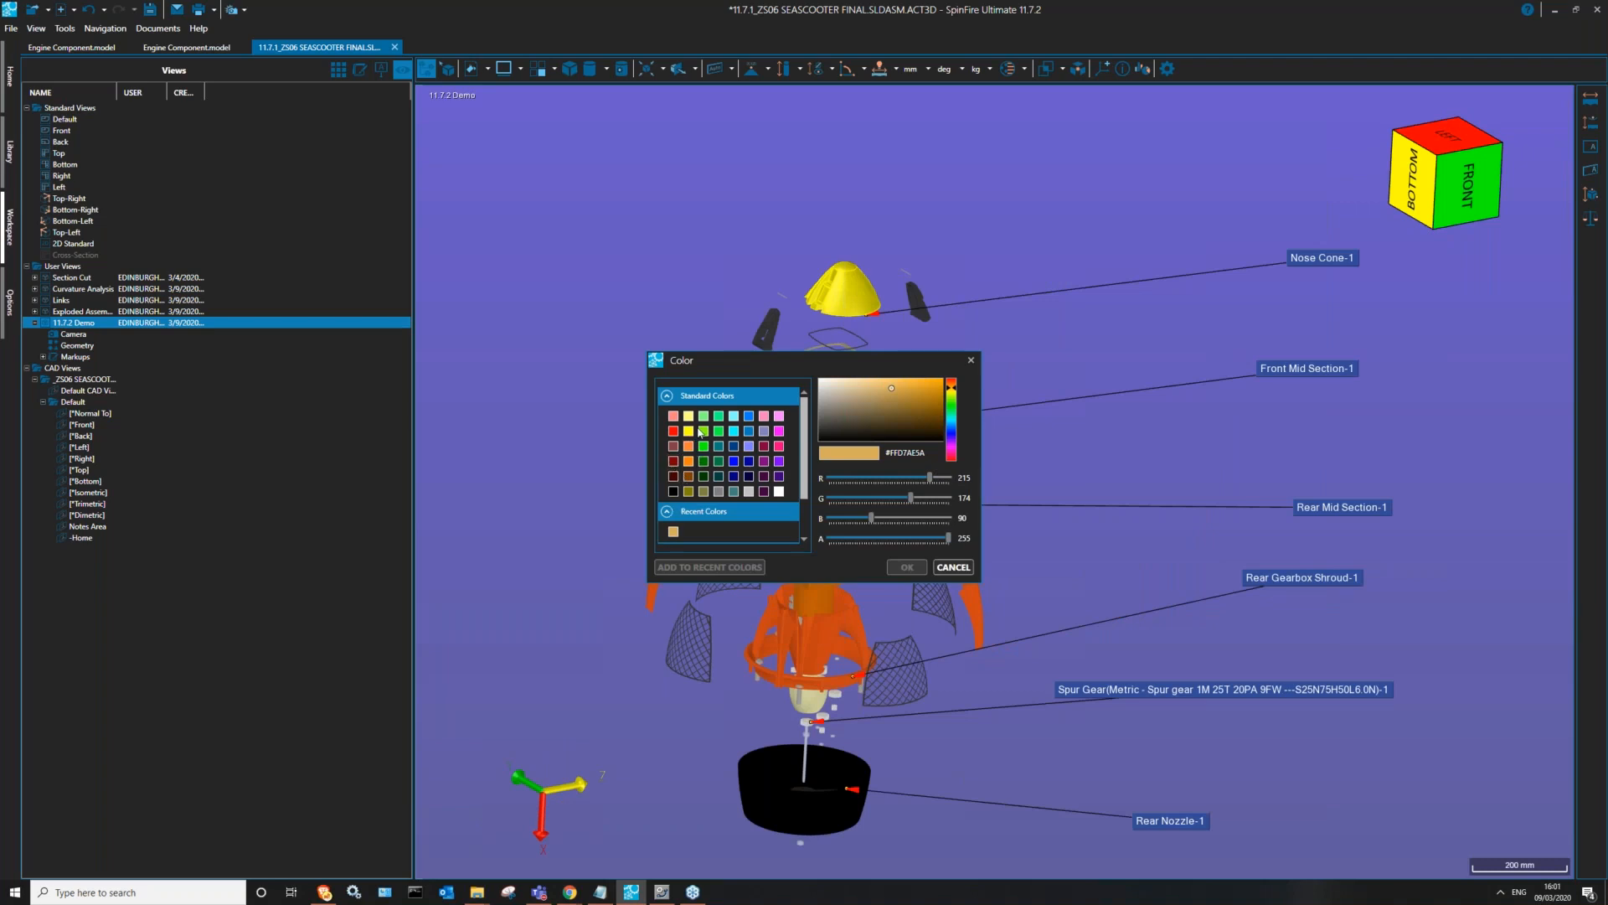
left_click(674, 417)
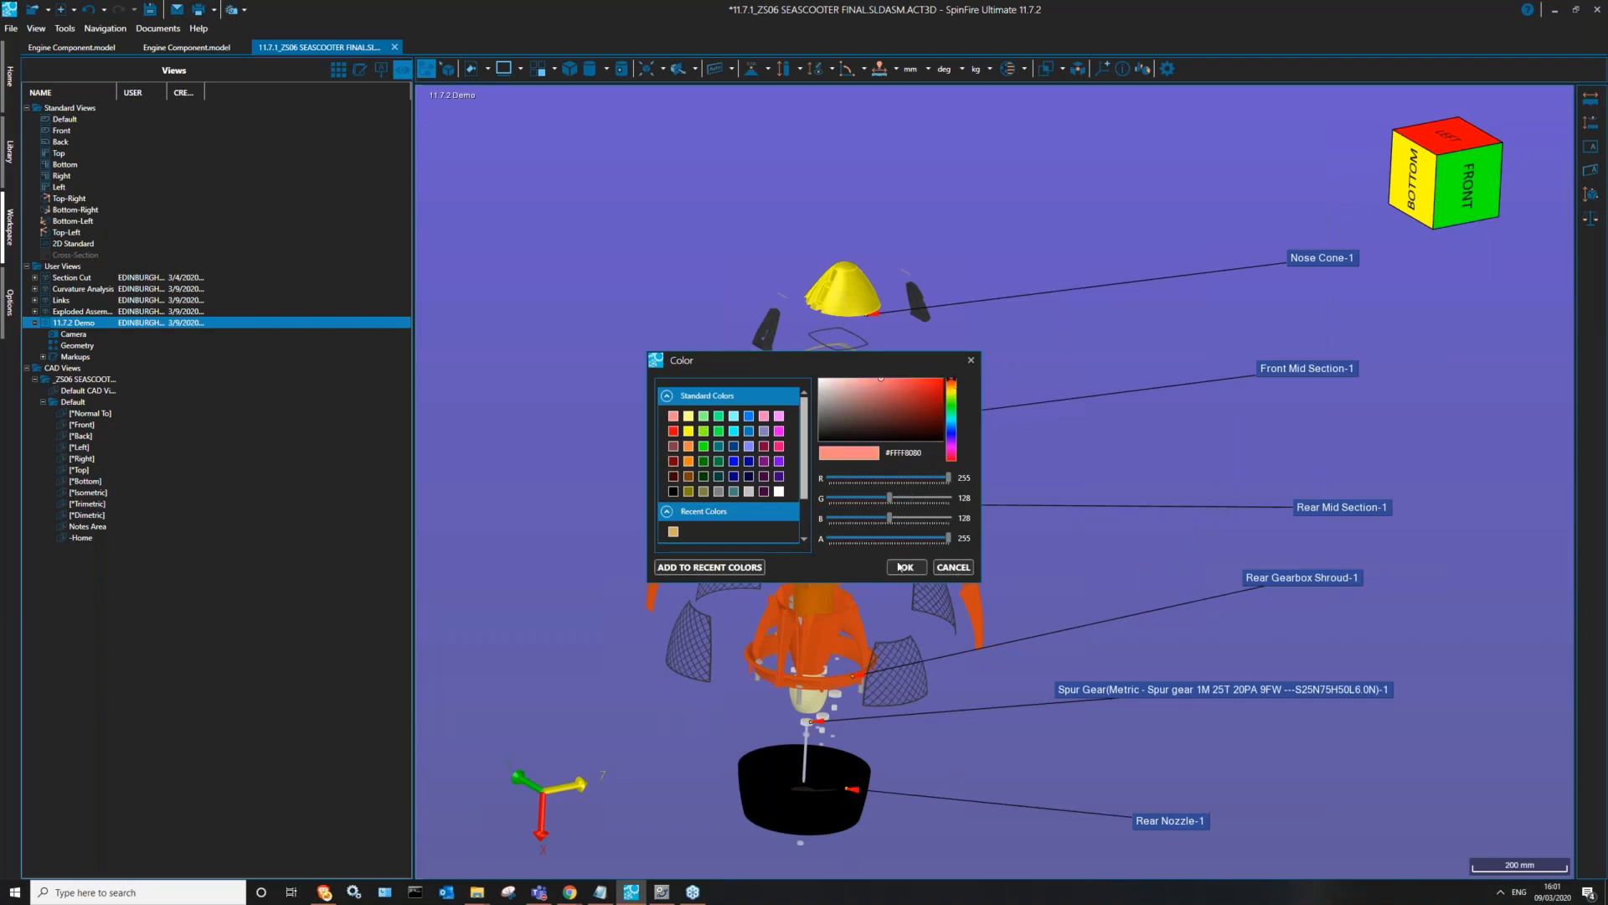
left_click(907, 567)
left_click(634, 387)
right_click(726, 289)
left_click(629, 369)
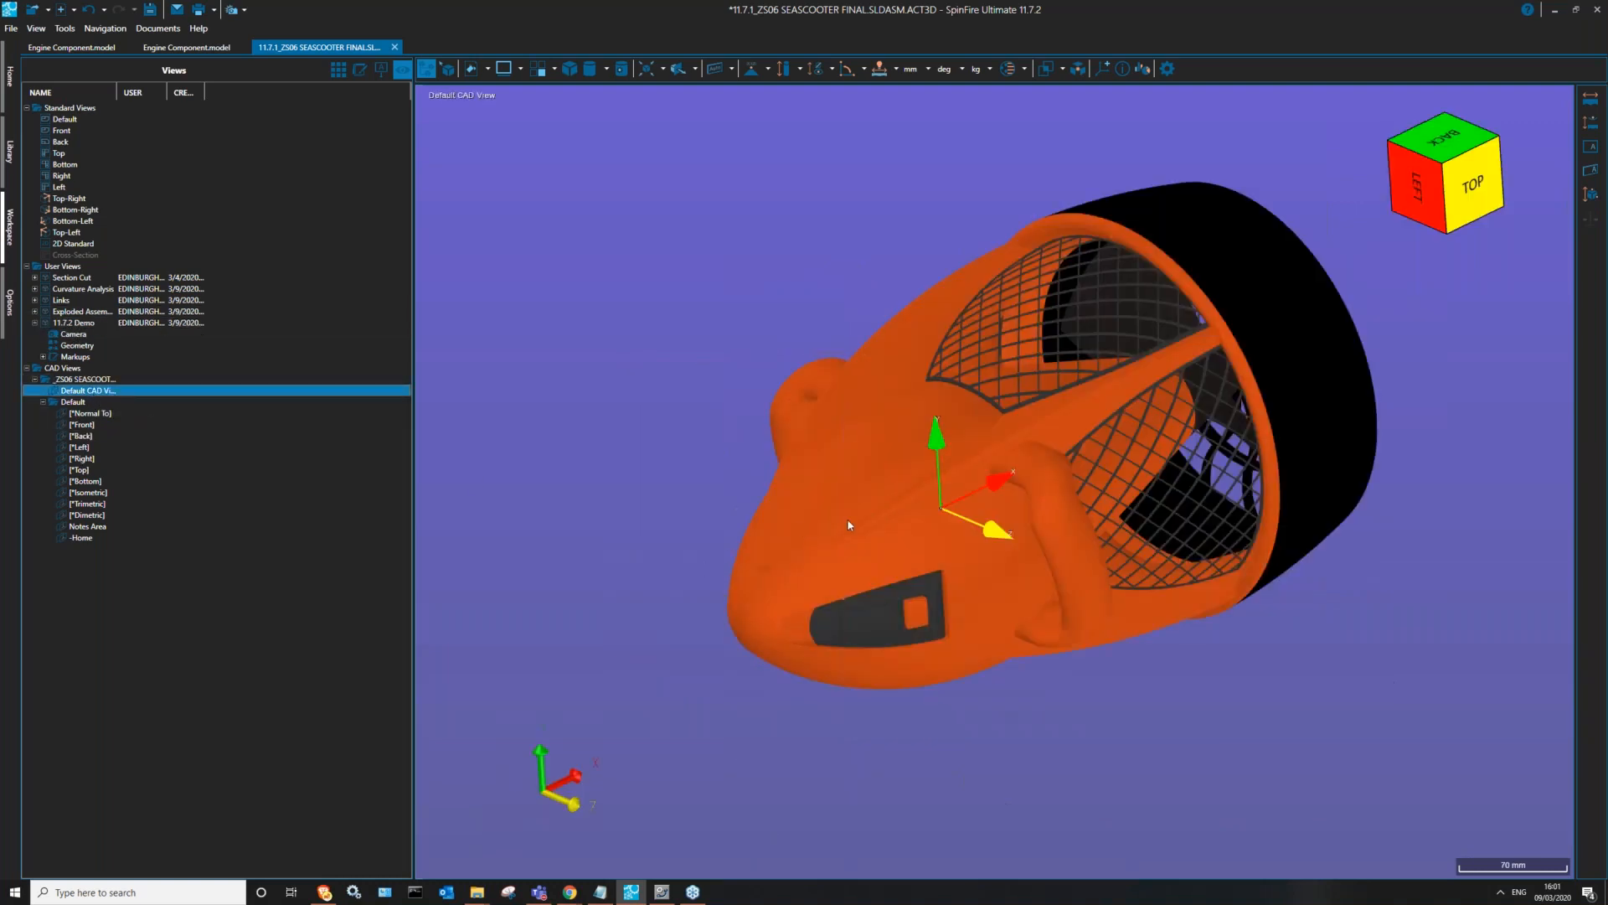
- Compare the "11.7.2 Demo" view with the Default CAD View, and browse the Normal To, Back and Trimetric CAD views
left_click(96, 322)
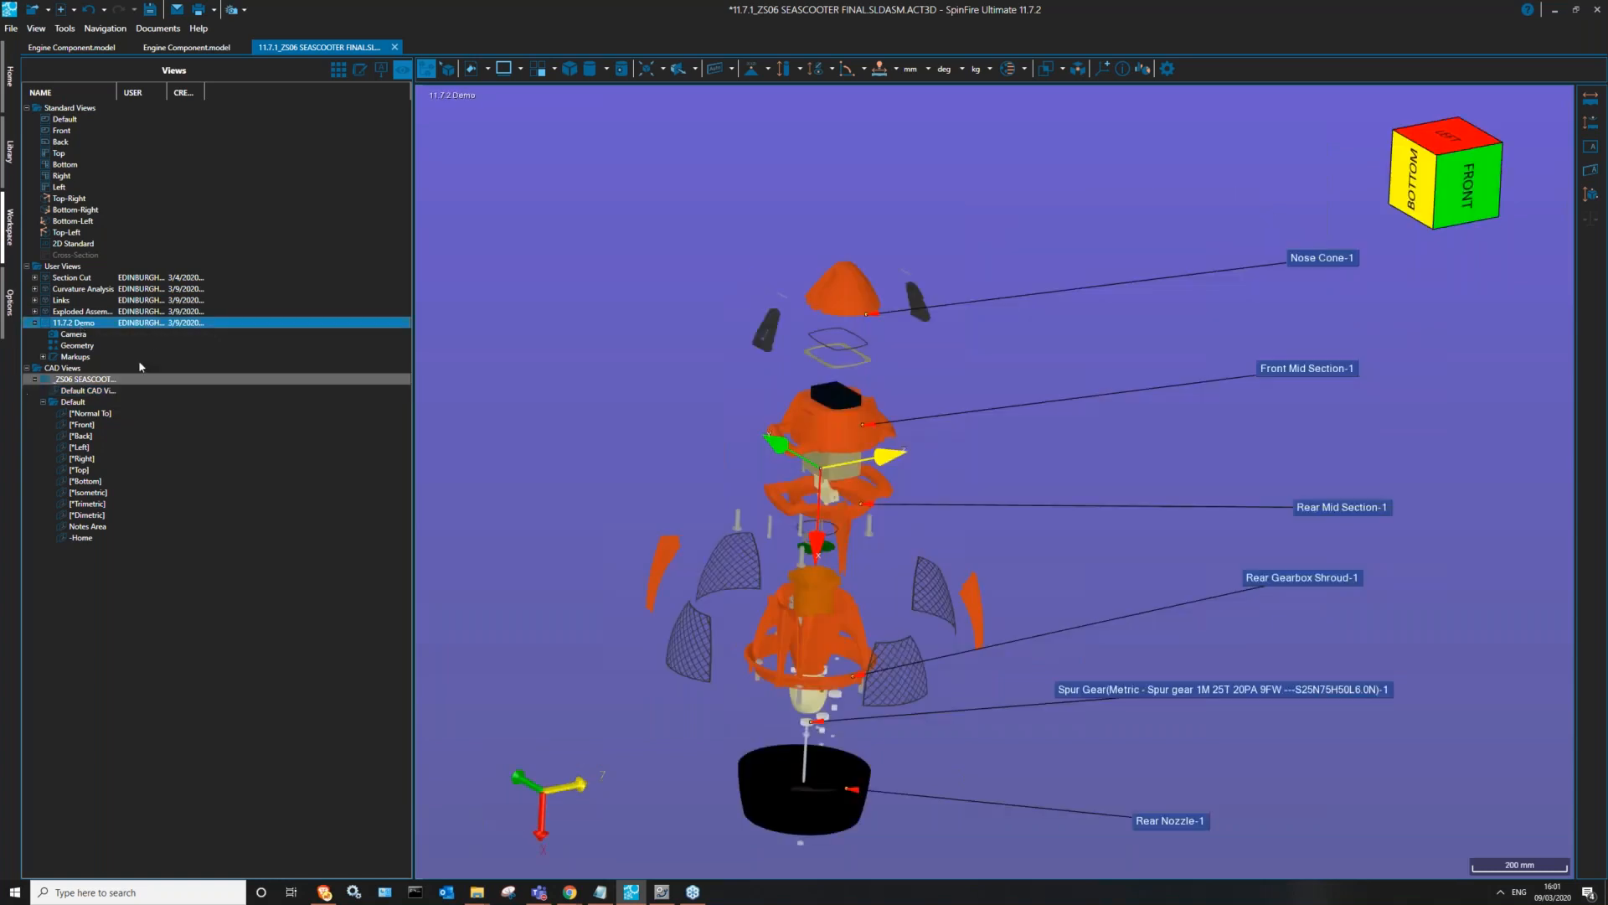
left_click(104, 379)
left_click(81, 392)
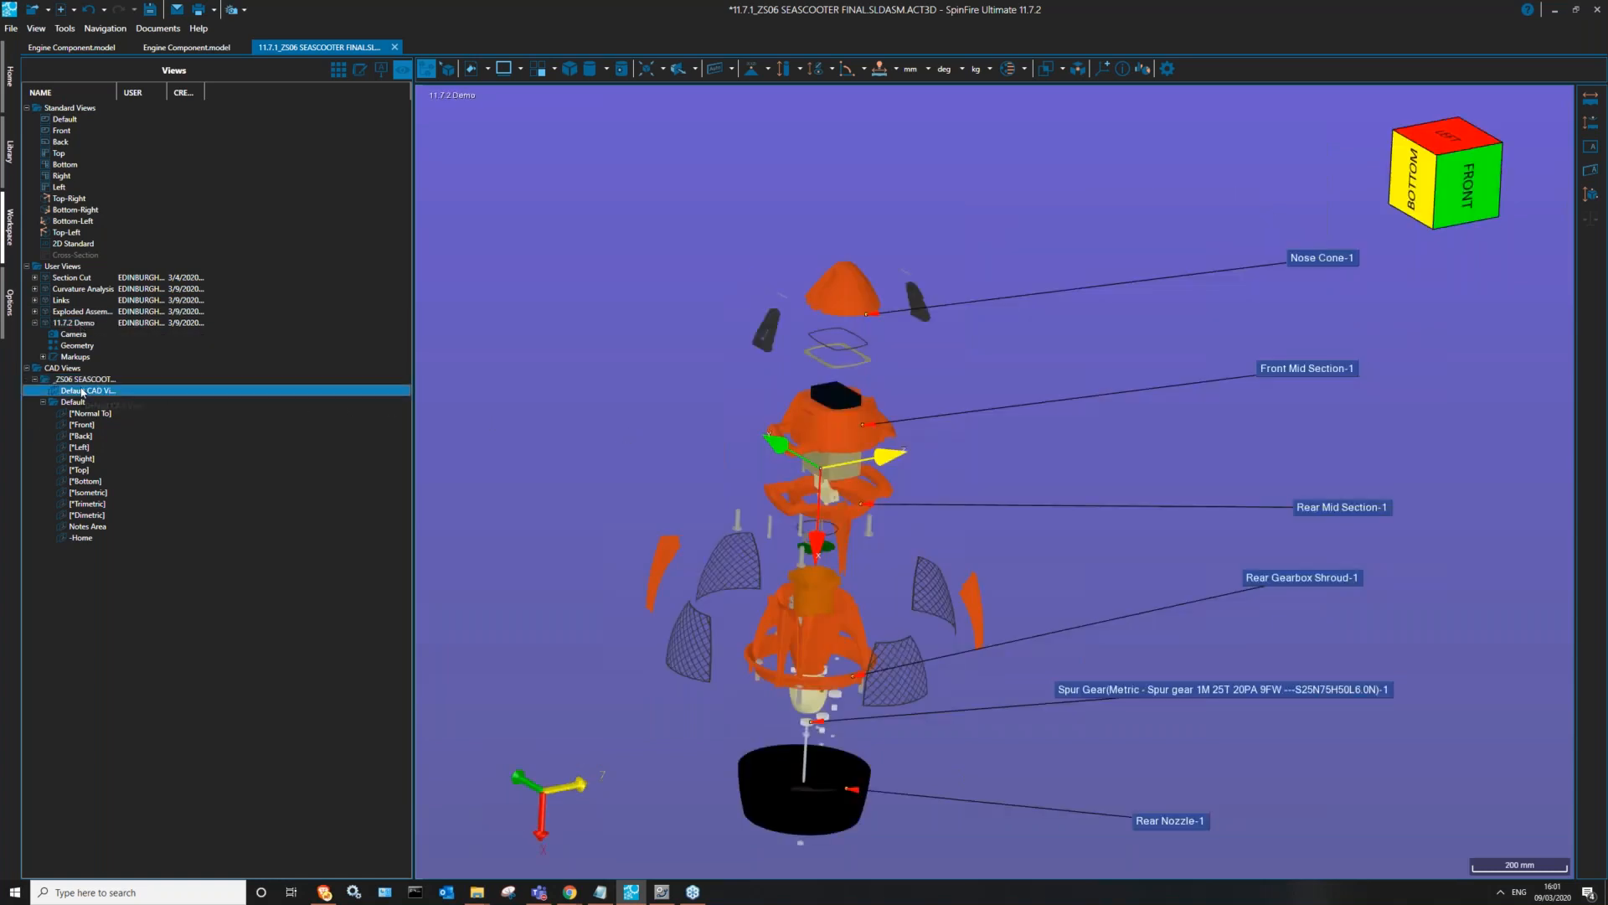
key("alt+Tab")
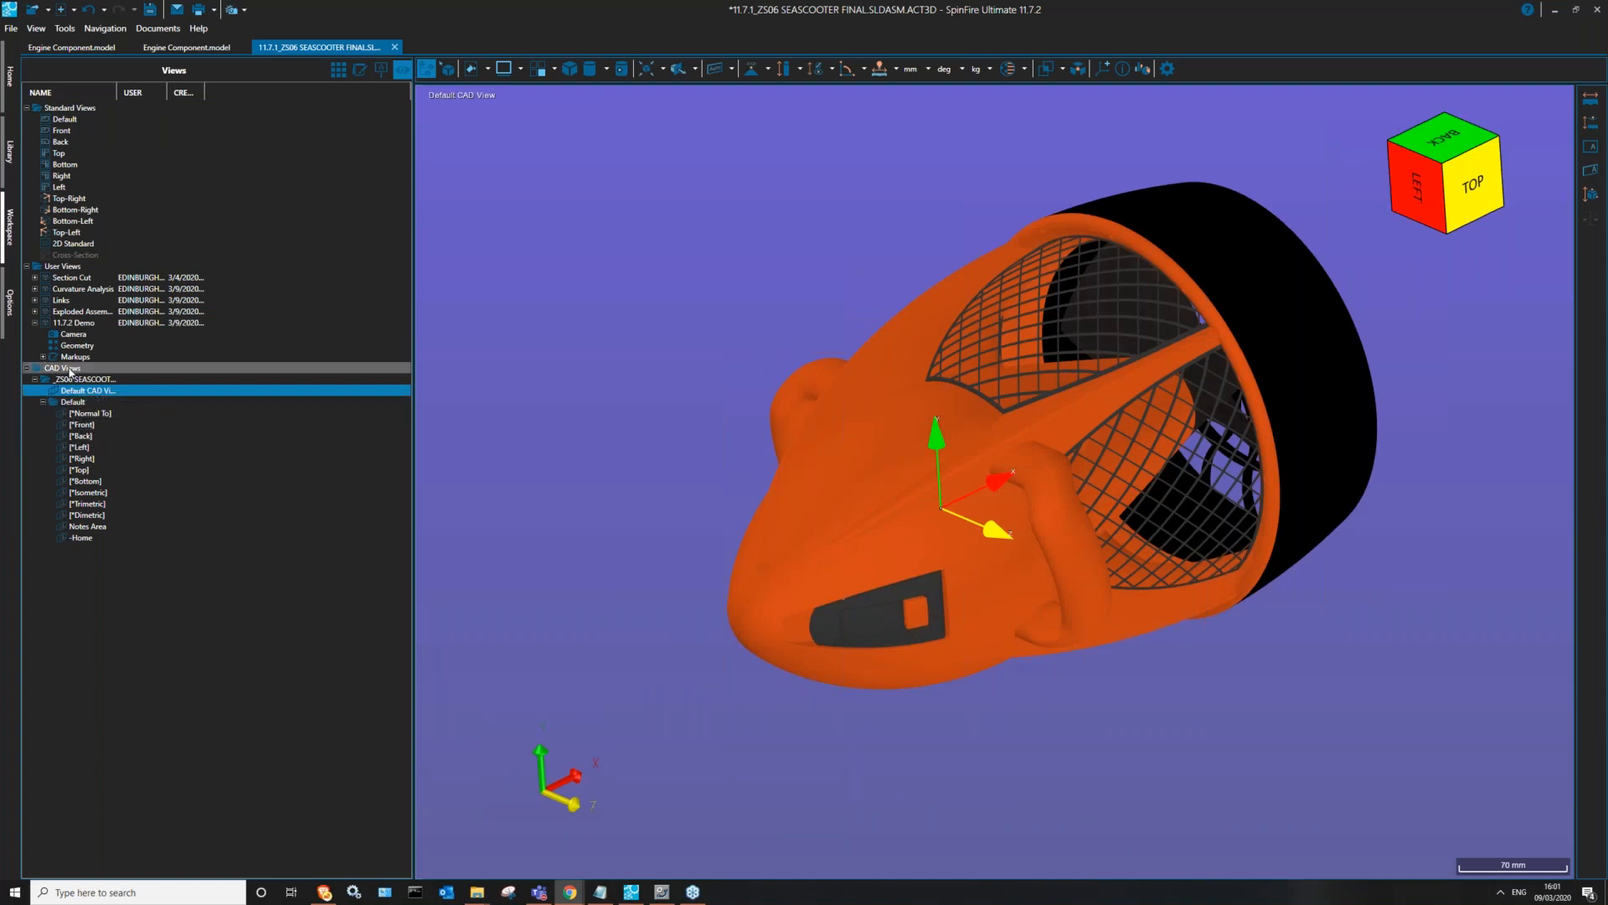
left_click(88, 416)
left_click(84, 438)
left_click(86, 505)
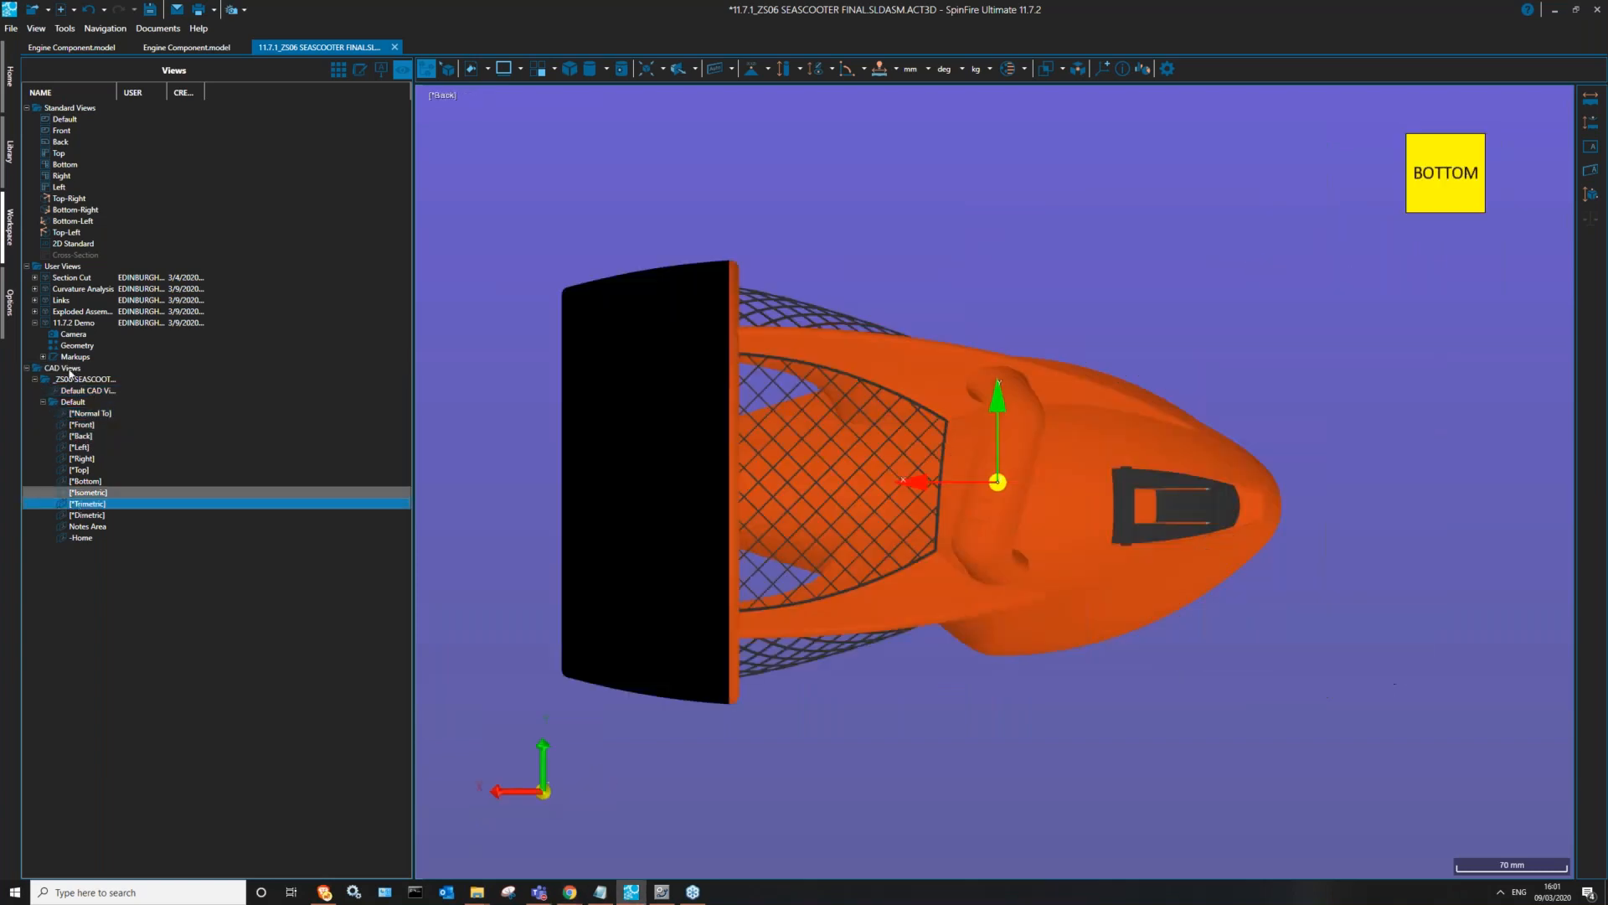
- Activate the standard Top view and examine how its 2D grid and rulers follow zooming and panning
left_click(59, 120)
left_click(66, 151)
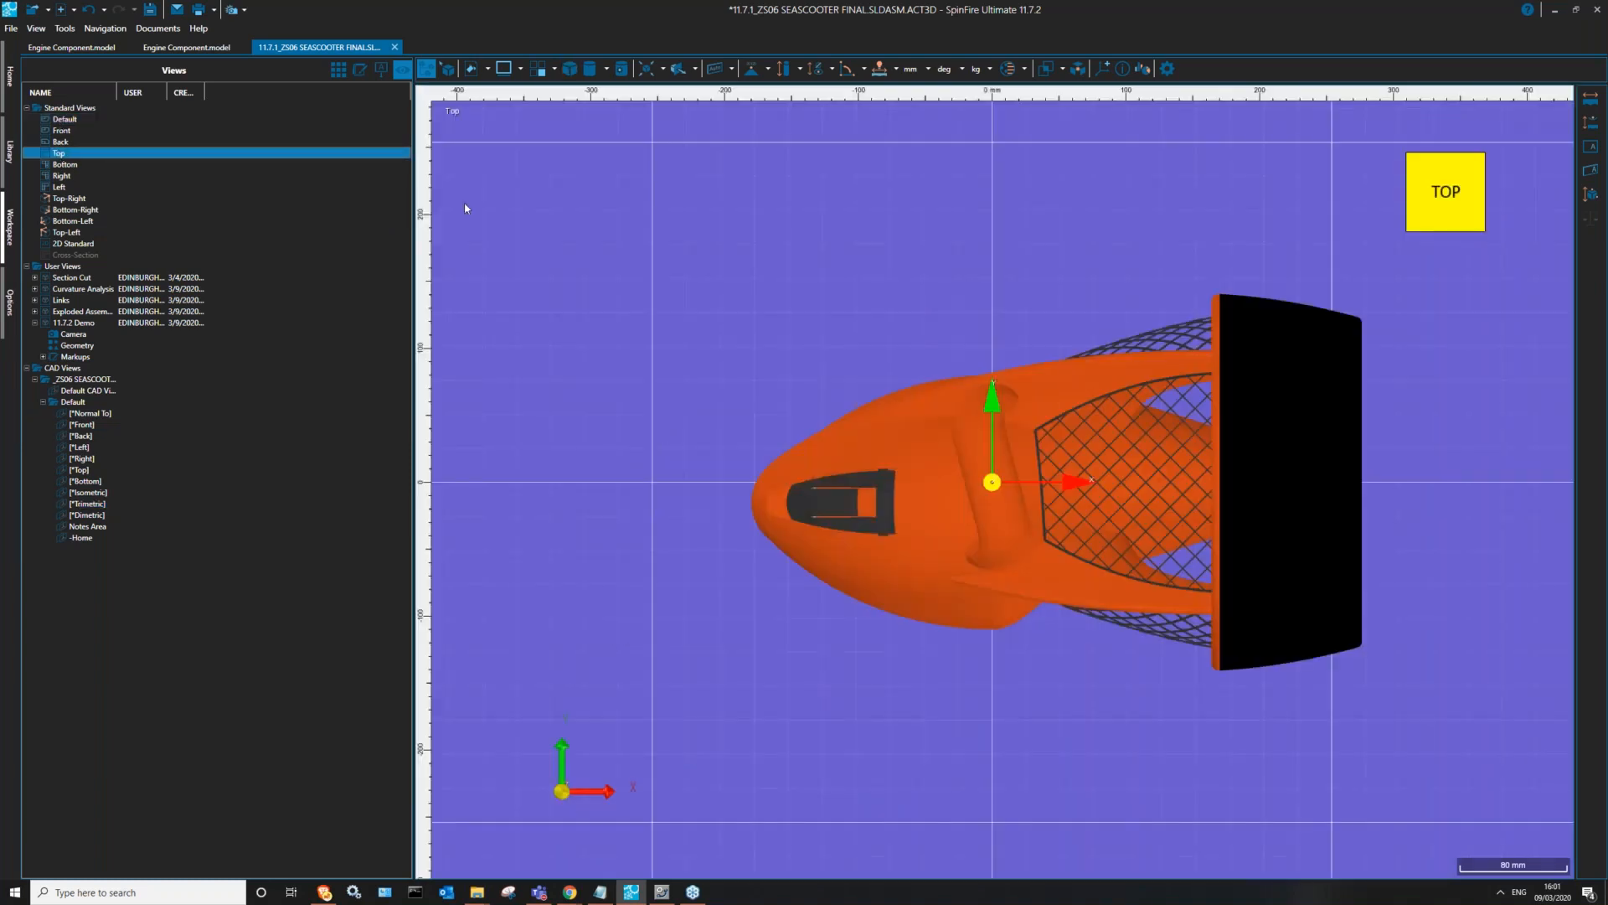
scroll(904, 491, "down", 3)
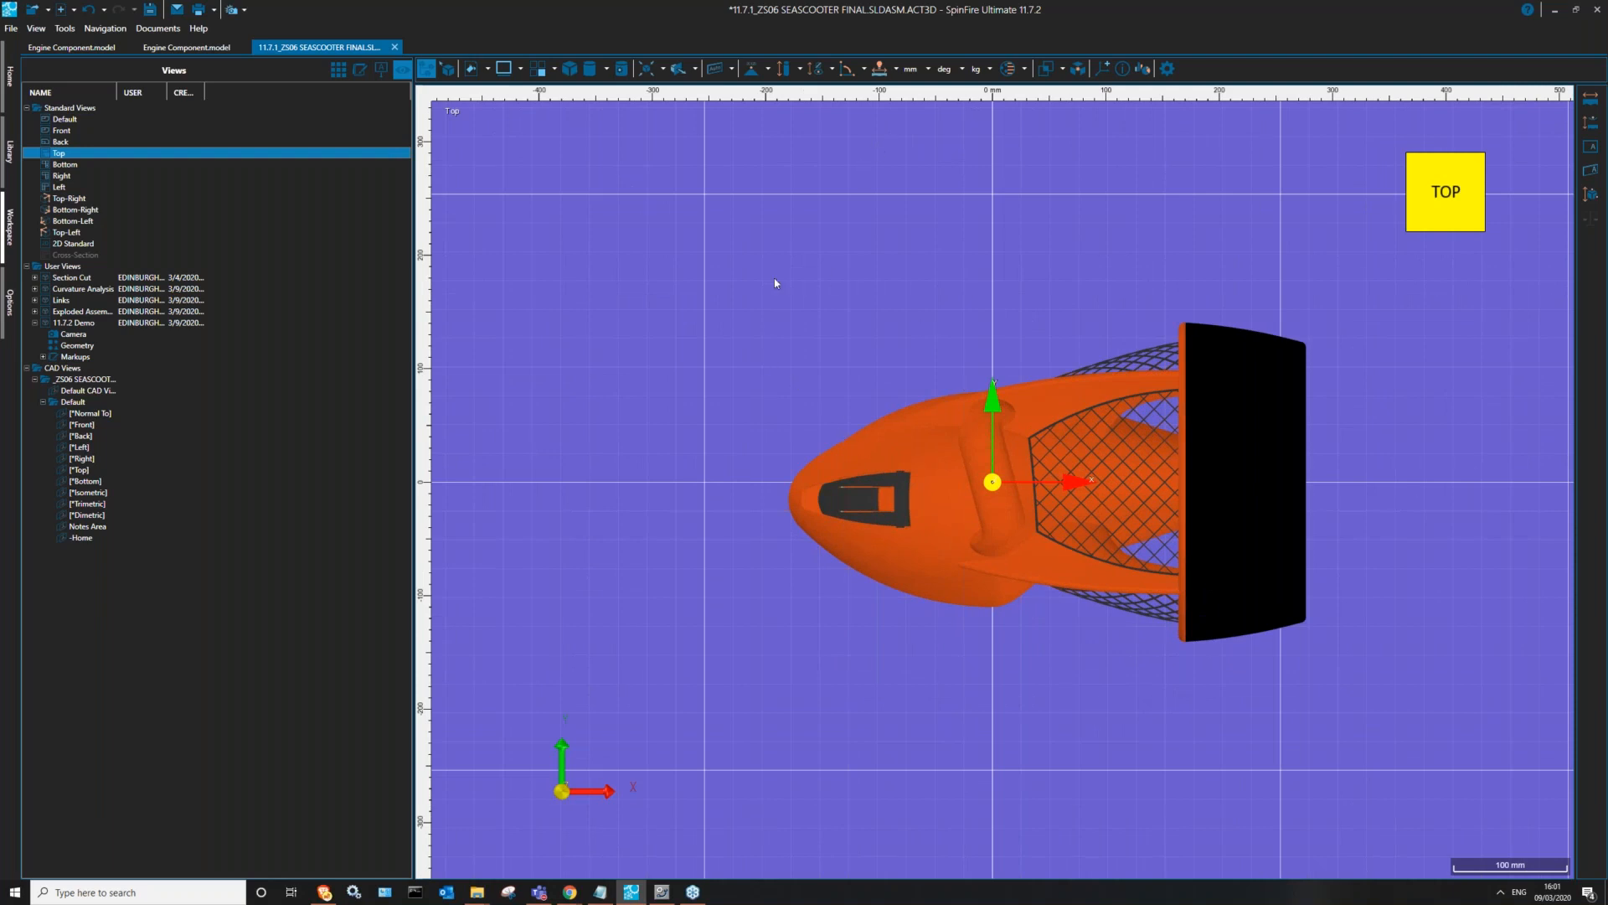
middle_click_drag(819, 253, 658, 280)
scroll(972, 391, "down", 3)
scroll(957, 429, "up", 6)
scroll(948, 419, "down", 3)
scroll(825, 402, "down", 4)
scroll(771, 408, "up", 6)
scroll(738, 402, "down", 3)
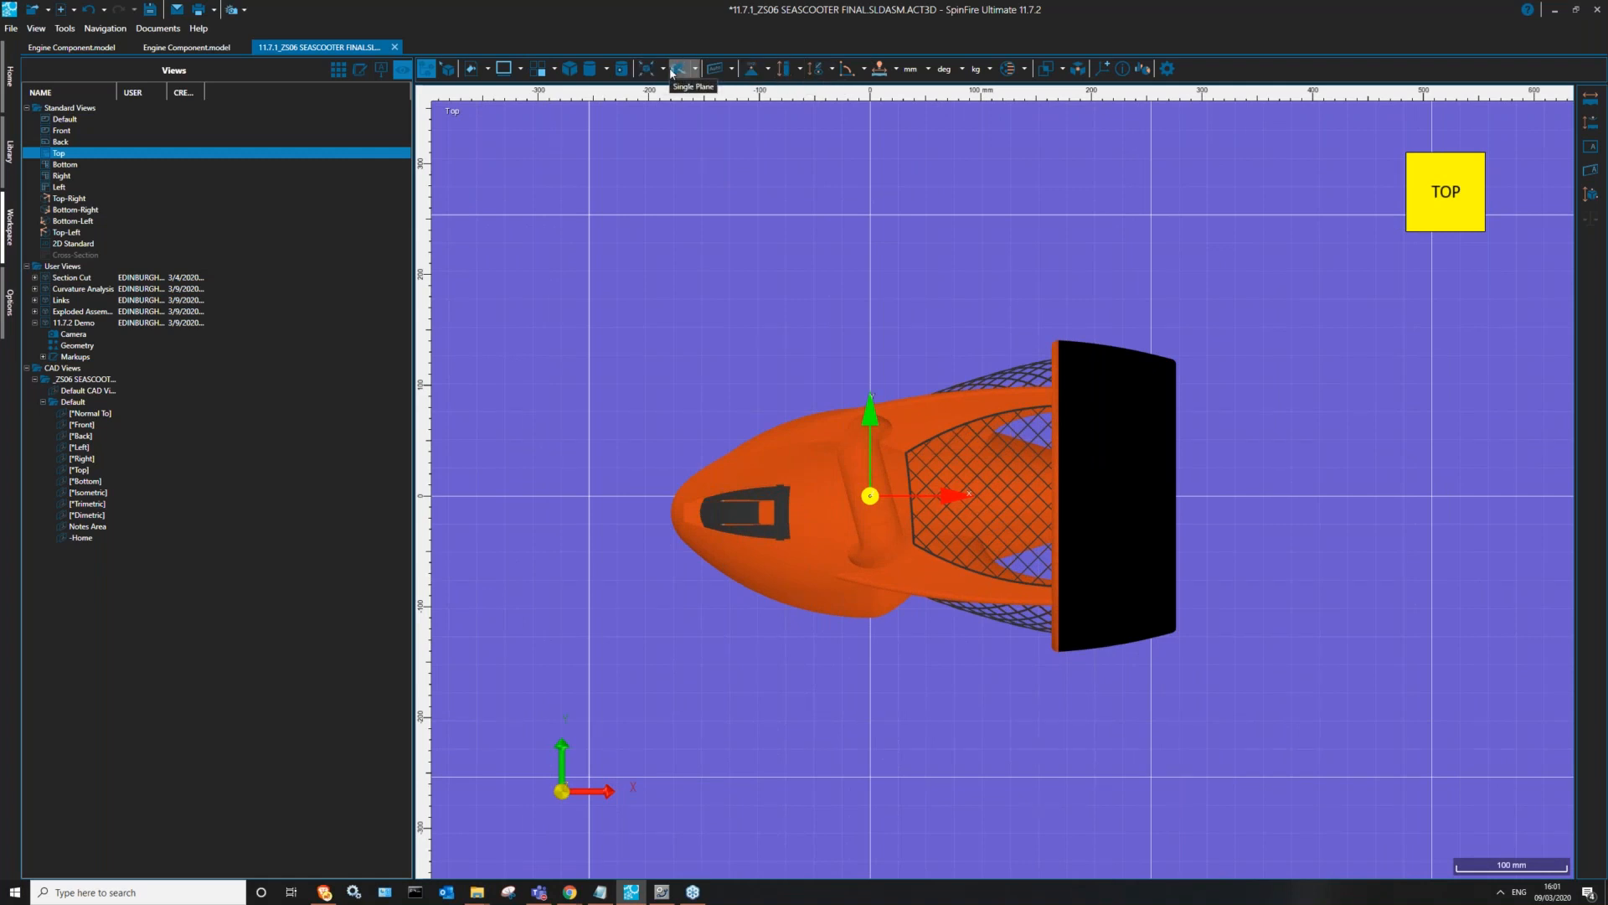
- Place a smart edge dimension on the curved upper edge of the mesh opening, with its label below the model
left_click(880, 69)
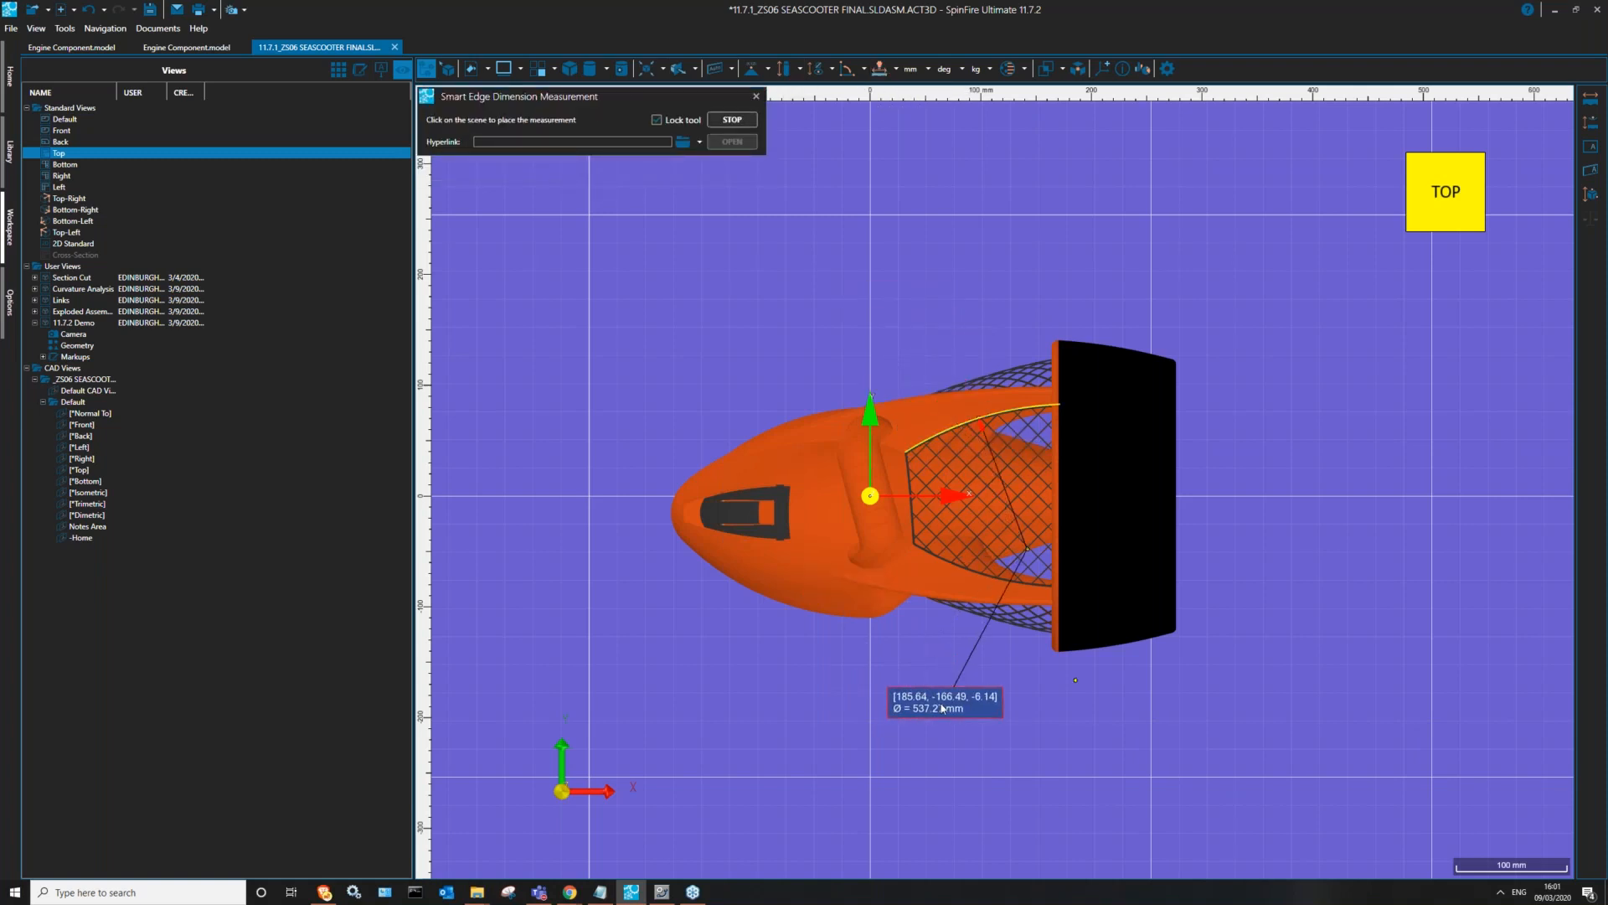
left_click(930, 653)
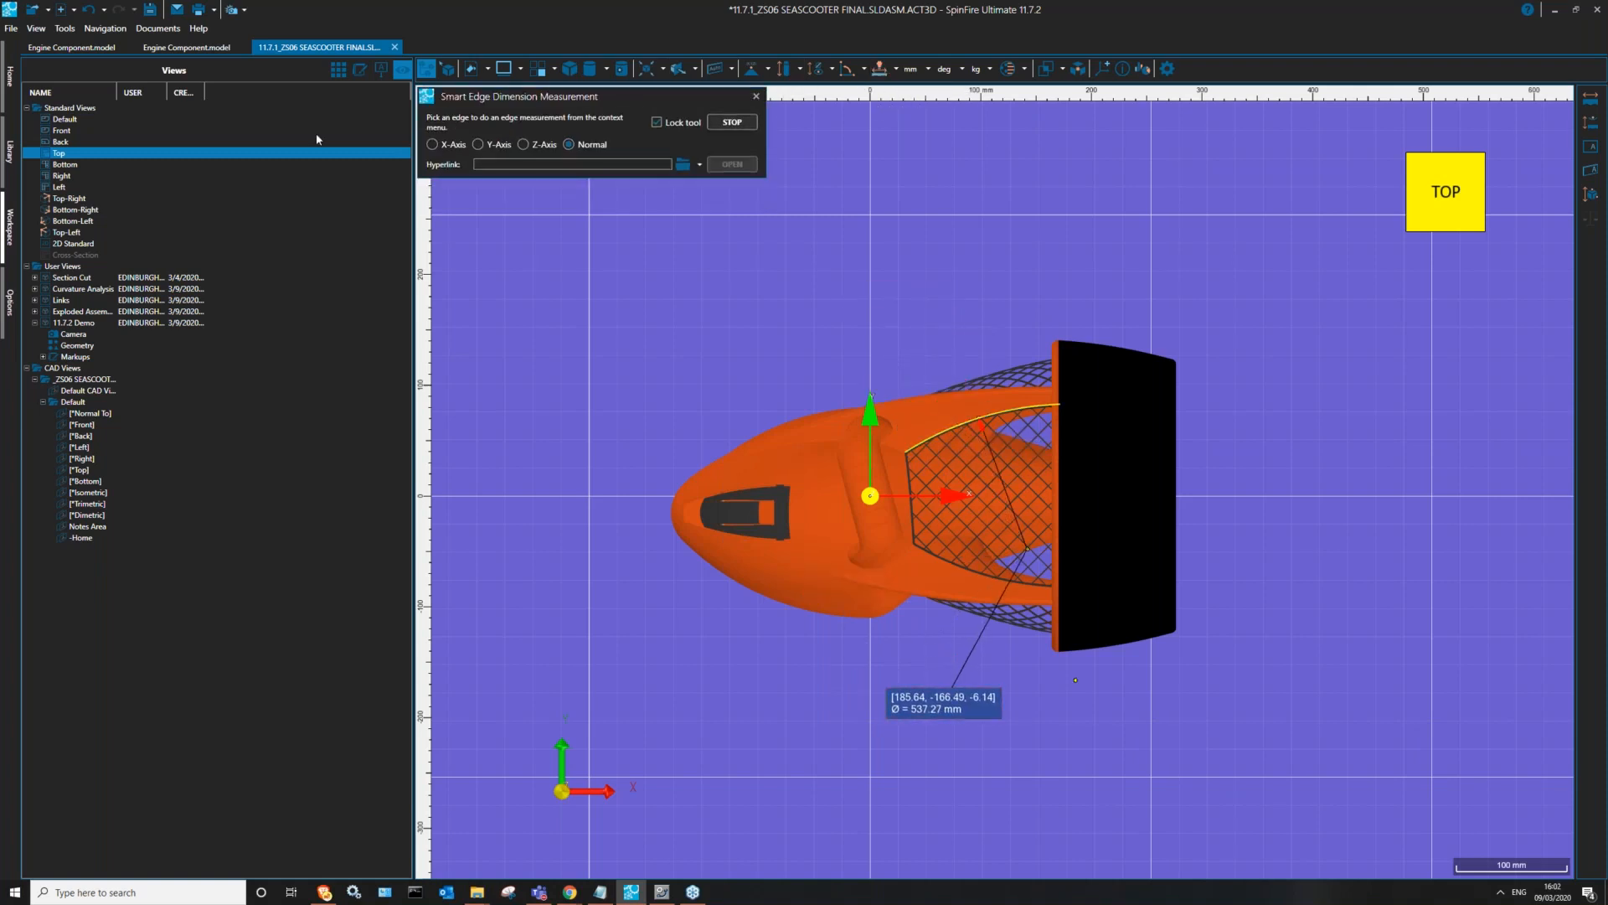
left_click(732, 121)
- Frame the dimensioned top view and save it as a user view named "2D View + Note"
scroll(840, 434, "down", 1)
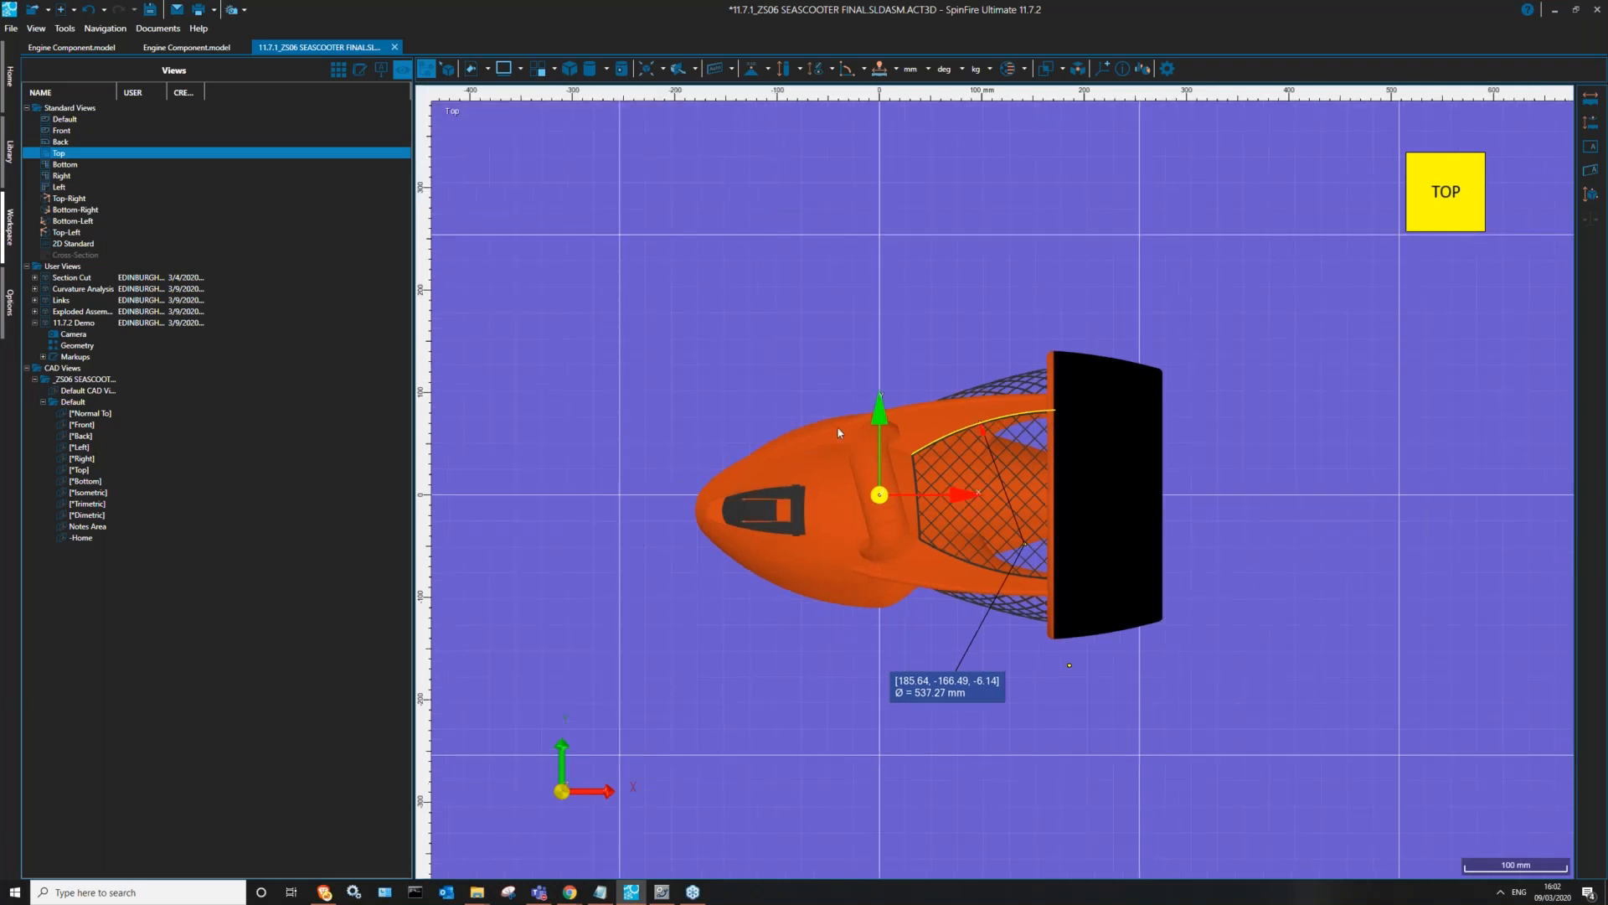
scroll(838, 425, "up", 3)
middle_click_drag(690, 434, 641, 391)
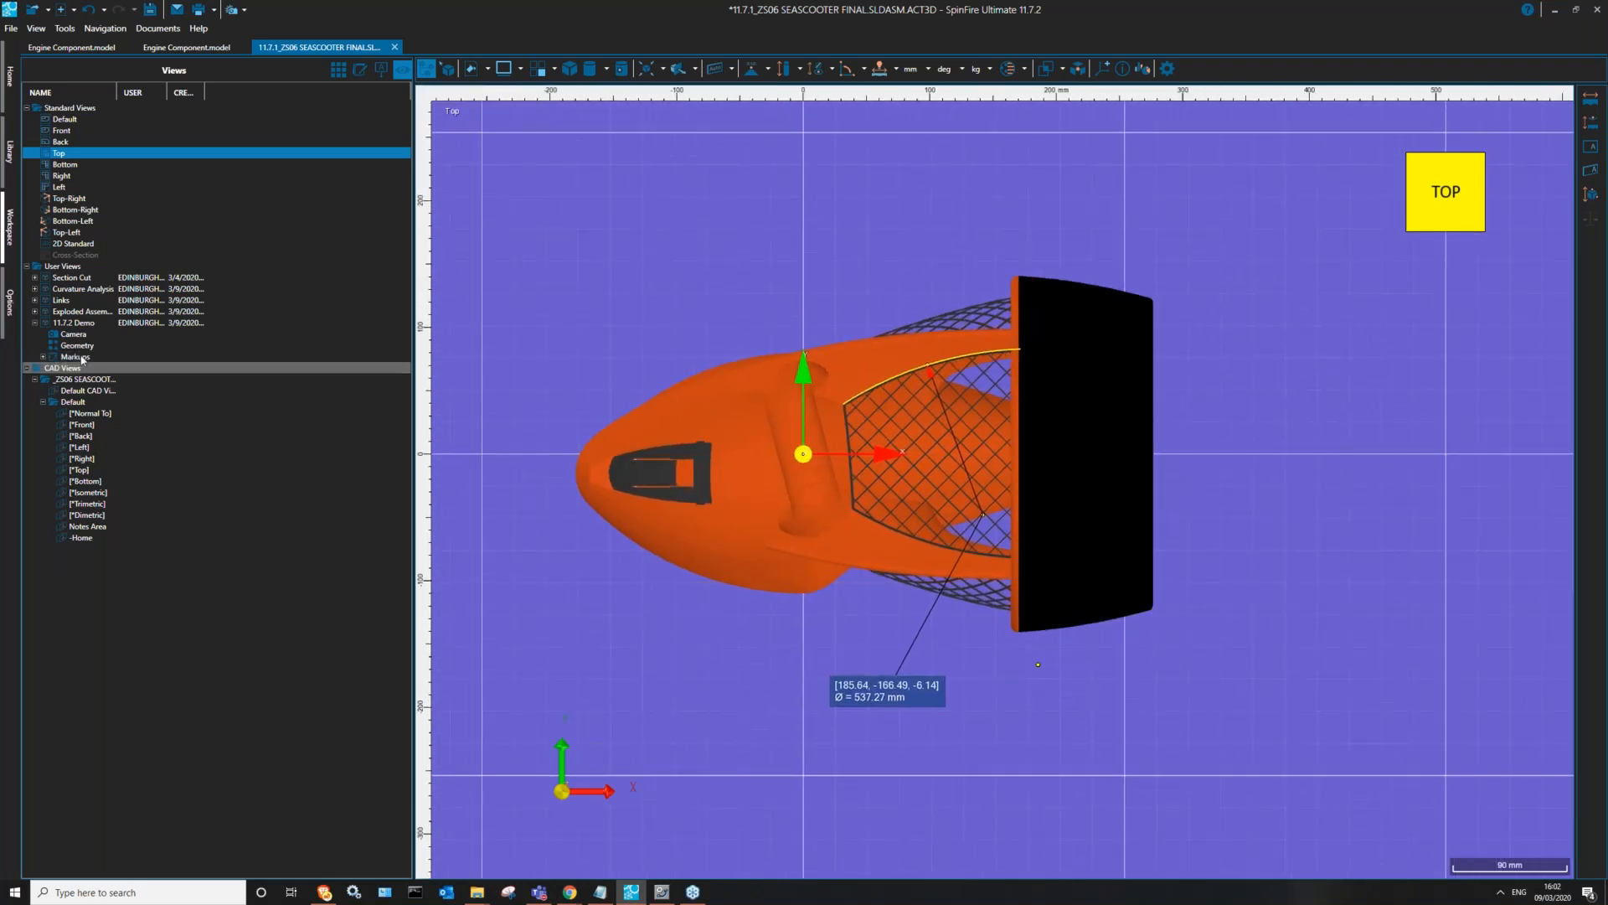
right_click(54, 265)
left_click(107, 276)
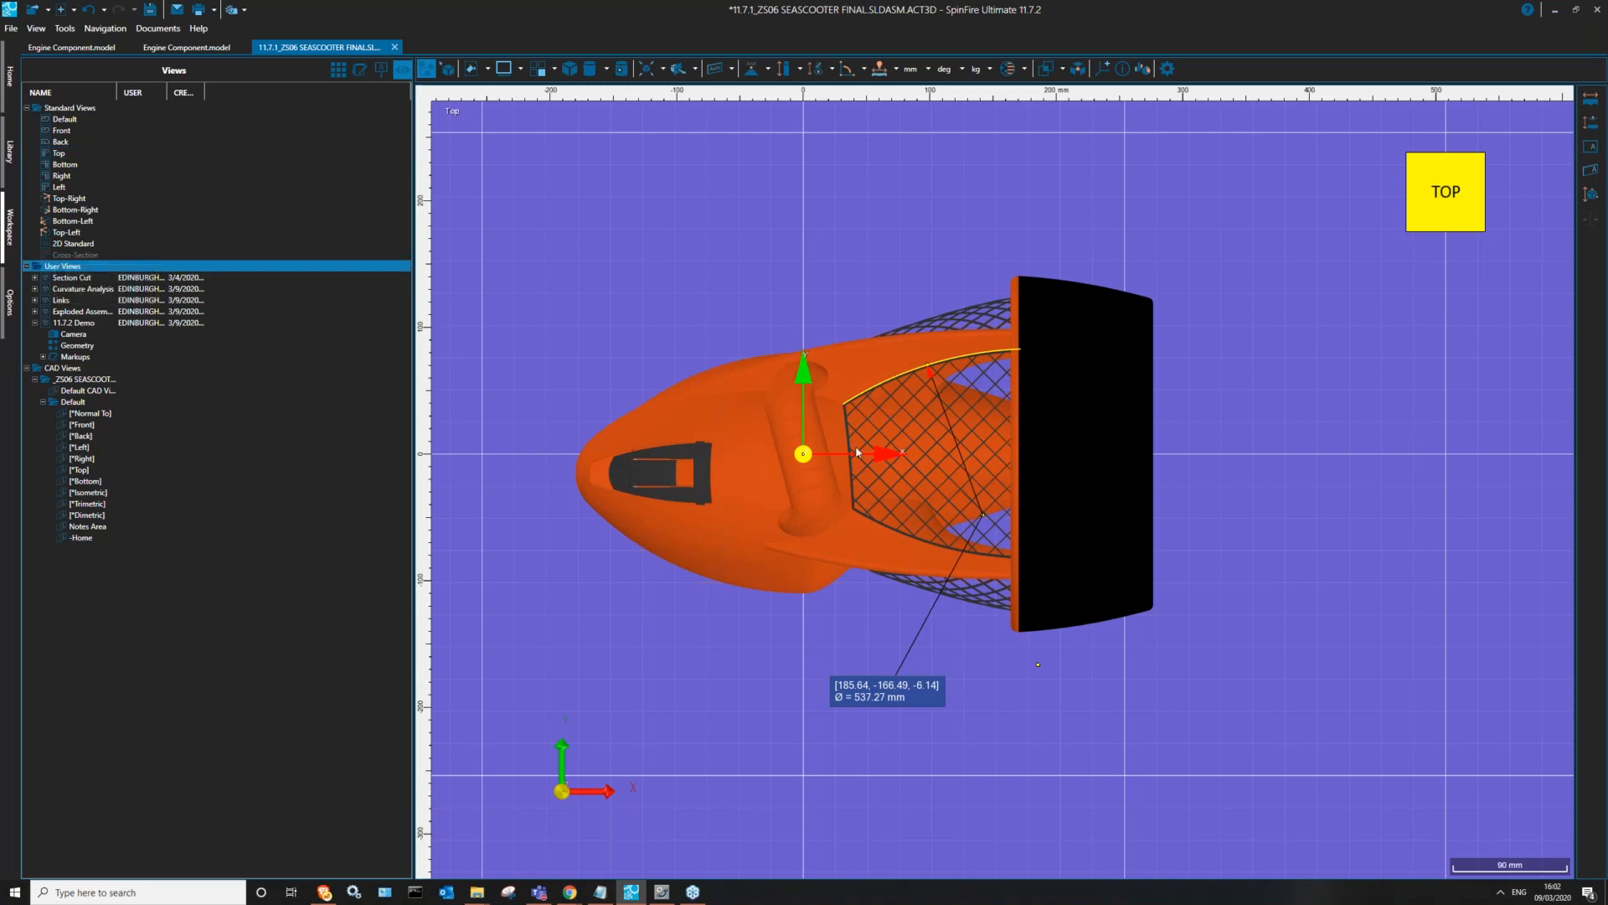
type("2D View + Note")
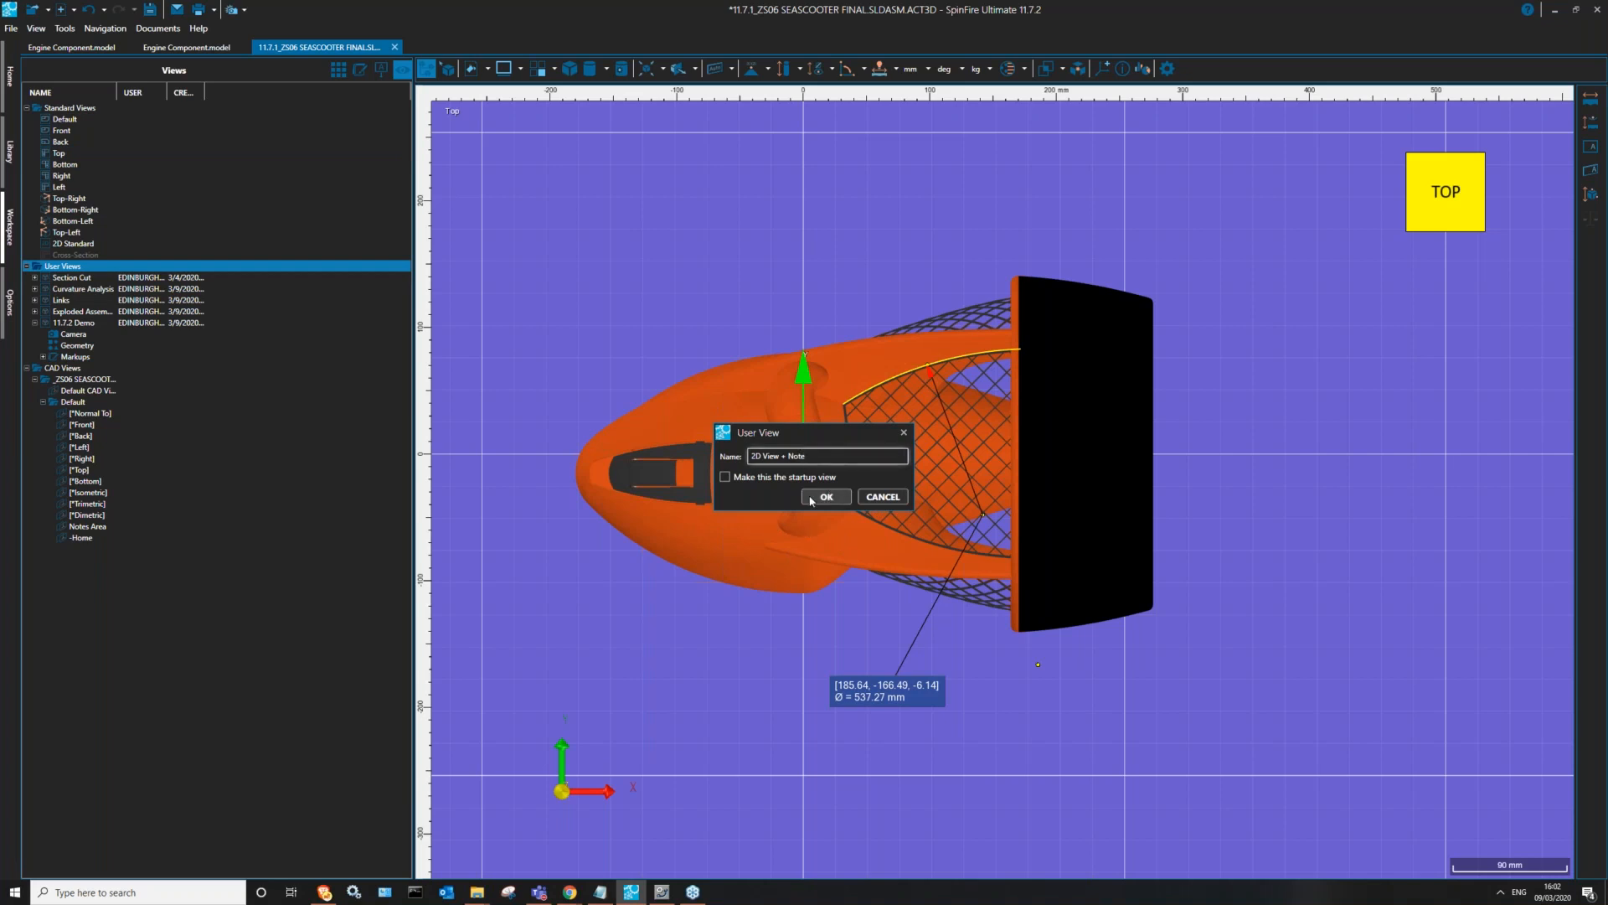
left_click(826, 496)
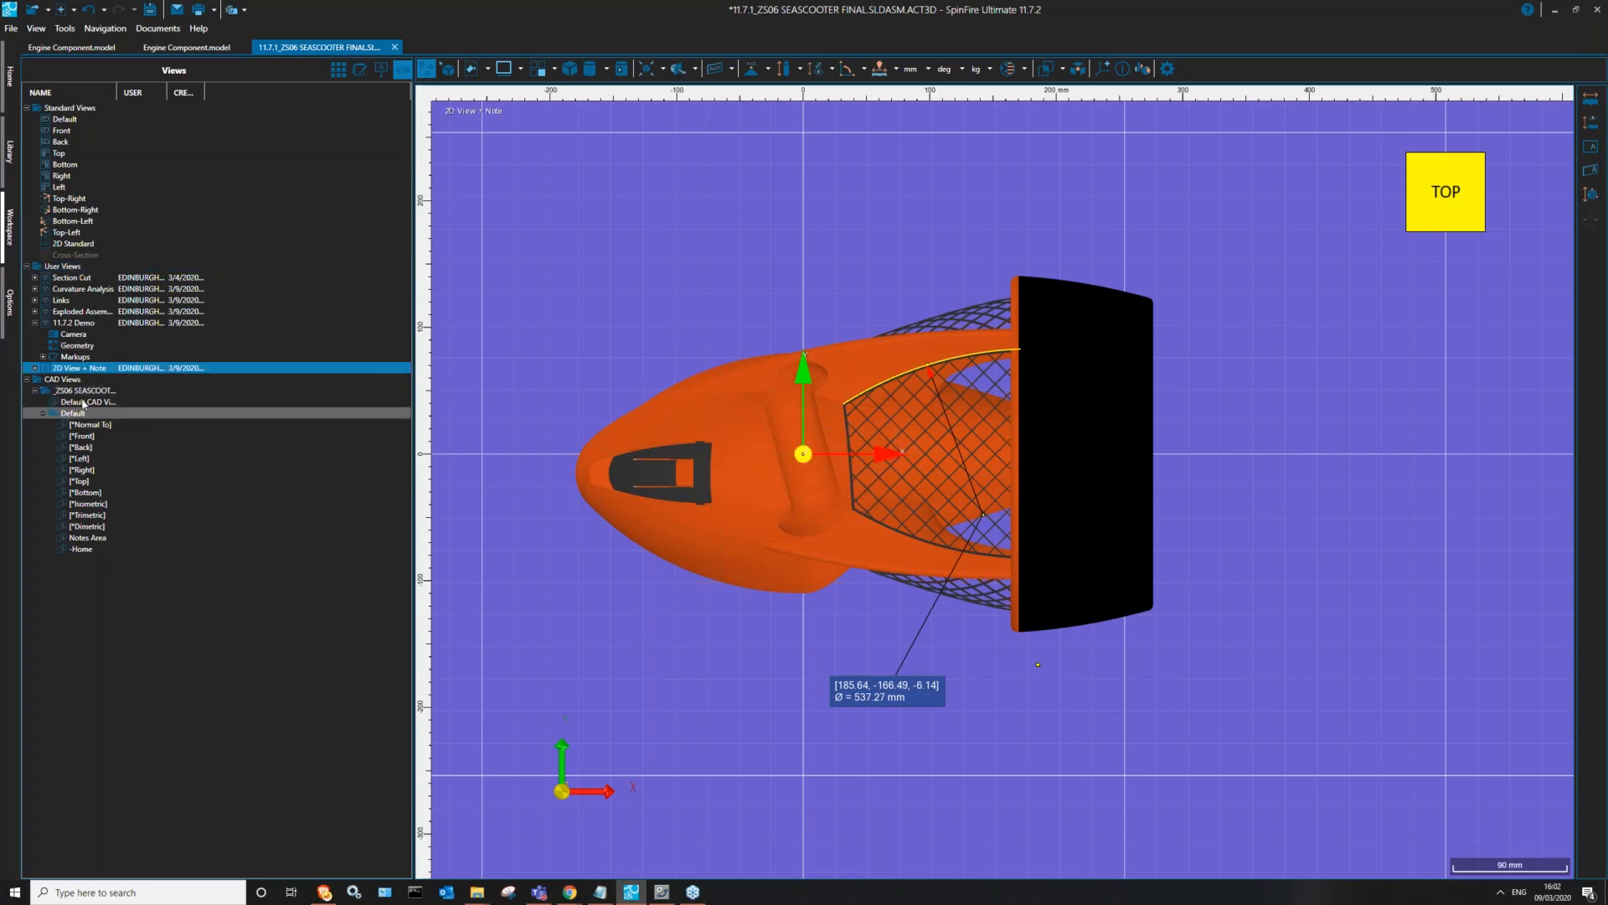
- Check the saved "2D View + Note" view by switching to the Default CAD View and recalling it
left_click(134, 401)
left_click(125, 368)
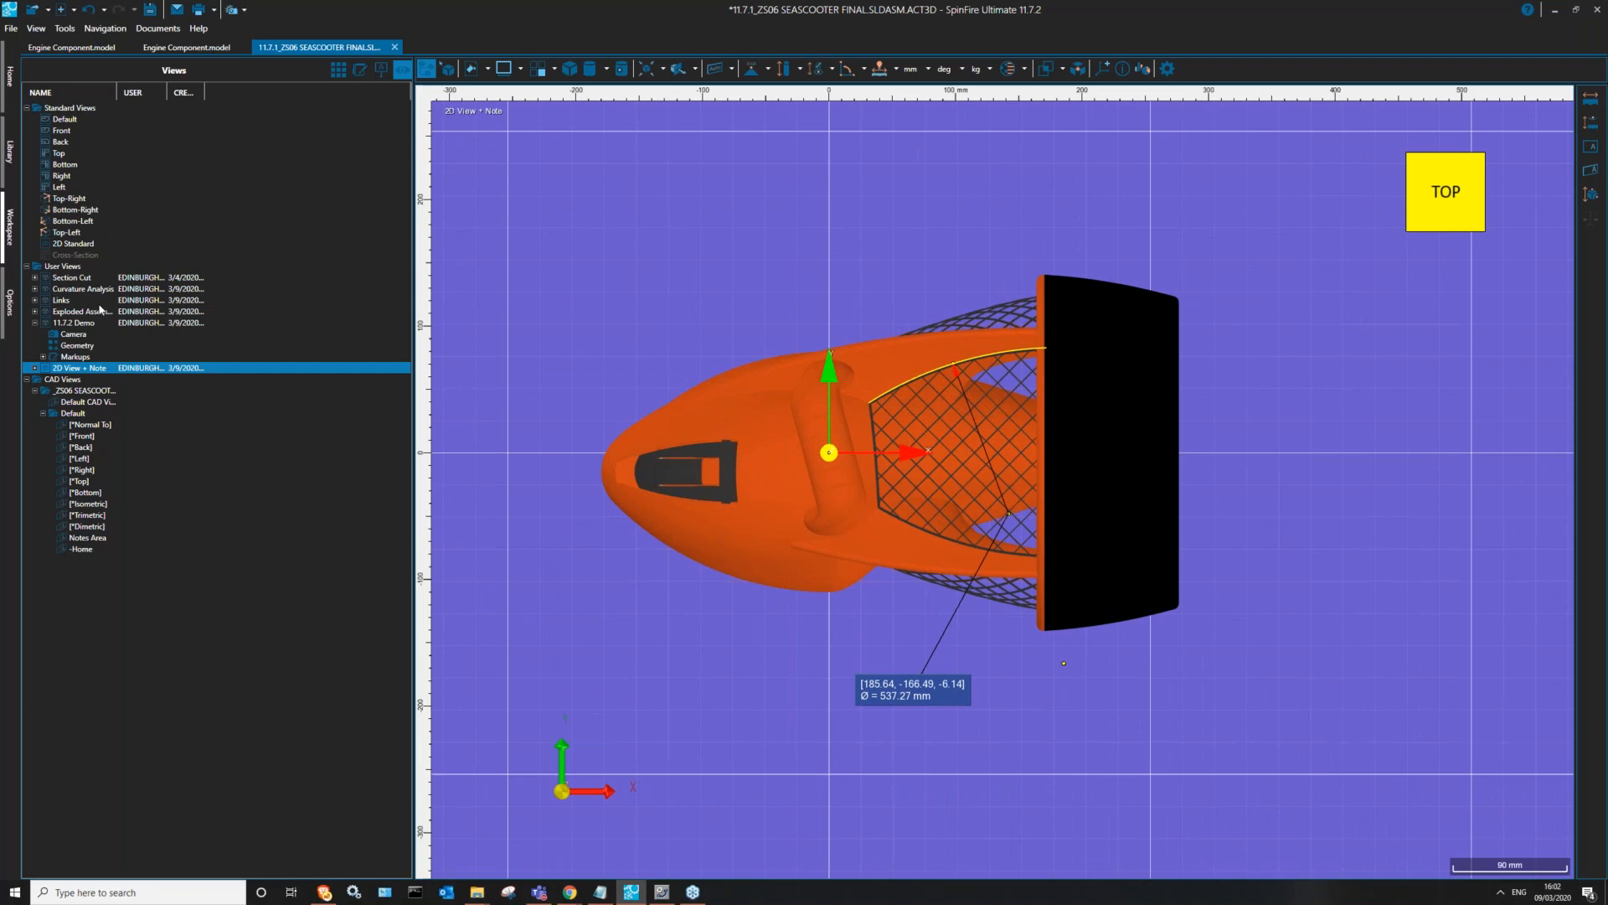
- Return to the Default CAD View and delete the edge diameter measurement
left_click(88, 402)
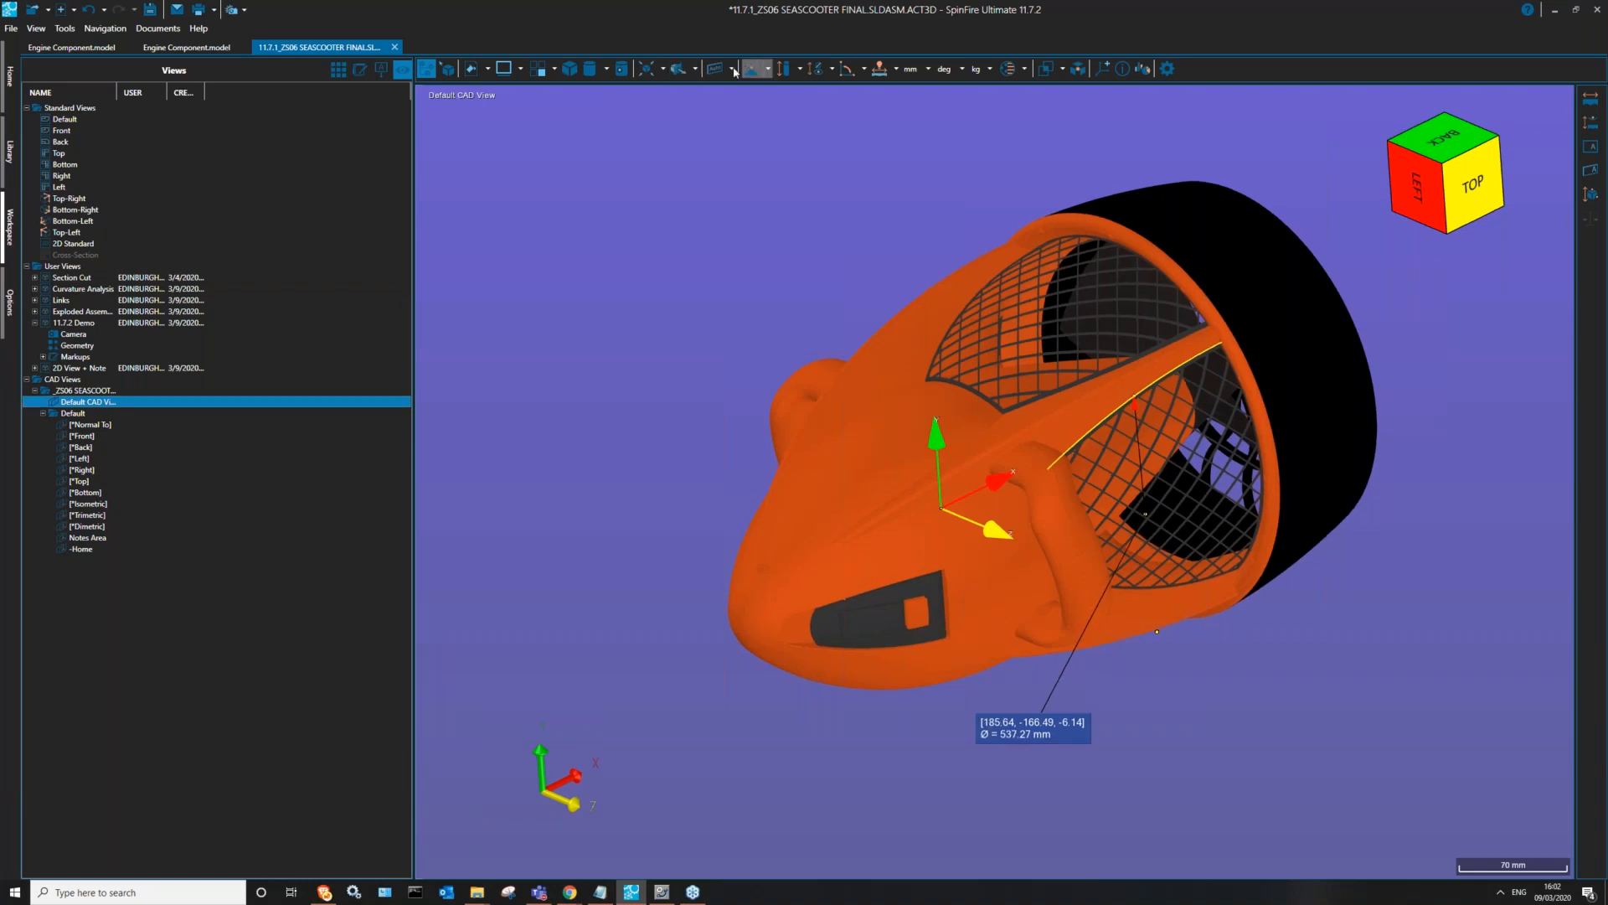
right_click(1031, 737)
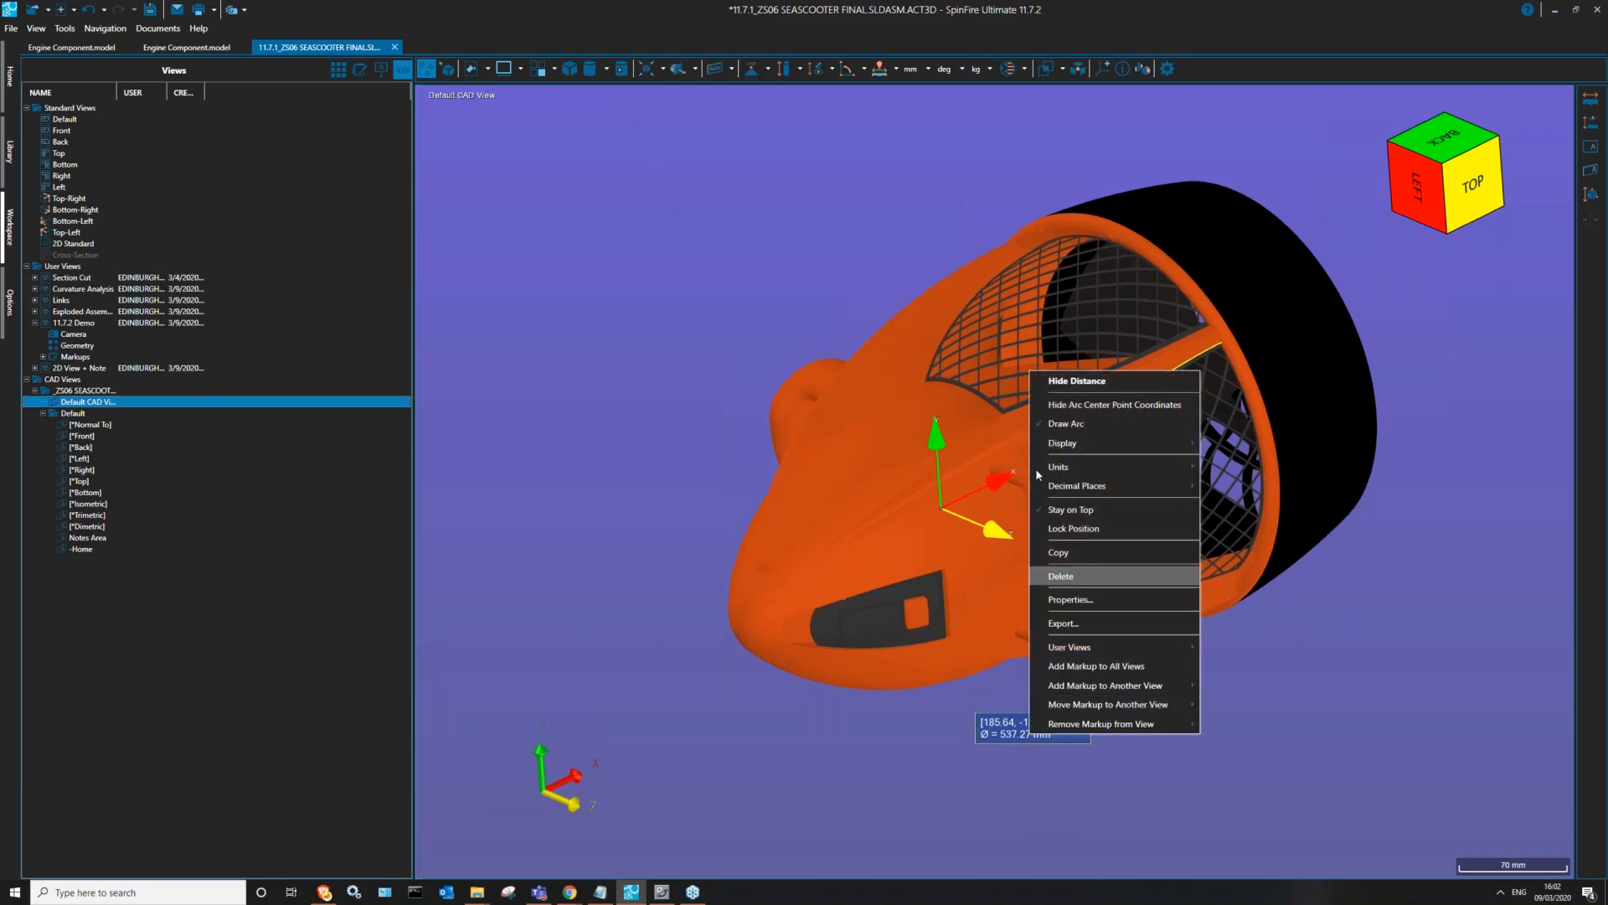
left_click(1043, 576)
- Enable the cross-section on the model and turn on Projection Mode for the section plane
left_click(680, 71)
left_click_drag(809, 425, 824, 371)
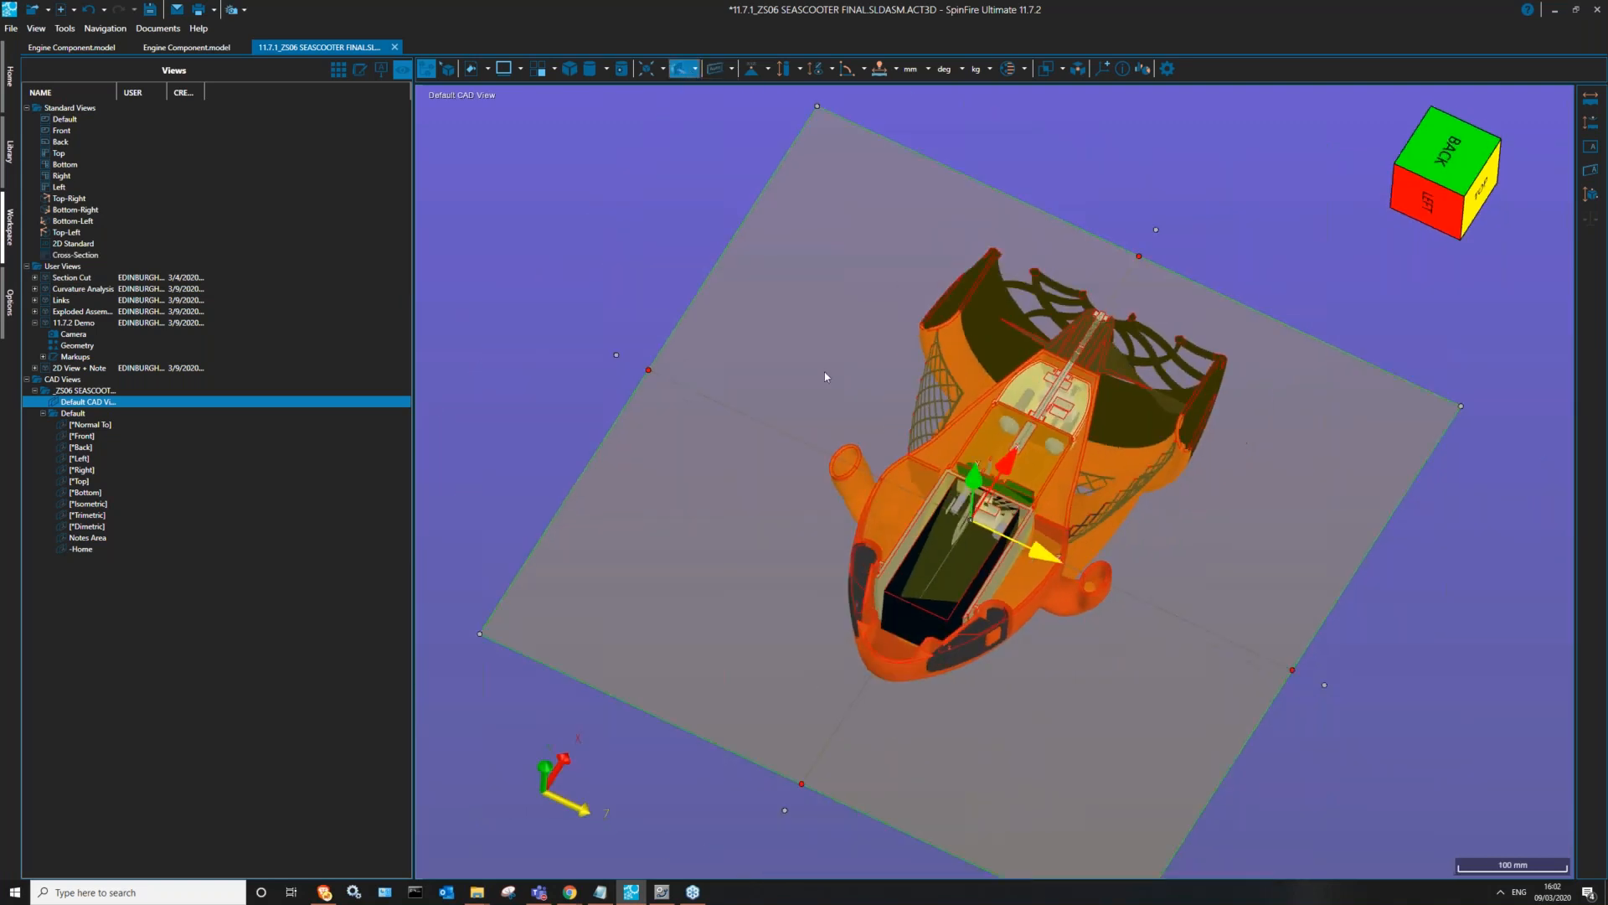
right_click(823, 366)
mouse_move(914, 610)
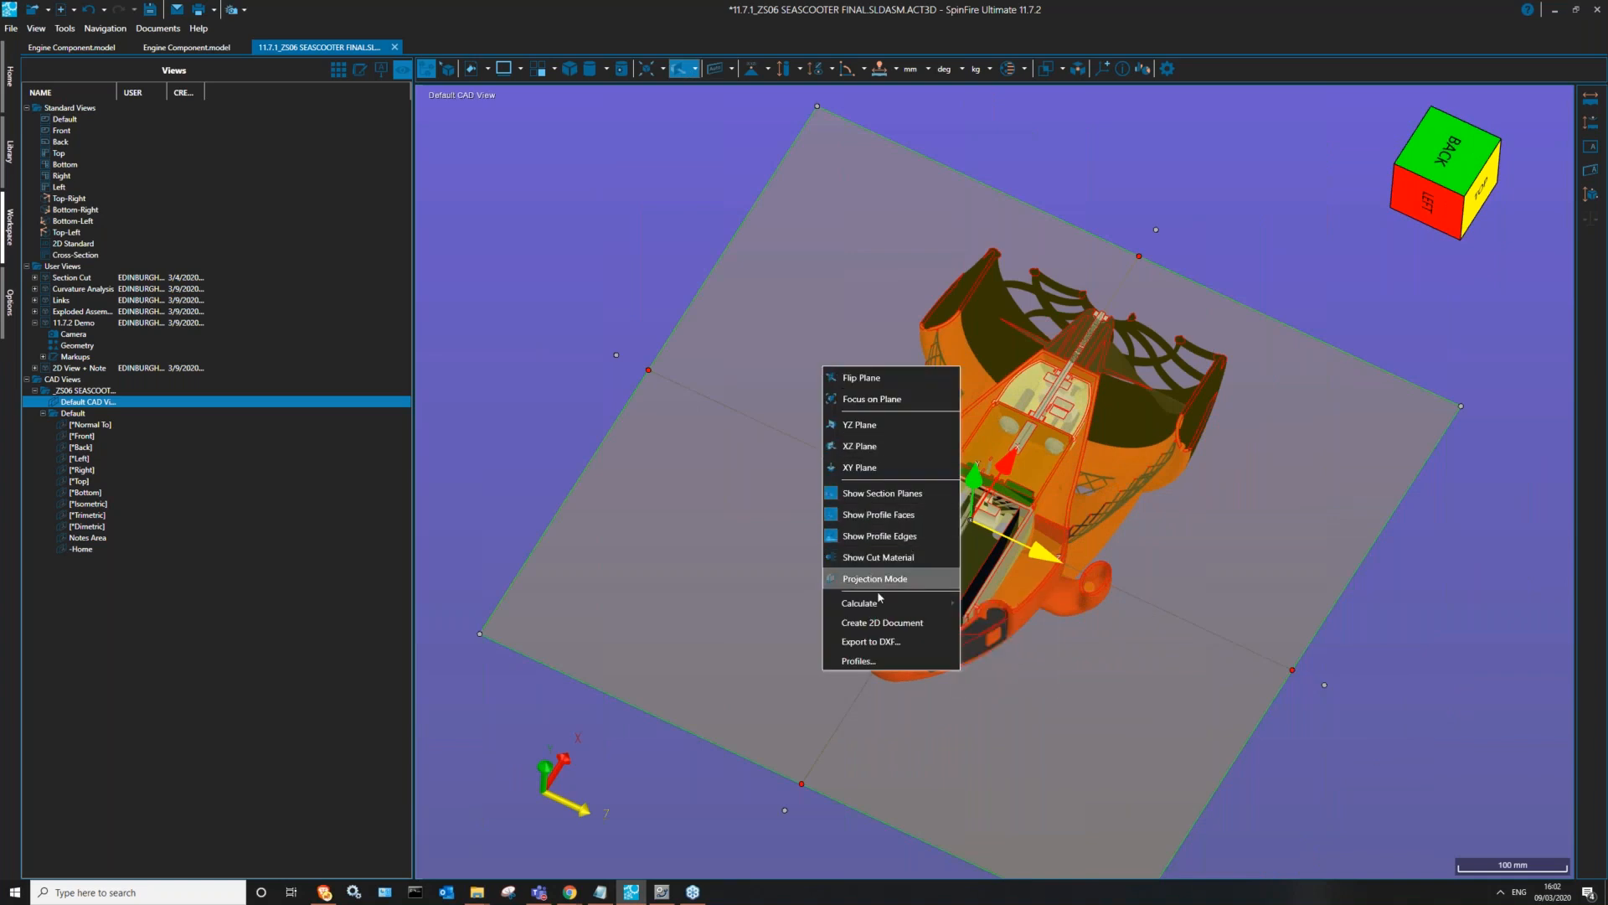
left_click(877, 588)
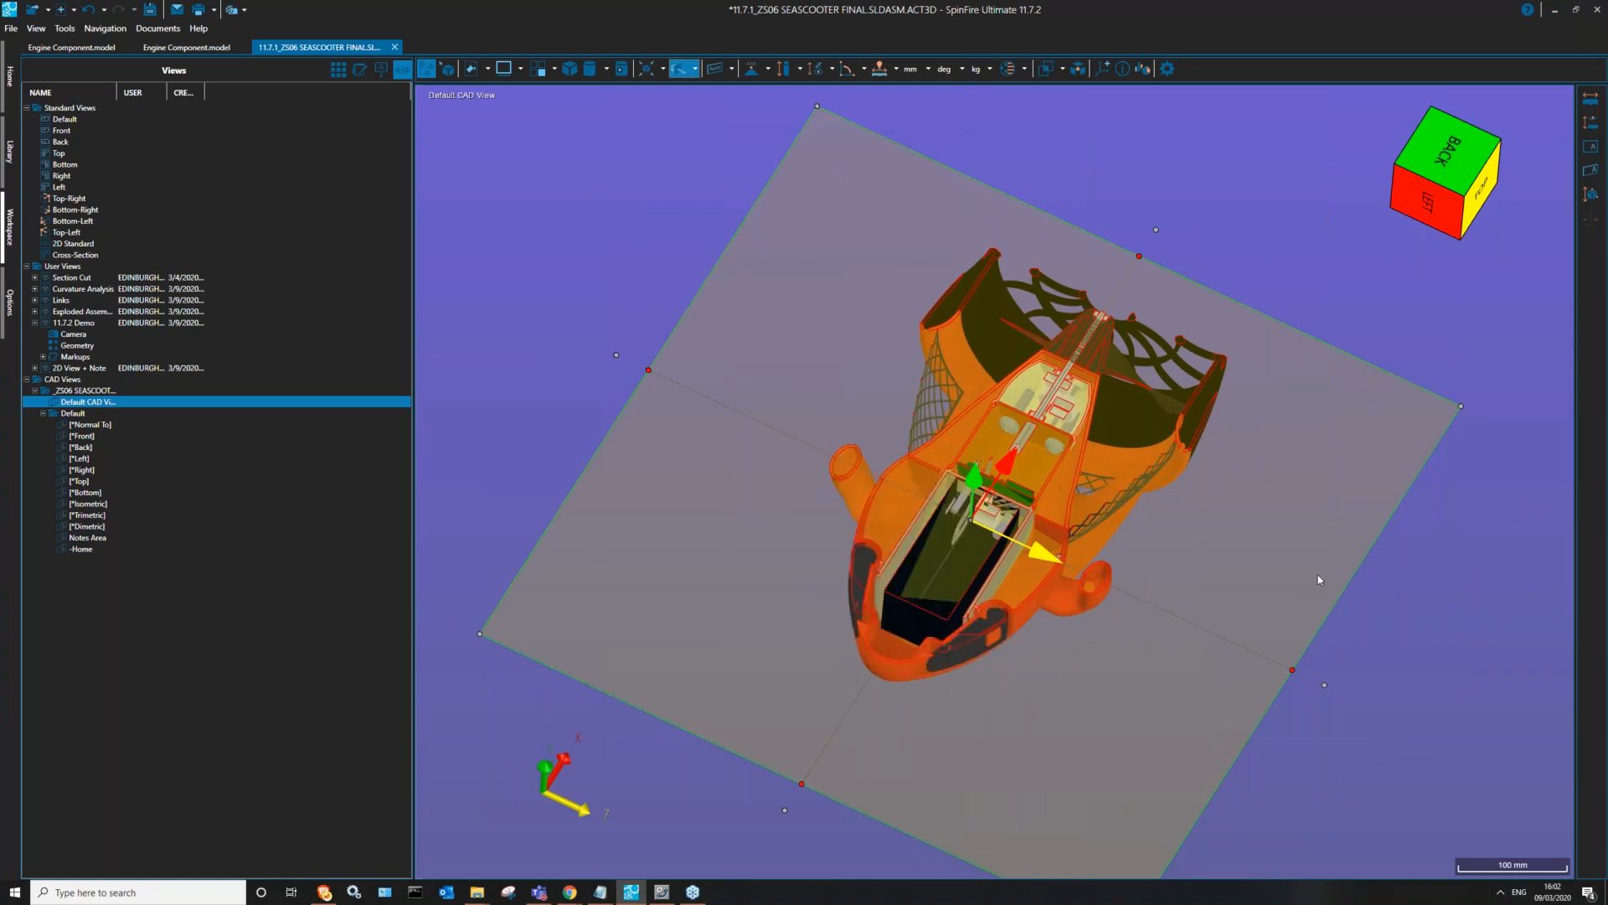
- Move the section plane clear of the model to project its full silhouette, and reposition it through the scooter body
left_click_drag(1243, 504, 851, 384)
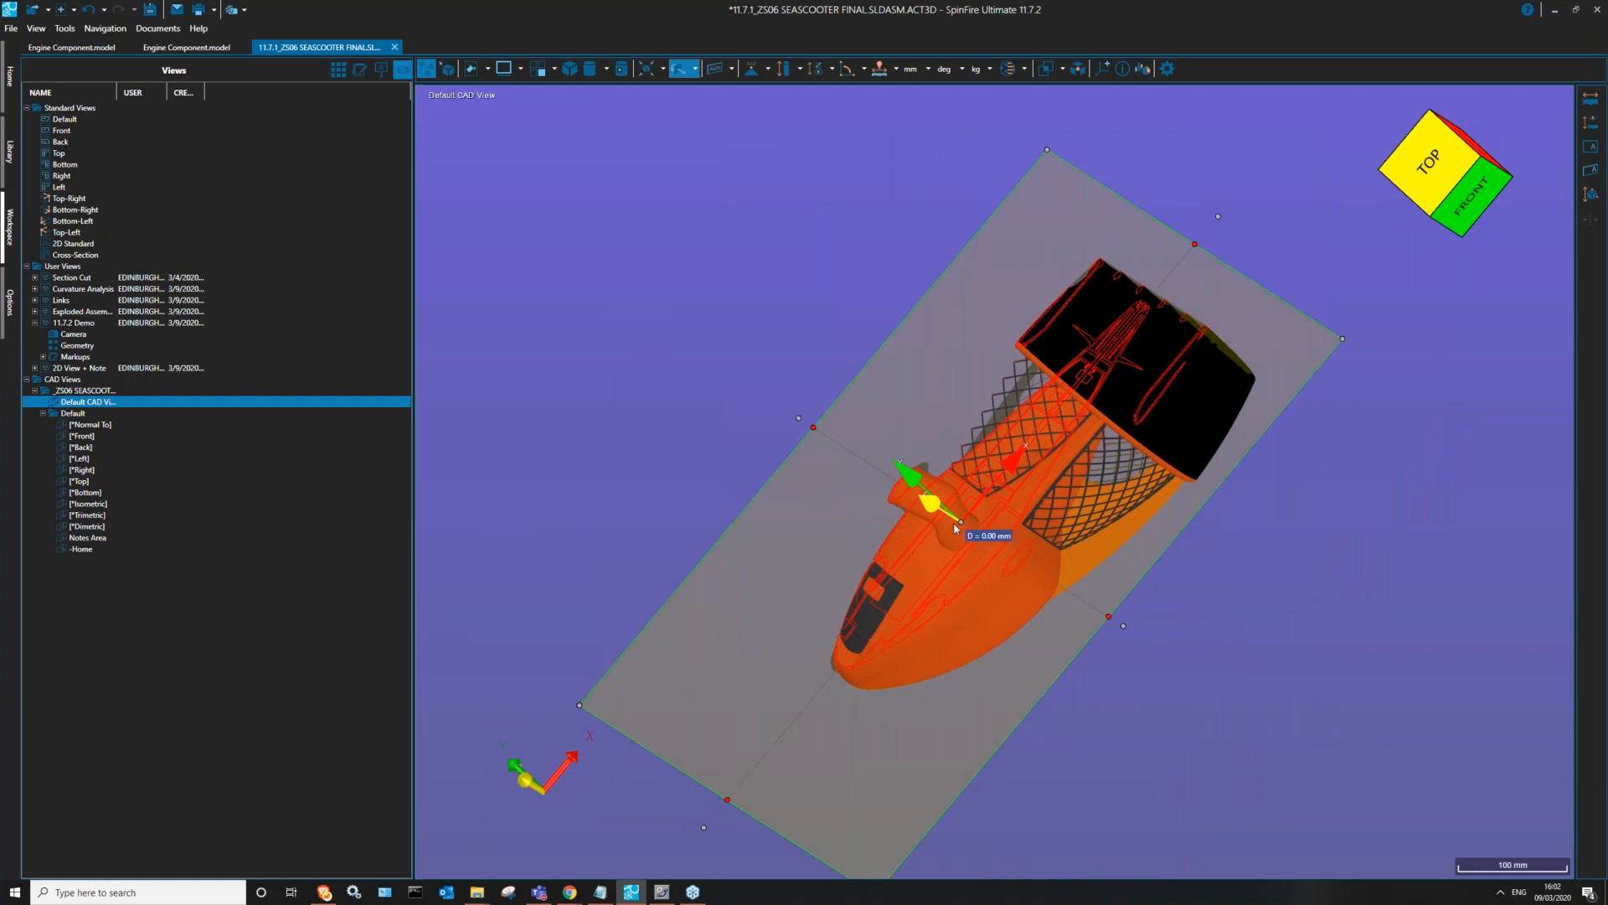
left_click_drag(955, 519, 690, 299)
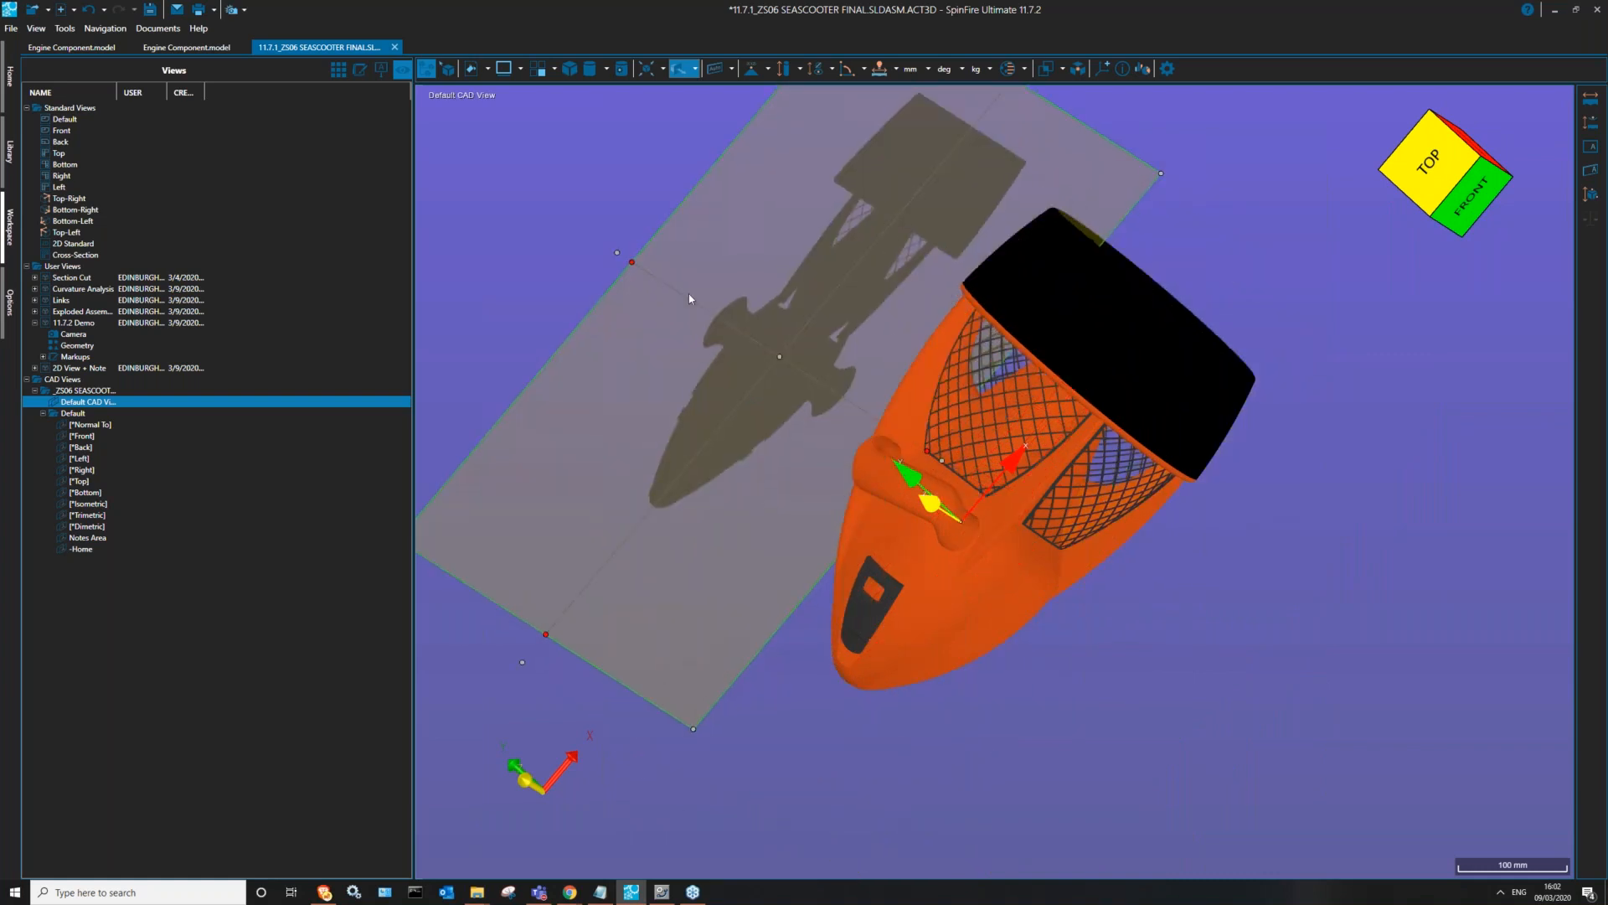
right_click(736, 243)
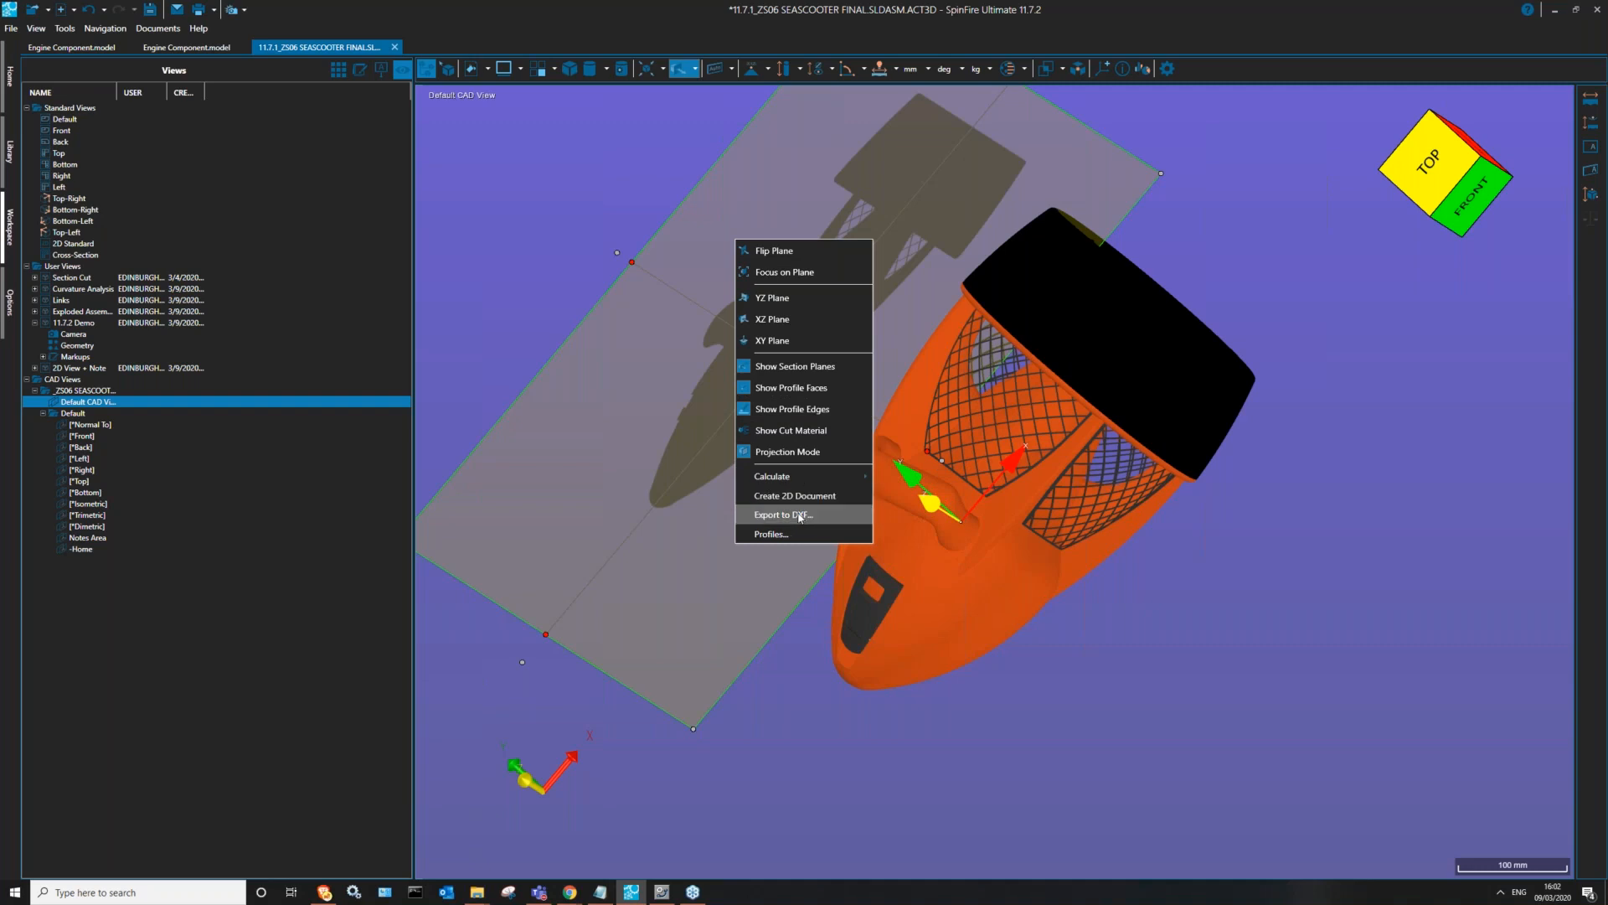
left_click(778, 637)
left_click_drag(683, 381, 913, 267)
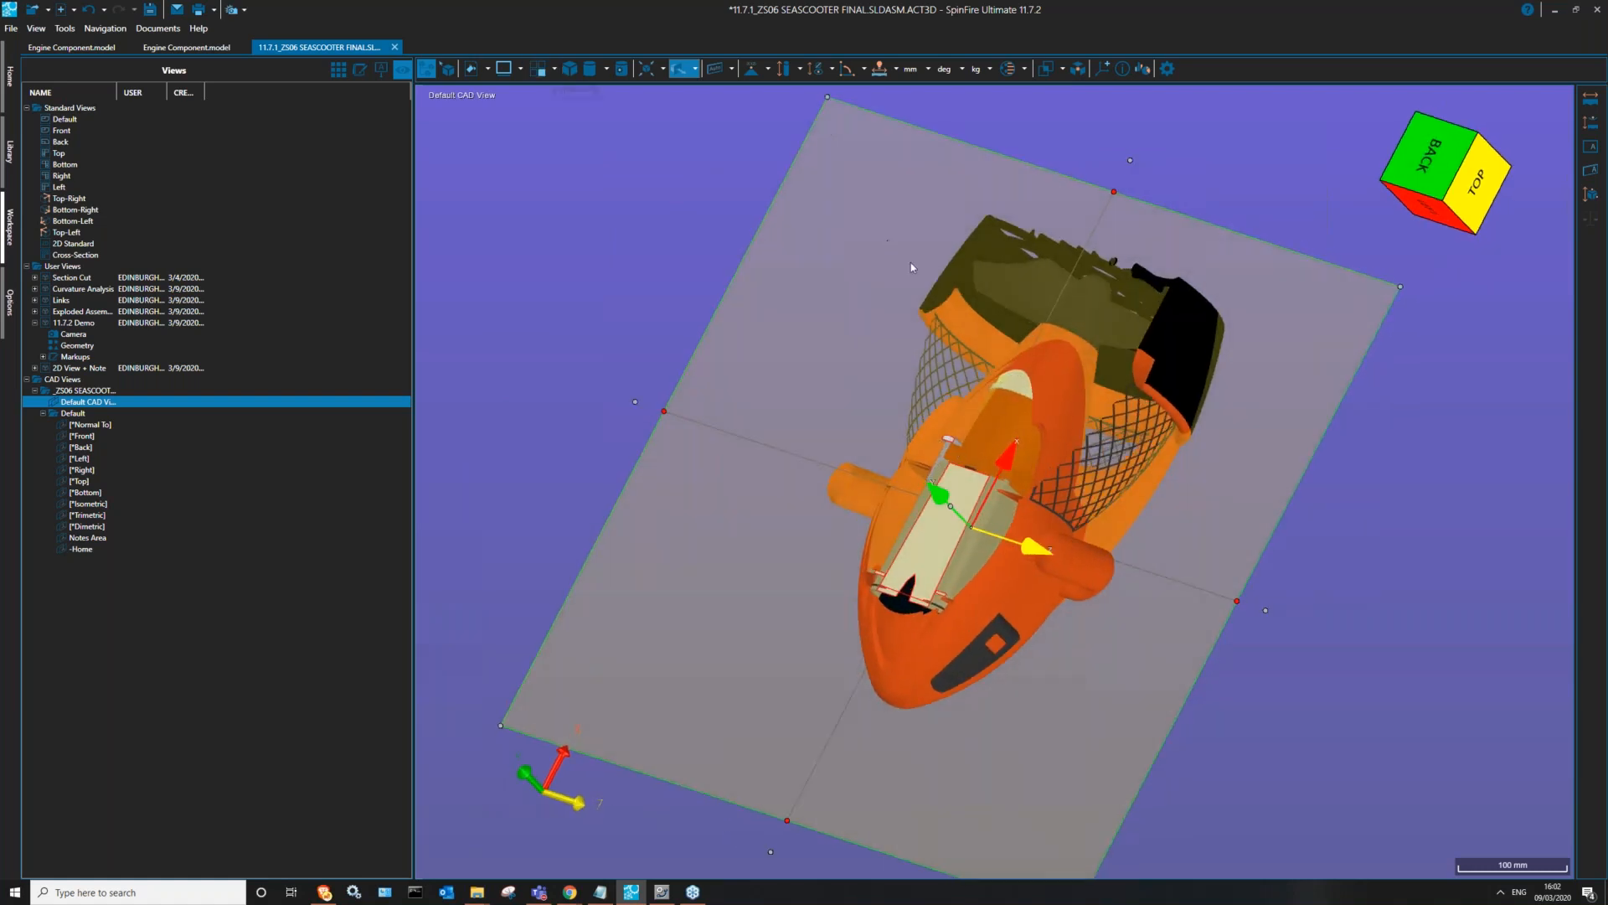
- In the section definition settings, toggle Show Profile Faces and Use Part Color for Profile Faces Color off and back on
left_click(695, 69)
mouse_move(698, 252)
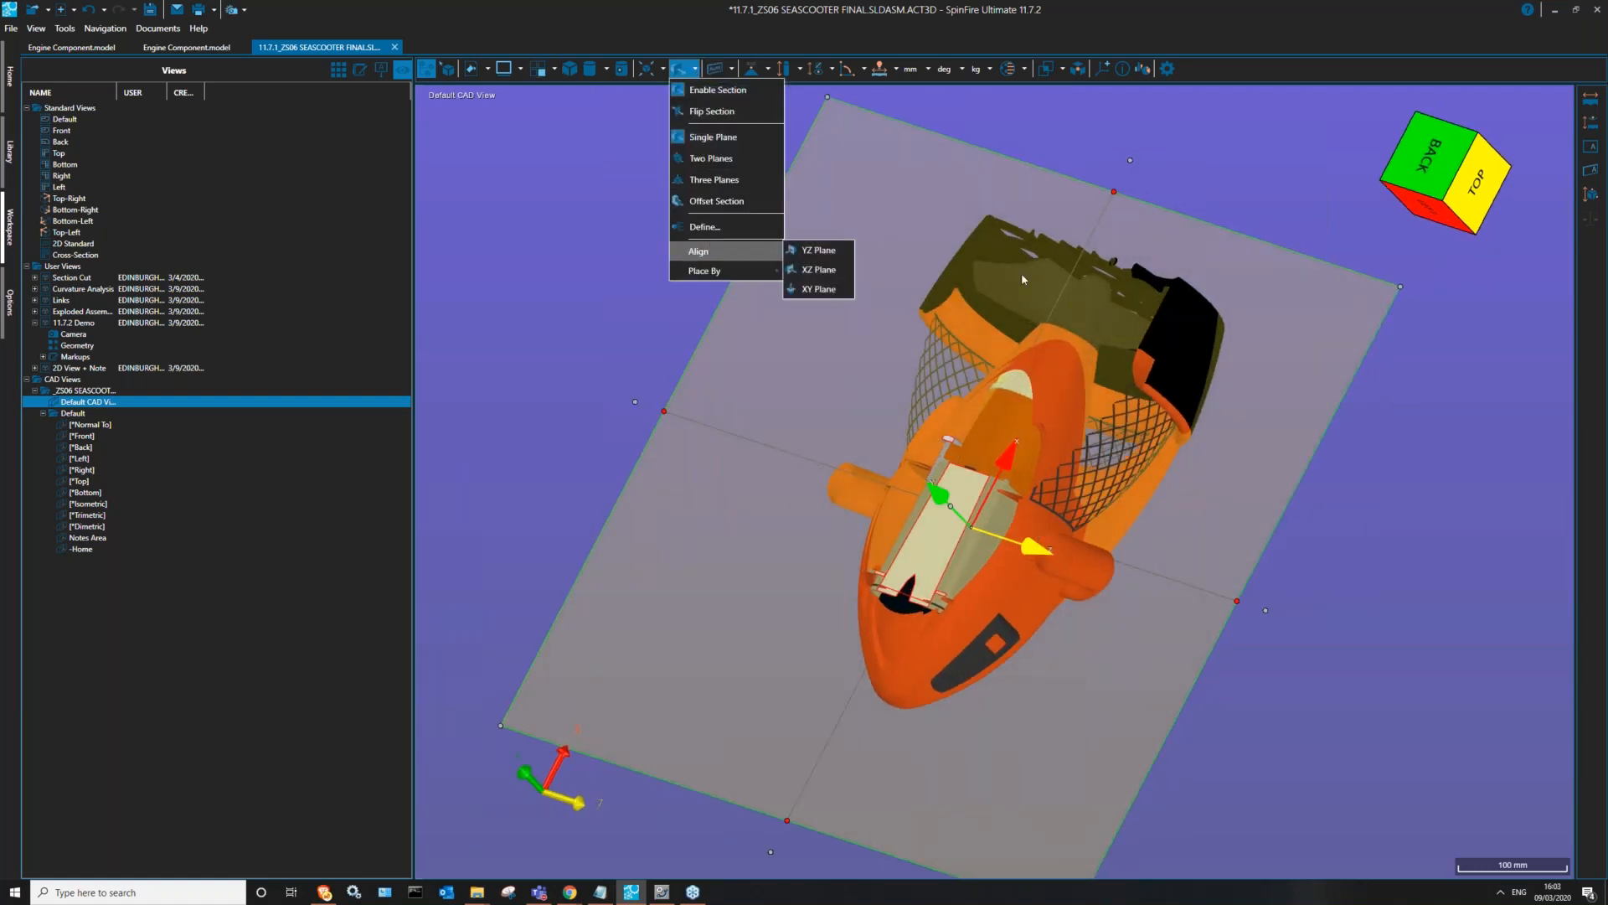
left_click(691, 233)
left_click_drag(794, 303, 543, 135)
left_click(453, 368)
left_click(453, 313)
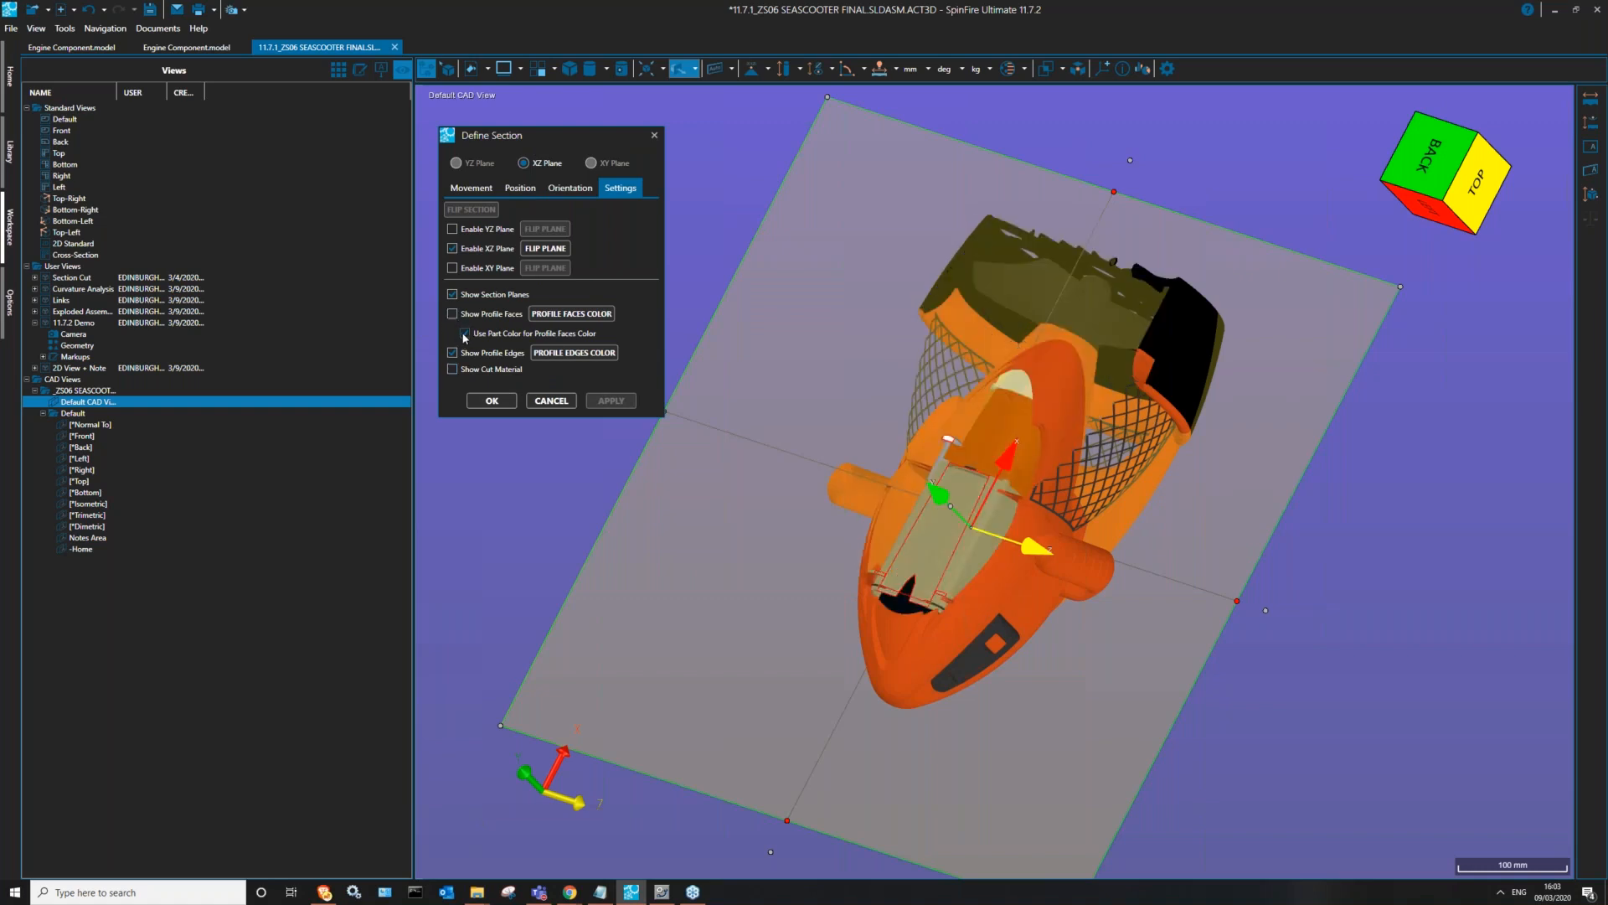
left_click(453, 314)
left_click(465, 334)
left_click(465, 334)
left_click_drag(798, 501, 876, 437)
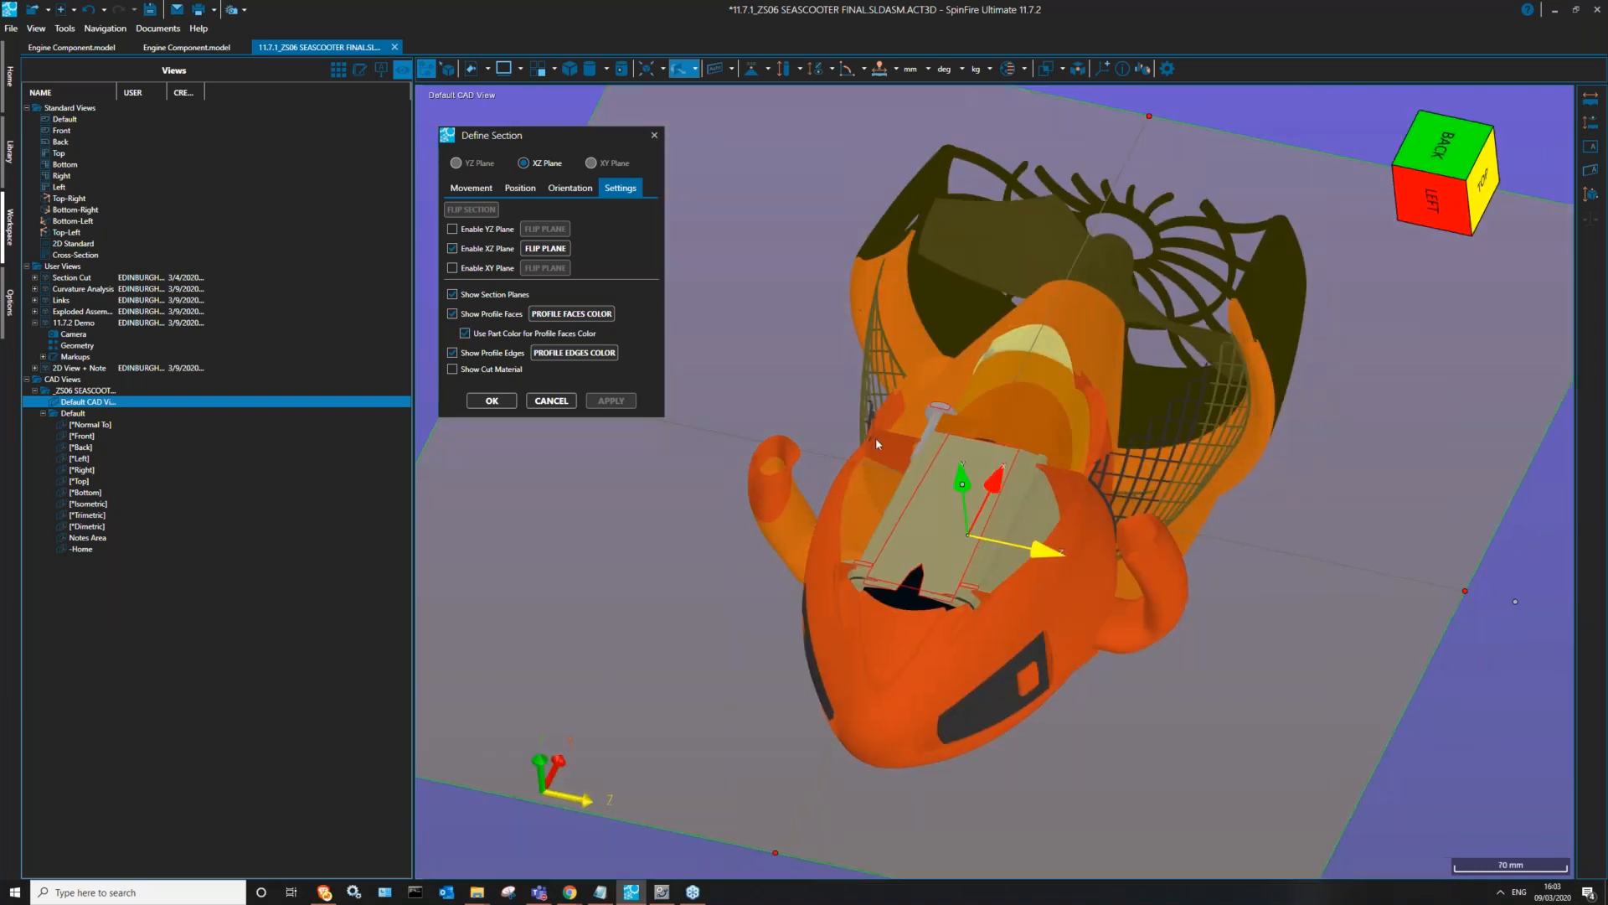
- Create a 2D document from the projected section and compare it with the 3D model
right_click(729, 286)
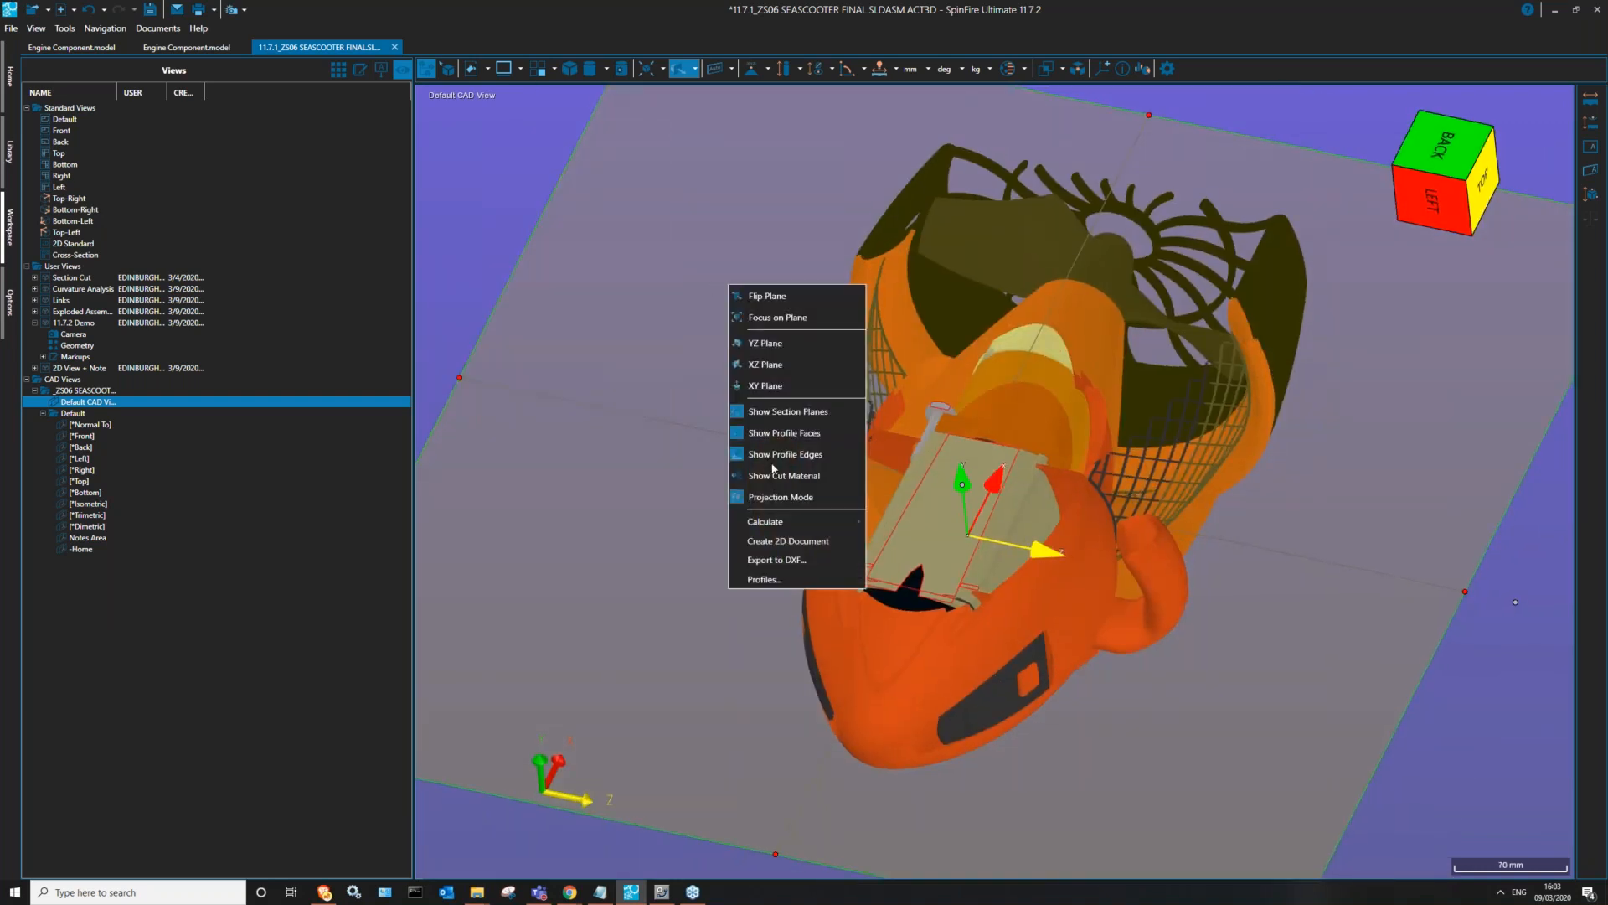
left_click(799, 542)
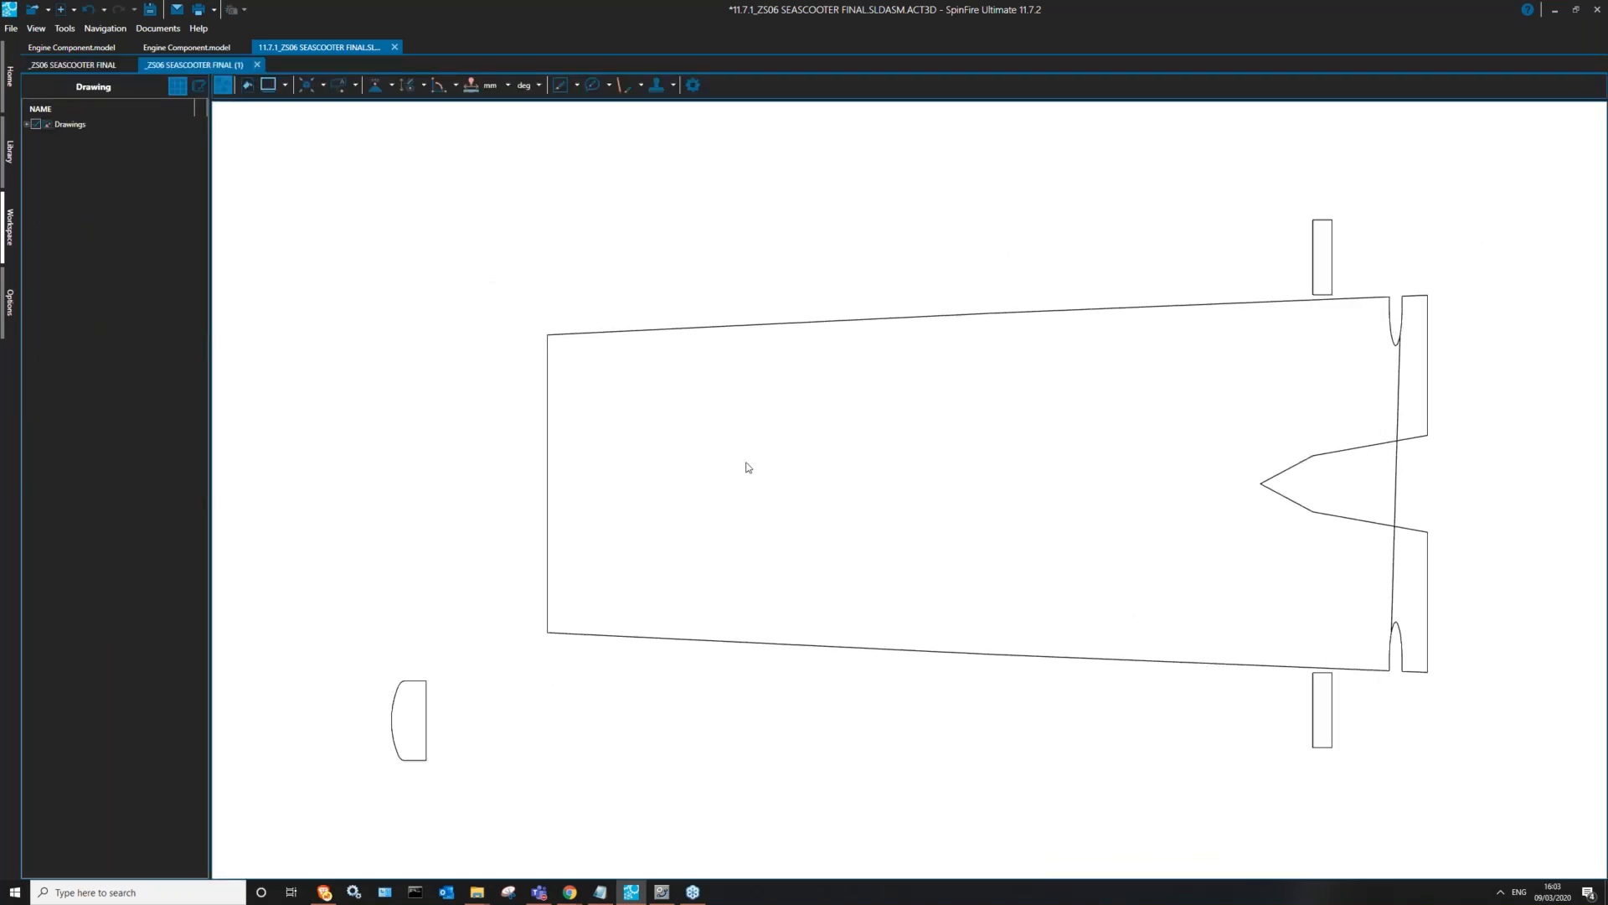
left_click(85, 67)
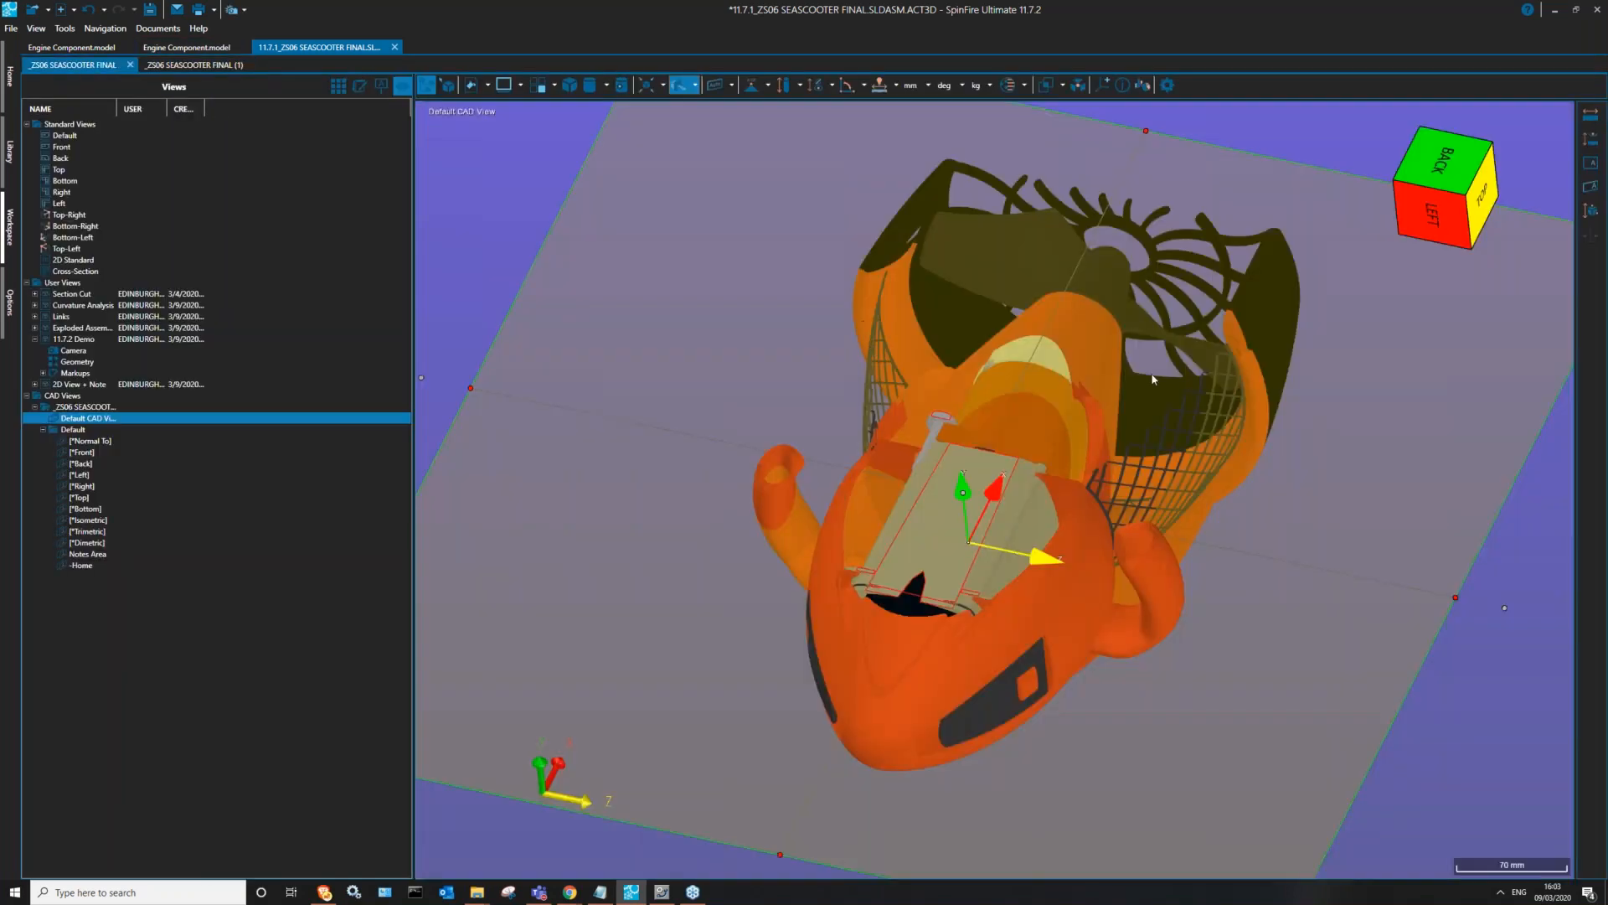
scroll(1150, 369, "down", 3)
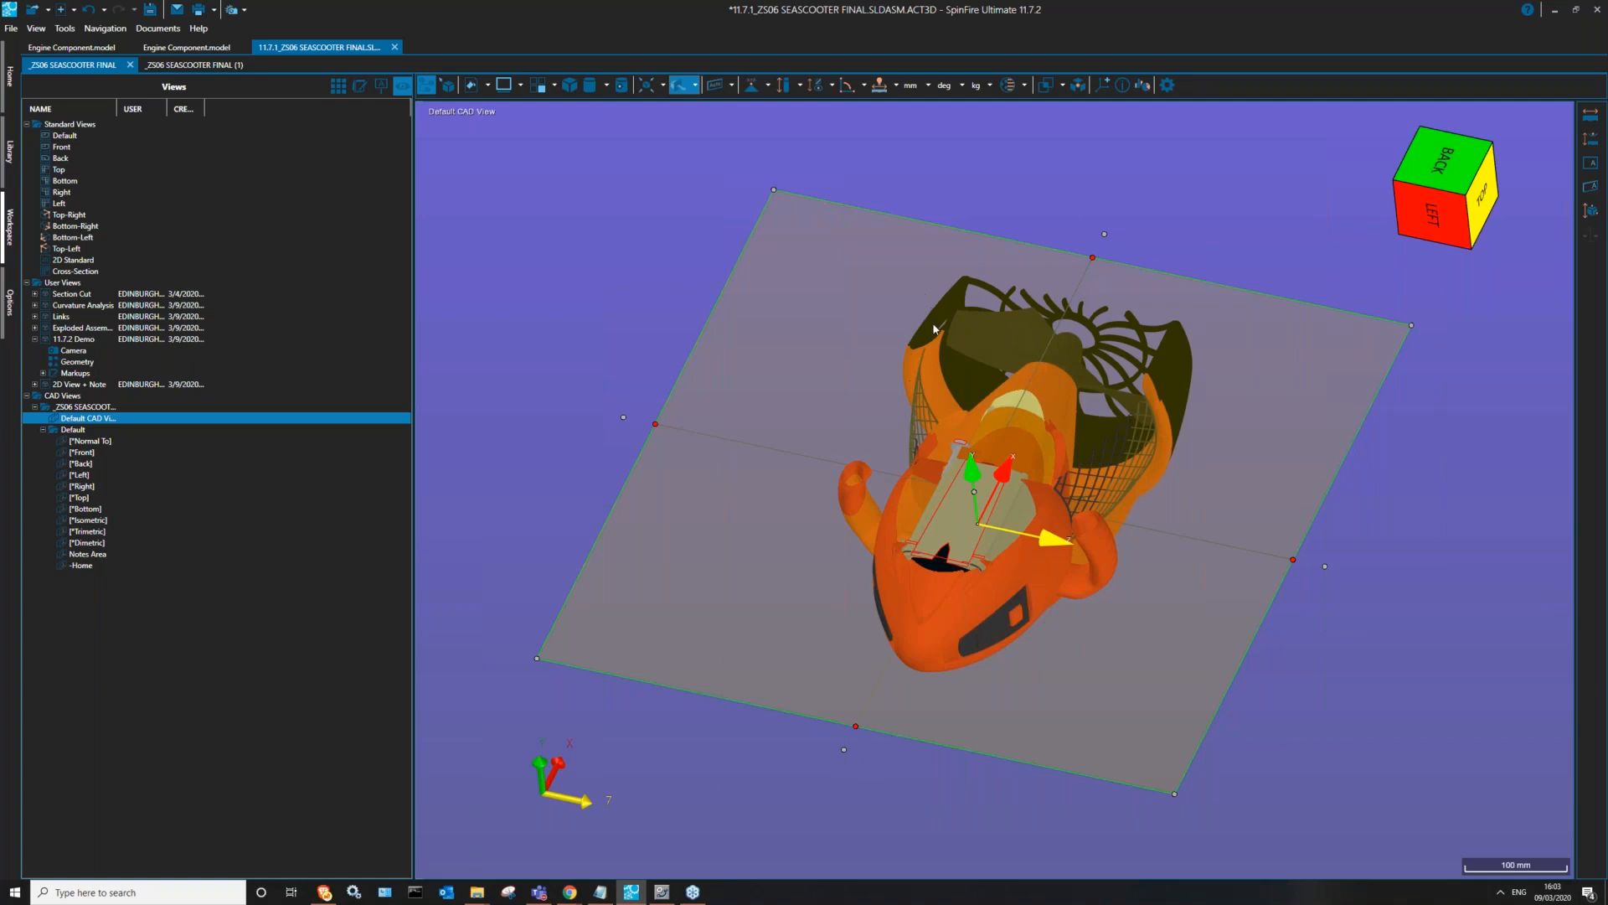
left_click(174, 65)
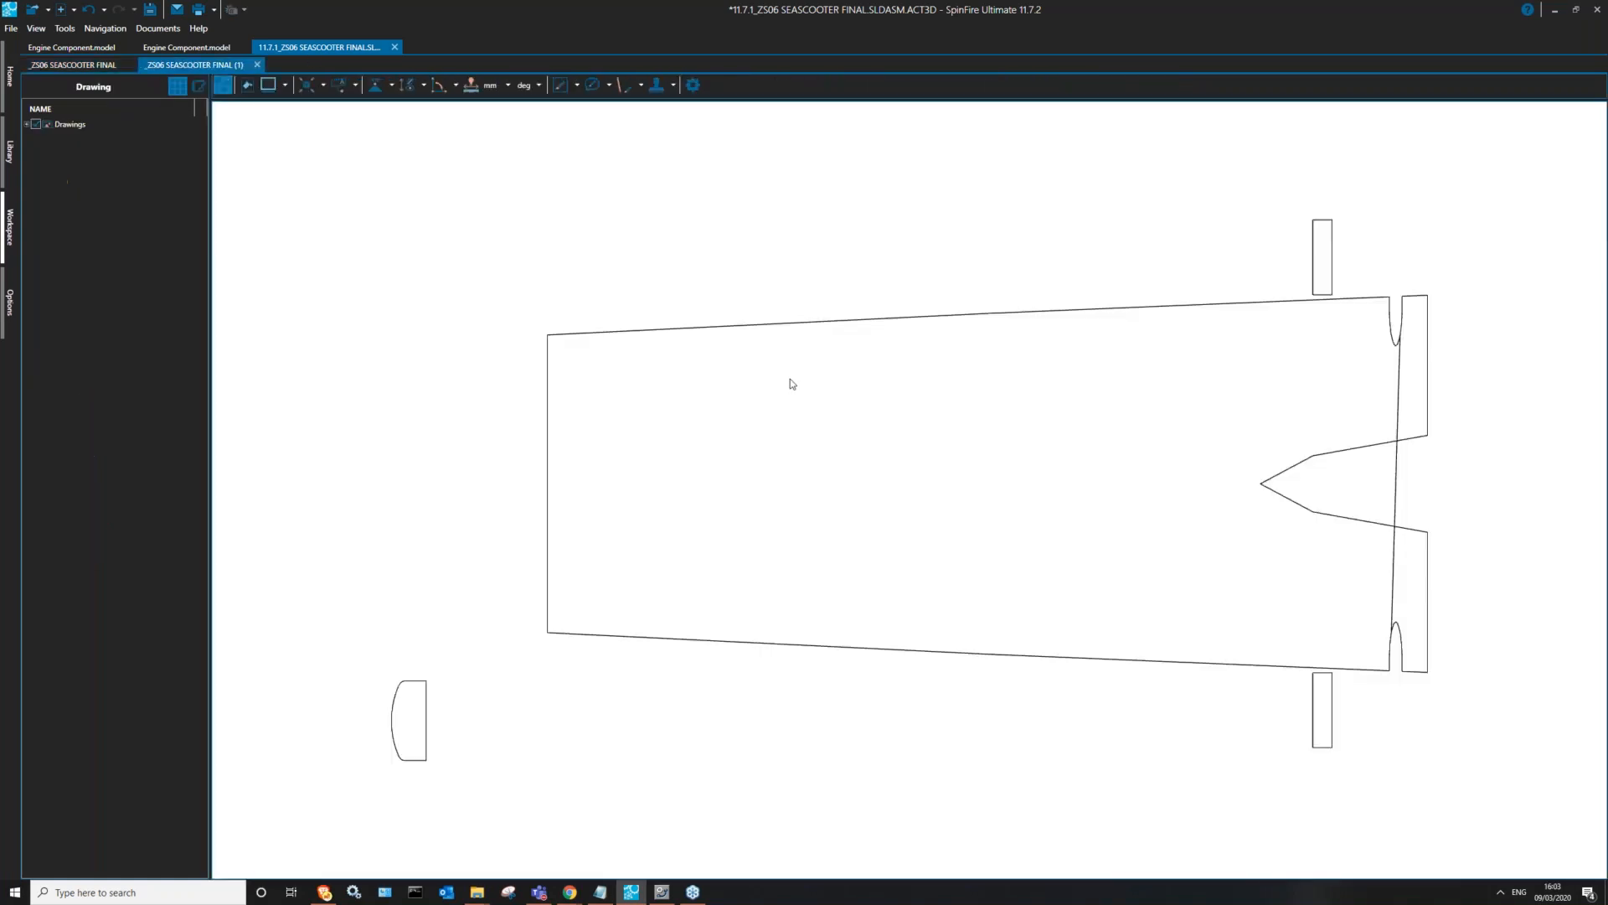
- Add a smart edge dimension to the long upper edge of the section profile in the 2D drawing
scroll(620, 198, "up", 2)
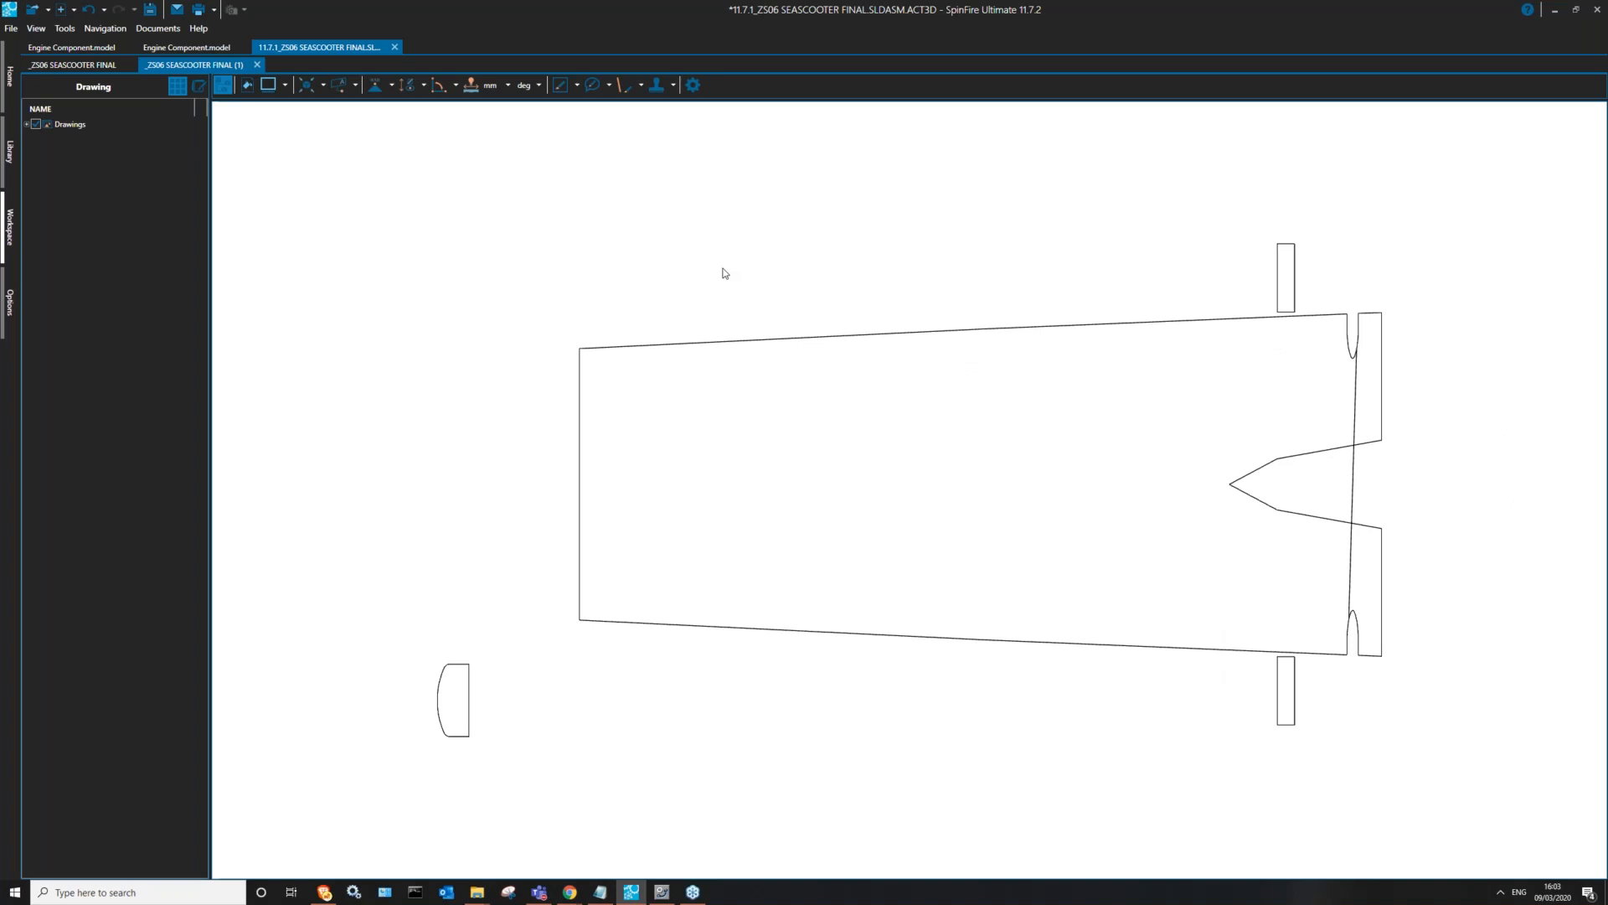
scroll(724, 270, "up", 2)
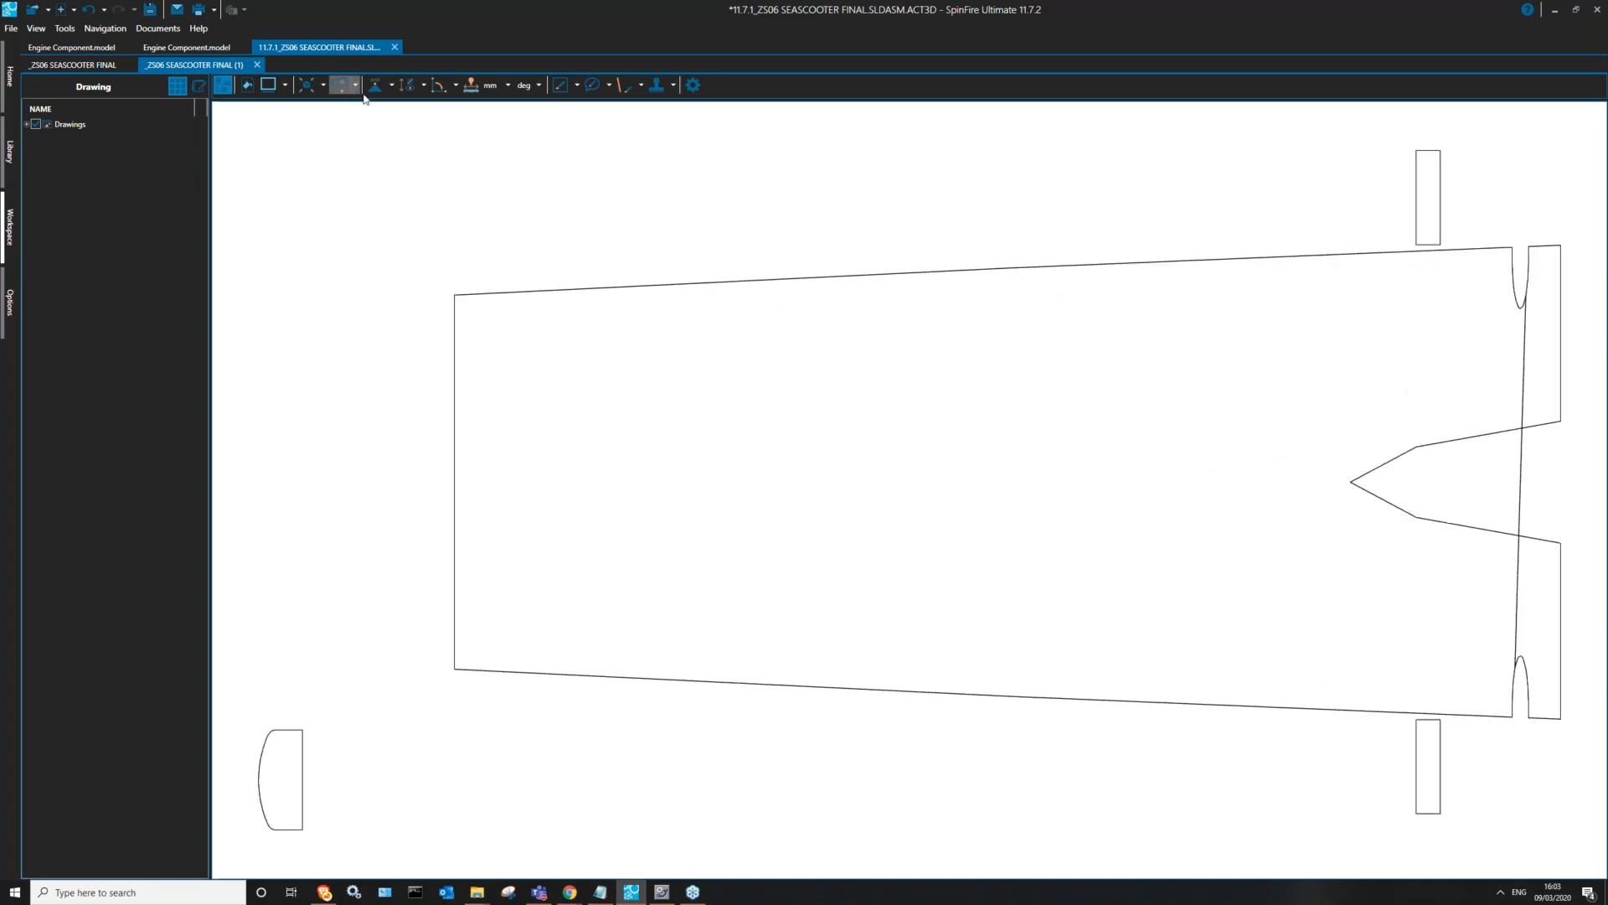
left_click(470, 84)
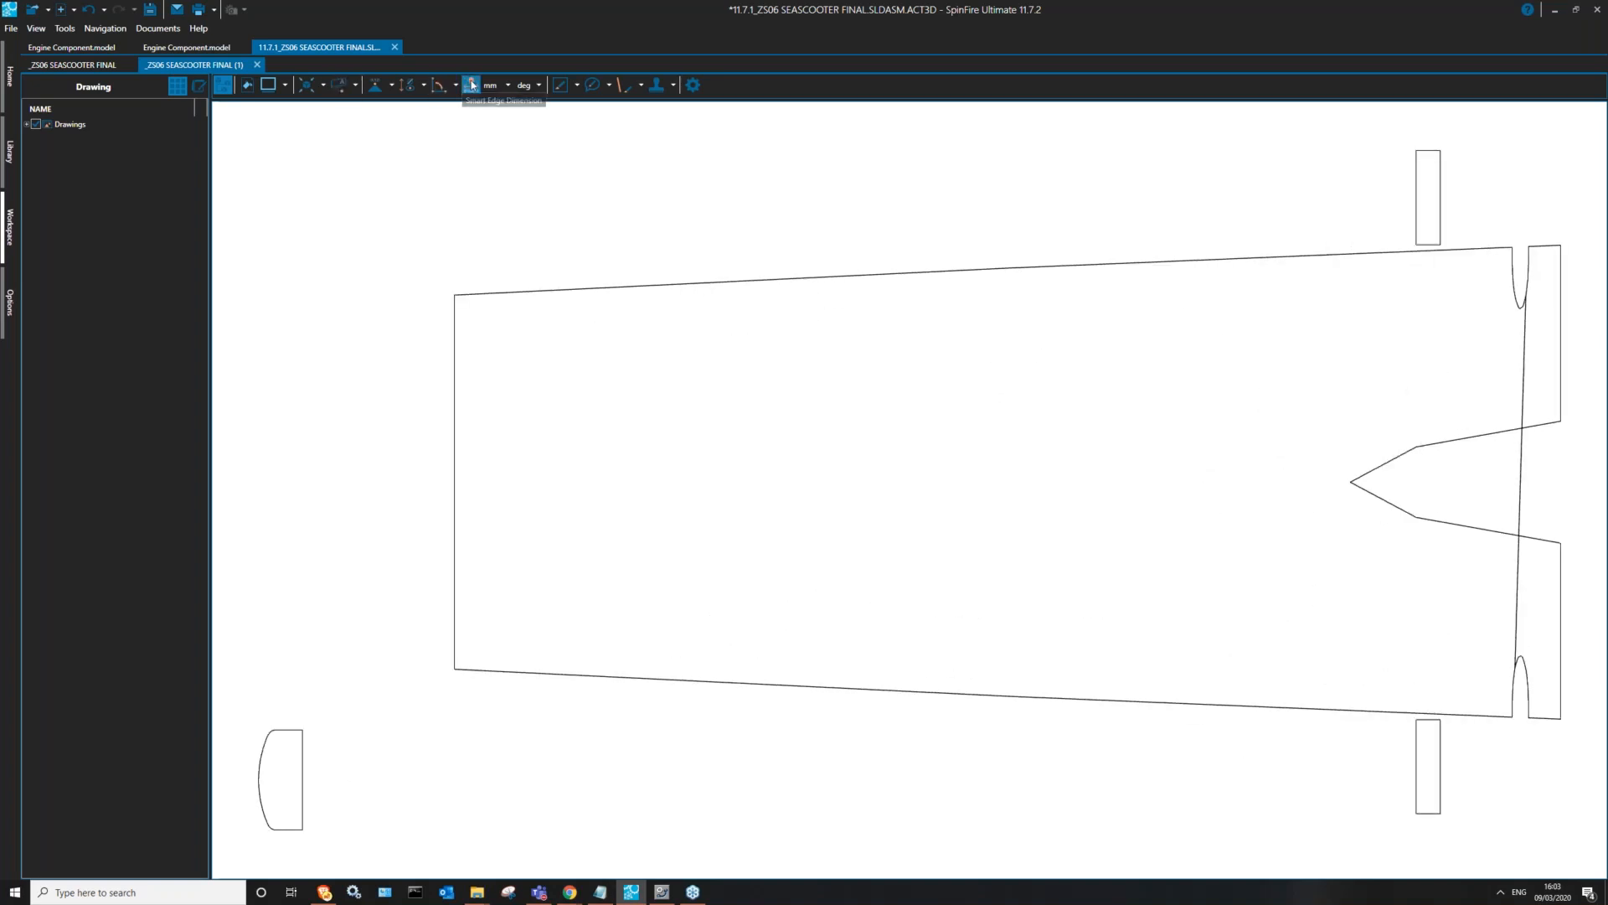
left_click(697, 284)
scroll(689, 310, "down", 3)
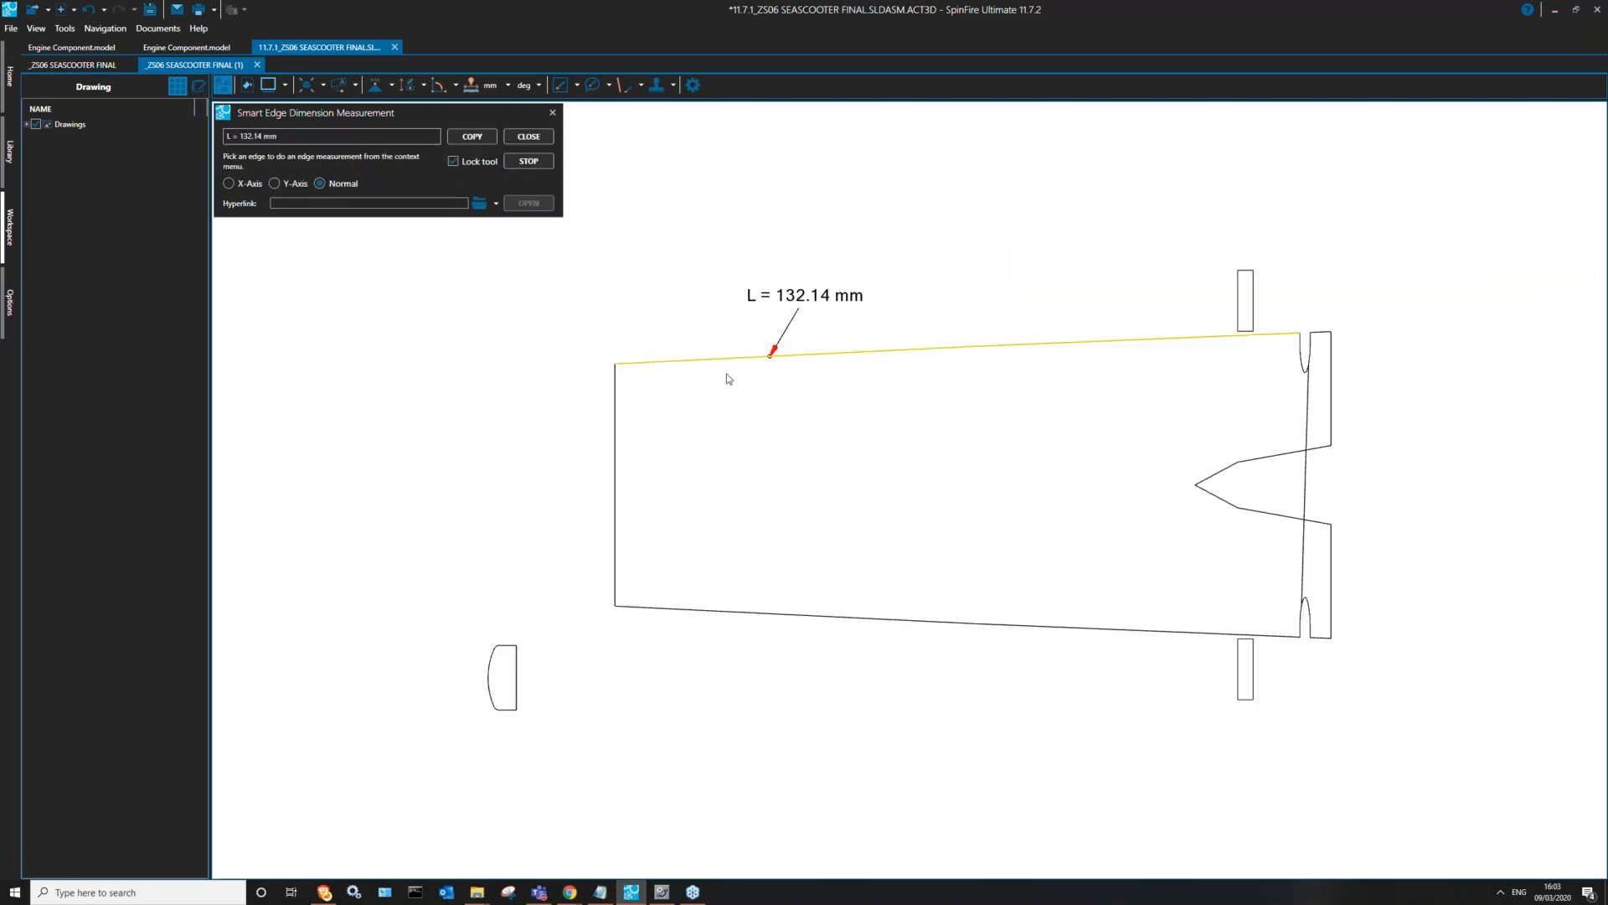
left_click(529, 136)
left_click(551, 112)
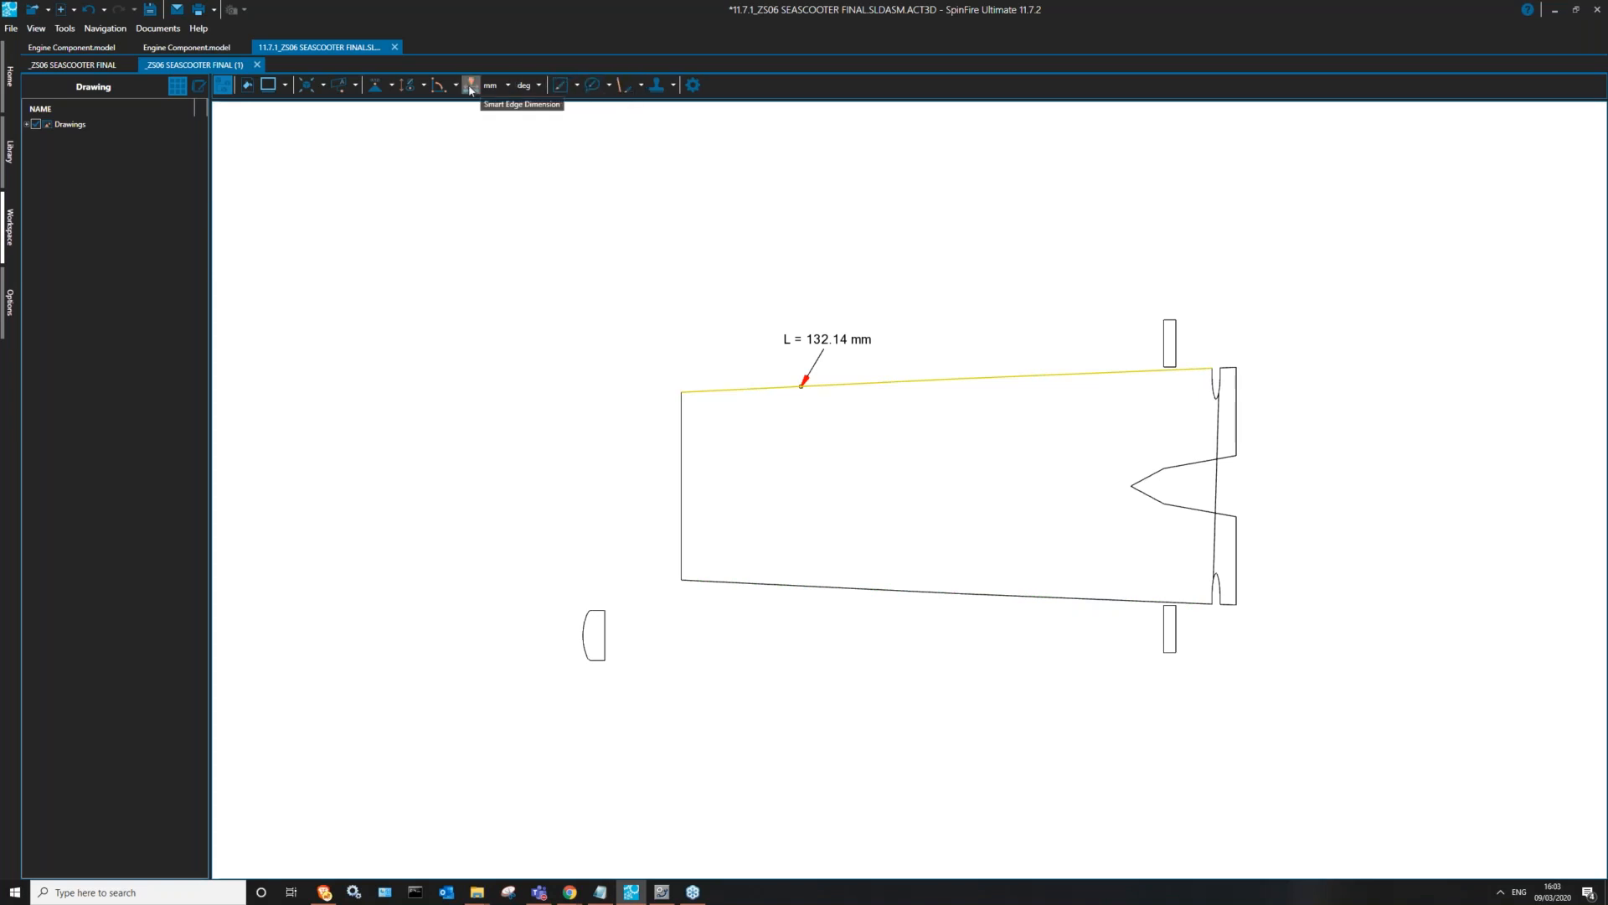
- Try to draw a speech-bubble shape beside the upper-left corner of the section profile
left_click(593, 85)
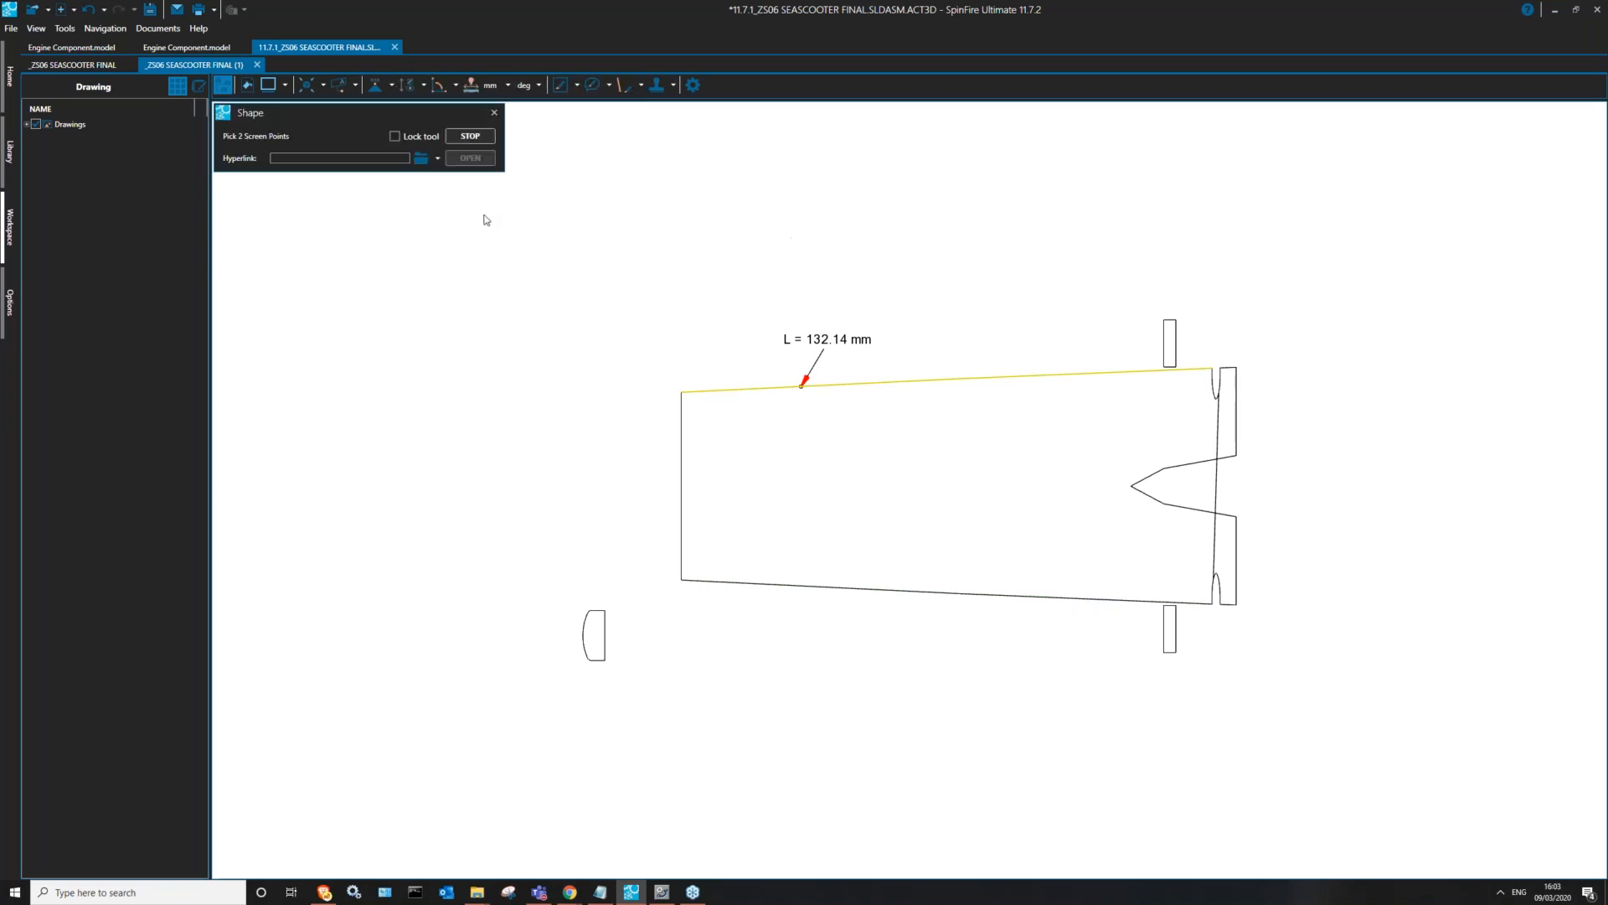
left_click(534, 294)
left_click(677, 428)
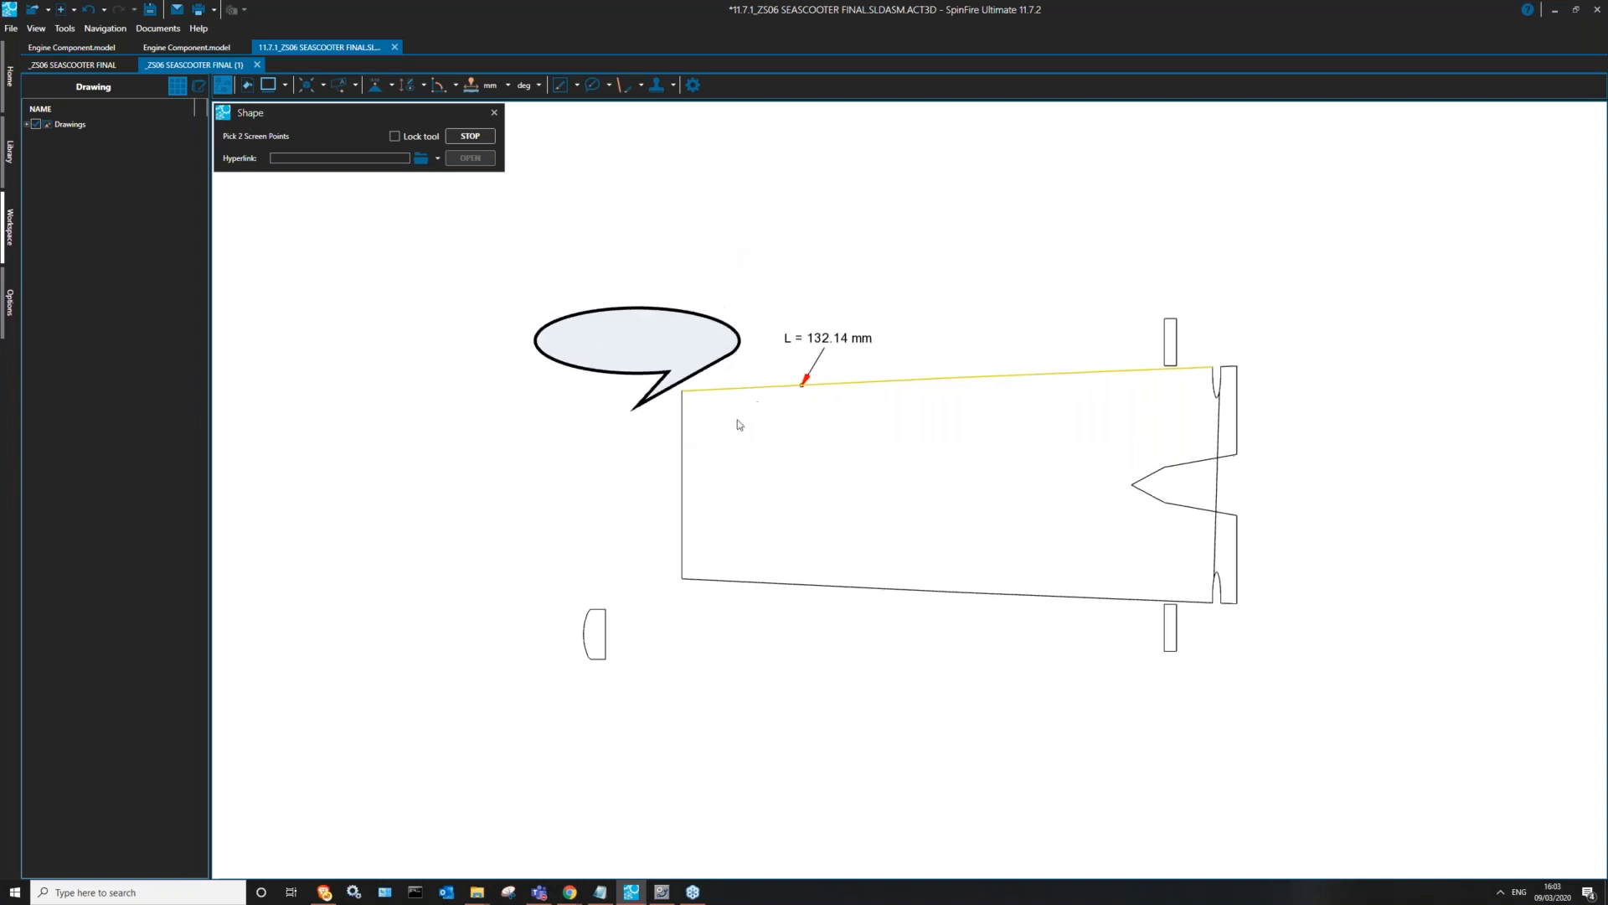
left_click_drag(739, 423, 736, 417)
left_click_drag(642, 308, 643, 320)
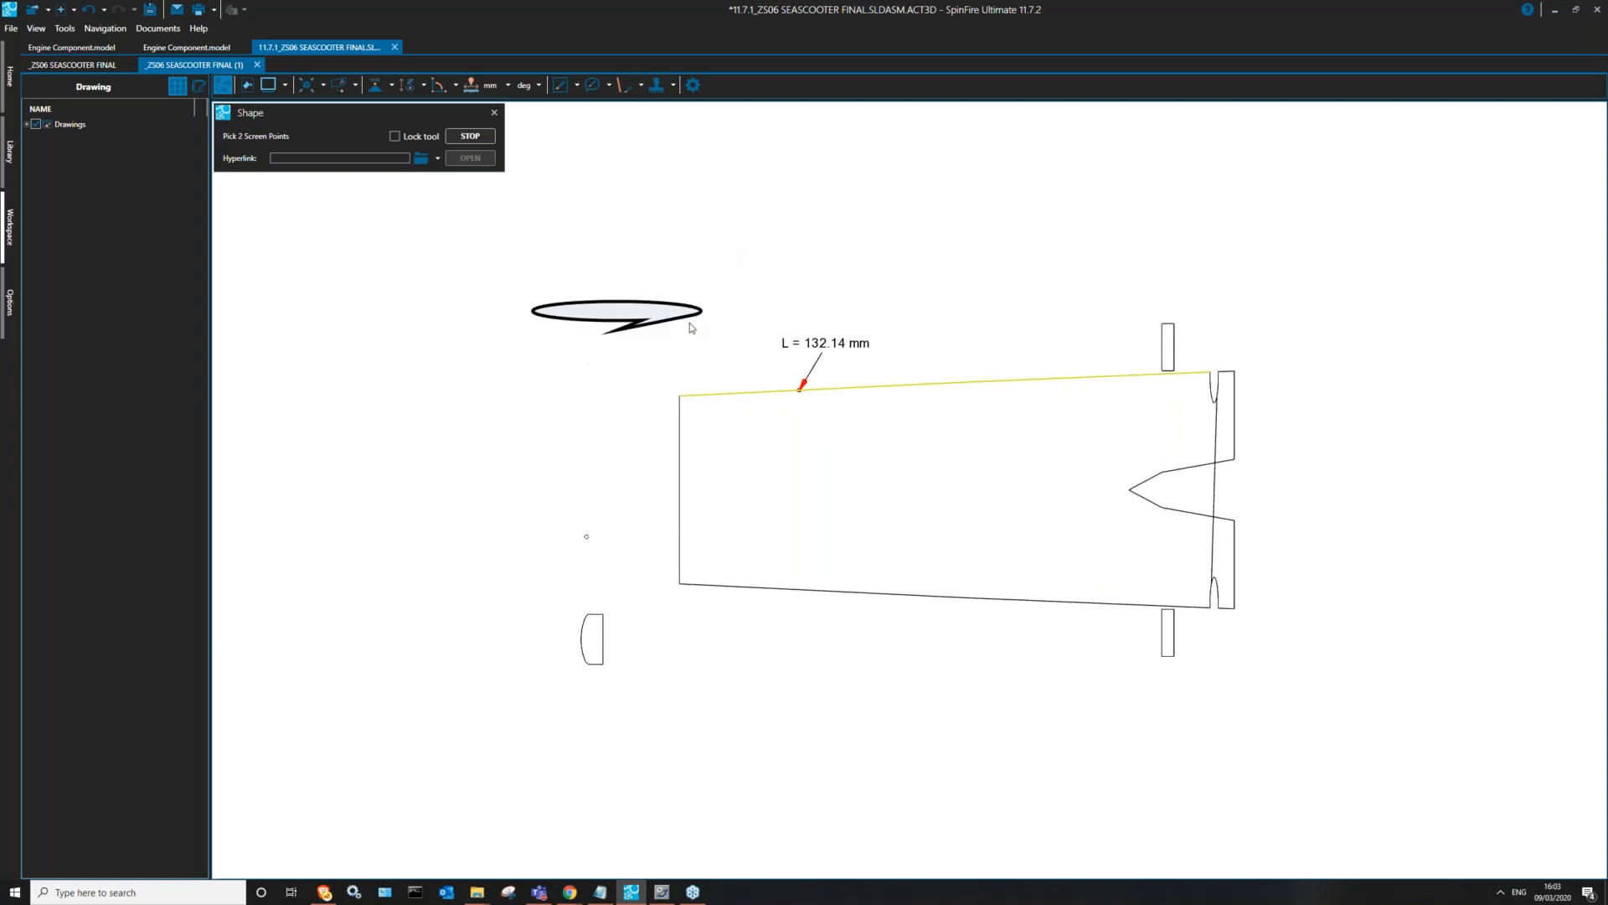
left_click(470, 137)
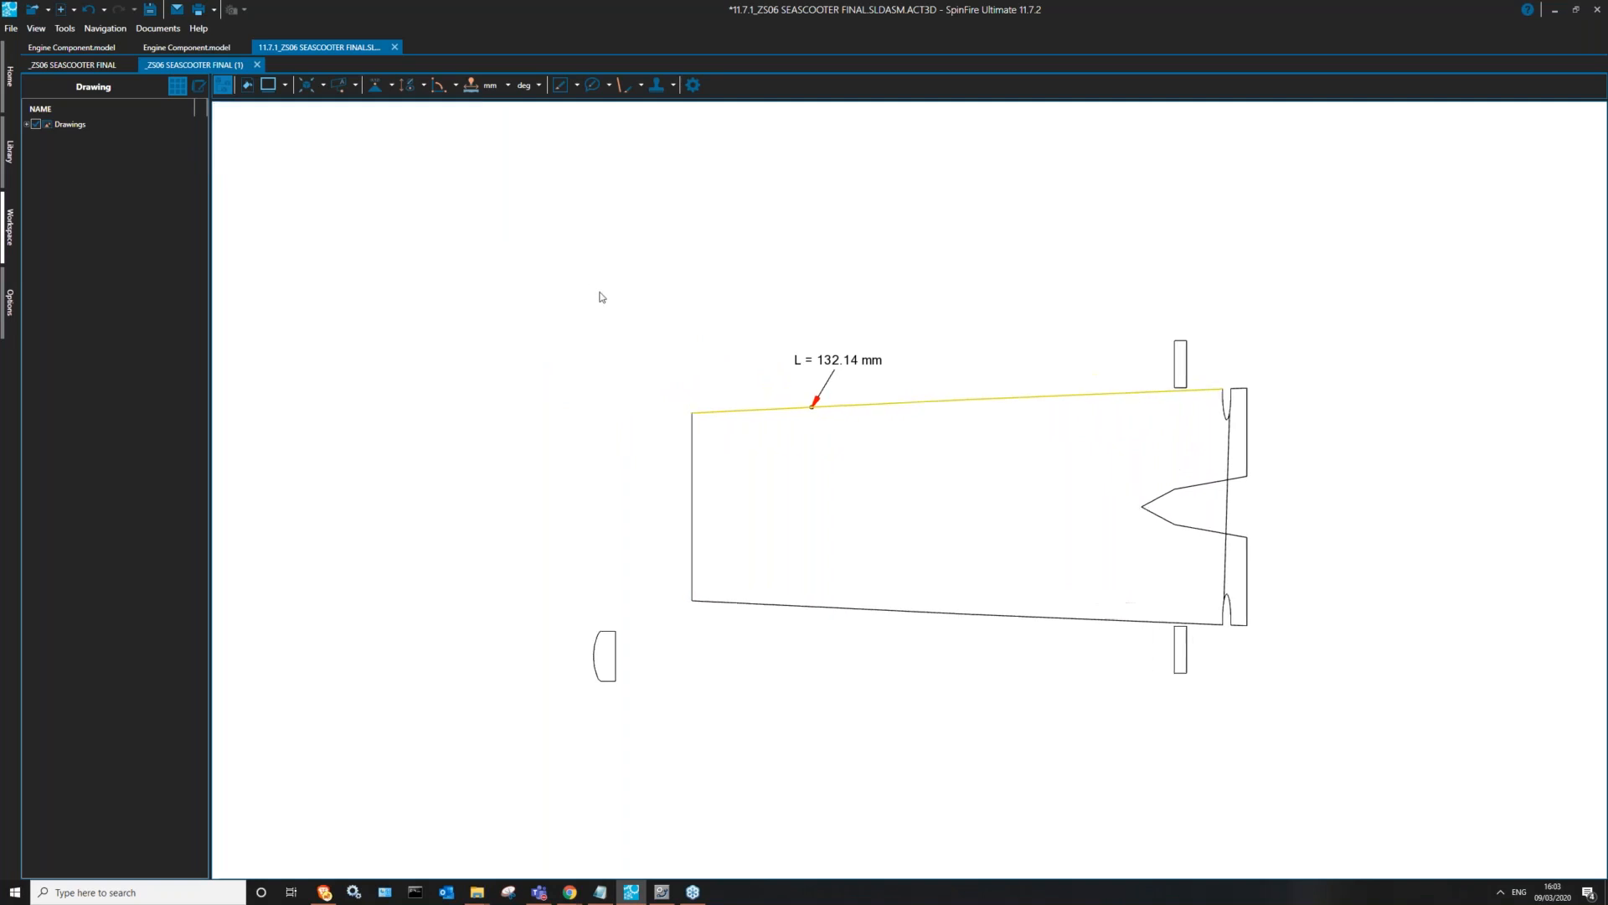
- Return to the 3D model and examine the sectioned SeaScooter from several angles and distances
left_click(74, 64)
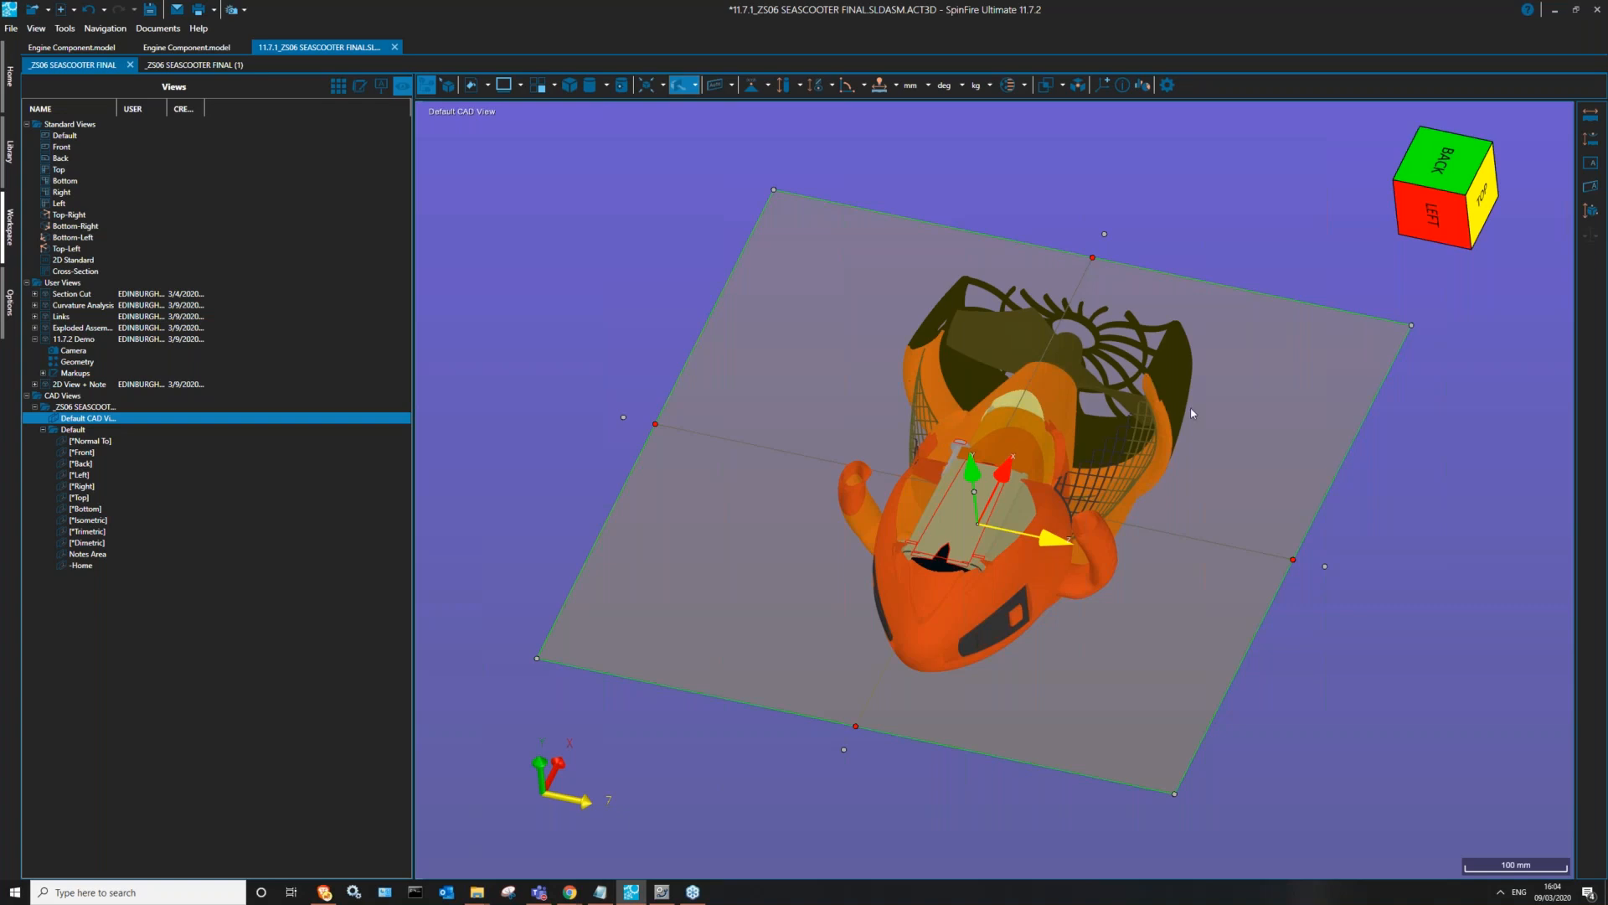
middle_click_drag(849, 323, 753, 317)
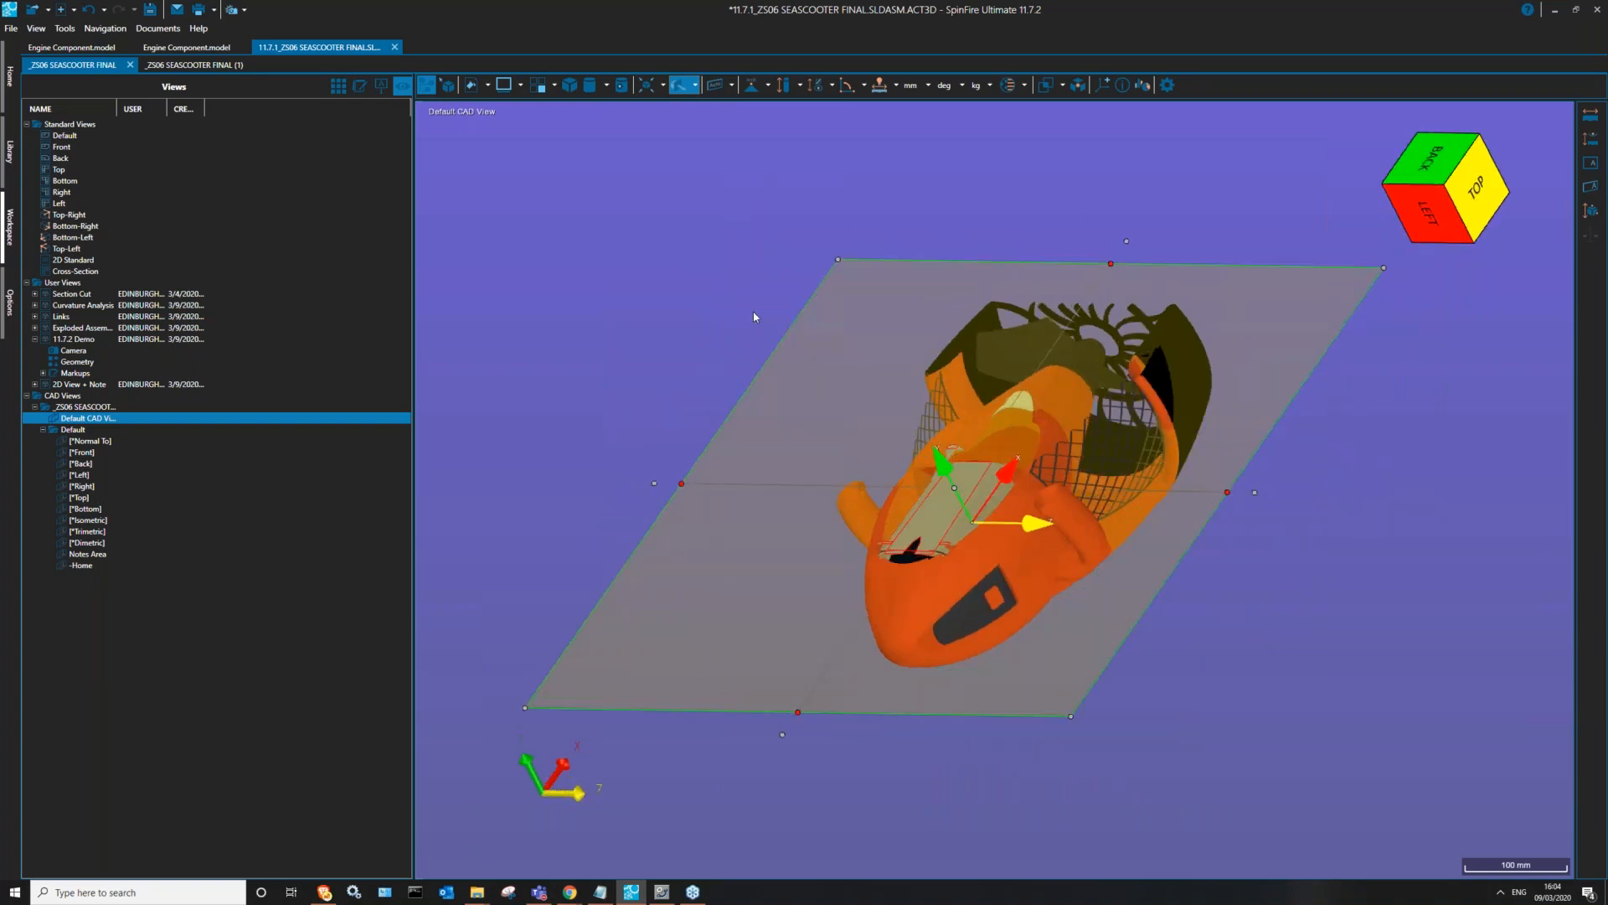
middle_click_drag(942, 455, 786, 363)
scroll(786, 365, "down", 1)
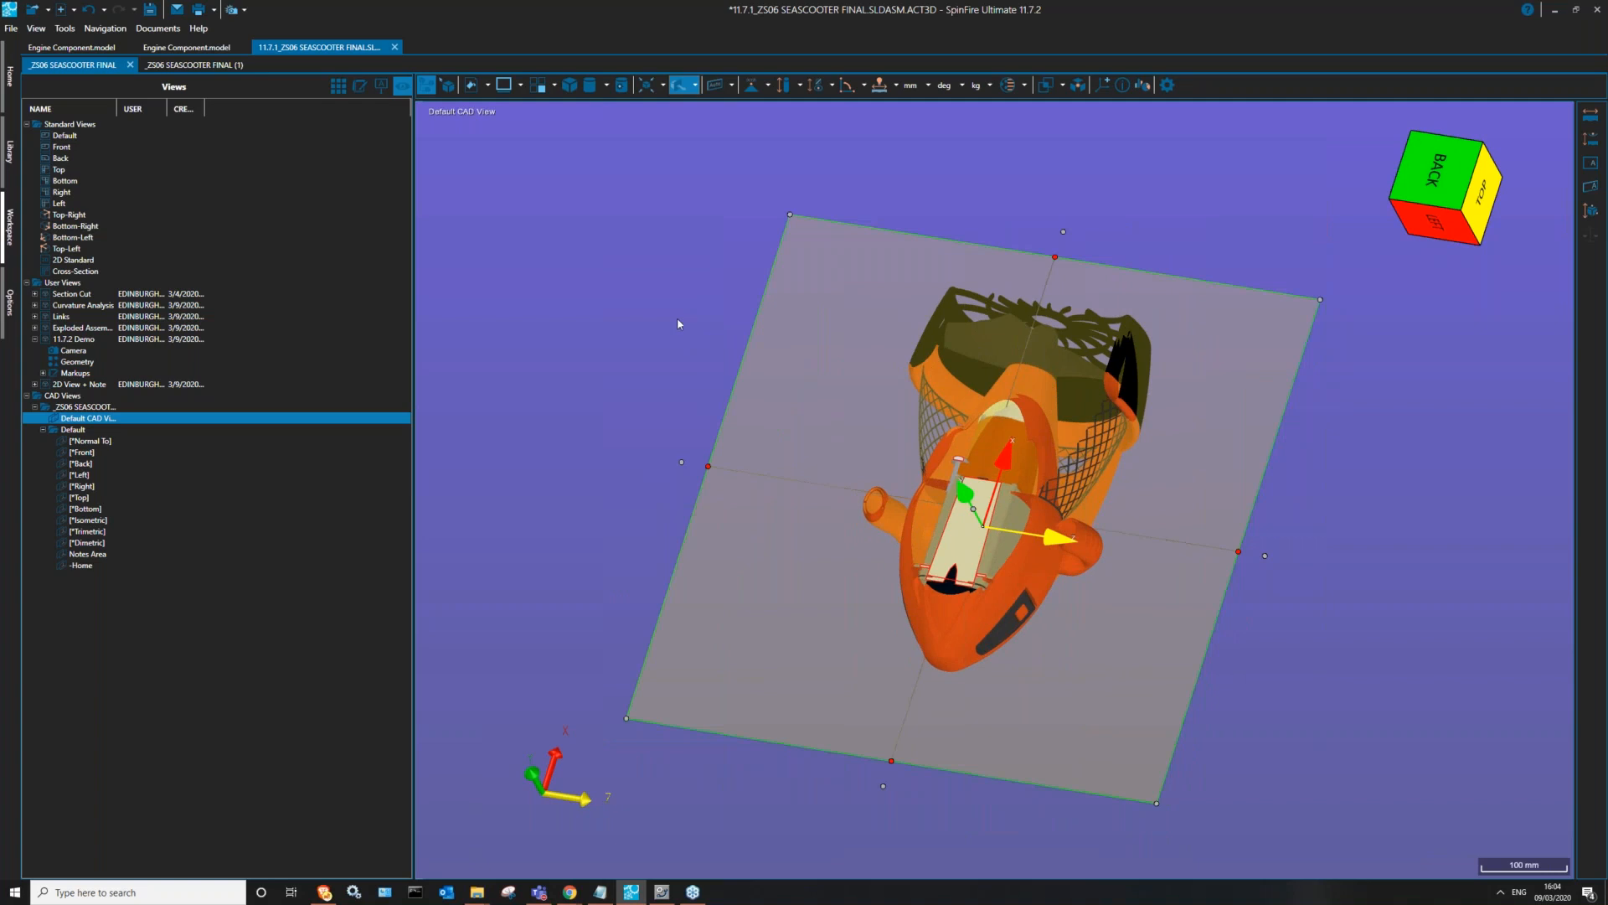
mouse_move(662, 339)
middle_mouse_down()
mouse_move(868, 256)
mouse_move(606, 439)
mouse_move(588, 251)
mouse_move(633, 425)
mouse_move(768, 273)
mouse_move(540, 373)
mouse_move(662, 350)
mouse_move(677, 331)
middle_mouse_up()
middle_click_drag(1146, 217, 1042, 236)
scroll(526, 403, "up", 2)
scroll(650, 363, "down", 4)
scroll(650, 362, "up", 5)
scroll(757, 450, "down", 5)
scroll(743, 392, "up", 2)
middle_click_drag(754, 438, 733, 389)
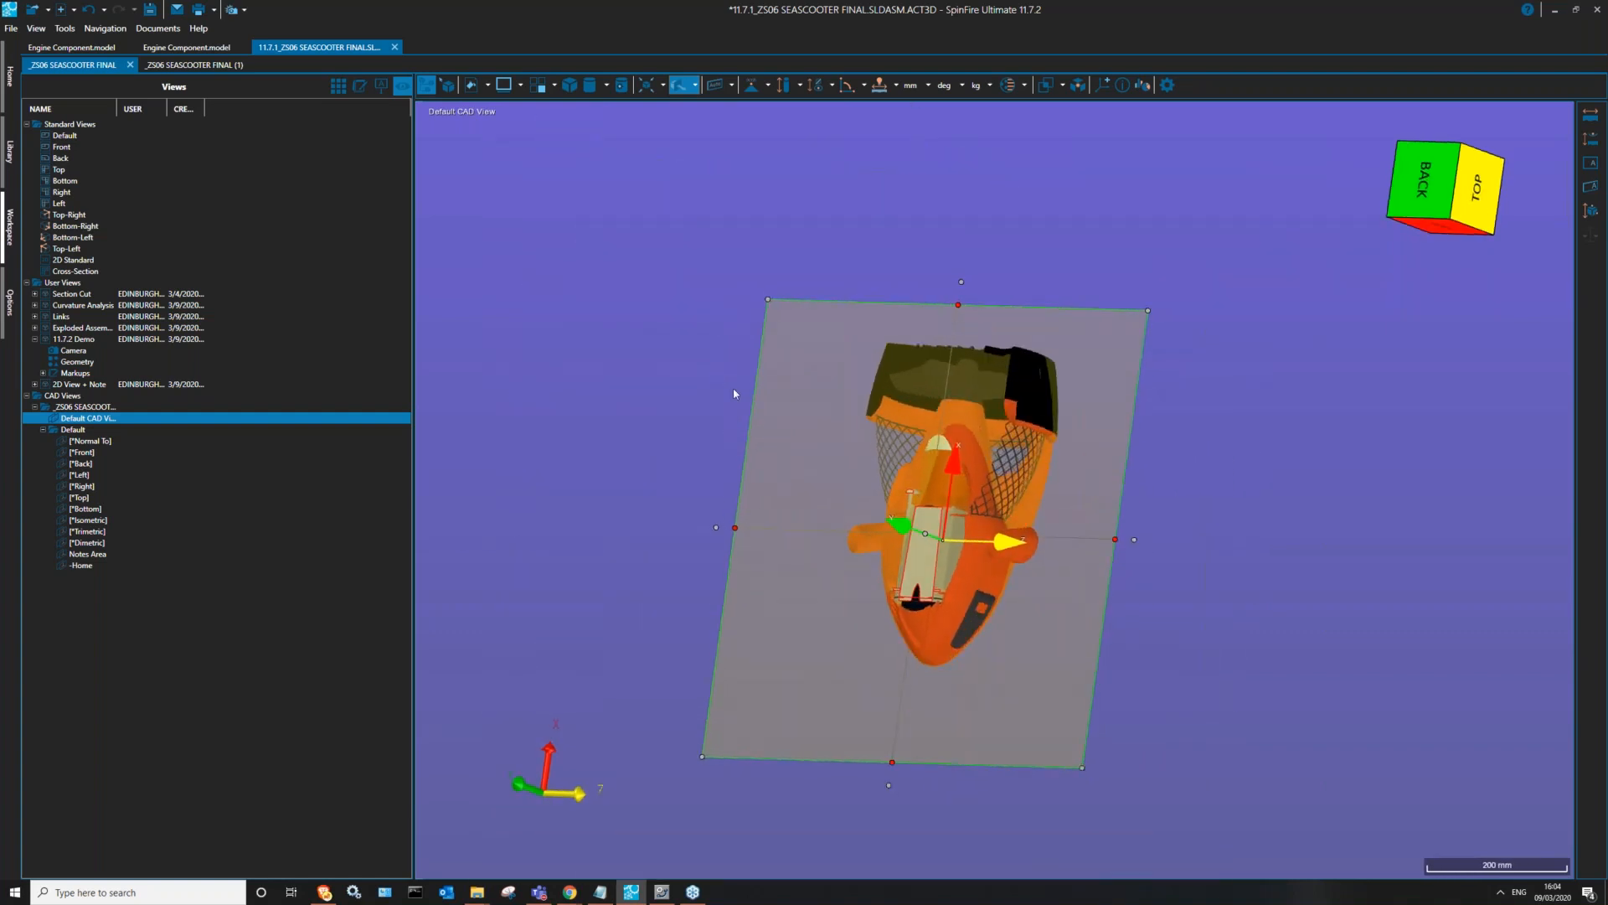
scroll(734, 390, "up", 2)
middle_click_drag(734, 389, 779, 356)
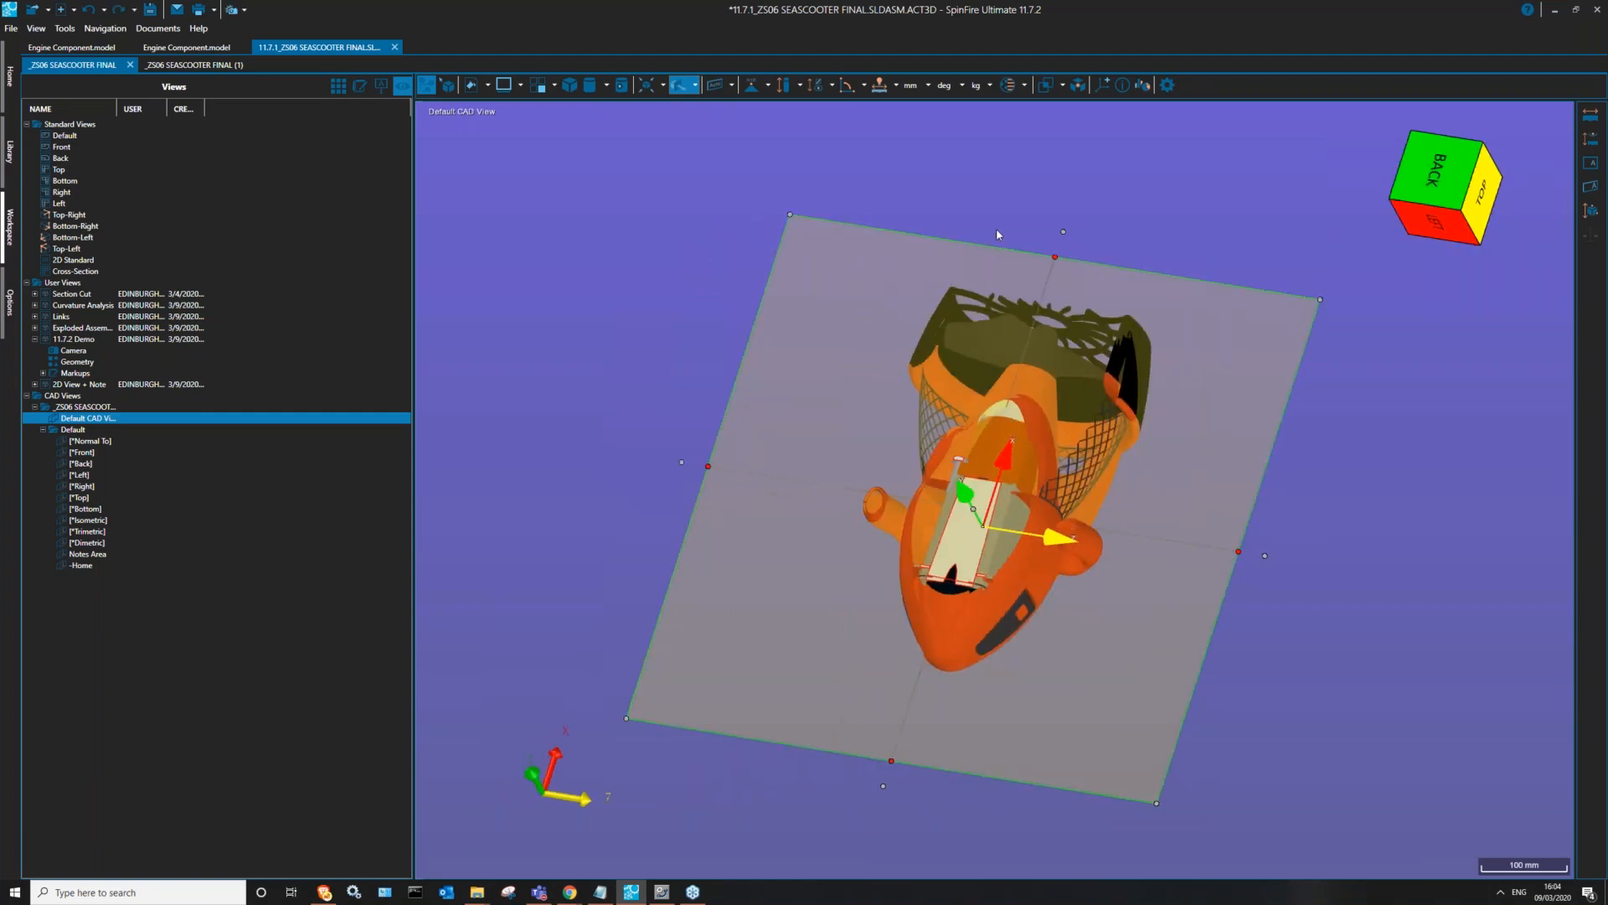
scroll(1005, 214, "down", 2)
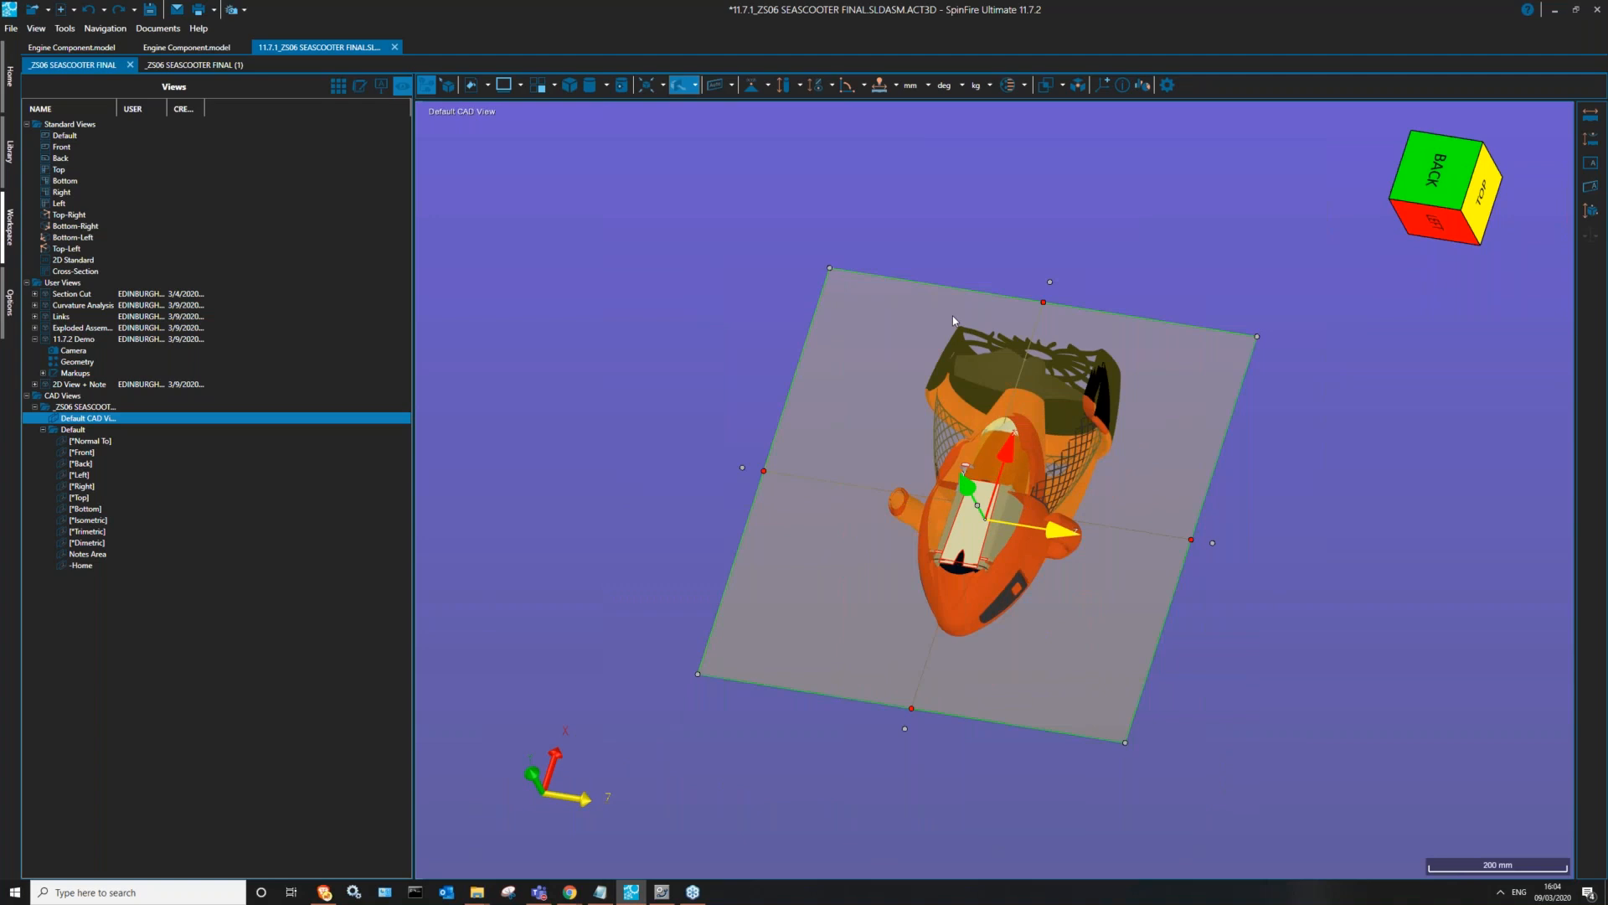
- Review the history of undoable actions down to the older markup moves without undoing anything
left_click(103, 10)
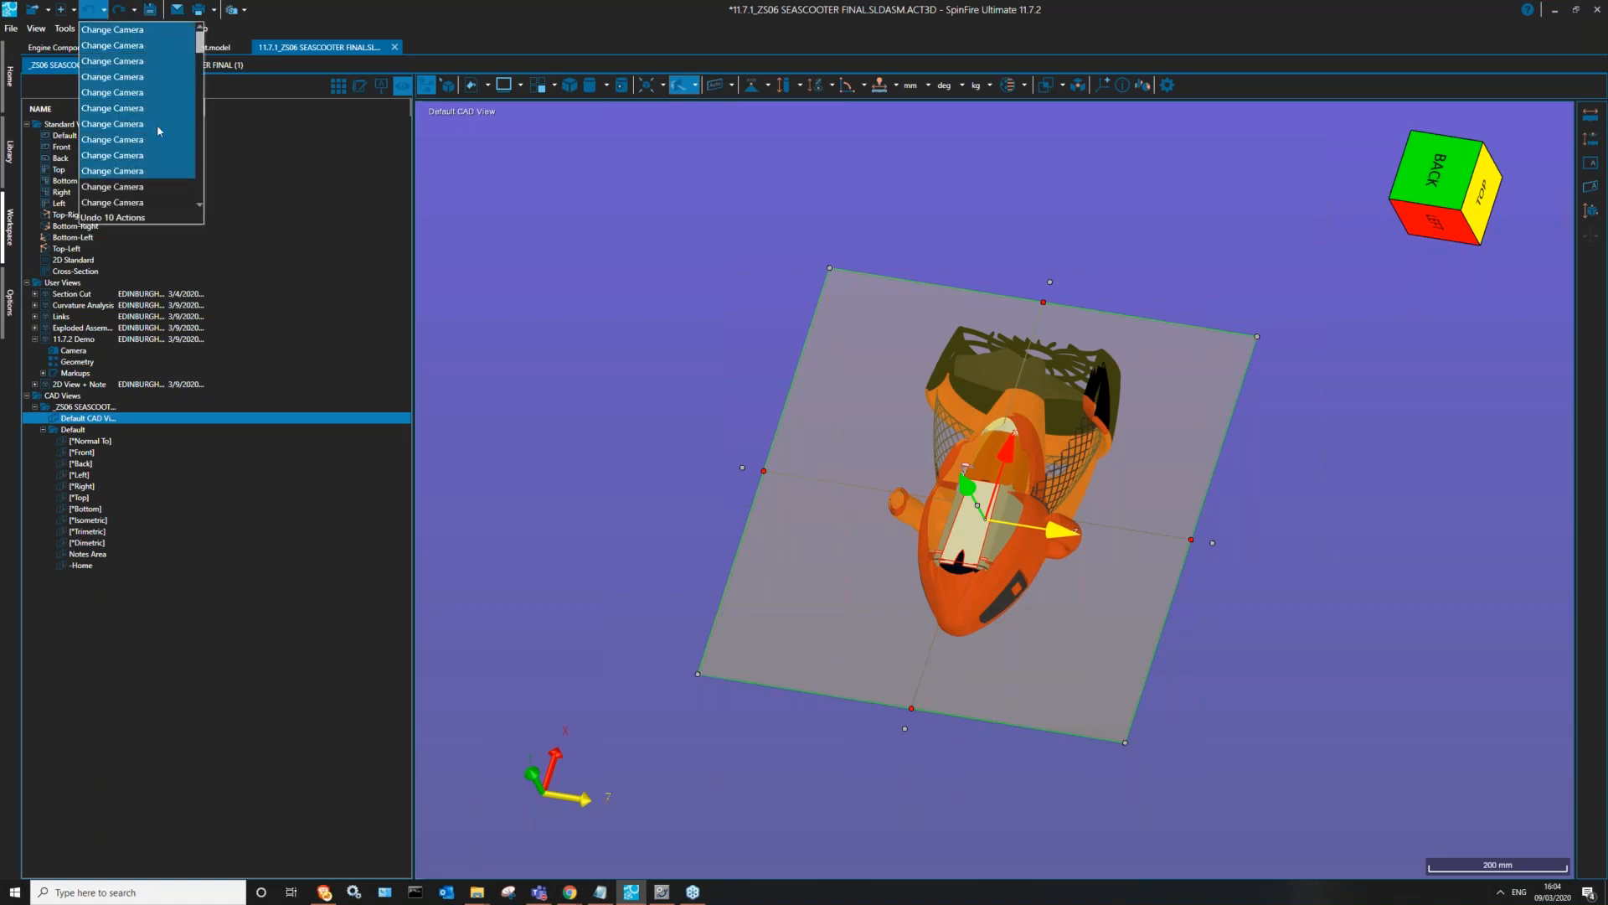
left_click_drag(200, 42, 205, 216)
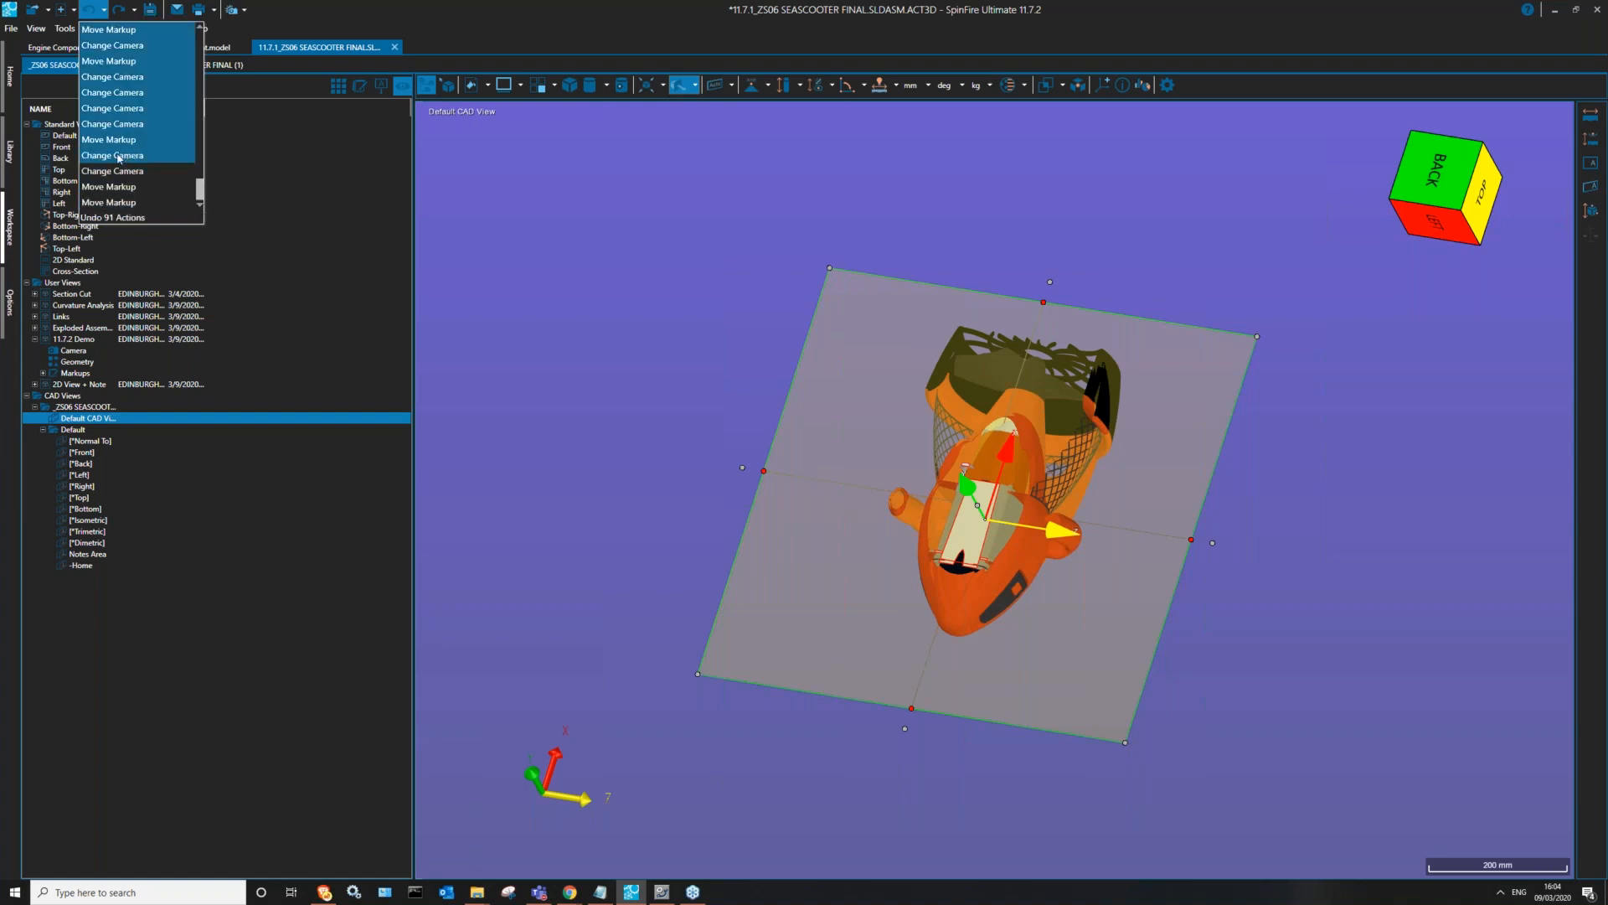
left_click(515, 210)
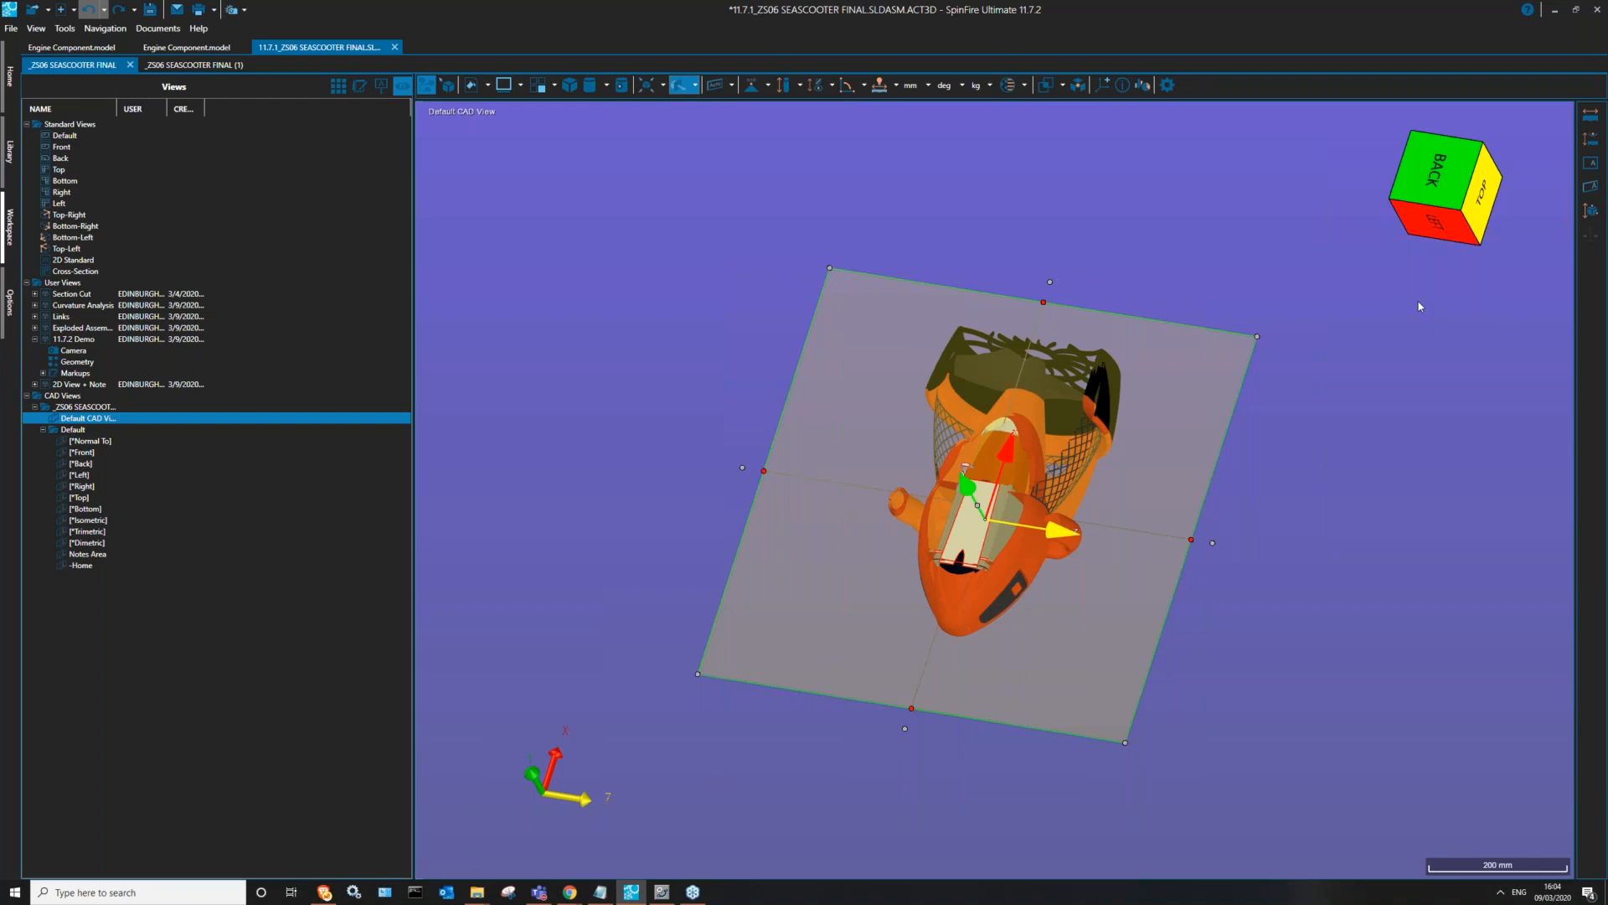
mouse_move(690, 395)
left_mouse_down()
mouse_move(782, 377)
mouse_move(705, 396)
left_mouse_up()
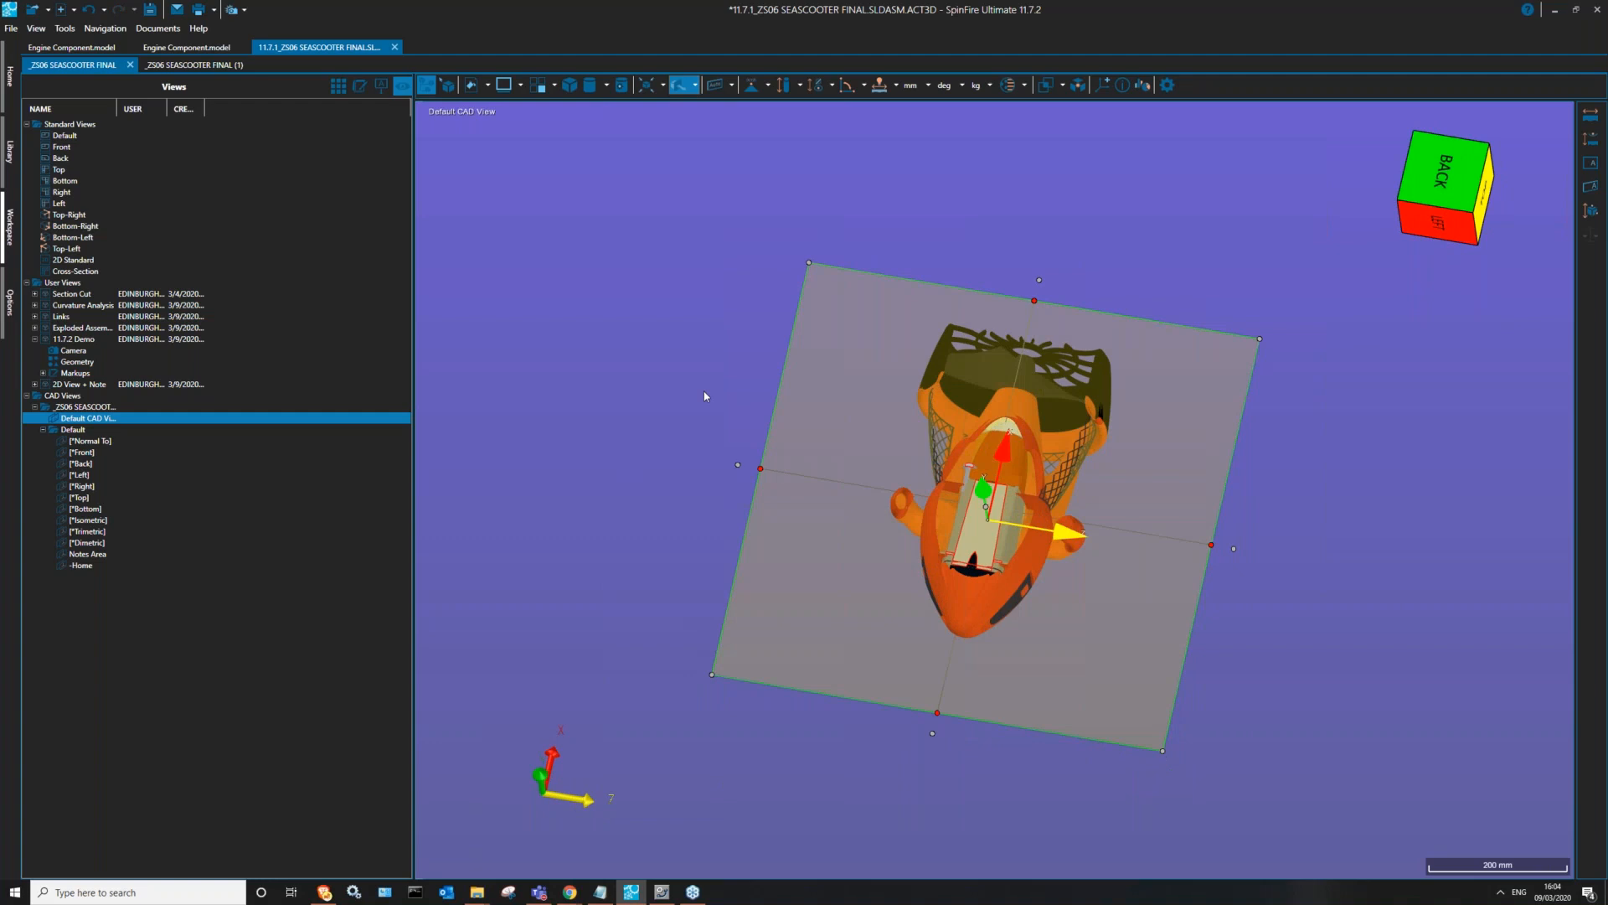